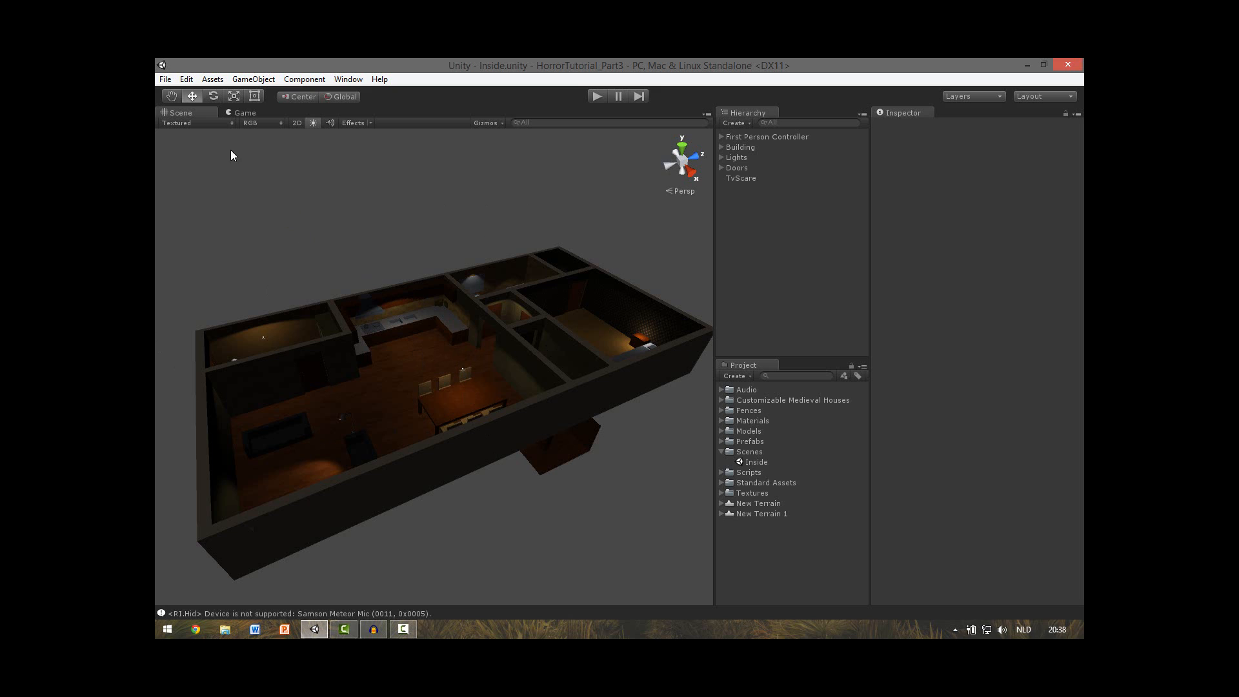
Step: Create a new scene and delete its Main Camera
click(165, 79)
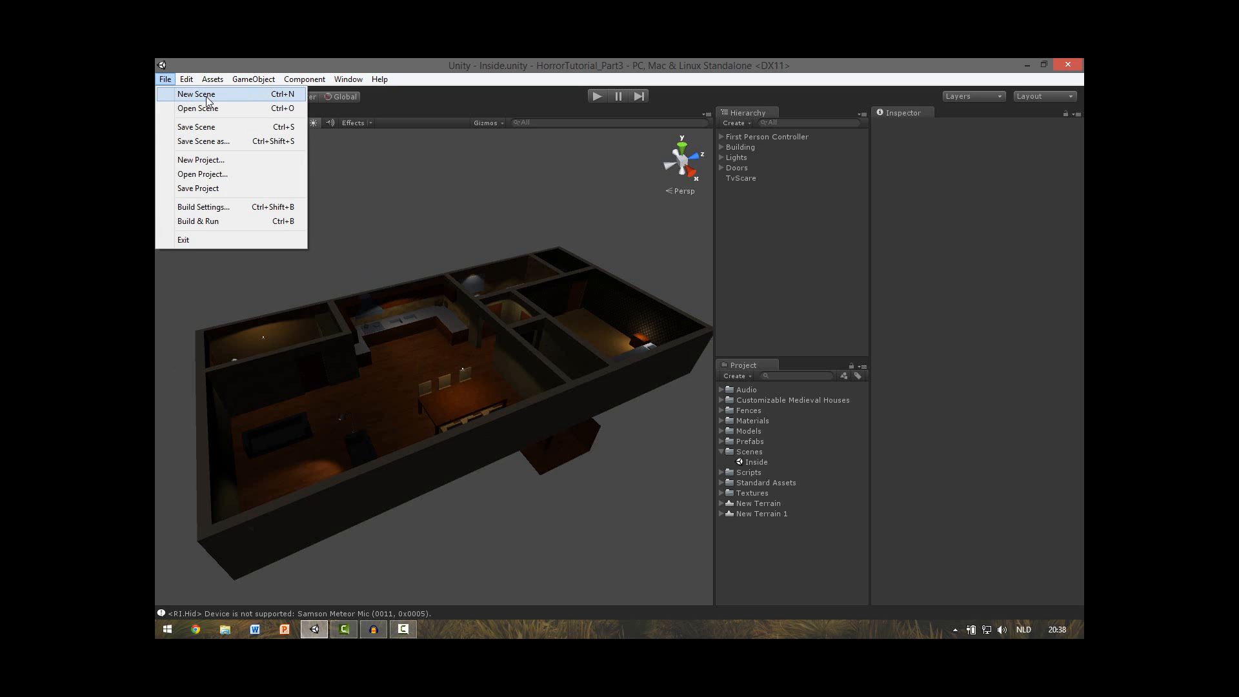
click(190, 94)
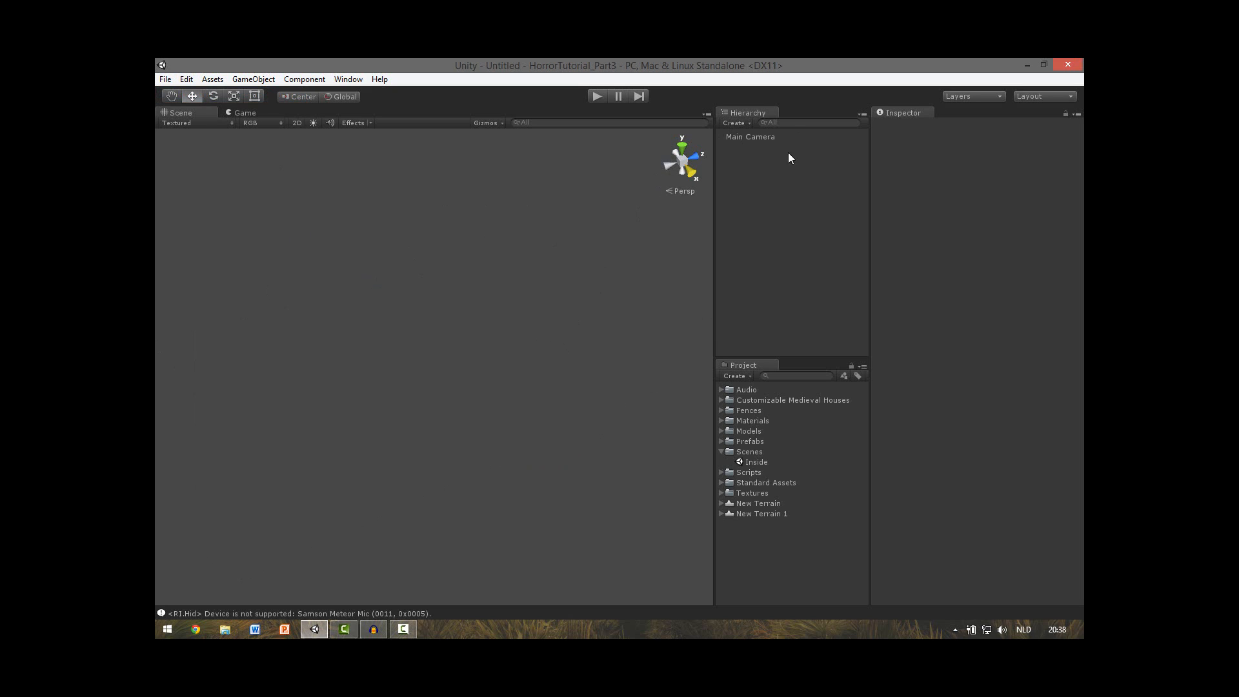
click(772, 138)
key(Delete)
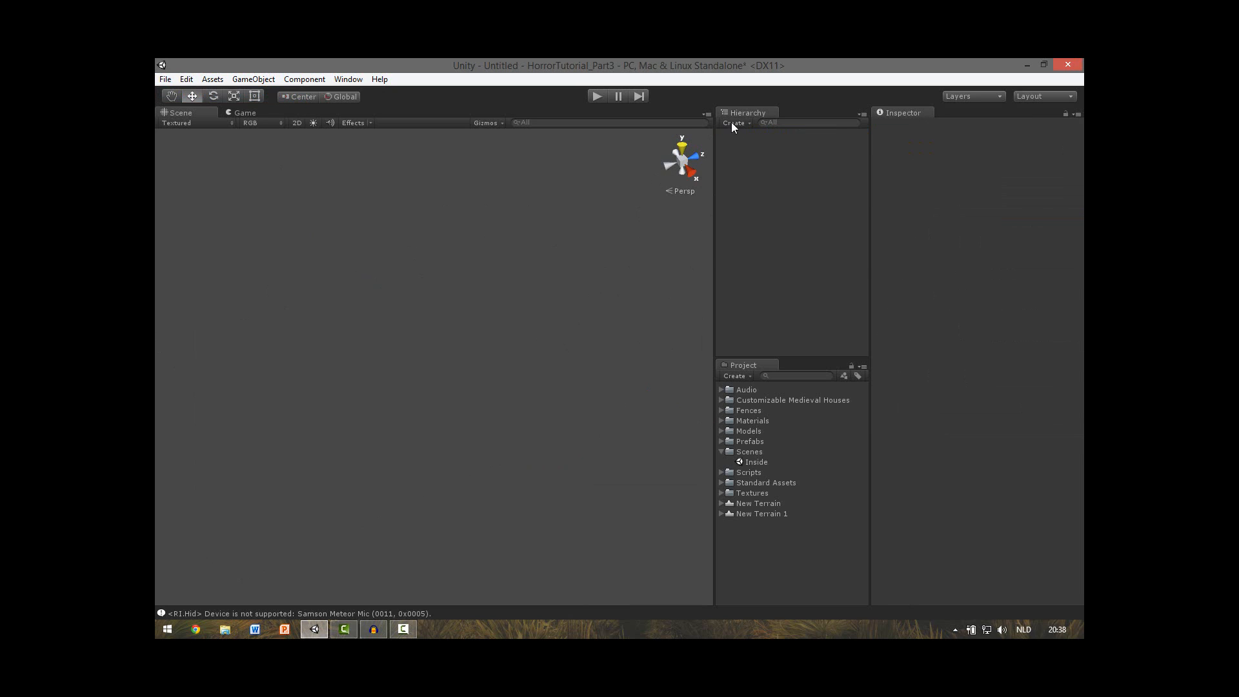
Step: Add a Terrain 3D object to the empty scene
click(733, 122)
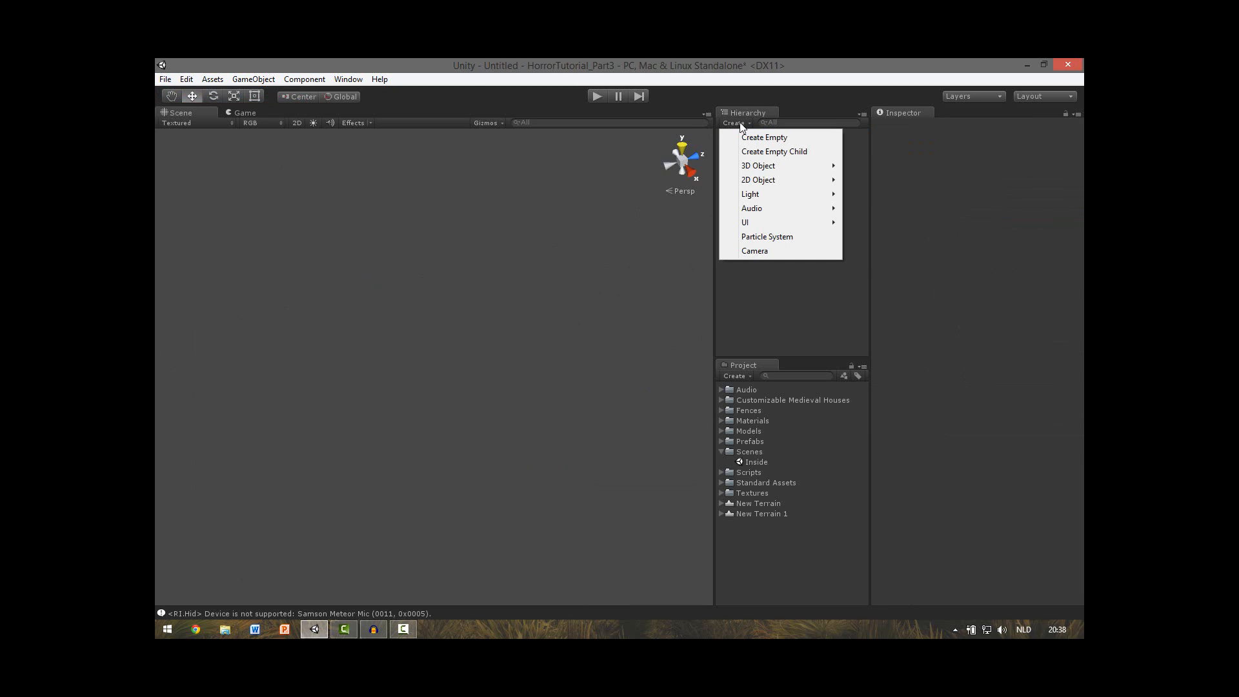
mouse_move(792, 166)
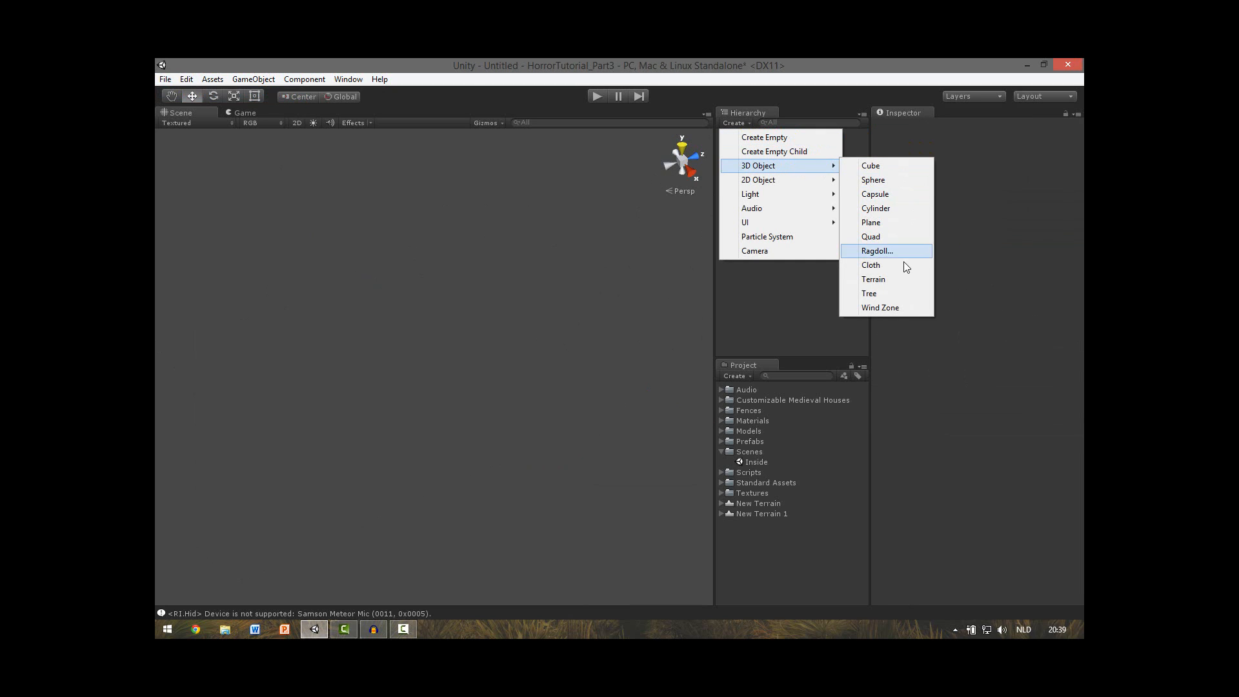
click(889, 279)
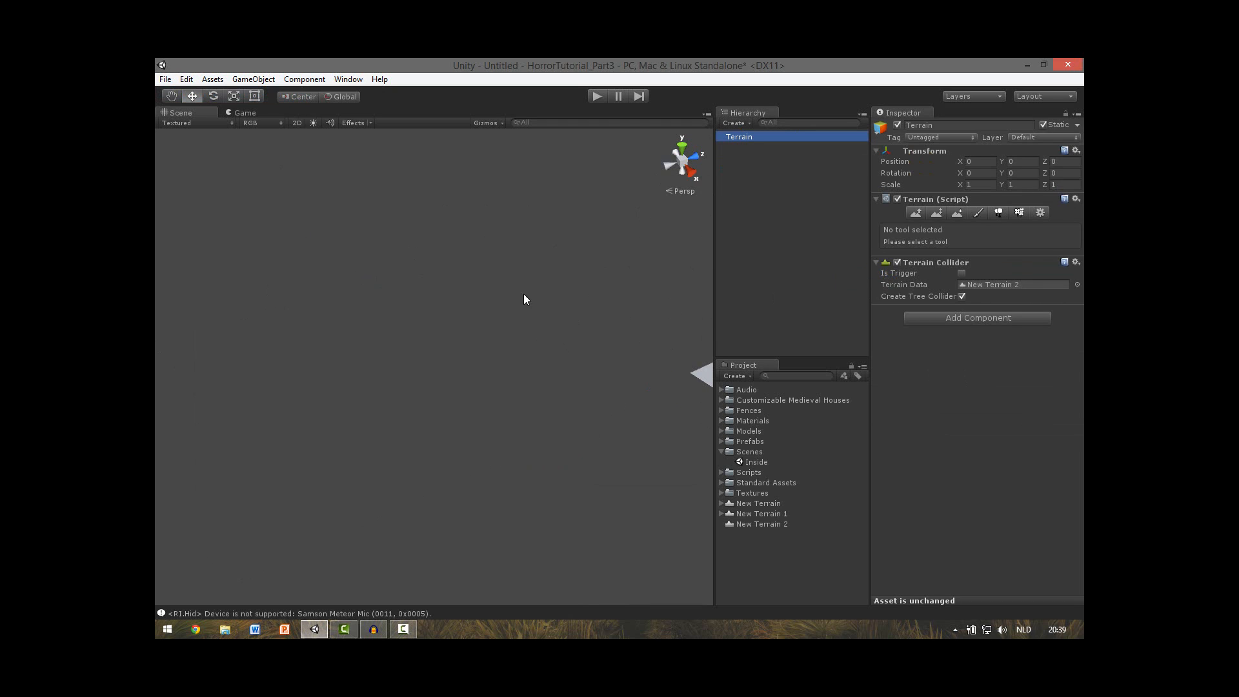
Step: Set the terrain's width and length to 800 in its resolution settings
right_drag(524, 294, 692, 286)
right_drag(574, 342, 645, 342)
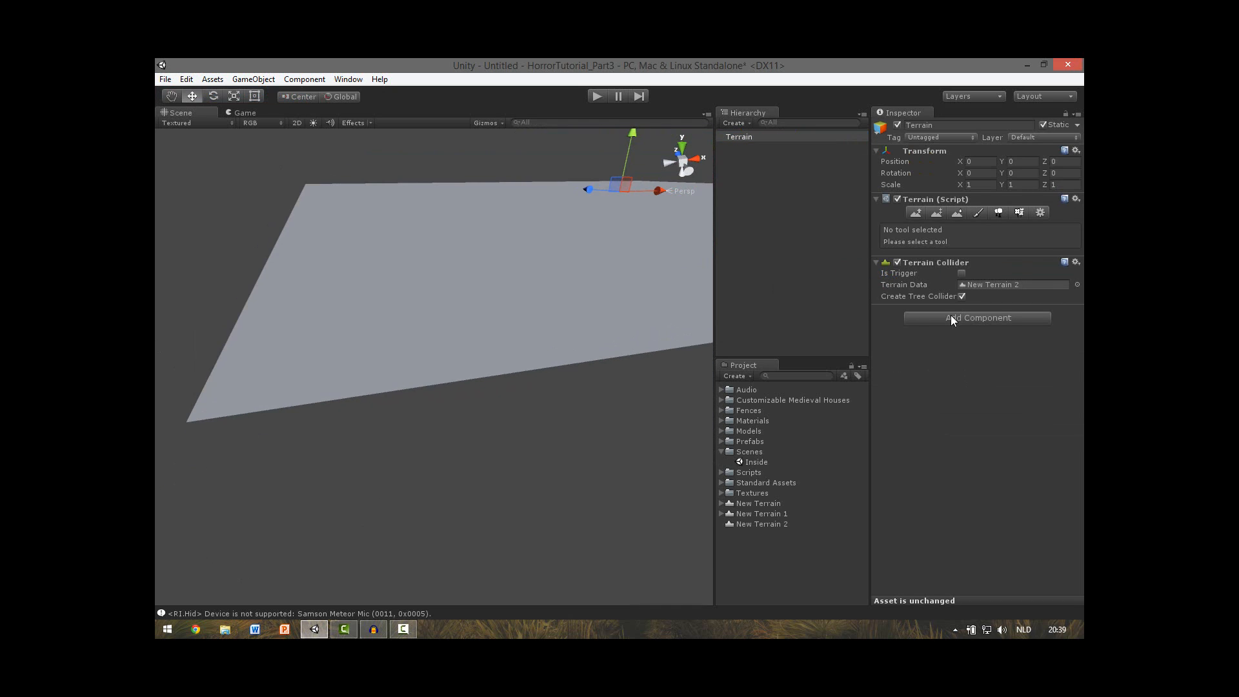
click(1040, 214)
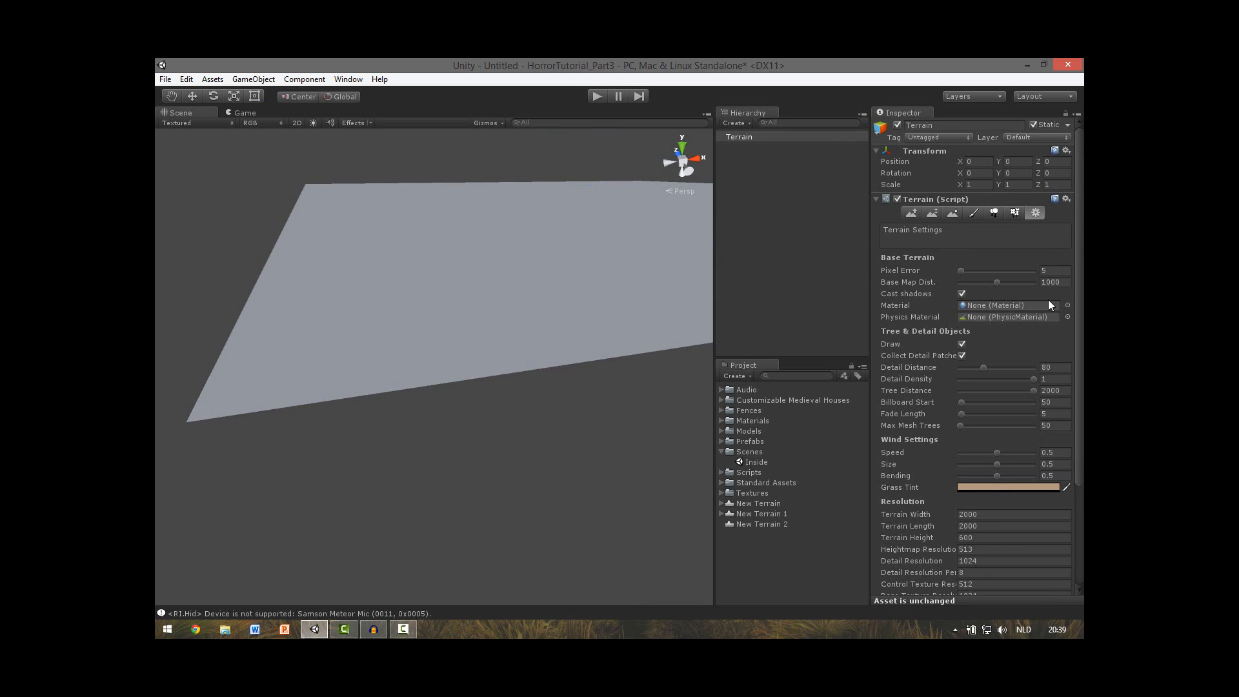
click(982, 514)
text(800)
click(1008, 527)
text(80)
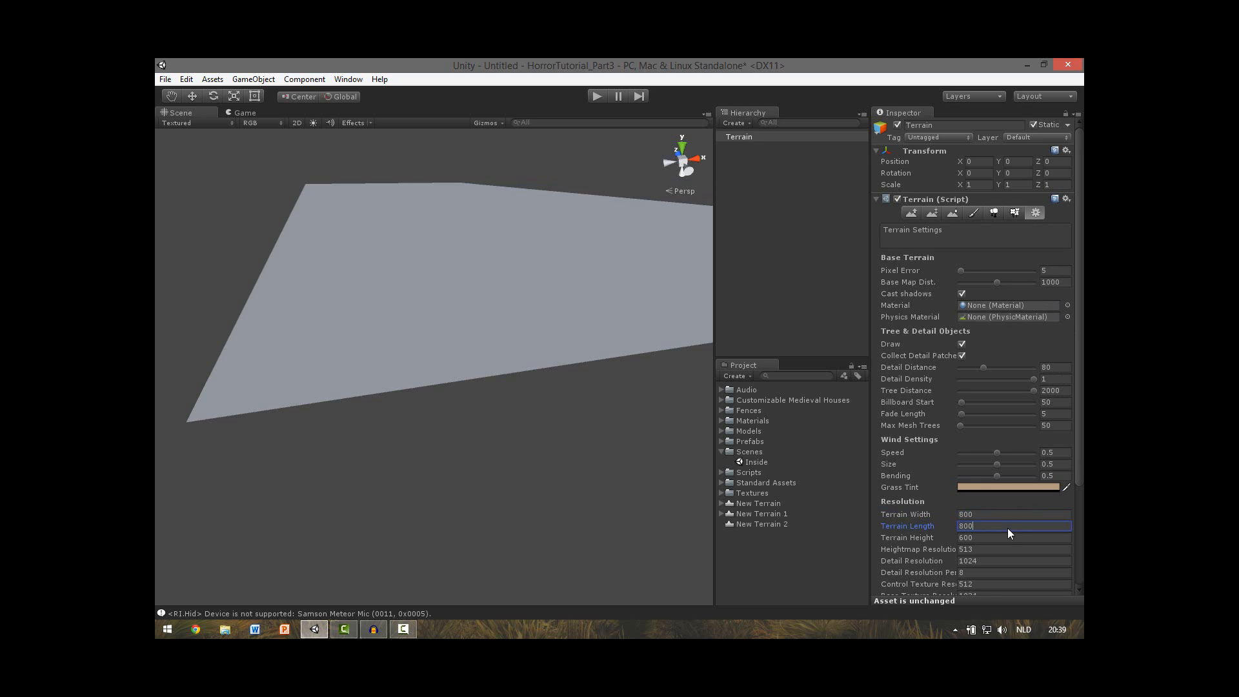
Step: Add the Grass (Hill) texture as the terrain's base paint texture, with an X tile size of 8
right_drag(457, 365, 525, 275)
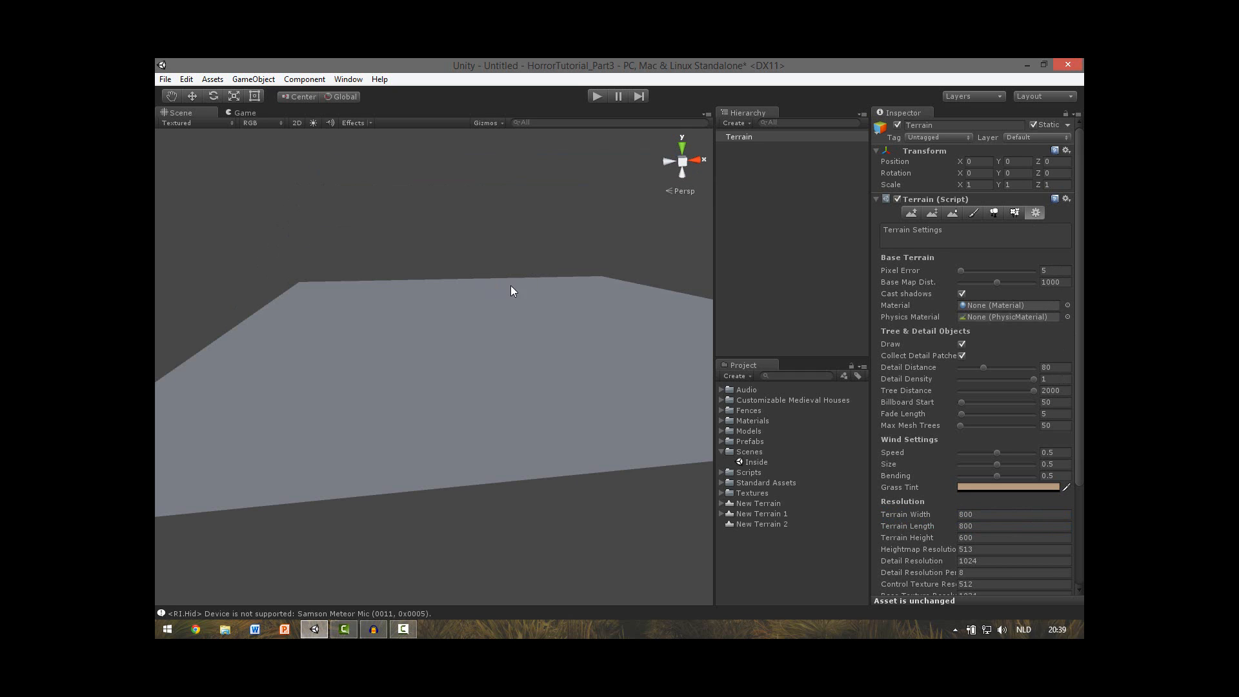
click(976, 214)
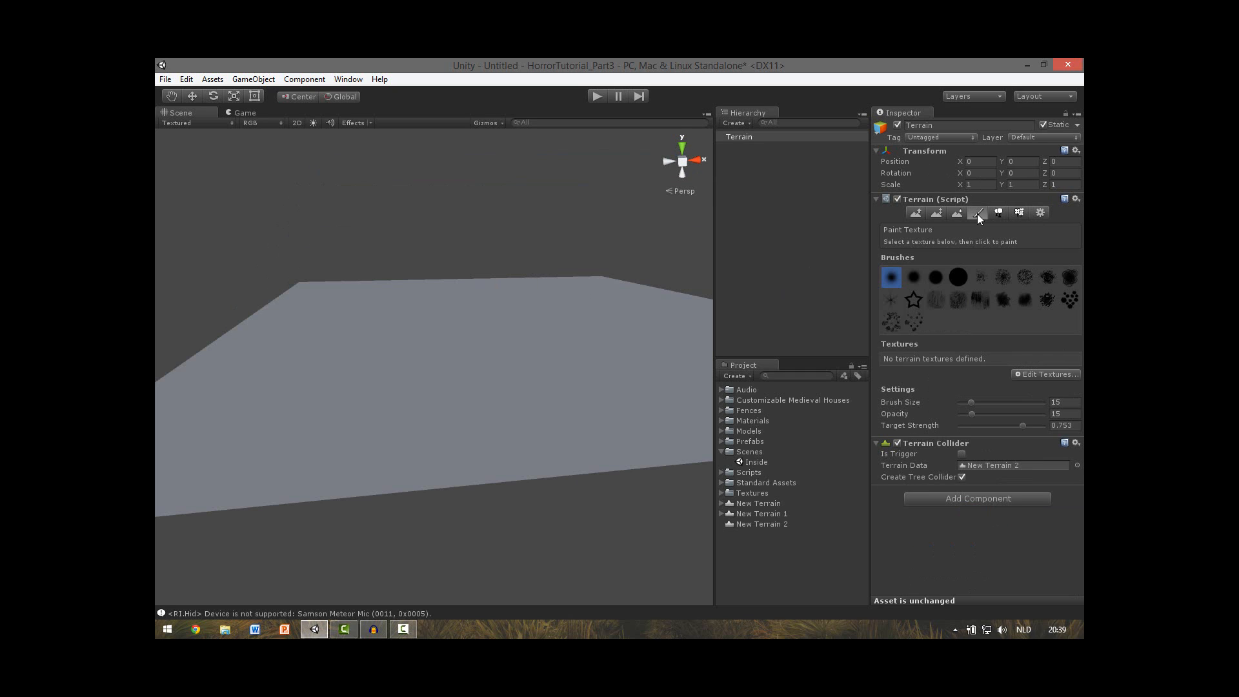
click(1043, 372)
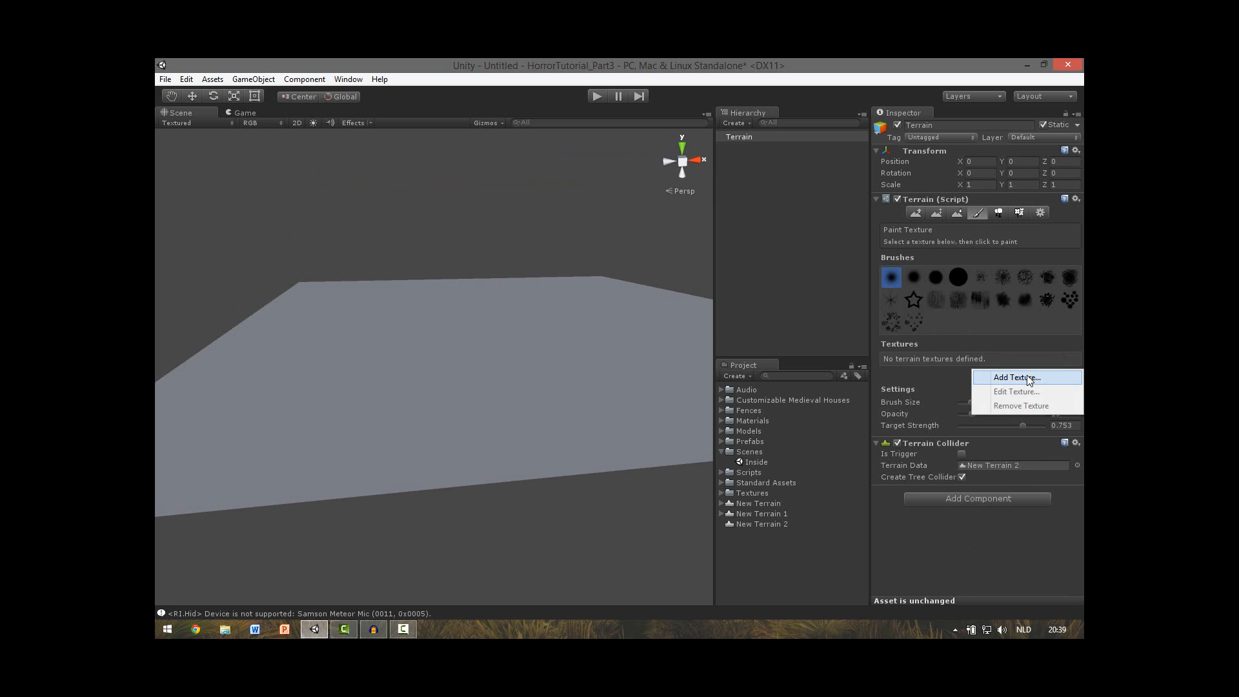
click(1043, 376)
click(510, 268)
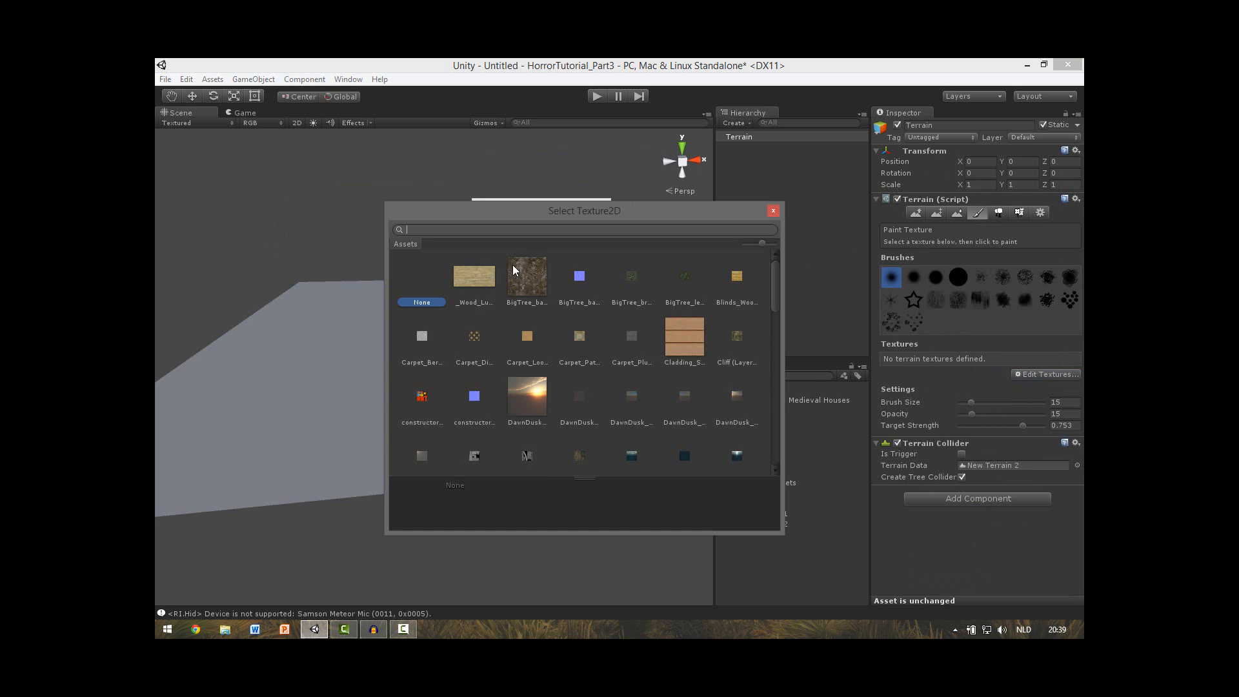
drag(770, 283, 773, 322)
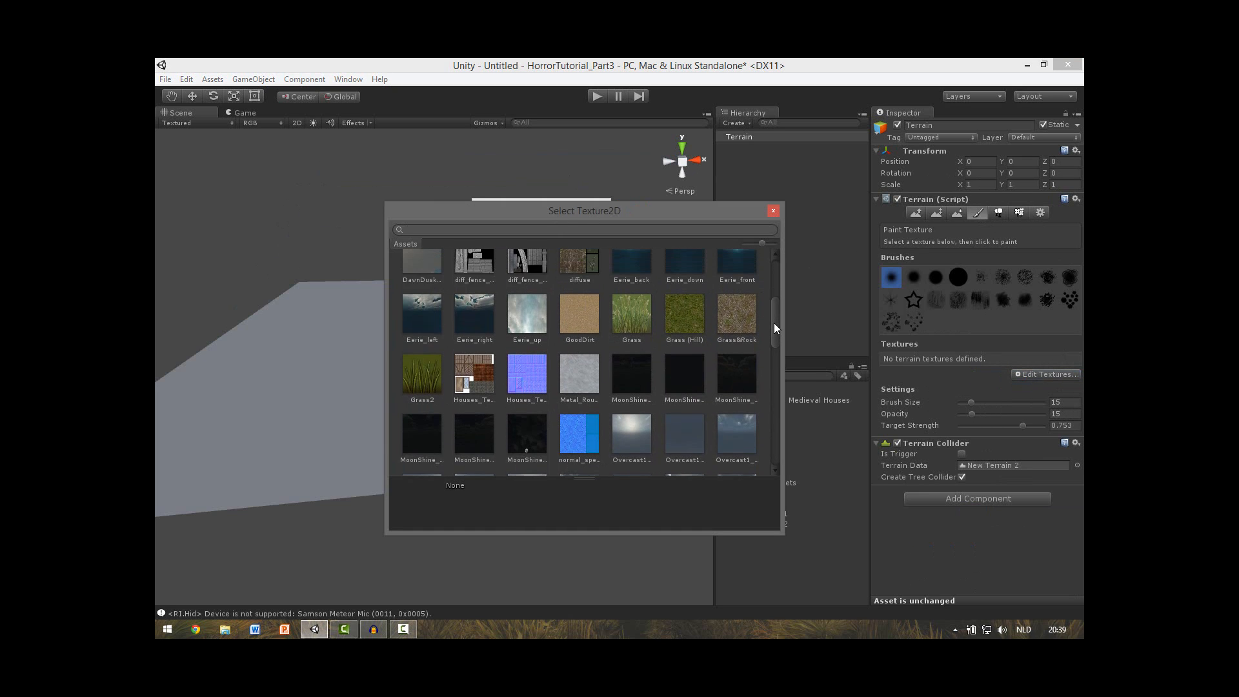
double_click(691, 309)
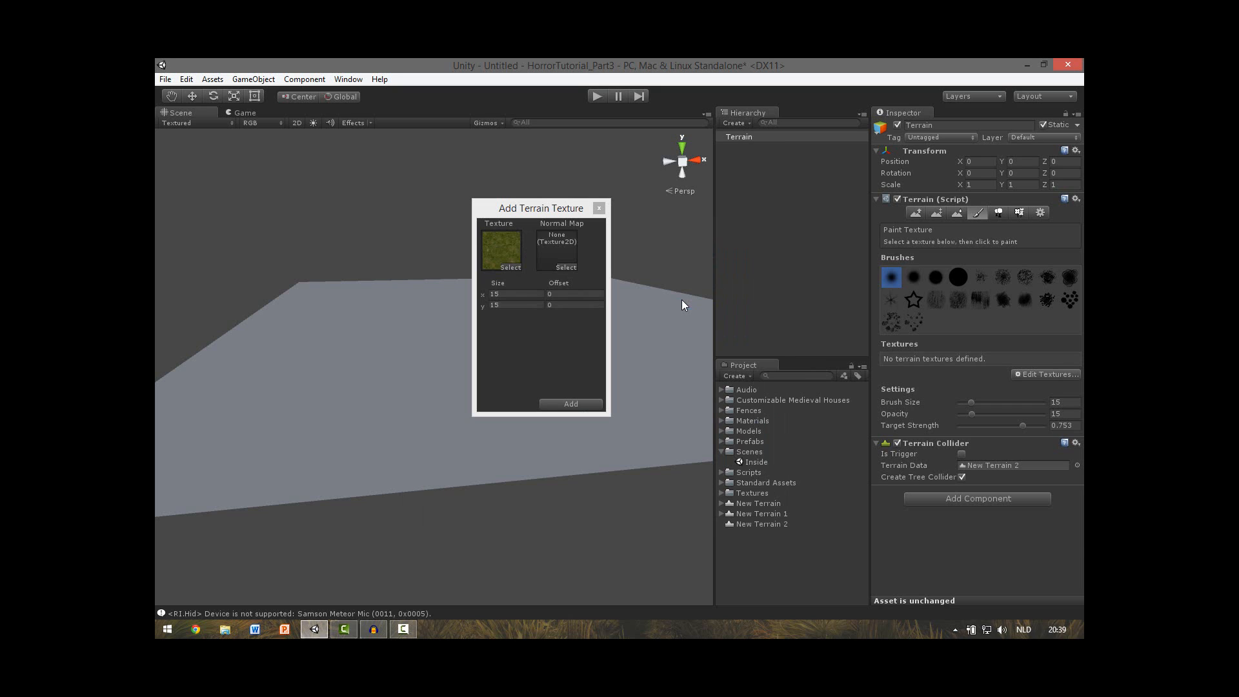
click(490, 294)
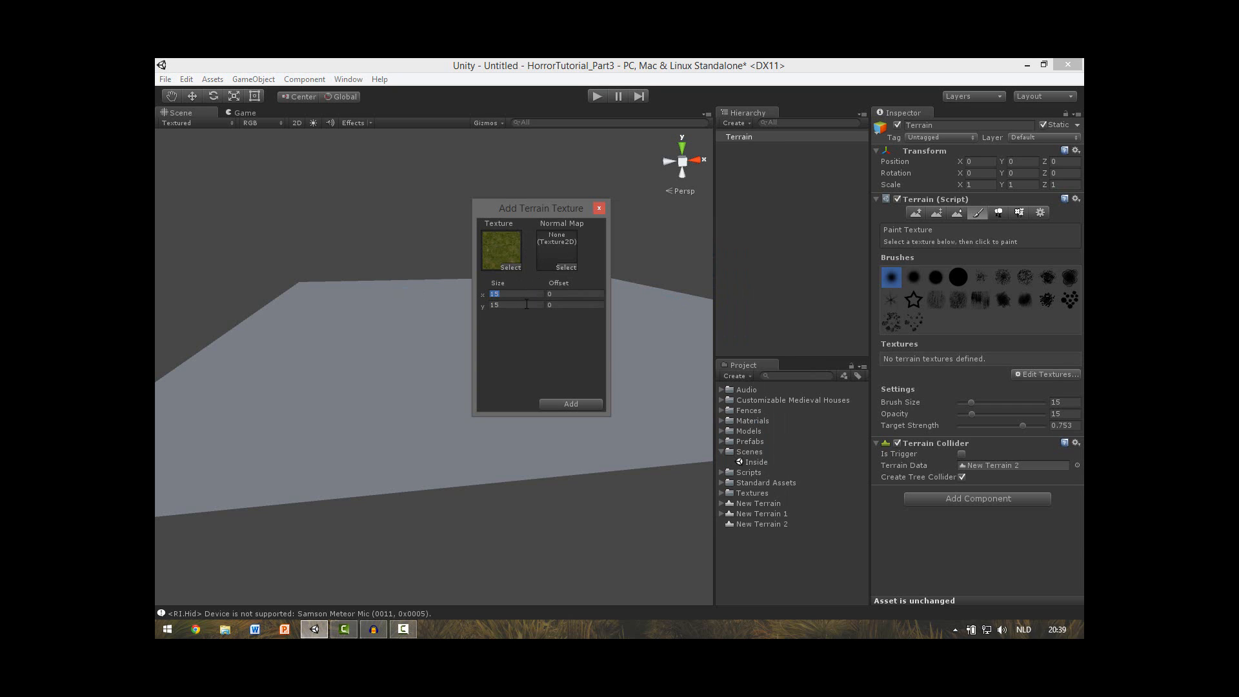
text(8)
click(568, 401)
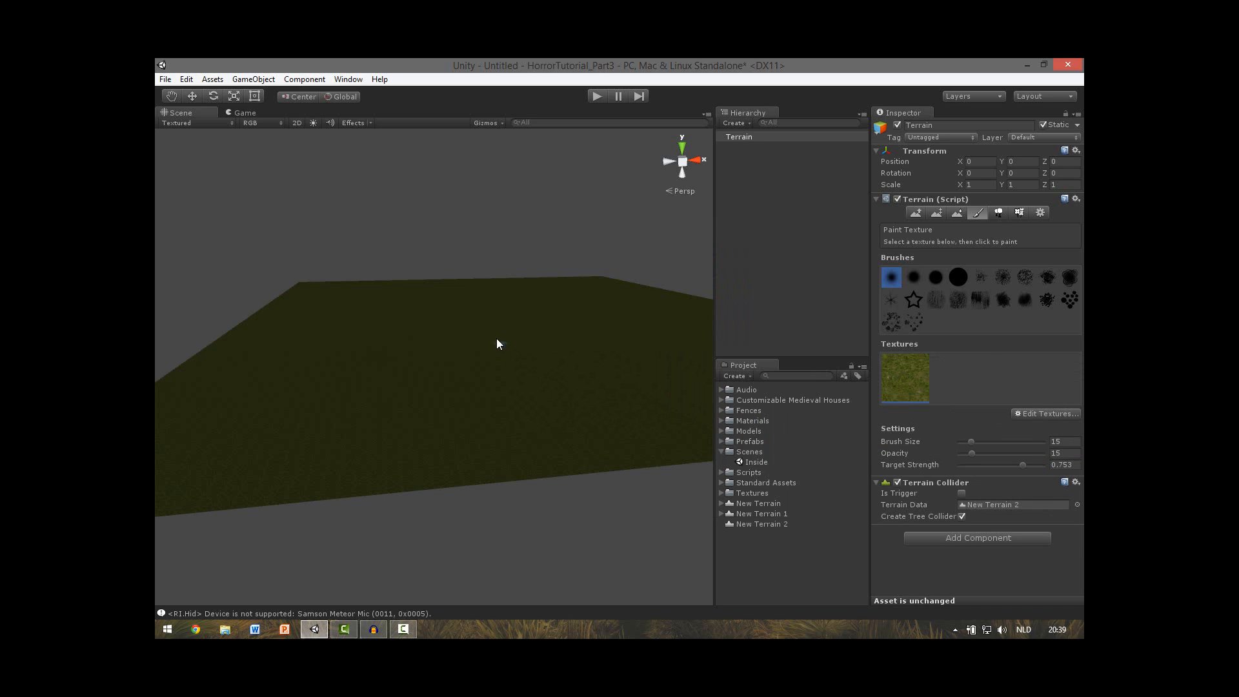
Step: Add the Grass&Rock texture as the terrain's second paint texture
click(1032, 416)
click(1031, 416)
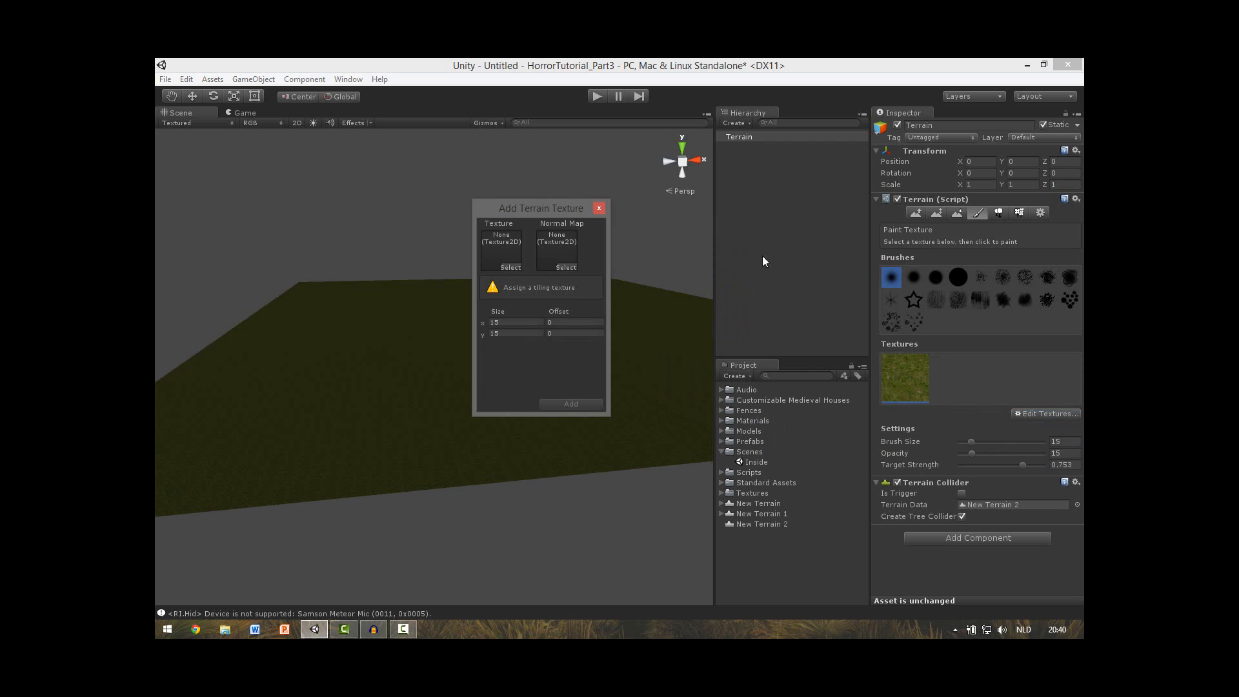
click(515, 266)
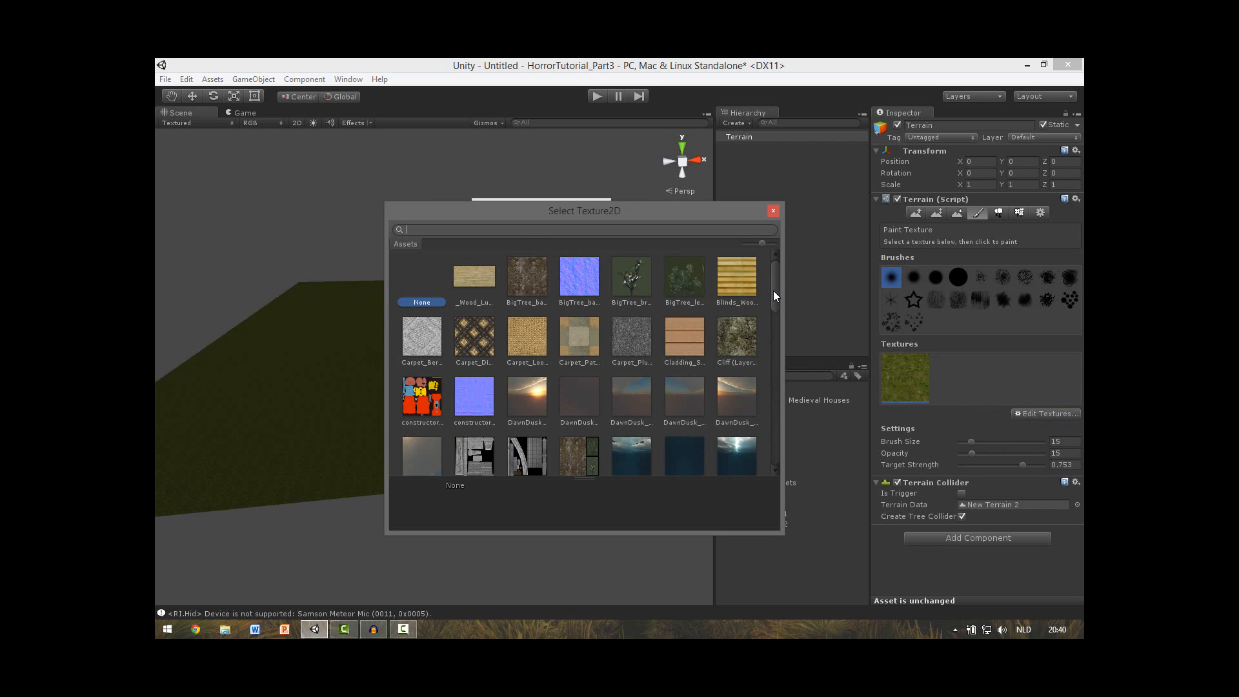
drag(773, 290, 765, 319)
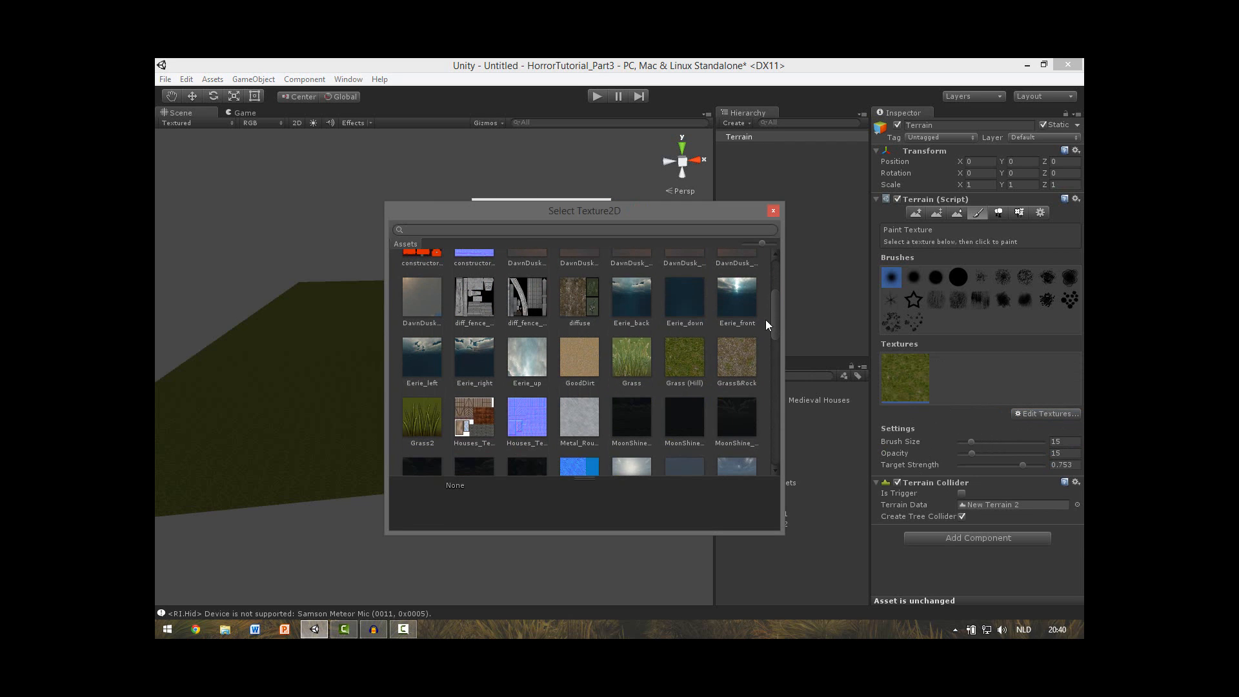
click(736, 358)
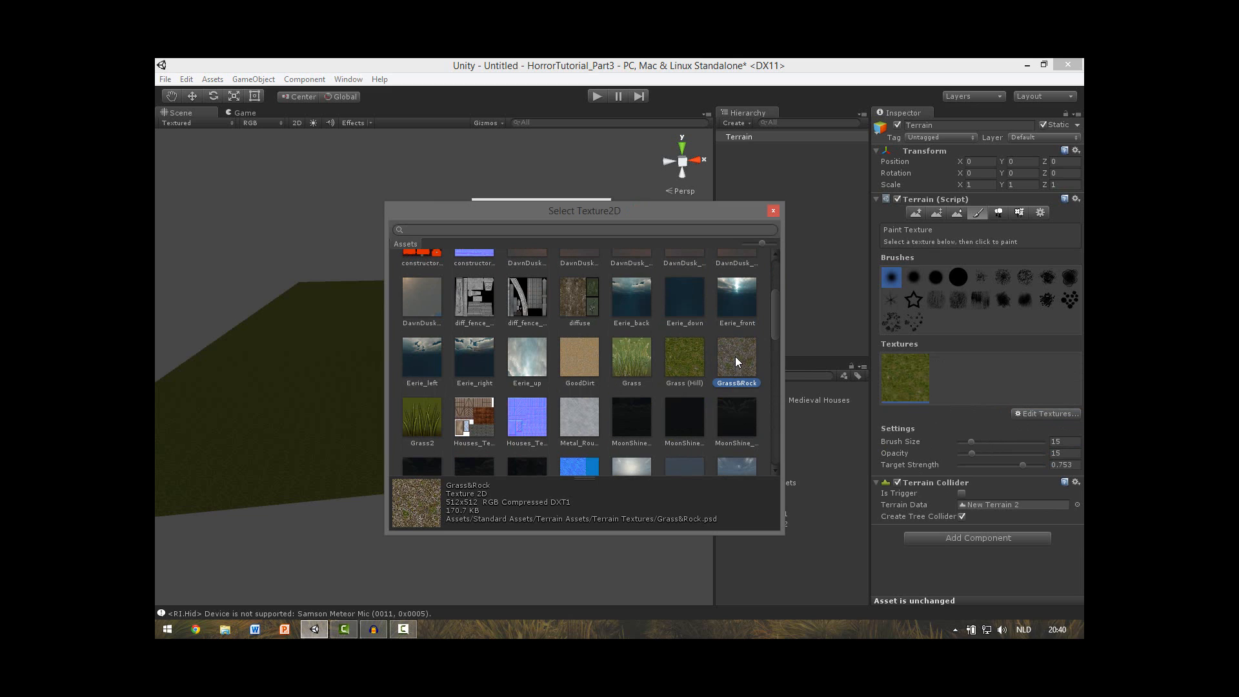
click(773, 211)
click(512, 296)
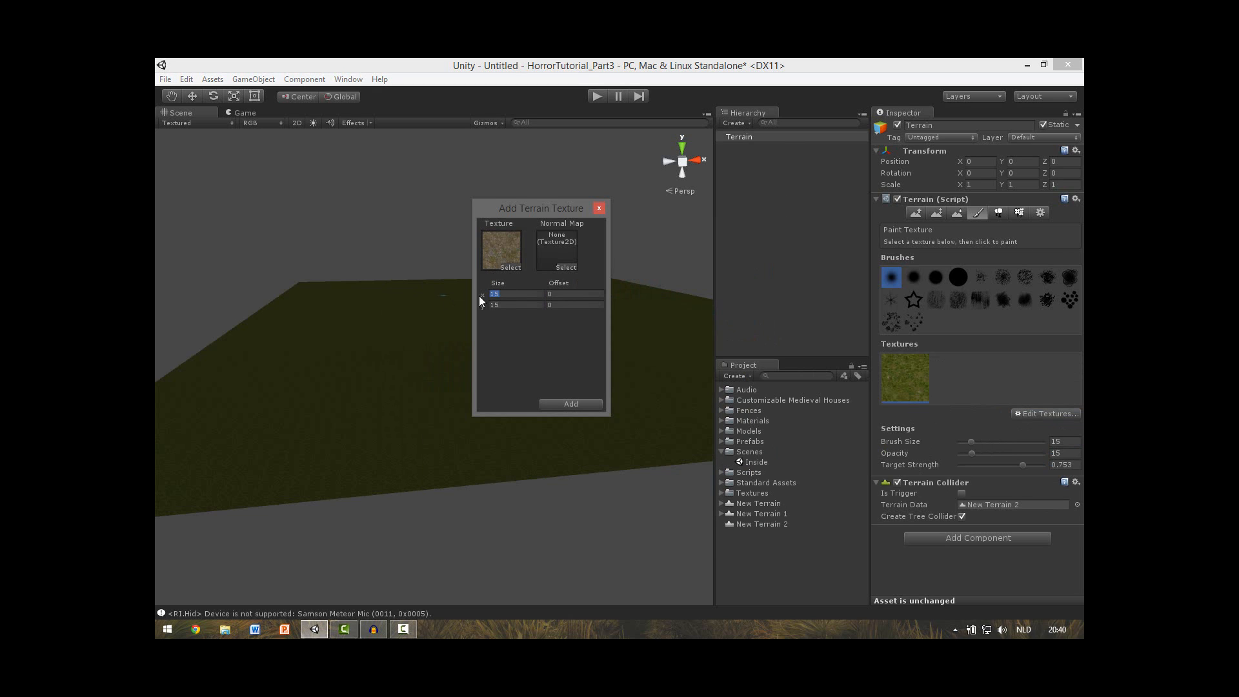
click(570, 399)
Step: Add the GoodDirt texture as the terrain's third paint texture, with a tile size of 10 by 10
click(1042, 412)
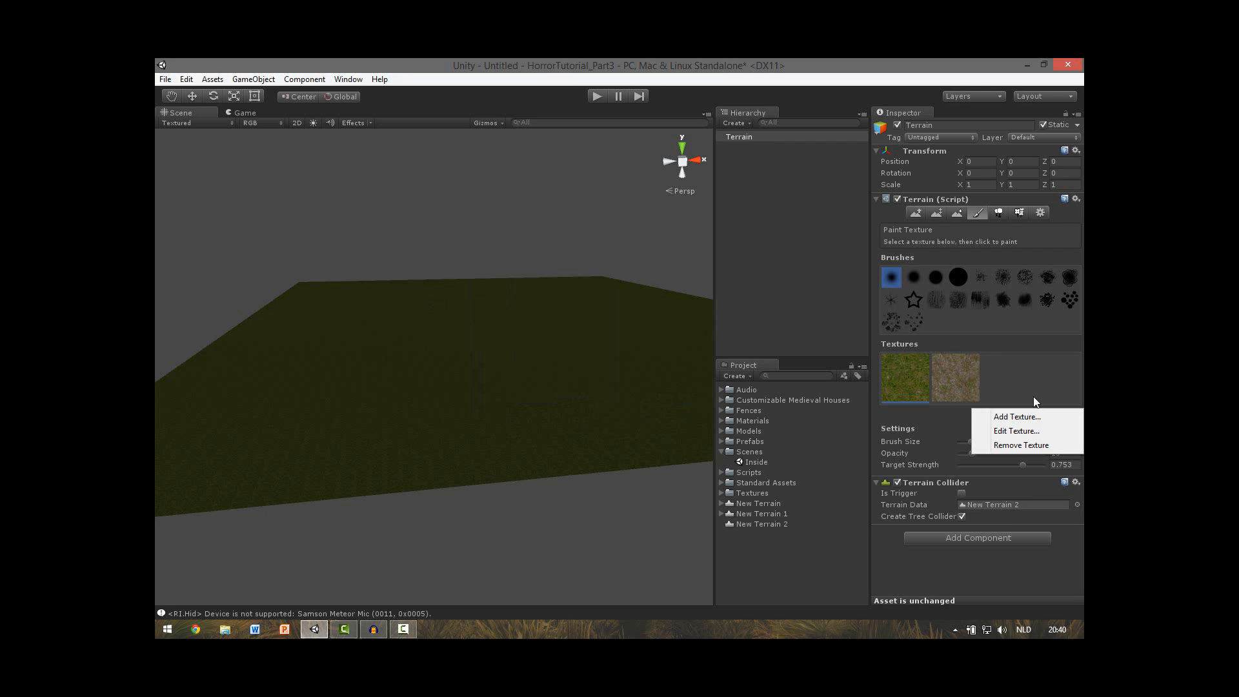
click(1031, 416)
click(511, 268)
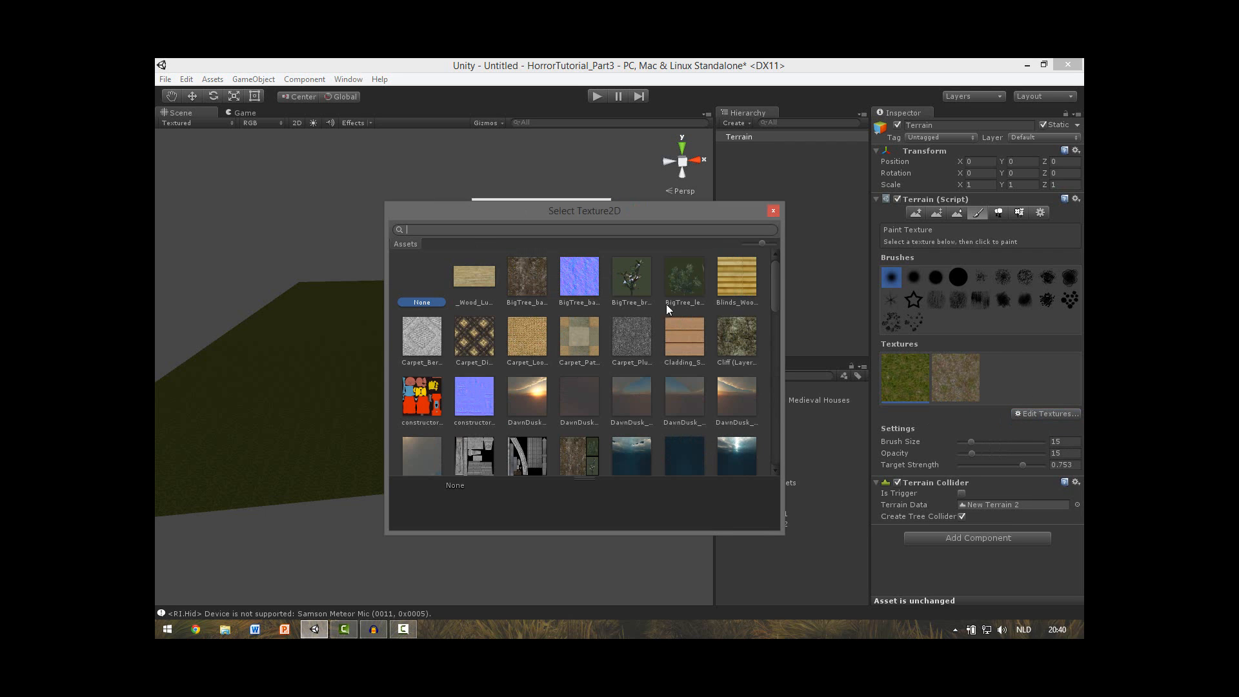
drag(776, 284, 774, 315)
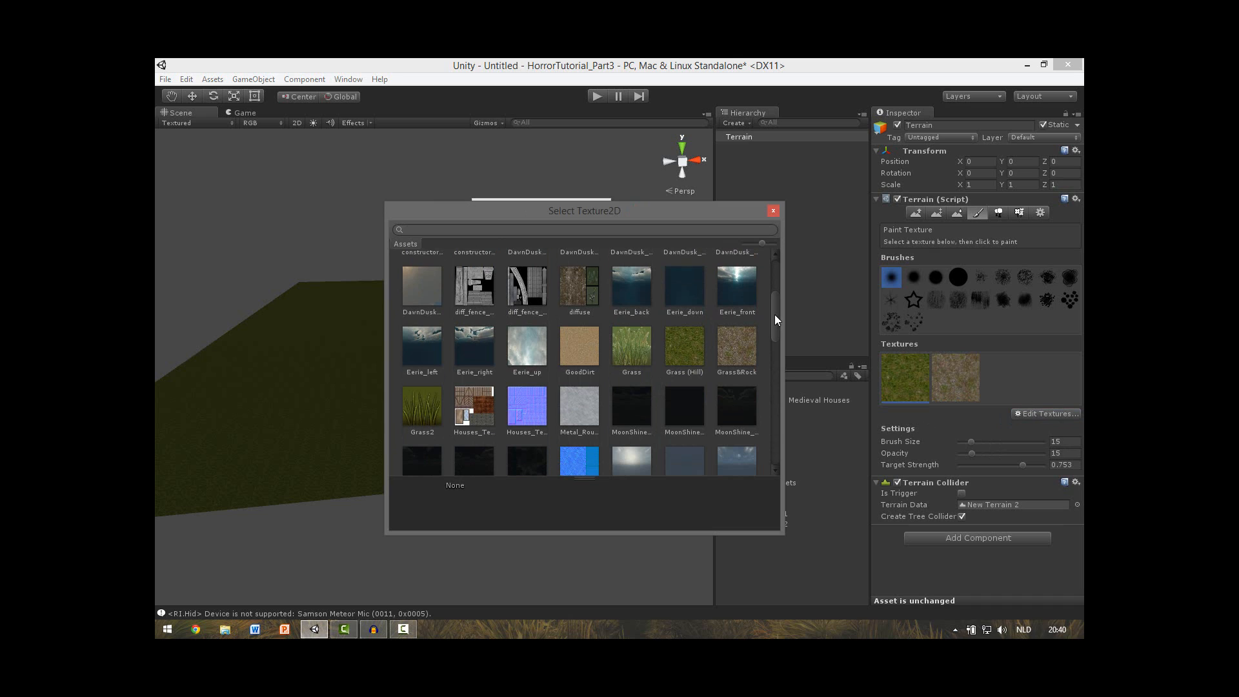
click(575, 340)
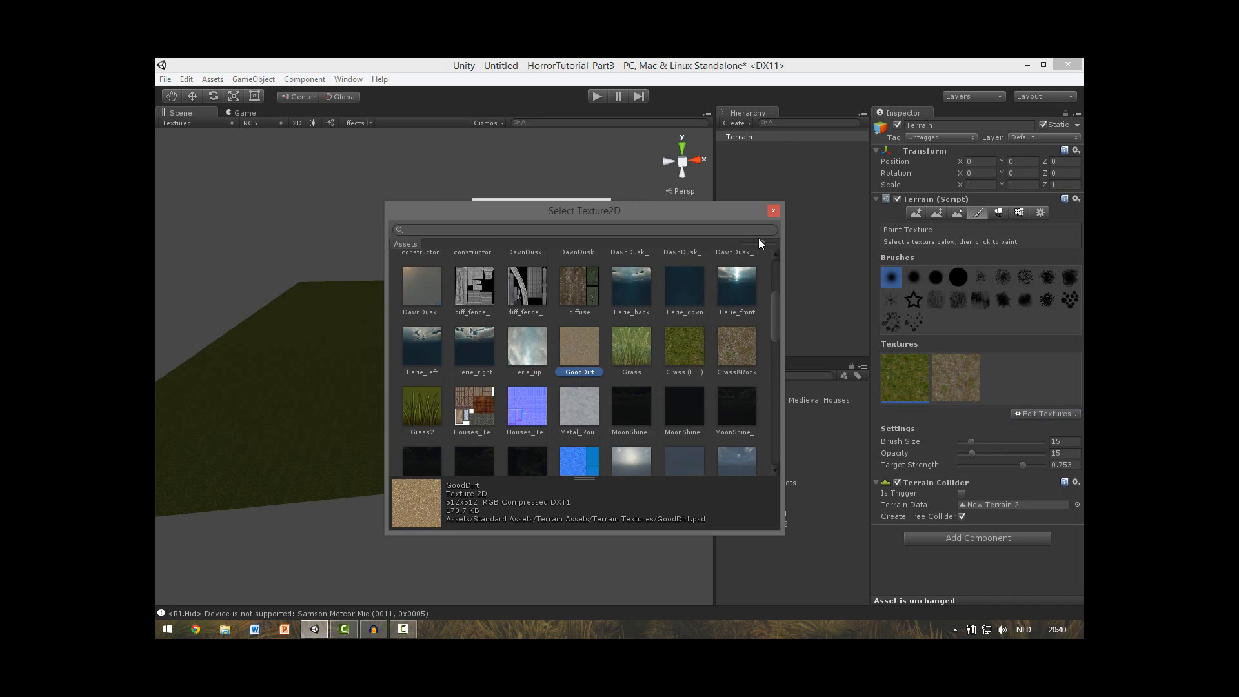
click(773, 211)
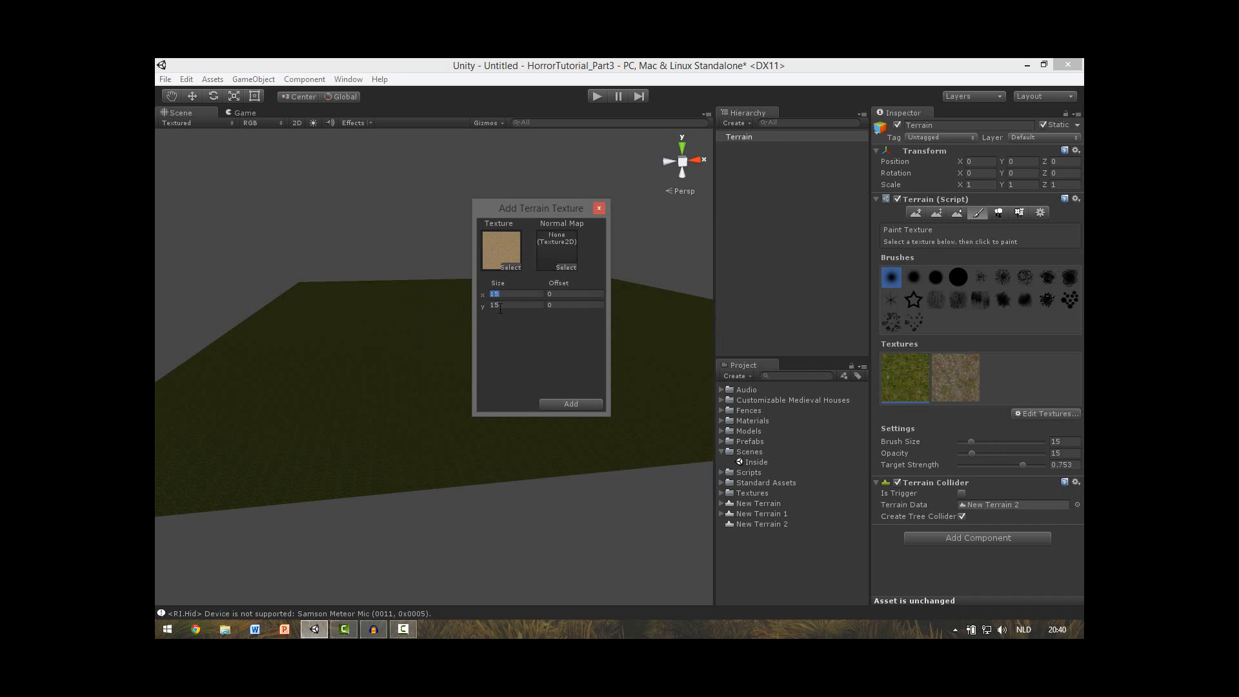
text(10)
key(Tab)
text(10)
click(564, 404)
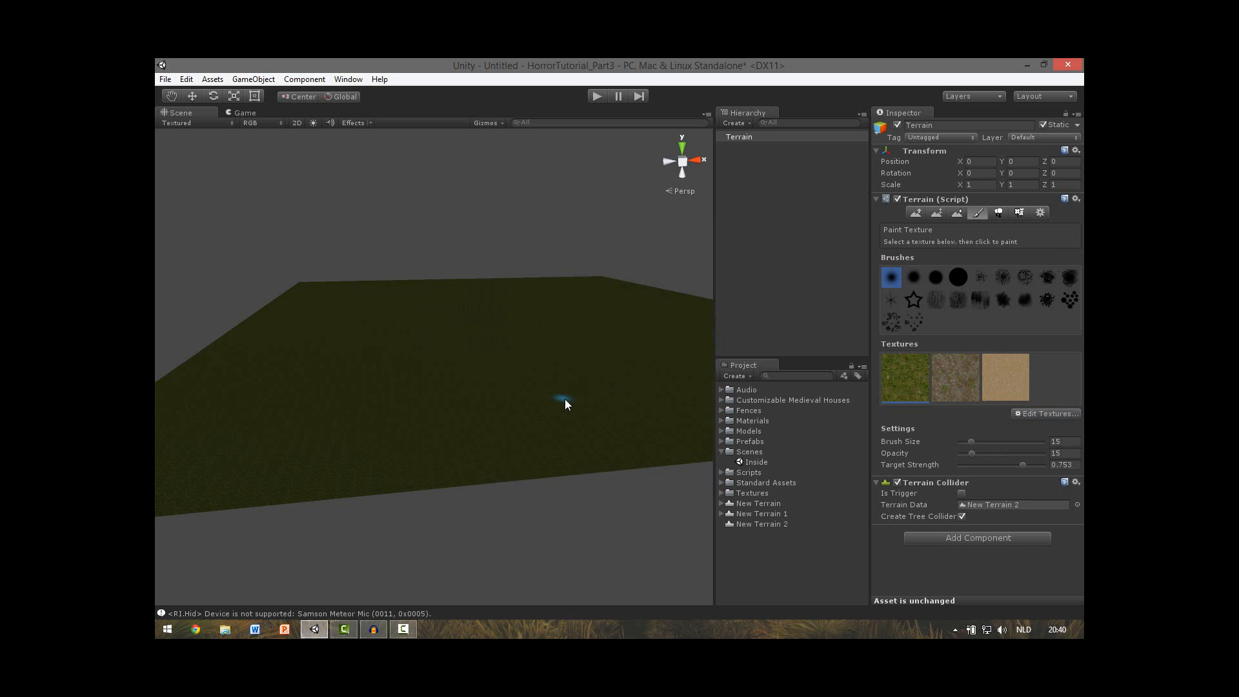
Step: Set up the Paint Height tool with height 10, the large solid round brush, brush size 100 and opacity 100
alt+drag(608, 384, 509, 426)
click(1039, 214)
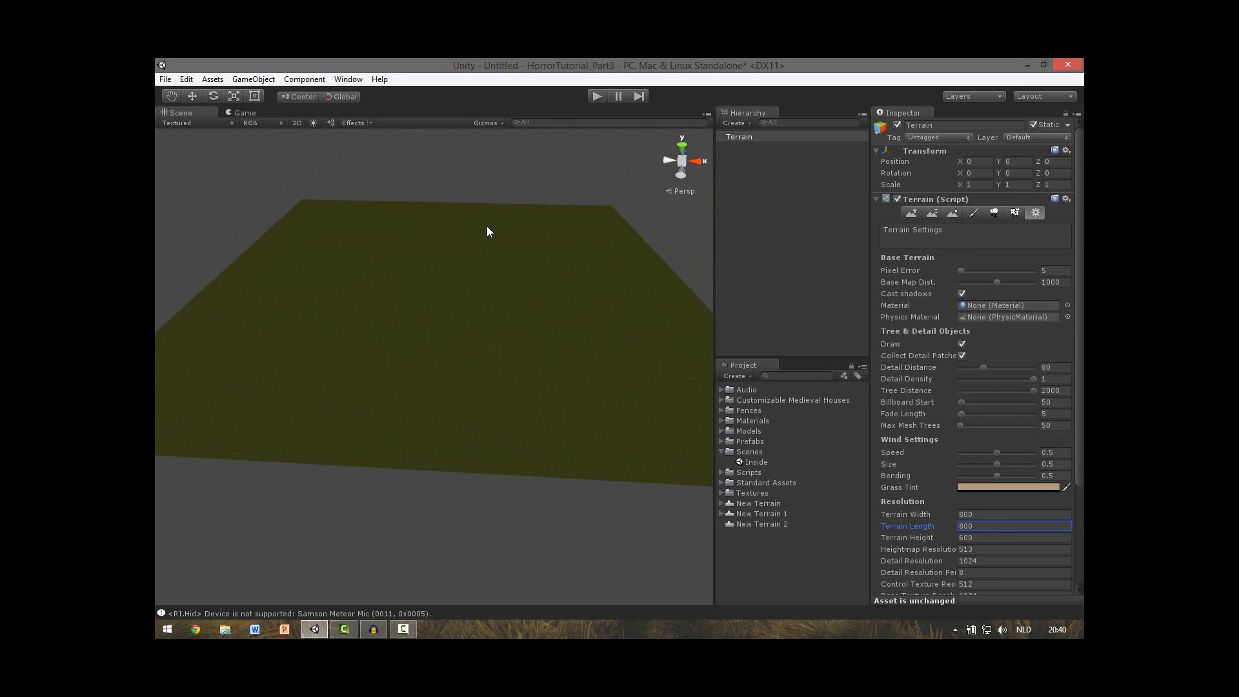
click(931, 211)
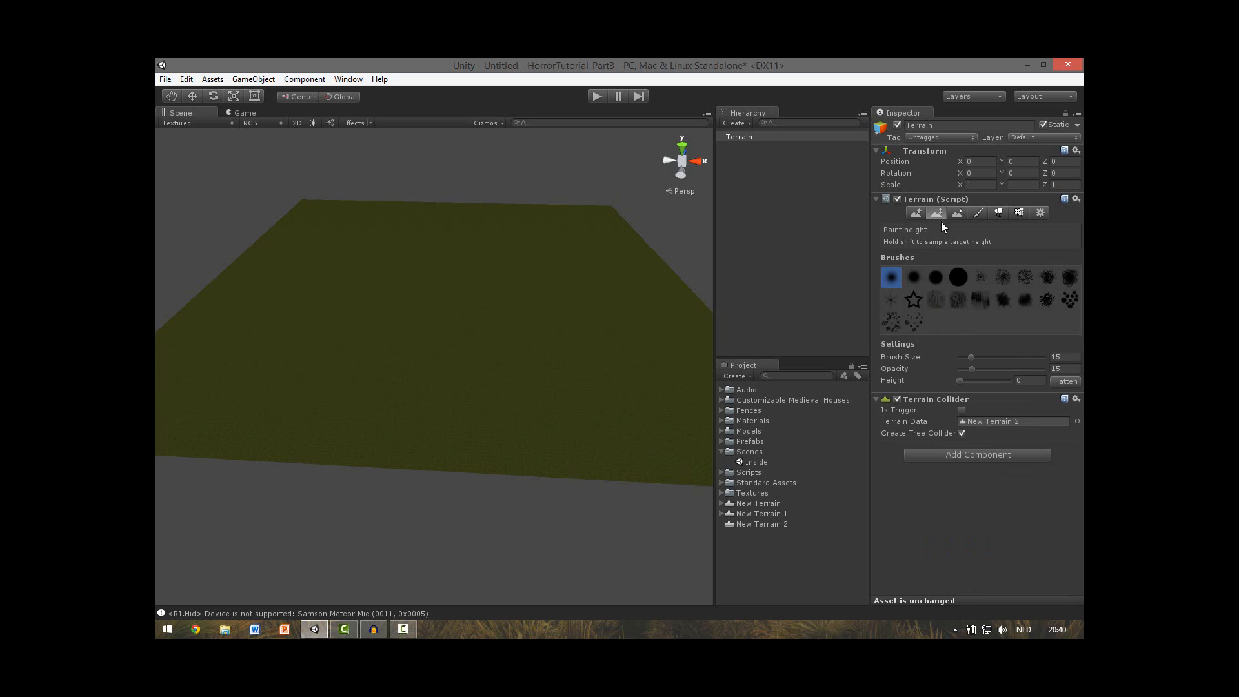
click(1035, 382)
text(10)
click(958, 277)
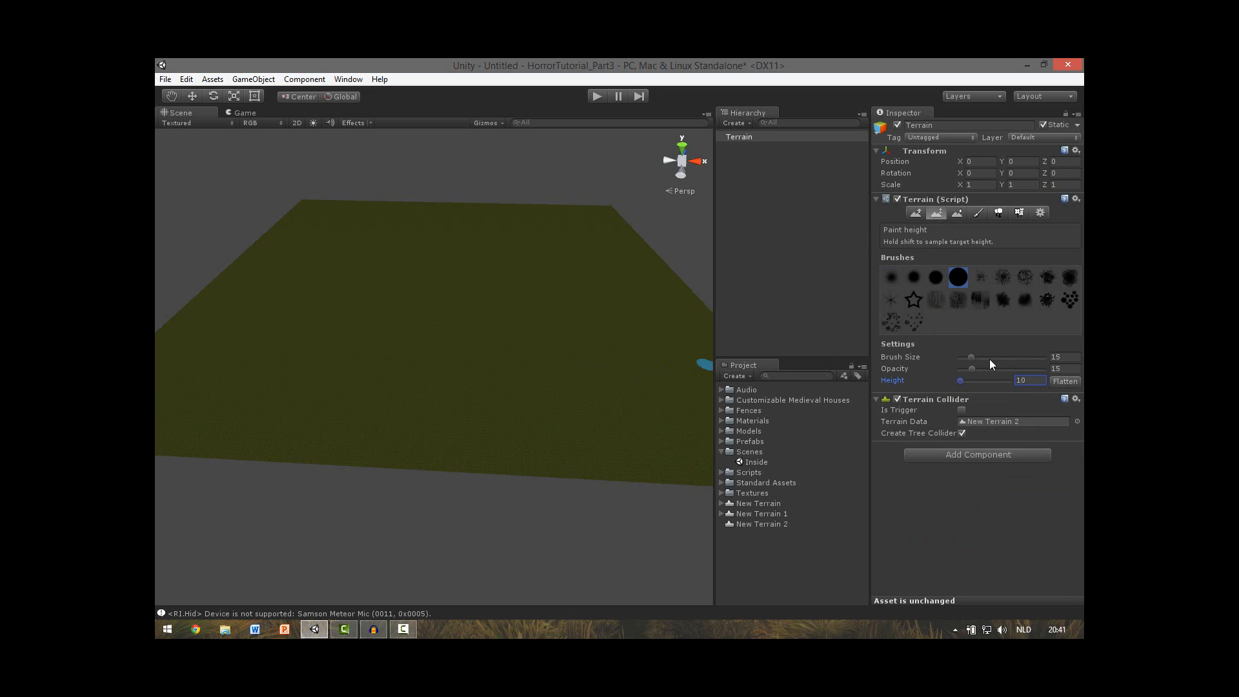
drag(970, 358, 1044, 357)
drag(972, 369, 1024, 369)
Step: Paint the entire terrain surface up to the target height of 10, out to all its edges
mouse_move(560, 369)
mouse_down()
mouse_move(304, 426)
mouse_move(165, 368)
mouse_move(164, 338)
mouse_up()
right_drag(454, 342, 393, 342)
mouse_move(336, 353)
mouse_down()
mouse_move(154, 354)
mouse_move(216, 366)
mouse_up()
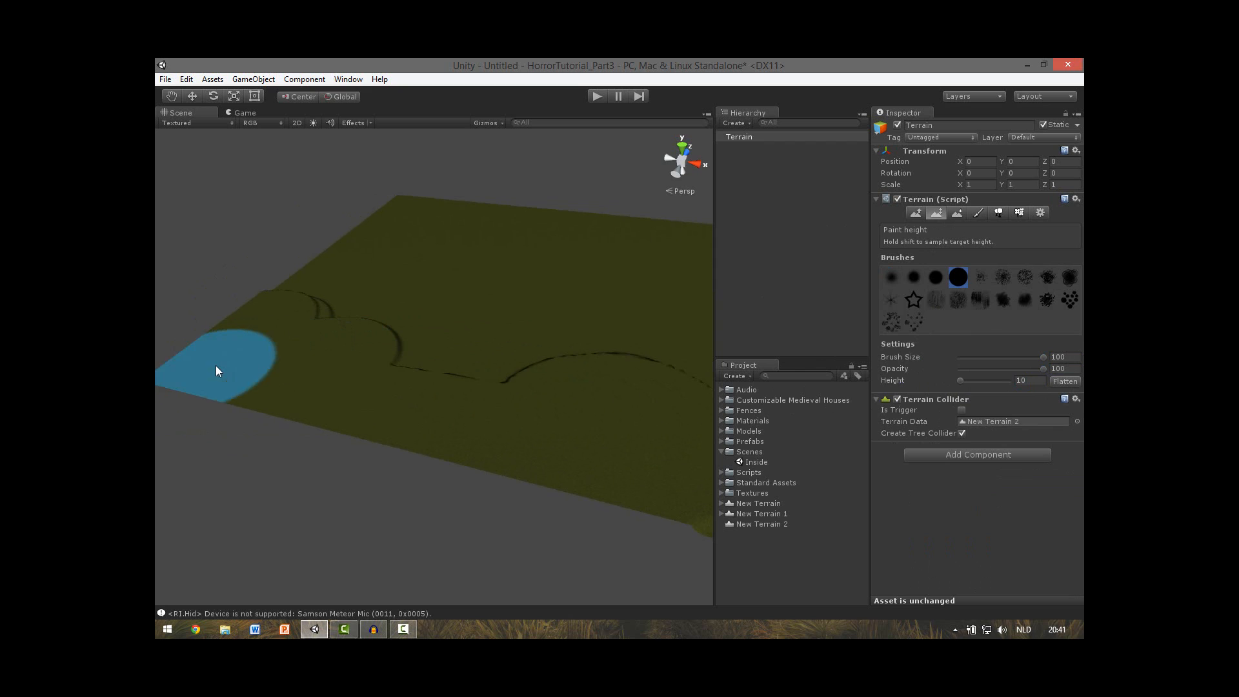
right_drag(354, 366, 315, 364)
mouse_move(361, 277)
mouse_down()
mouse_move(480, 200)
mouse_move(404, 308)
mouse_move(494, 234)
mouse_move(463, 203)
mouse_move(416, 280)
mouse_move(524, 337)
mouse_move(517, 191)
mouse_move(404, 238)
mouse_up()
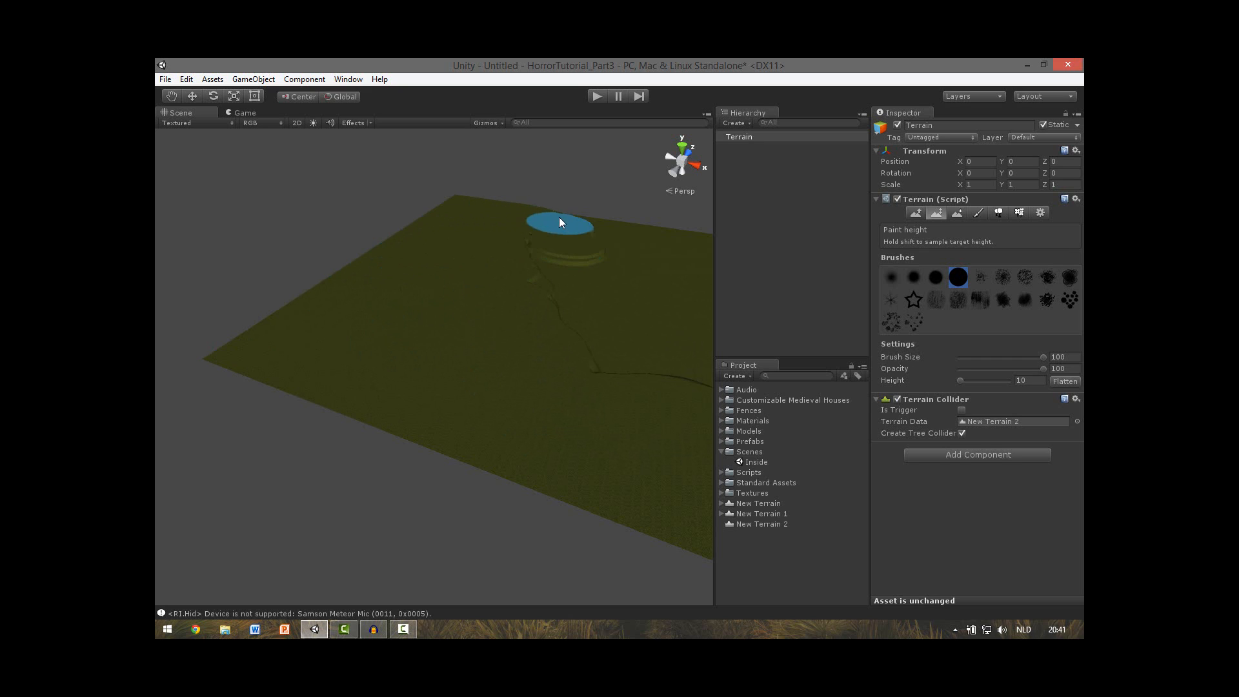
drag(558, 218, 536, 238)
right_drag(535, 238, 619, 248)
mouse_move(568, 295)
mouse_down()
mouse_move(500, 331)
mouse_move(334, 264)
mouse_move(337, 199)
mouse_move(296, 207)
mouse_move(530, 202)
mouse_move(469, 206)
mouse_move(417, 234)
mouse_move(481, 298)
mouse_move(486, 186)
mouse_move(470, 256)
mouse_move(563, 236)
mouse_up()
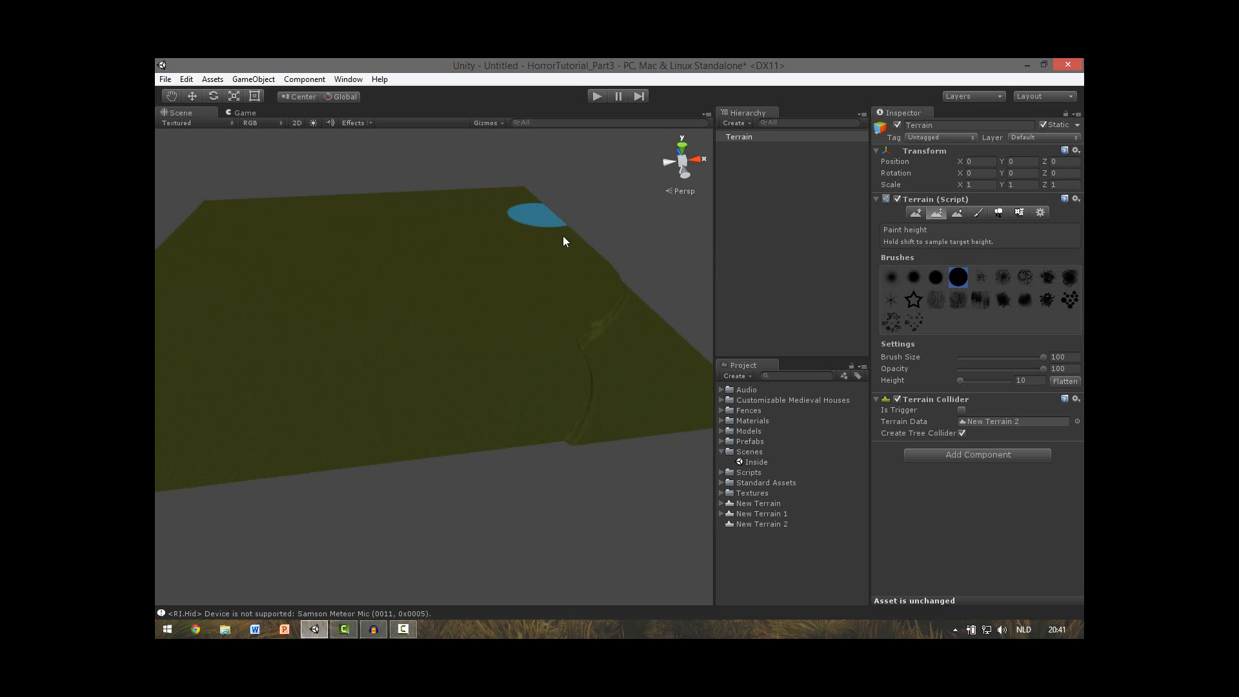
mouse_move(586, 416)
mouse_down()
mouse_move(628, 331)
mouse_move(716, 382)
mouse_up()
right_drag(635, 269, 621, 265)
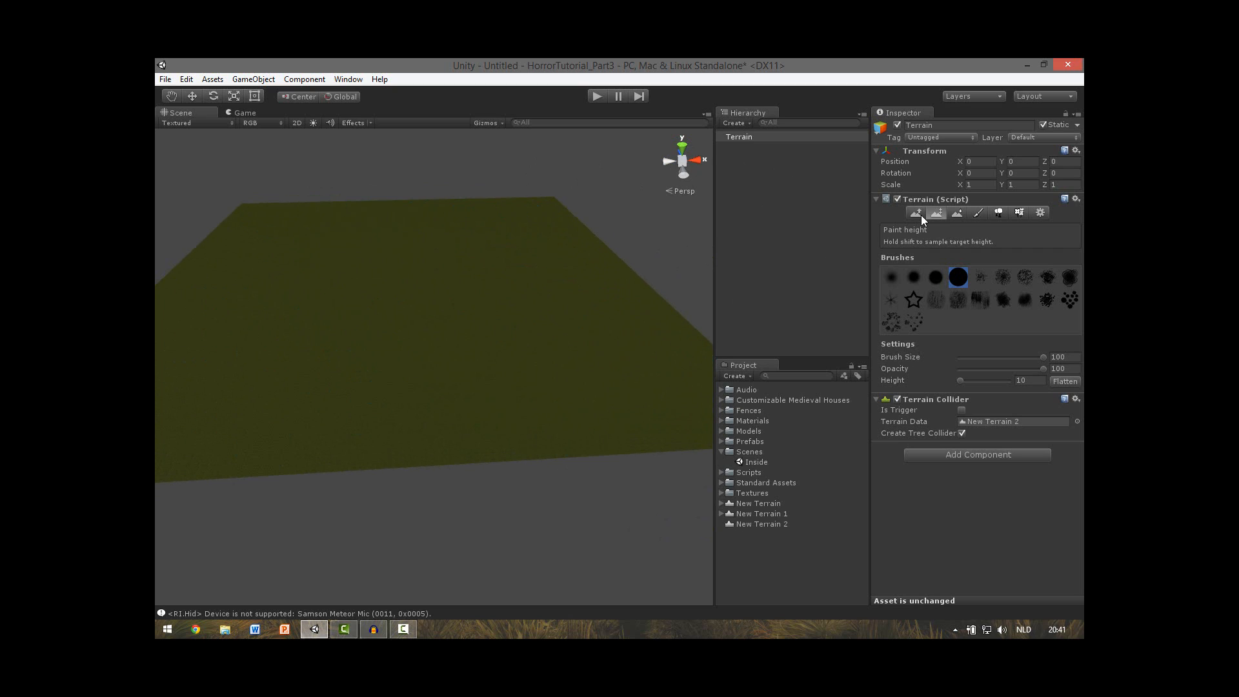
Step: Lower a wide round basin into the terrain with Raise / Lower Terrain, using the third round brush at size 100 and opacity 7
mouse_move(555, 219)
right_down()
mouse_move(489, 207)
mouse_move(404, 370)
mouse_move(459, 296)
mouse_move(470, 202)
mouse_move(492, 171)
mouse_move(412, 327)
mouse_move(418, 348)
mouse_move(451, 345)
right_up()
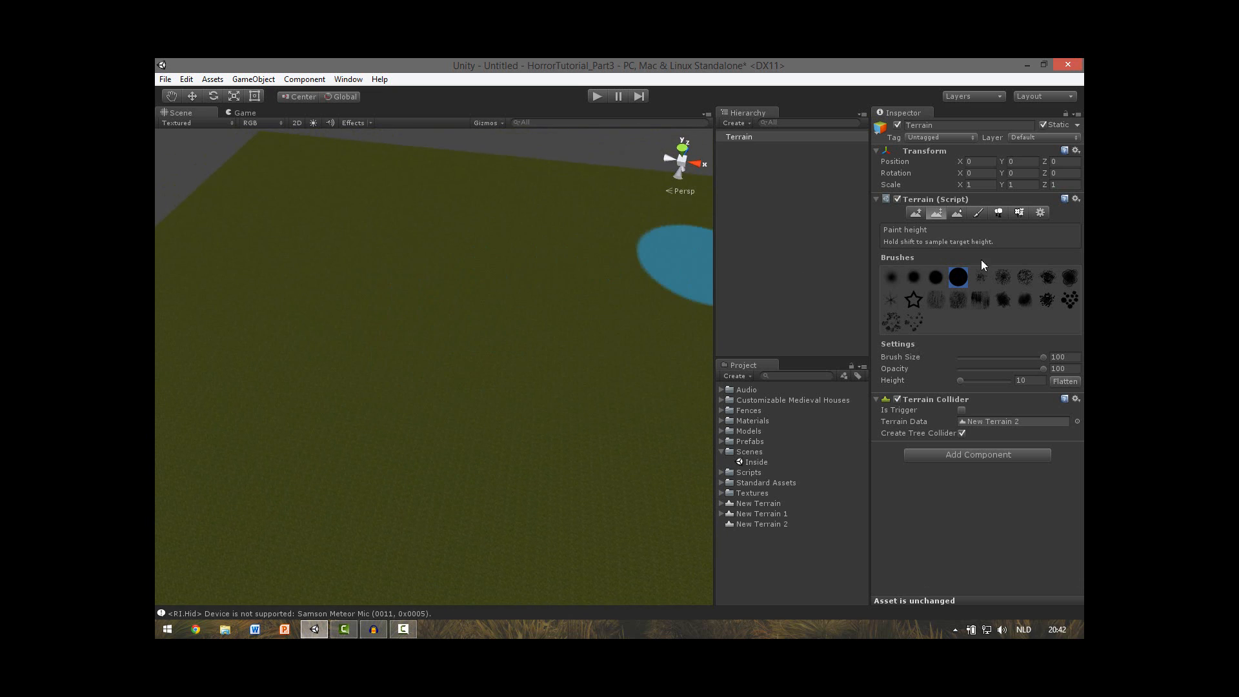
click(920, 212)
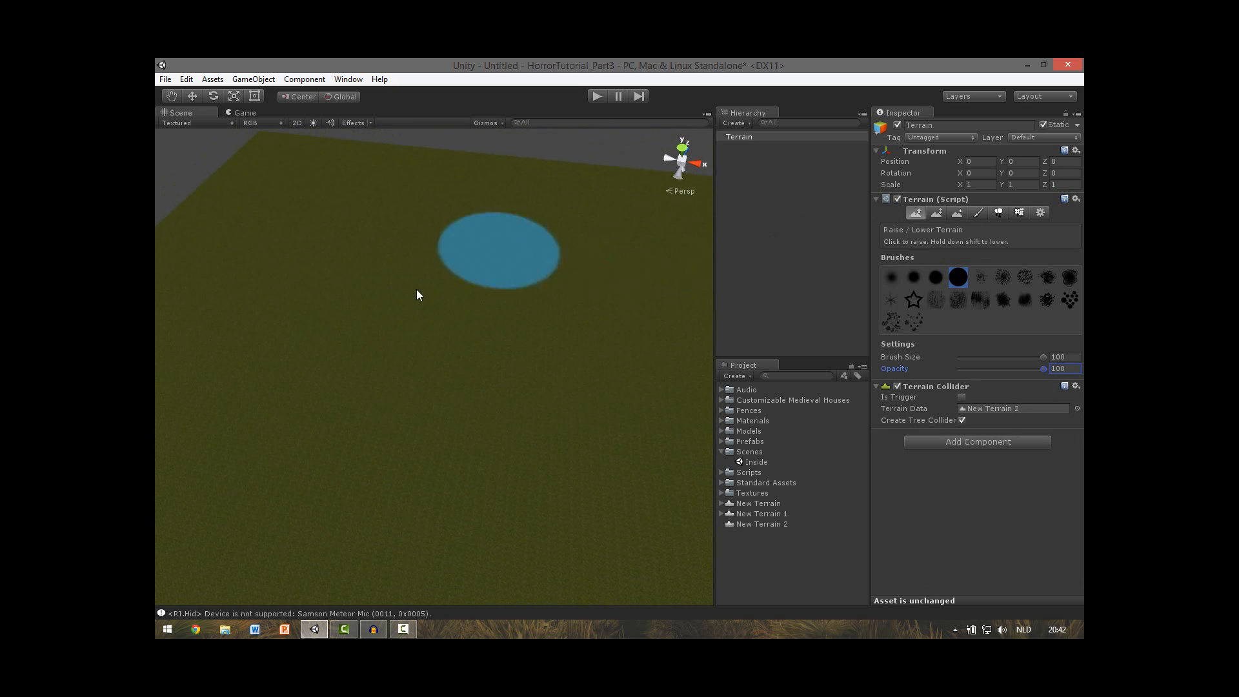
click(890, 273)
right_drag(445, 283, 482, 298)
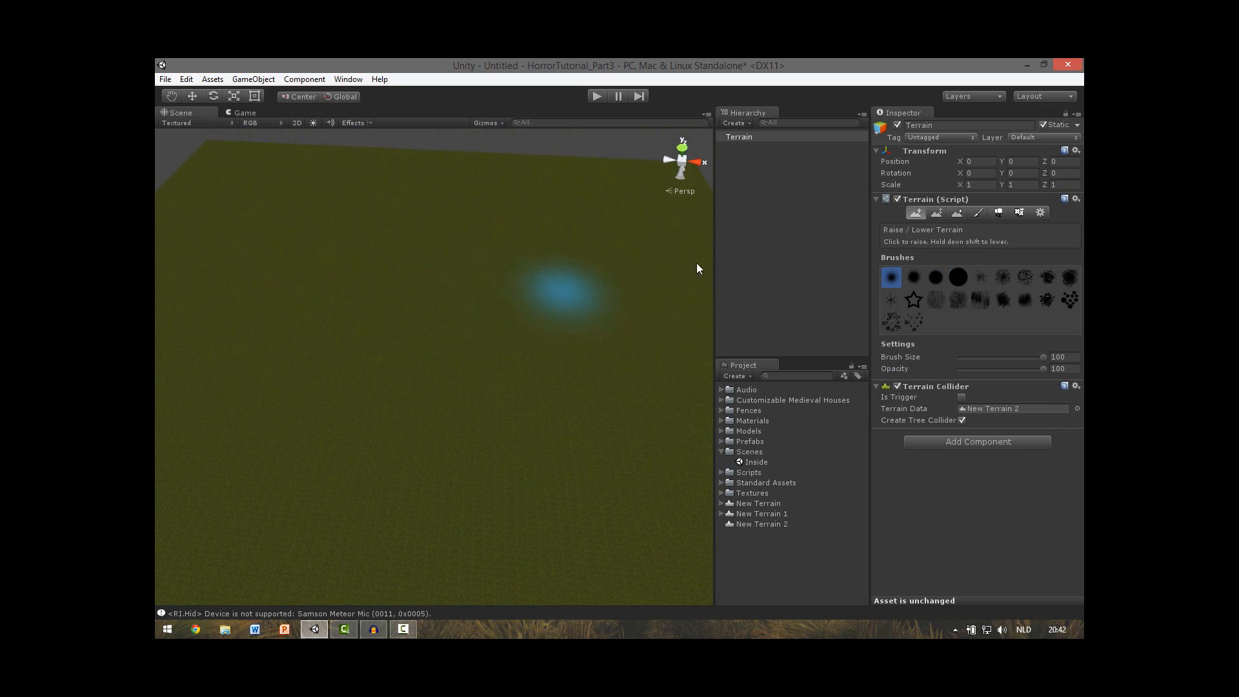
mouse_move(1027, 357)
mouse_down()
mouse_move(959, 368)
mouse_move(1019, 358)
mouse_up()
click(988, 358)
click(935, 276)
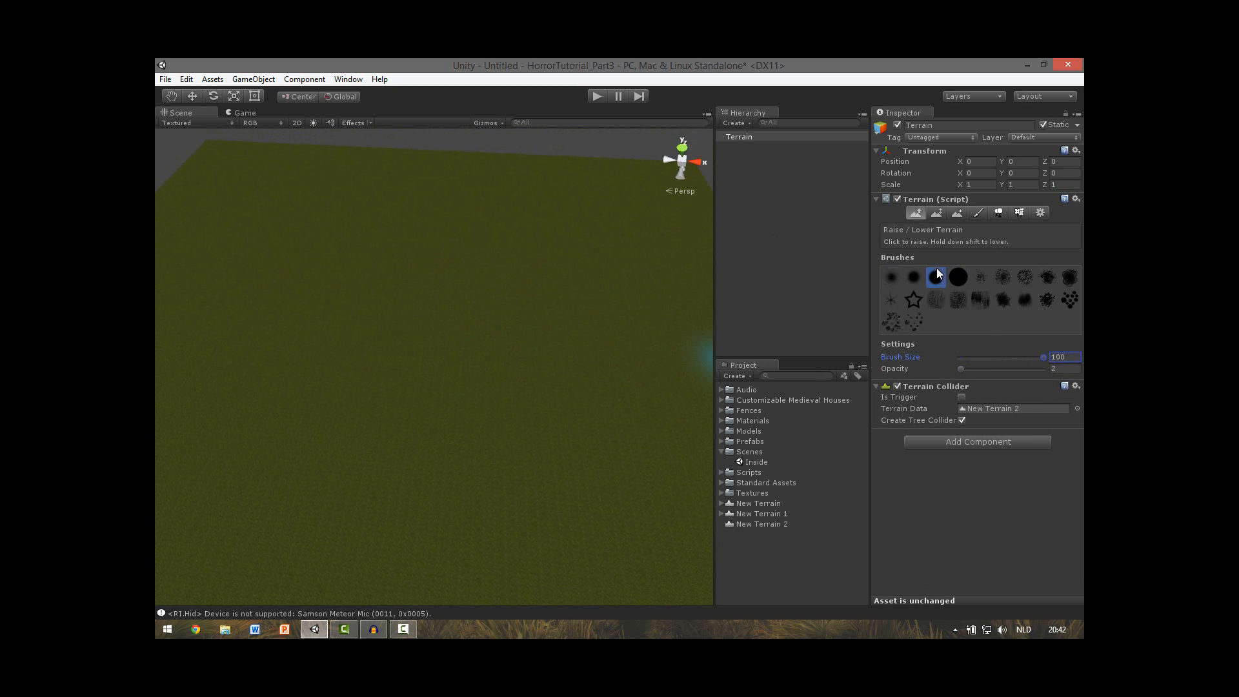
drag(962, 371, 965, 370)
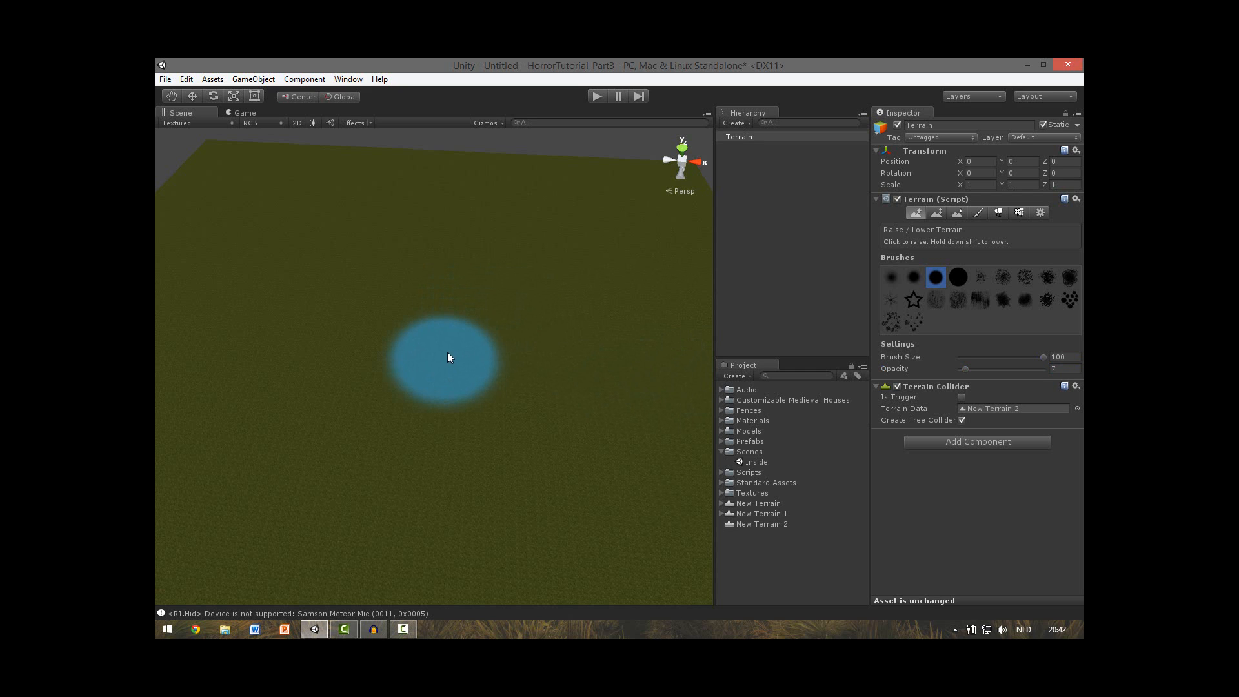
mouse_move(447, 350)
mouse_down()
mouse_move(378, 375)
mouse_move(479, 358)
mouse_up()
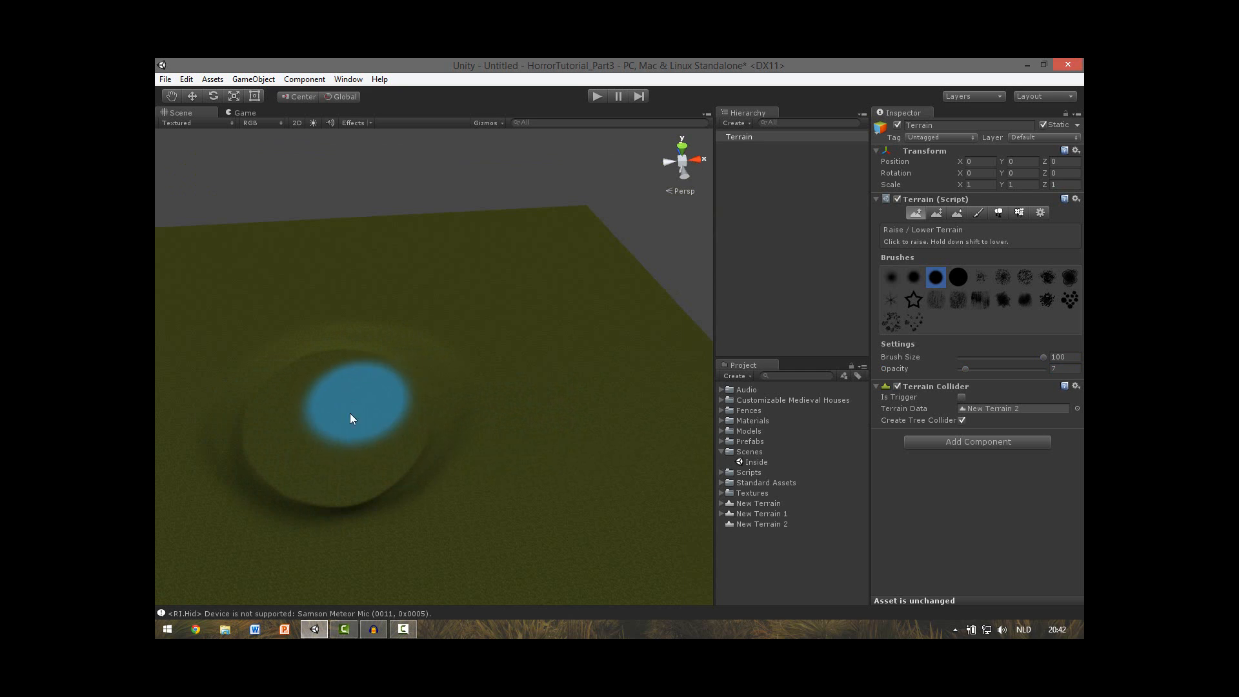
mouse_move(374, 393)
alt+mouse_down()
mouse_move(340, 409)
mouse_move(359, 415)
mouse_move(335, 416)
alt+mouse_up()
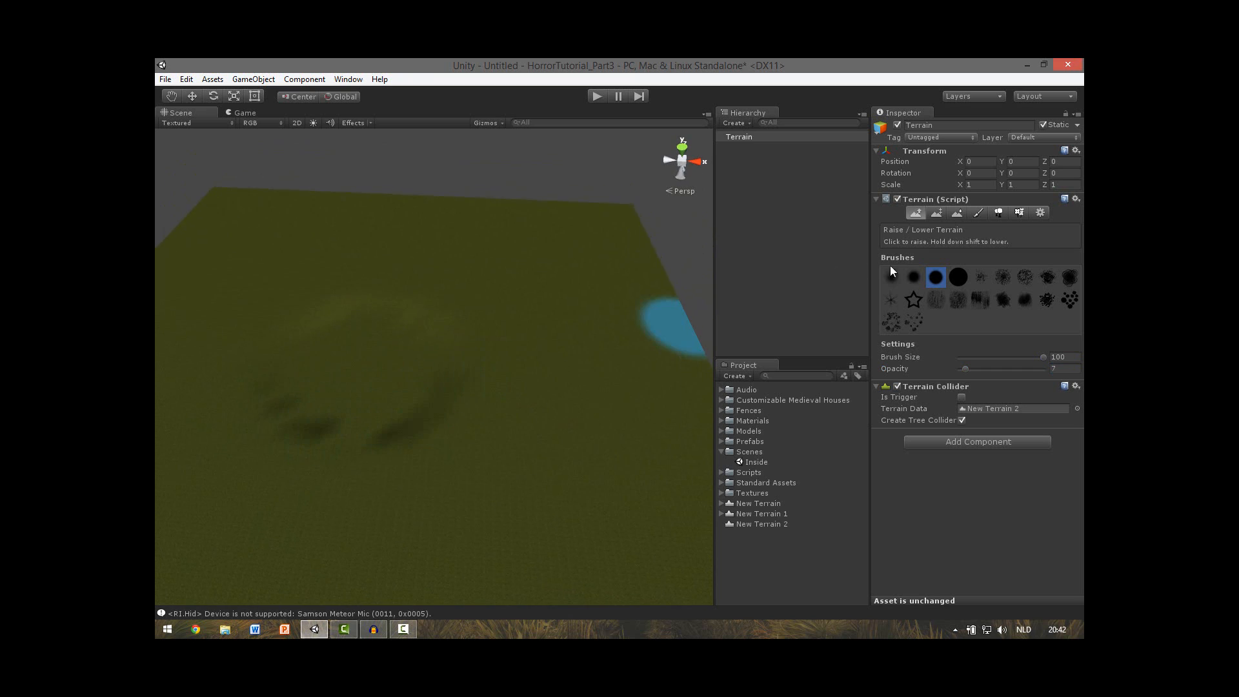
Step: Paint a winding path beside the basin with the Grass&Rock texture at brush size 16 and opacity 13
click(976, 212)
click(946, 381)
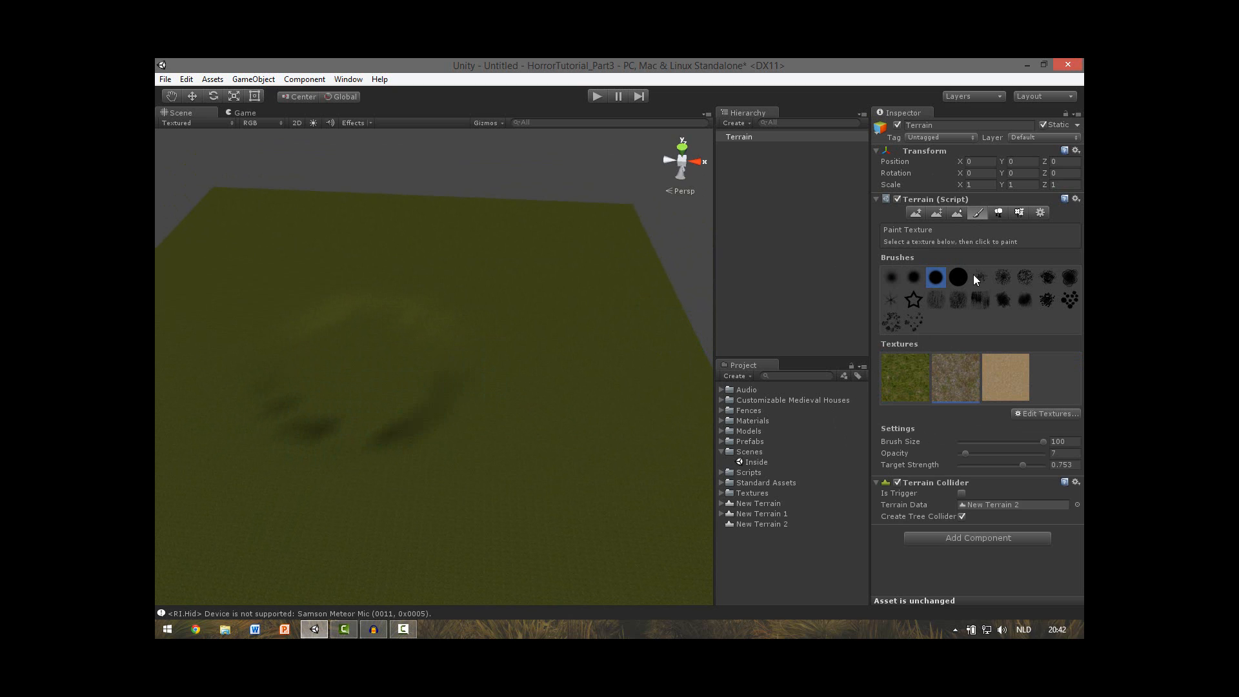
drag(1034, 442, 973, 440)
right_drag(621, 416, 647, 428)
drag(965, 453, 970, 453)
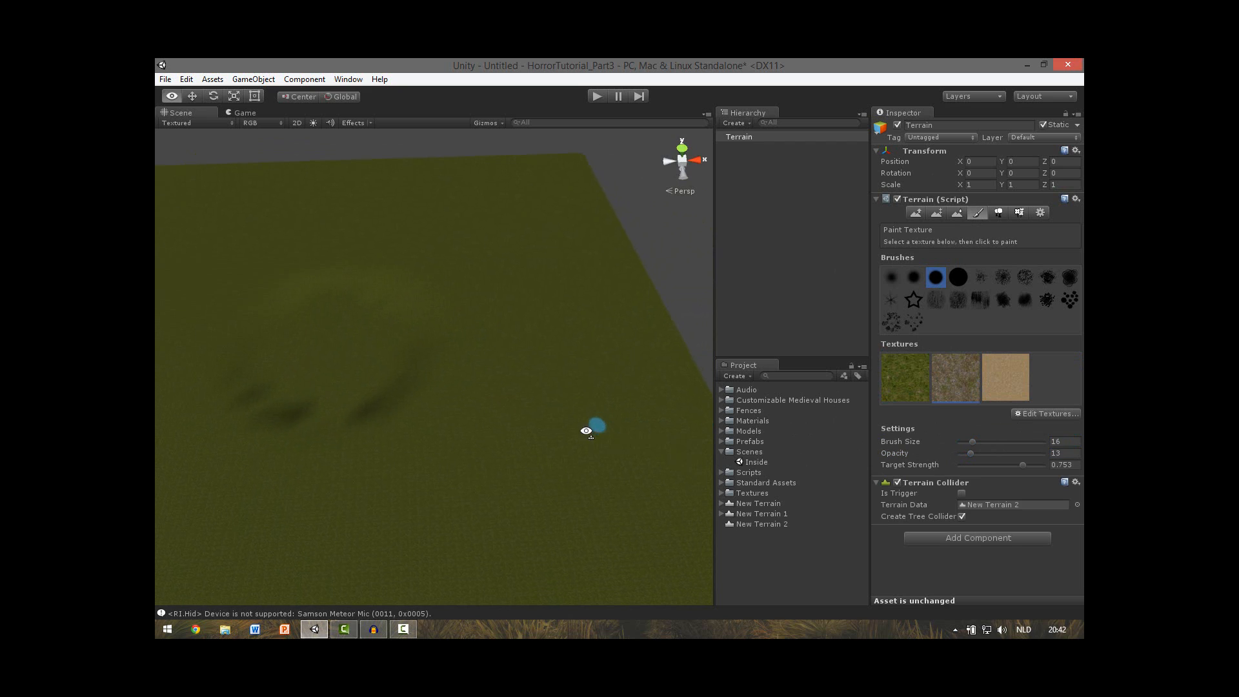
right_drag(595, 423, 335, 419)
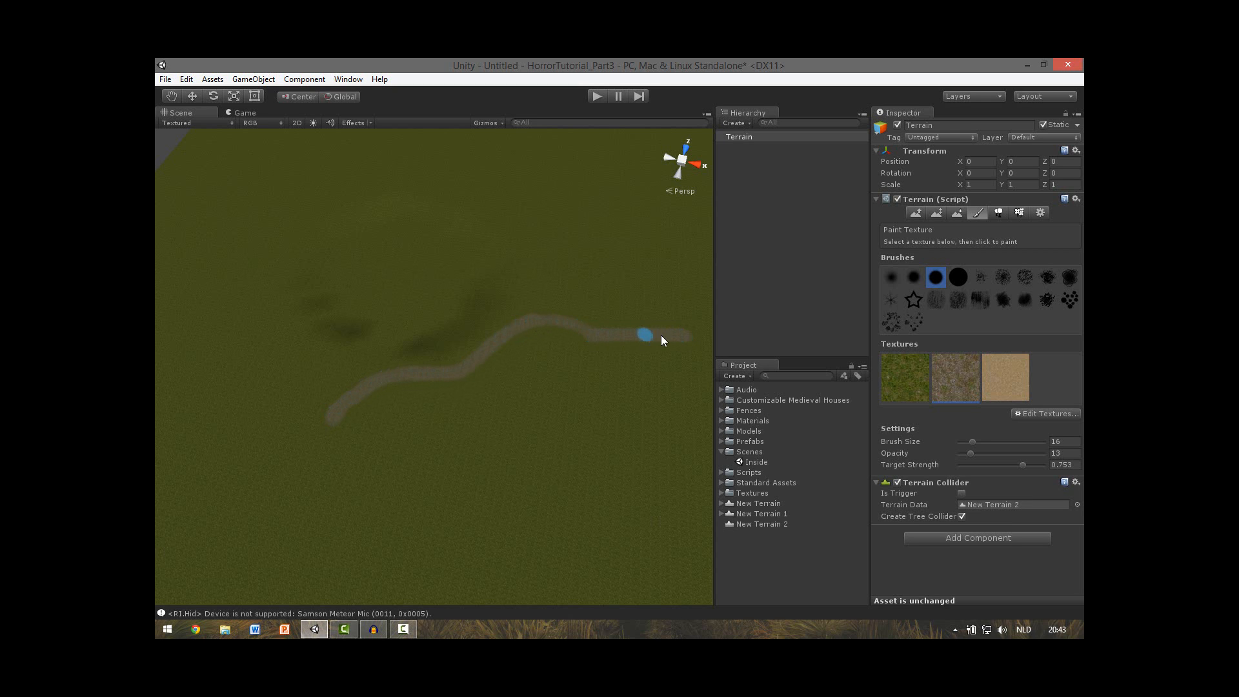
mouse_move(661, 336)
right_down()
mouse_move(603, 331)
mouse_move(608, 346)
mouse_move(574, 360)
mouse_move(490, 343)
right_up()
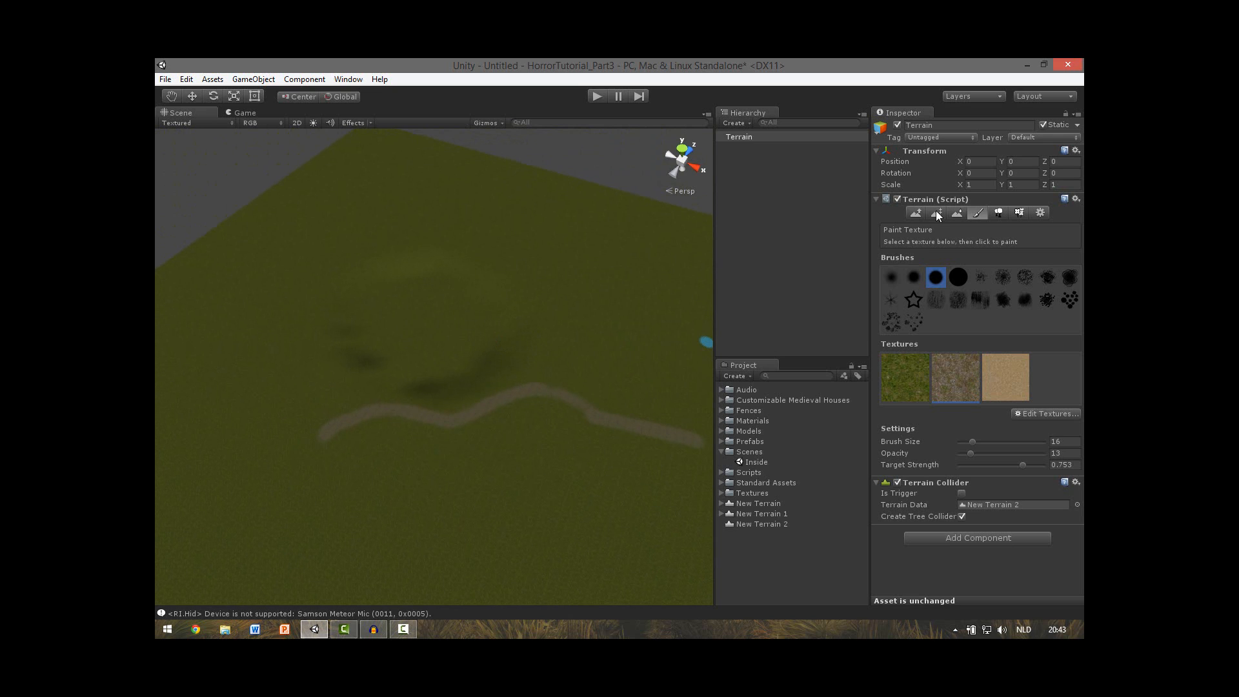
Step: Import the complete Water (Basic) package into the project
right_drag(384, 330, 380, 312)
click(216, 80)
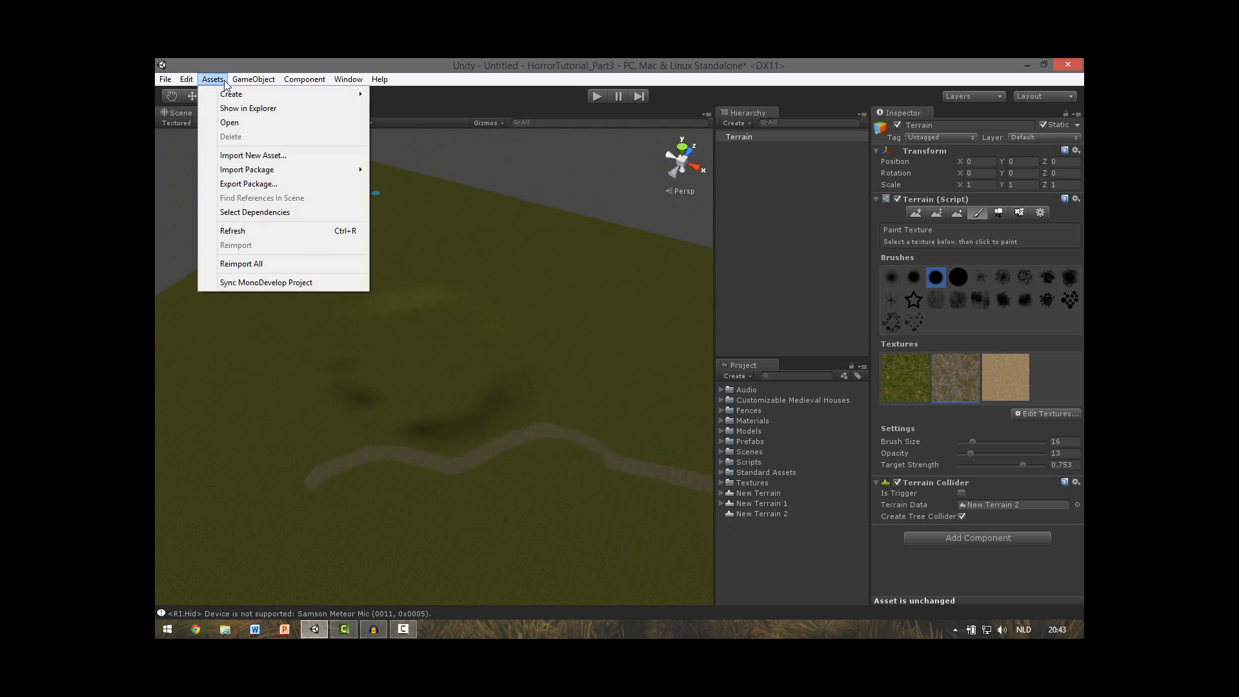
mouse_move(291, 168)
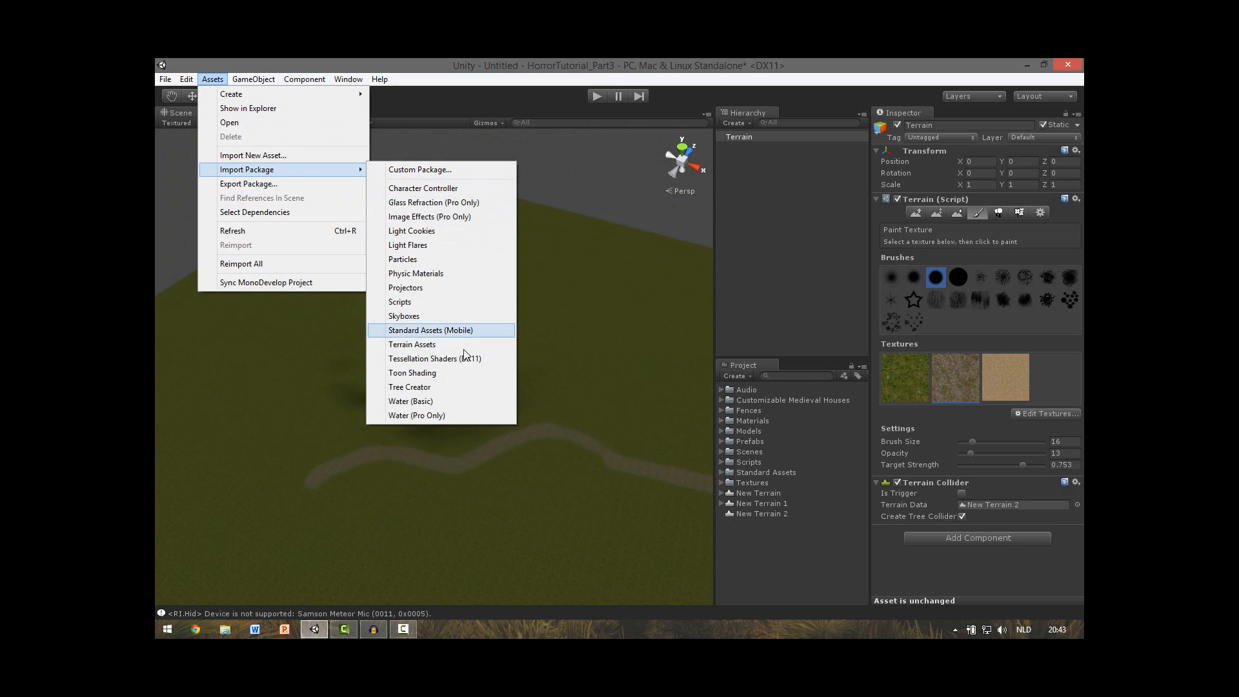
click(435, 400)
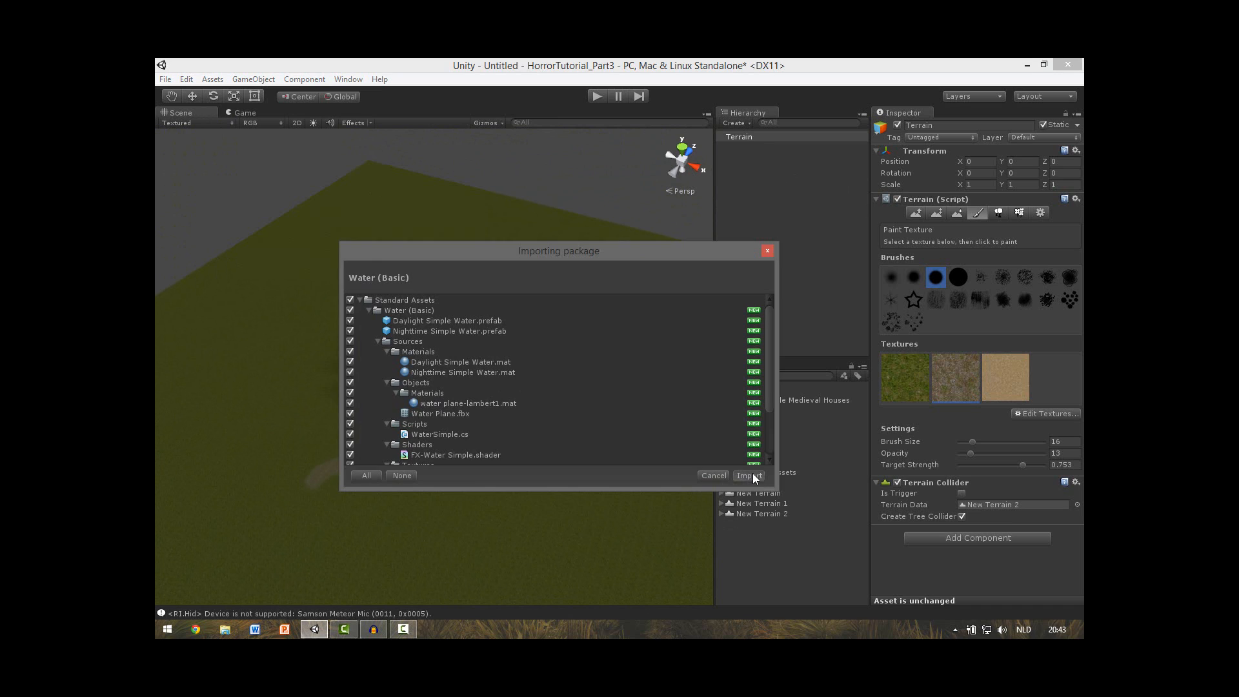
click(749, 476)
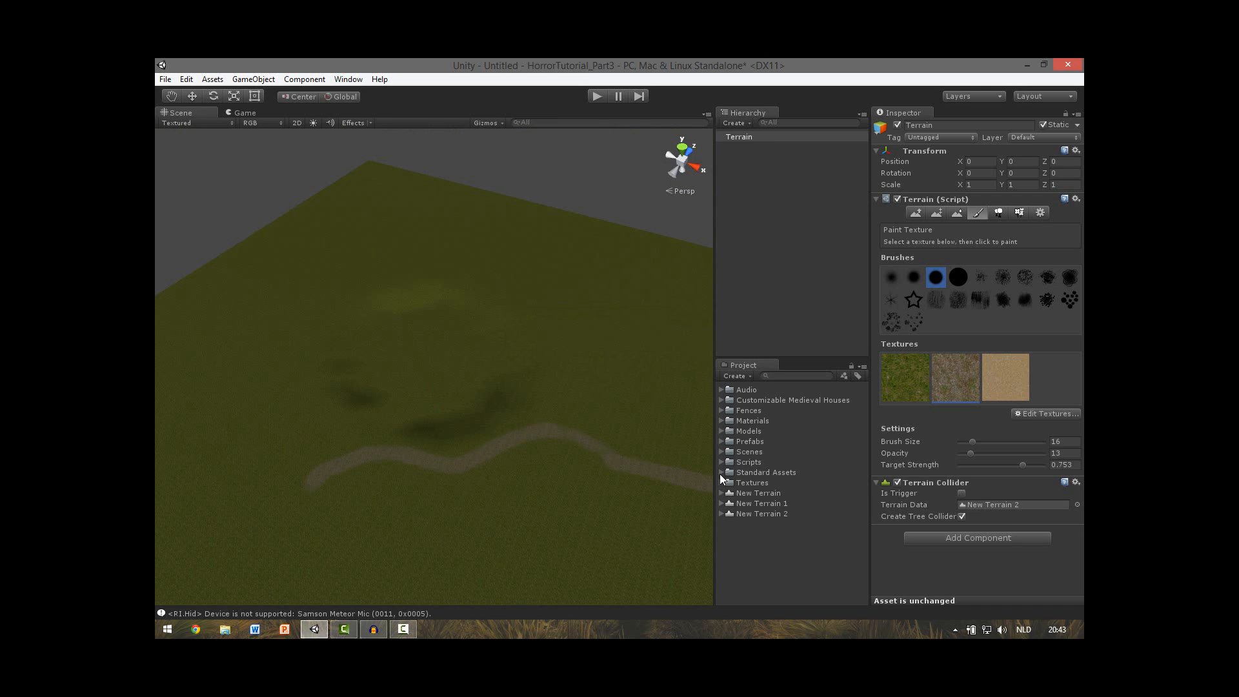
Step: Place the Nighttime Simple Water prefab in the basin and scale it to about 133 in X and Z and 8.3 in Y
click(720, 473)
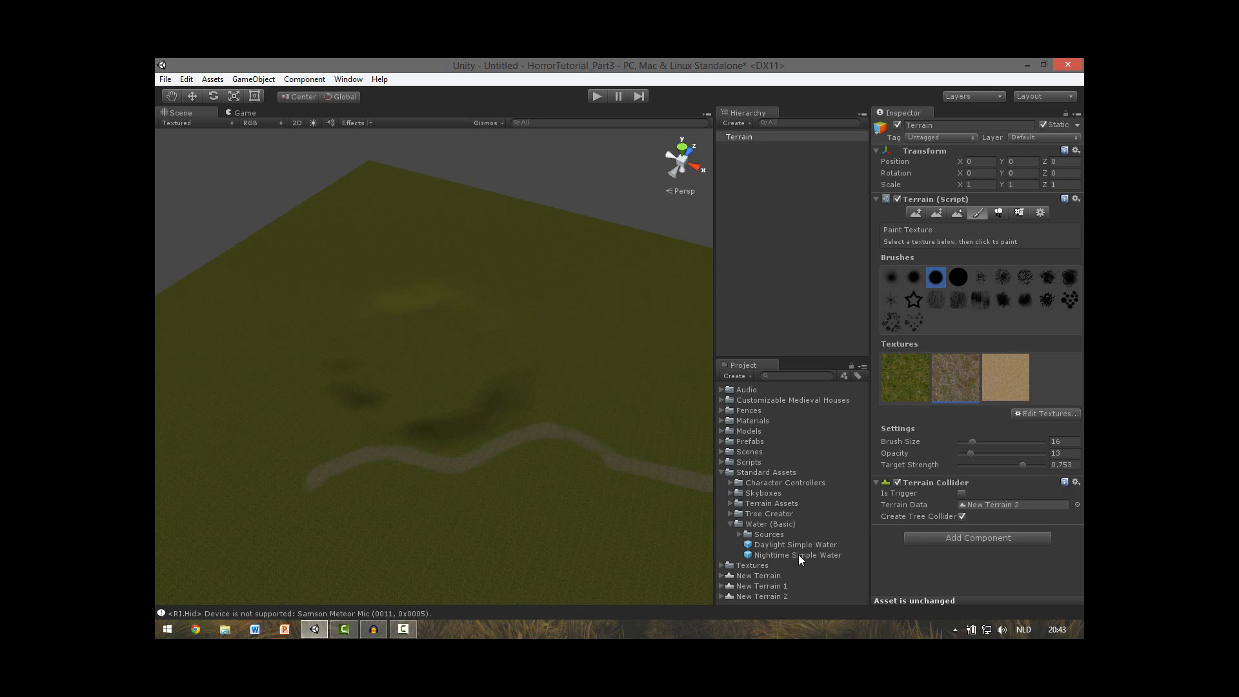
drag(428, 372, 429, 372)
right_drag(507, 375, 602, 395)
drag(420, 335, 800, 87)
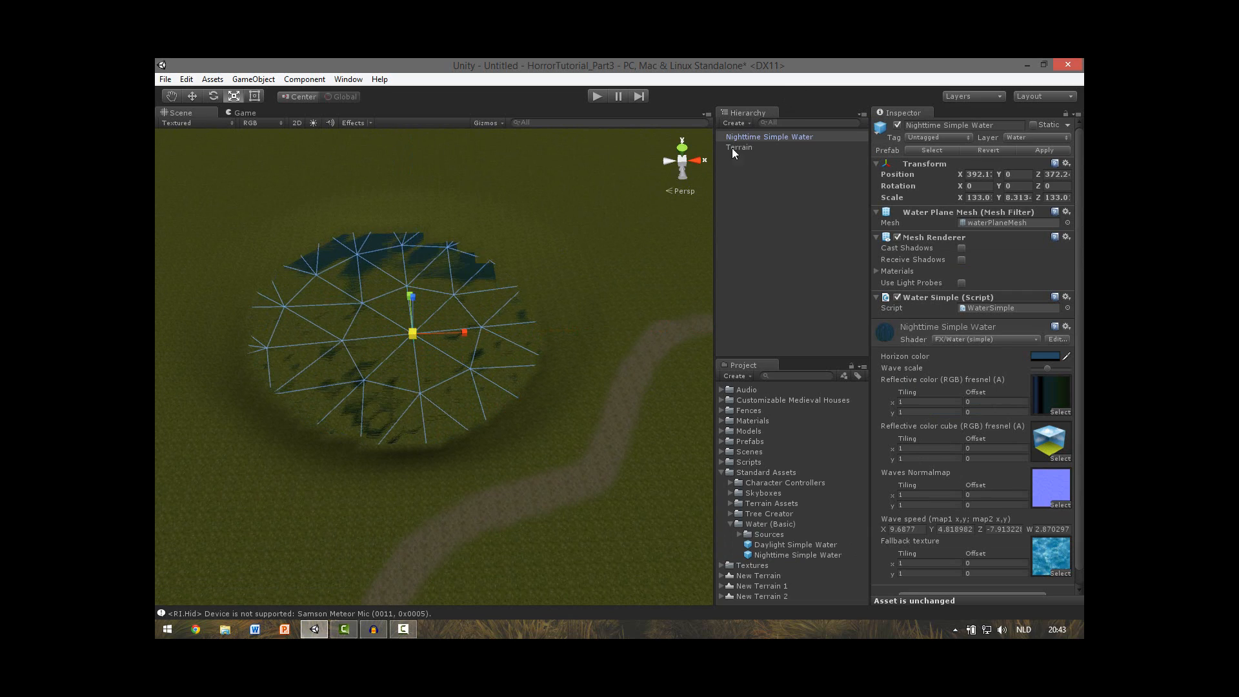
Step: Position the water plane to fill the basin, at about X 387, Y 5.4, Z 403.6
right_drag(462, 330, 393, 303)
drag(399, 308, 402, 293)
alt+drag(381, 349, 300, 359)
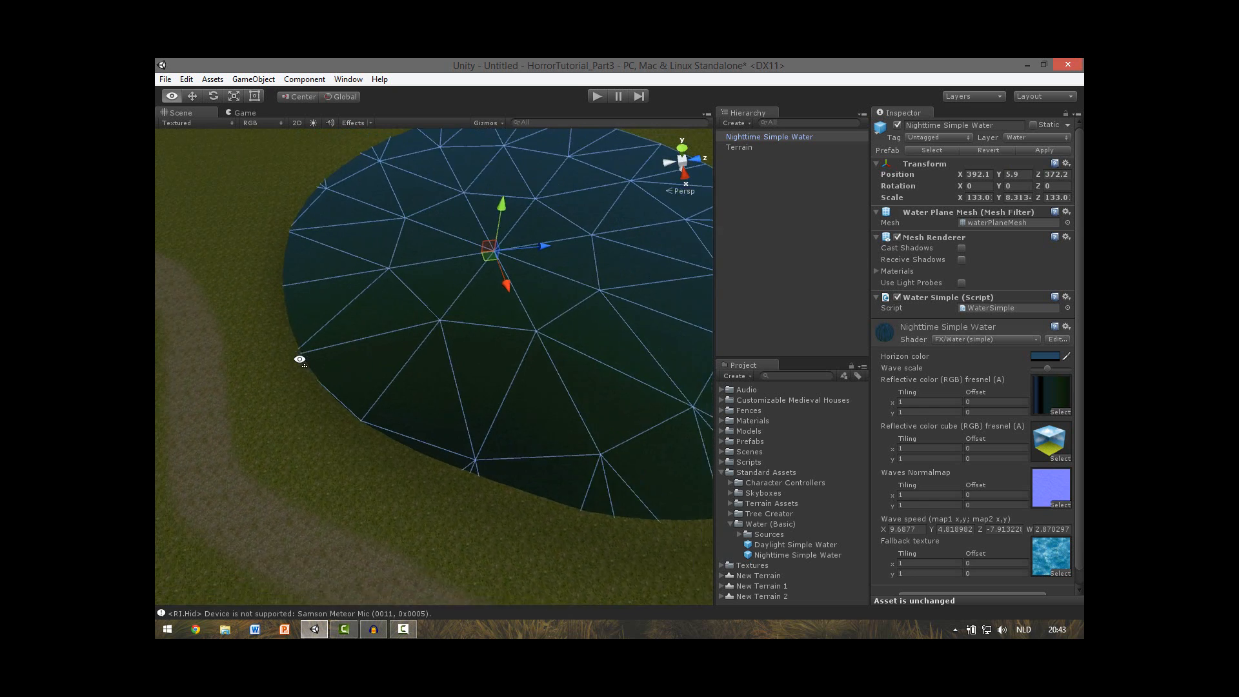
drag(492, 258, 535, 250)
alt+drag(444, 351, 495, 273)
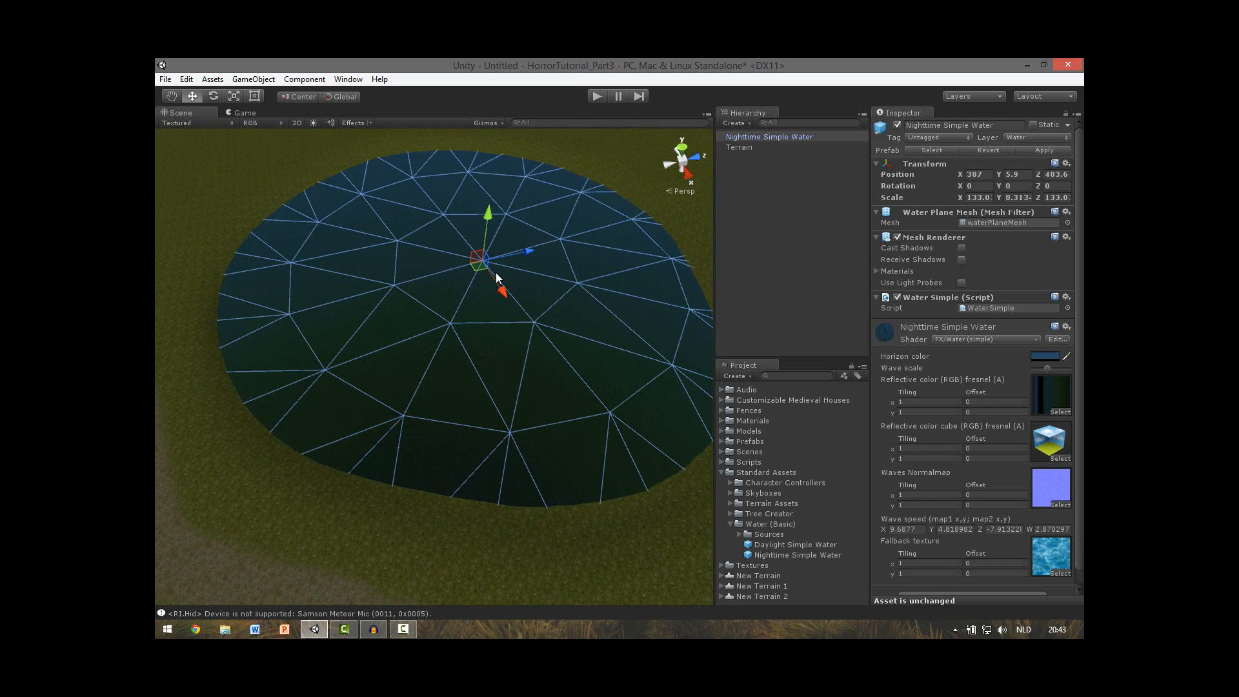
drag(494, 213, 497, 215)
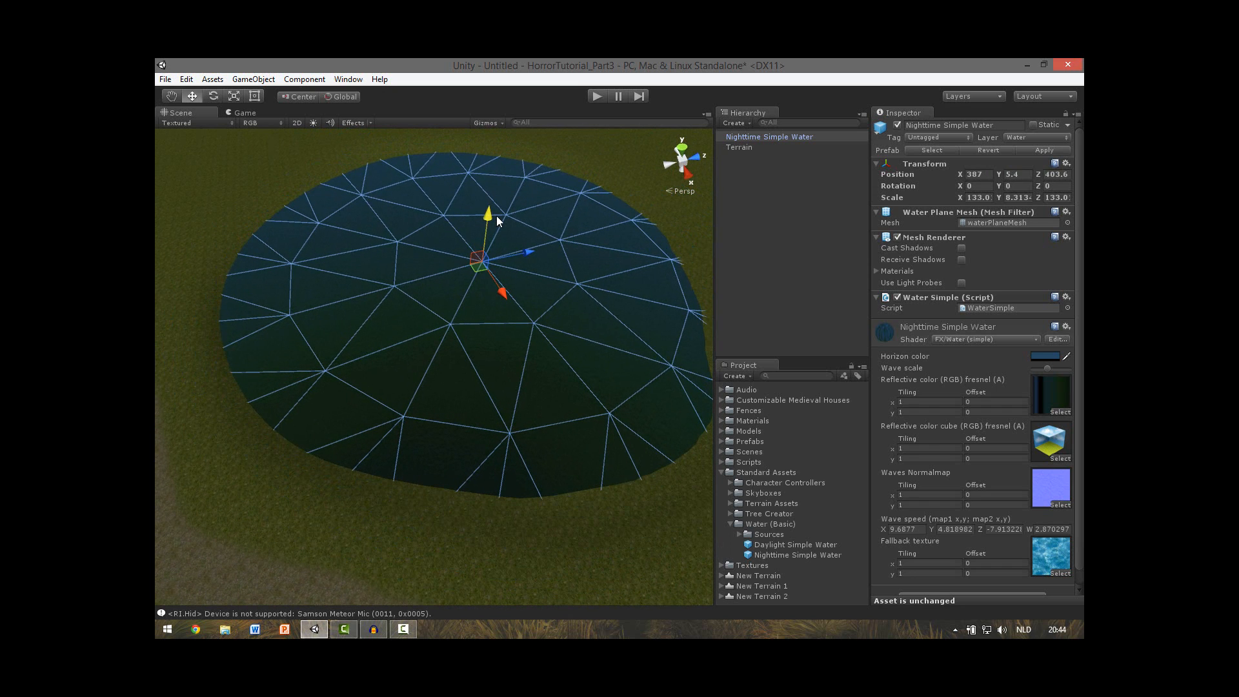
Step: Paint a dirt shore all around the lake with the GoodDirt texture, using the first soft round brush at size 46 and opacity 13
right_drag(423, 296, 556, 332)
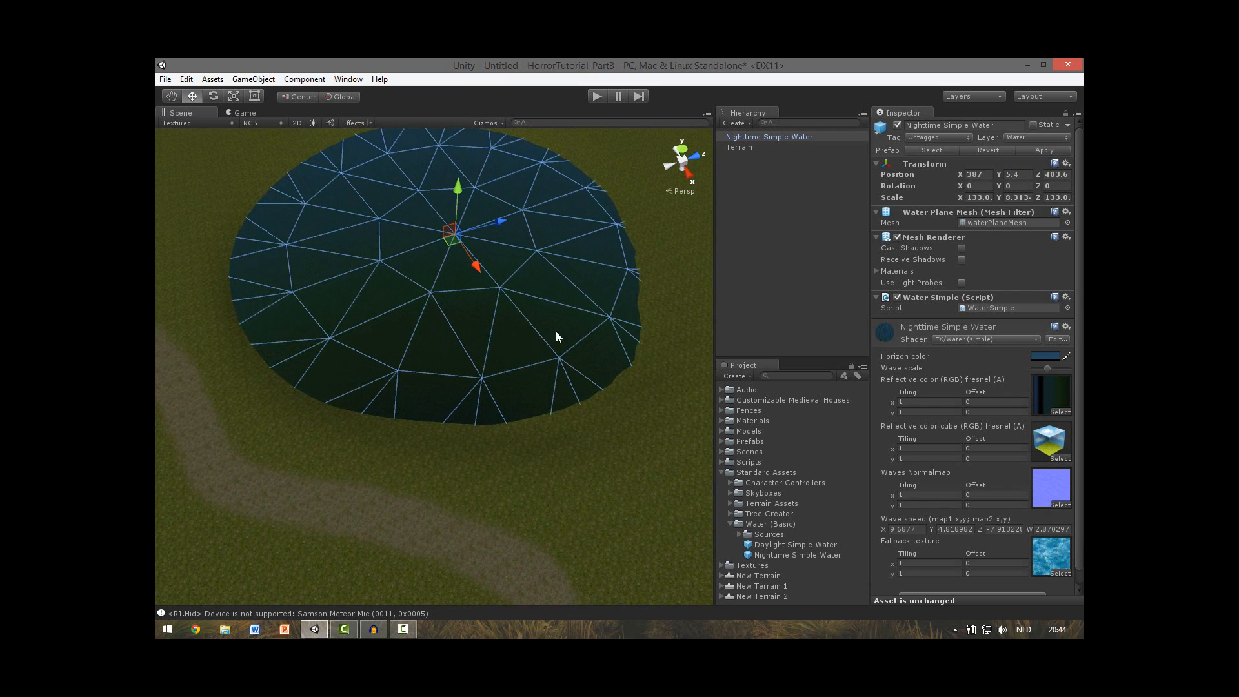
click(738, 146)
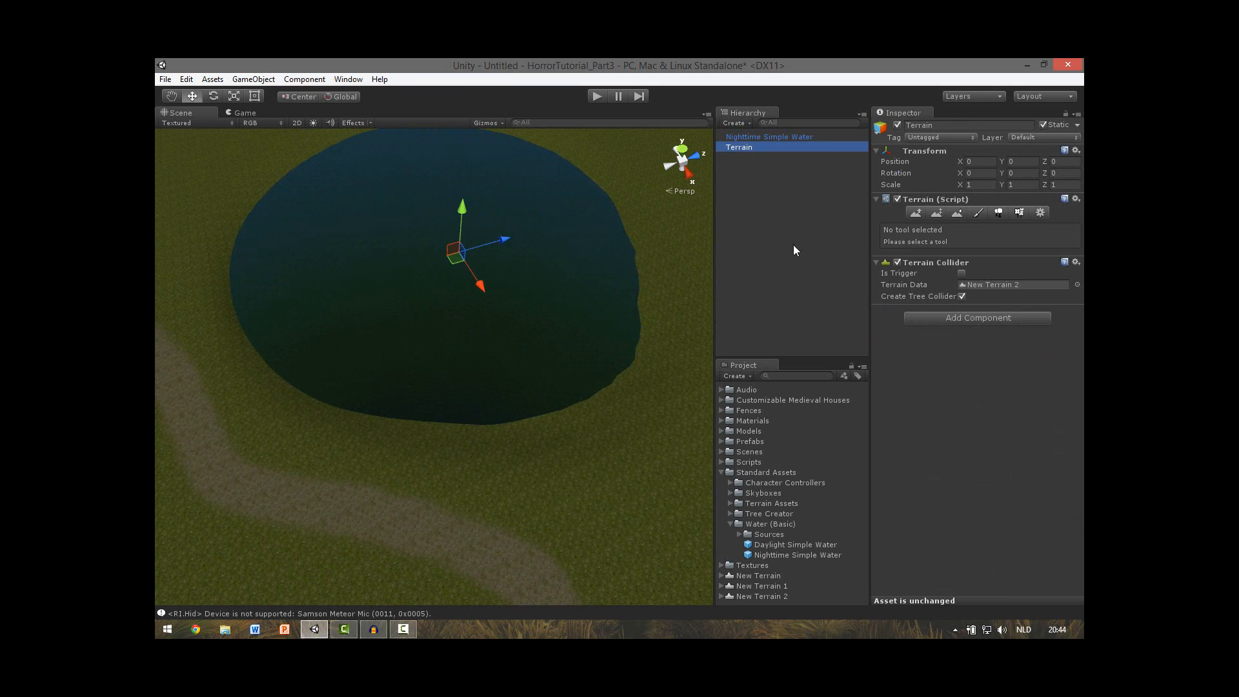
click(978, 212)
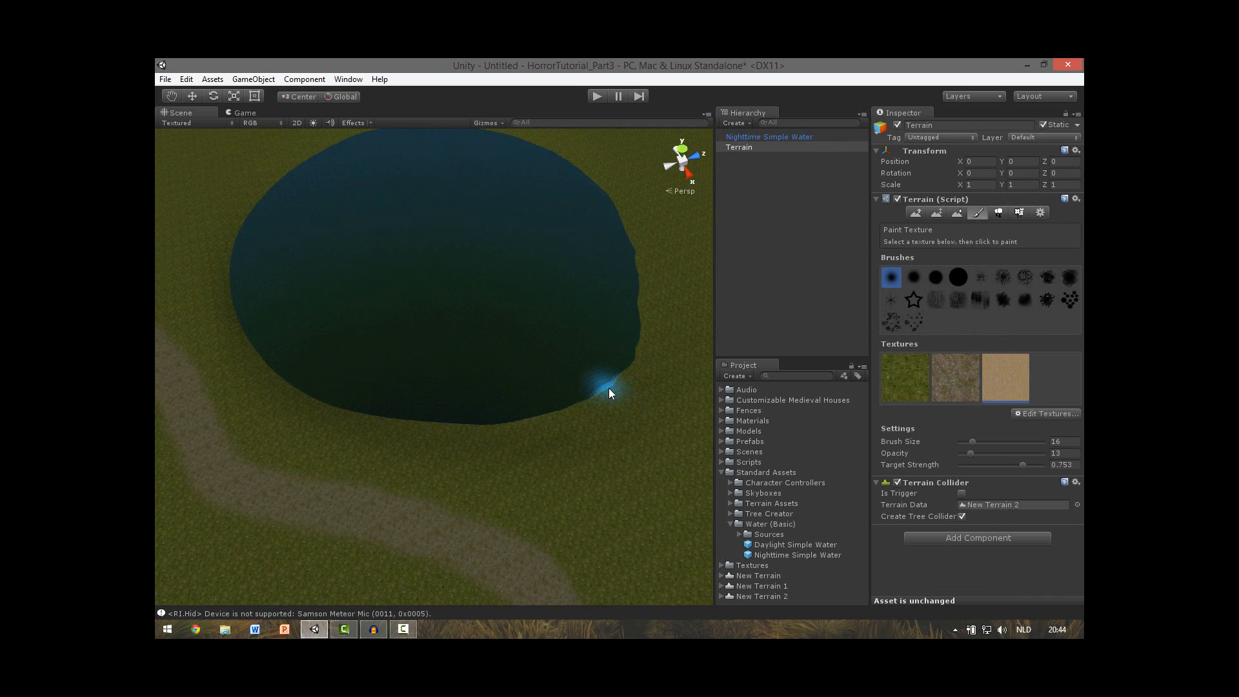
click(935, 278)
drag(972, 441, 997, 441)
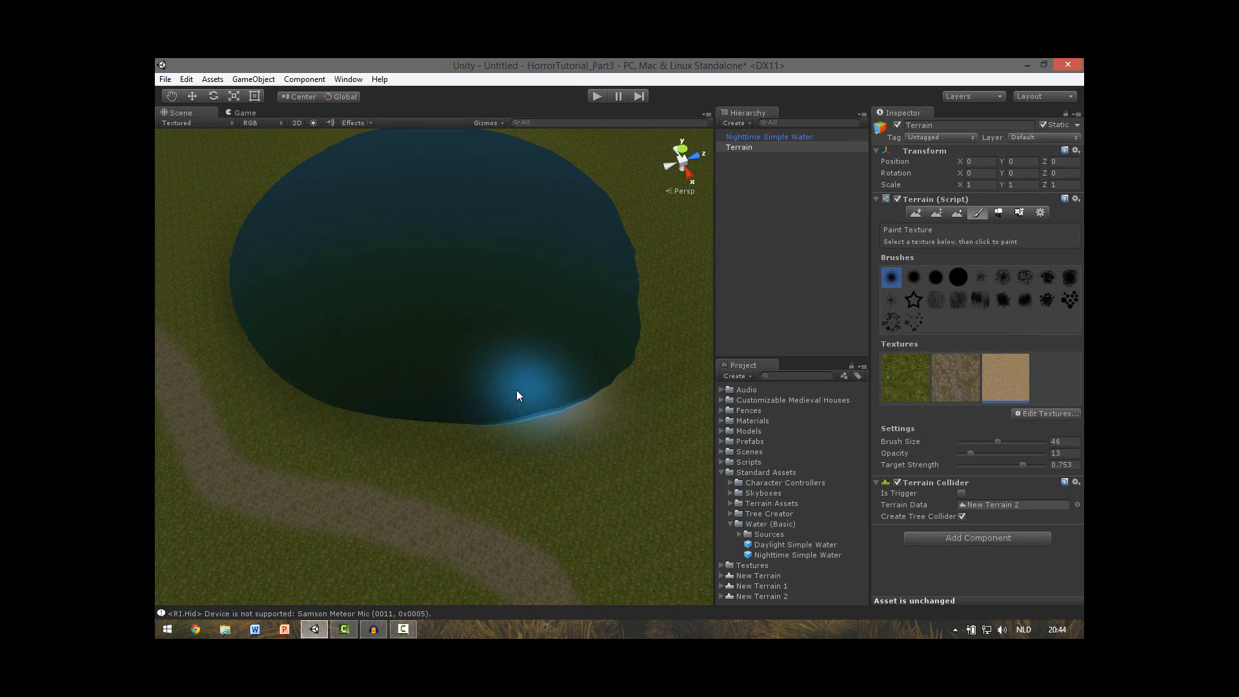
mouse_move(516, 391)
mouse_down()
mouse_move(431, 395)
mouse_move(359, 376)
mouse_move(293, 391)
mouse_move(288, 364)
mouse_move(254, 331)
mouse_move(256, 285)
mouse_move(292, 174)
mouse_move(311, 158)
mouse_up()
right_drag(342, 305, 346, 265)
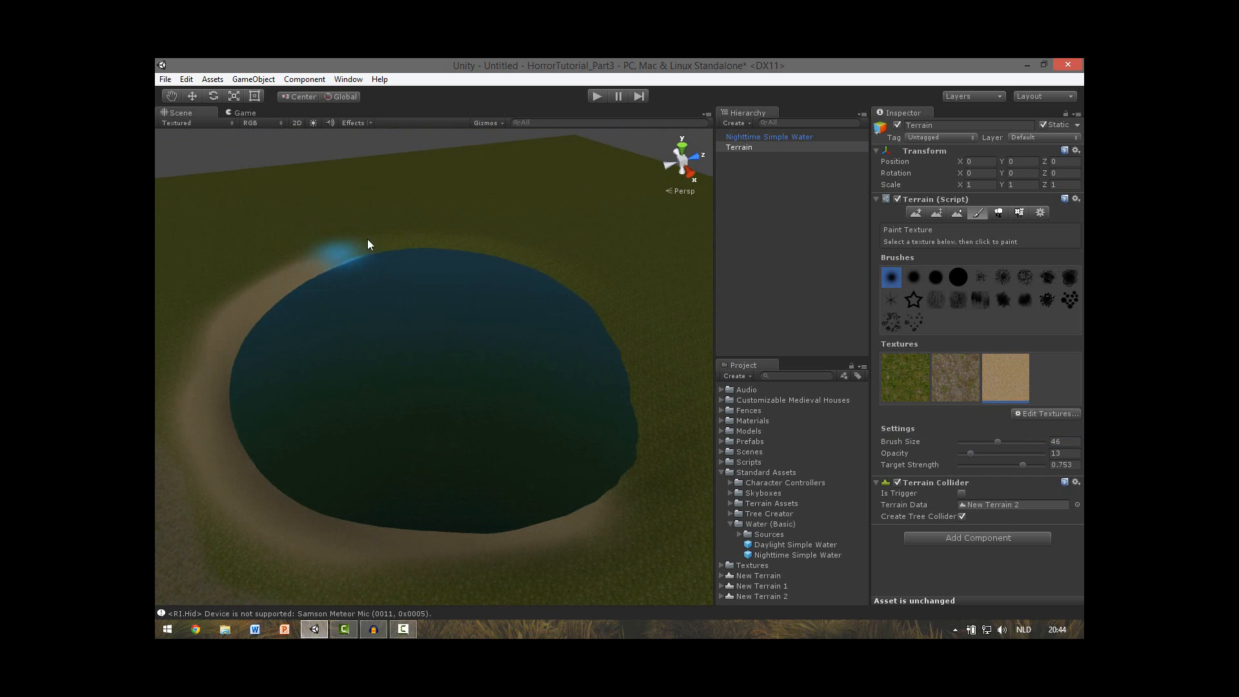
mouse_move(368, 244)
mouse_down()
mouse_move(331, 258)
mouse_move(338, 288)
mouse_up()
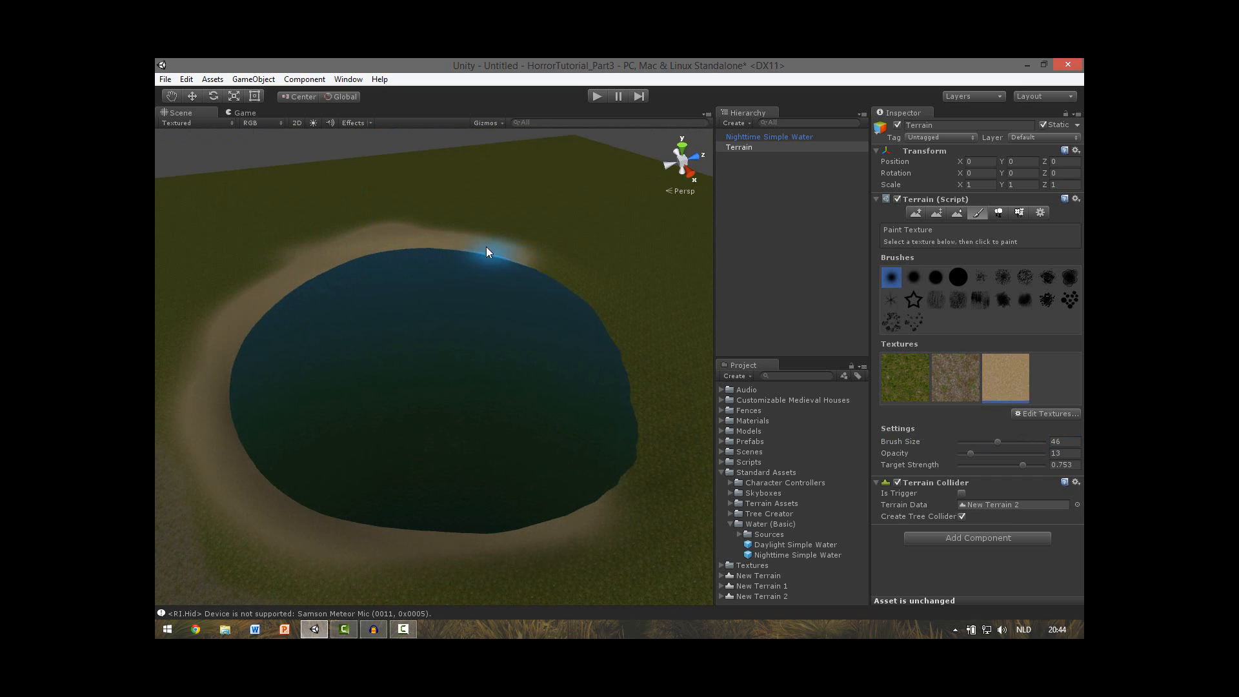
mouse_move(486, 246)
mouse_down()
mouse_move(625, 332)
mouse_move(642, 471)
mouse_move(485, 513)
mouse_up()
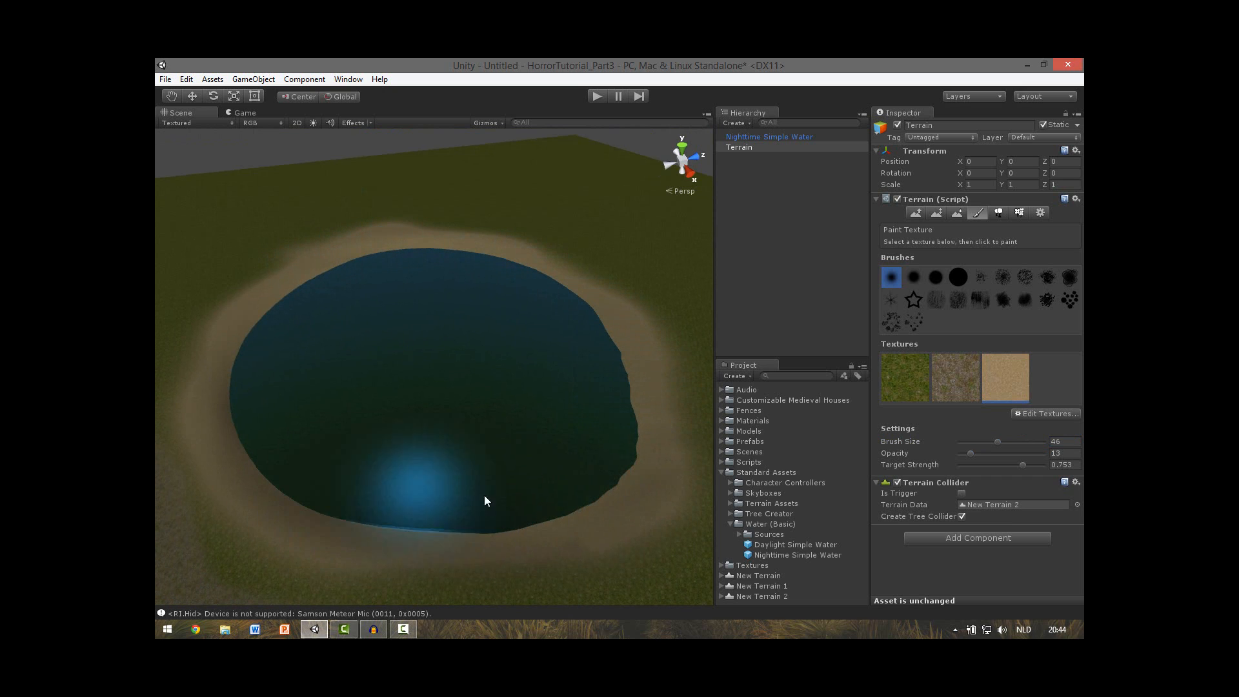
right_drag(453, 415, 564, 477)
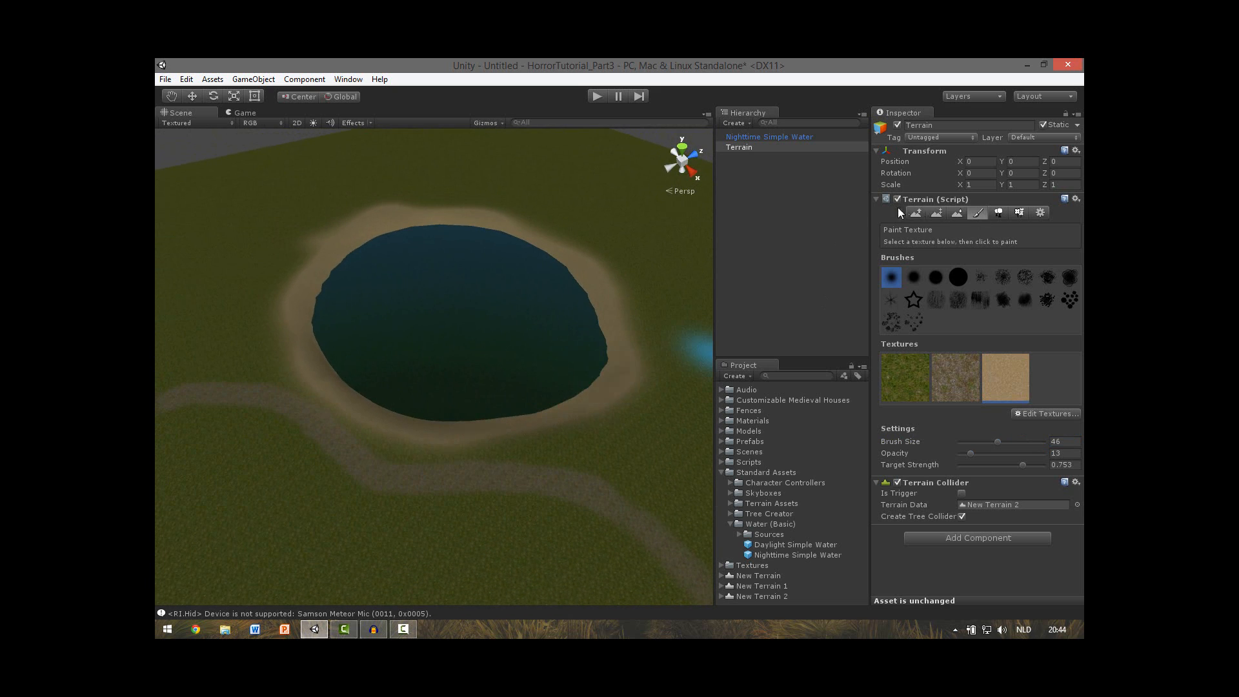
Step: Add the BigTree prefab from the Prefabs folder to the terrain's list of placeable trees
click(720, 473)
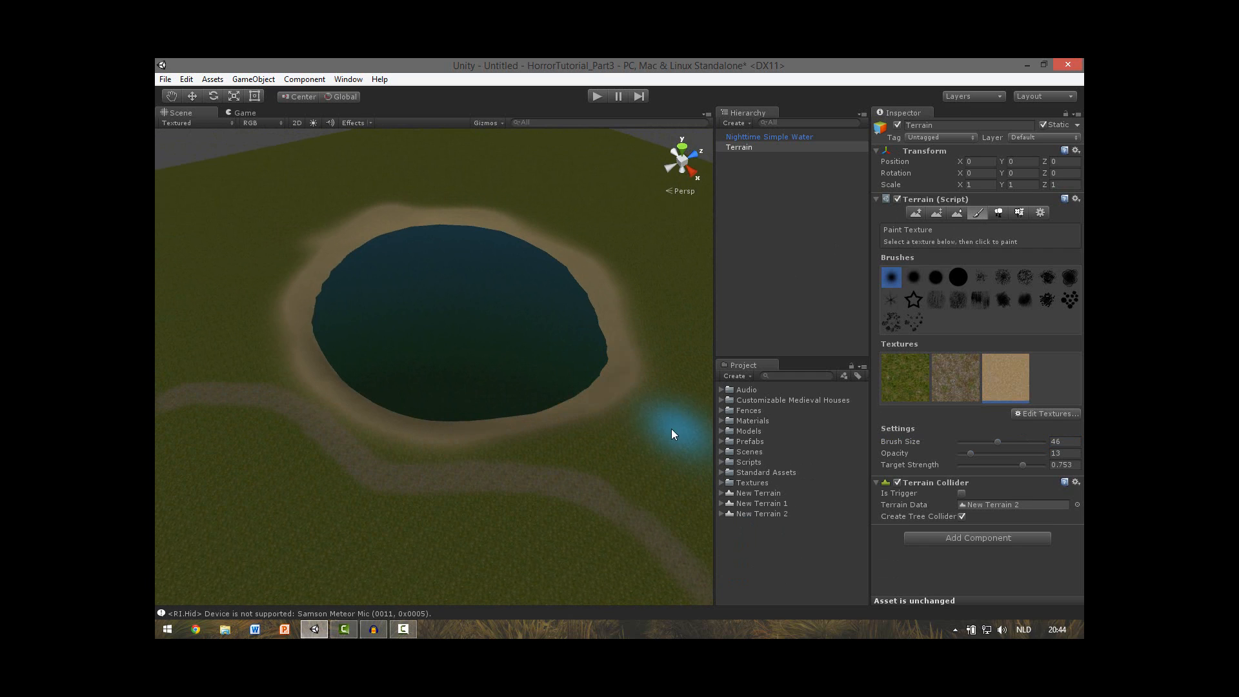
click(722, 442)
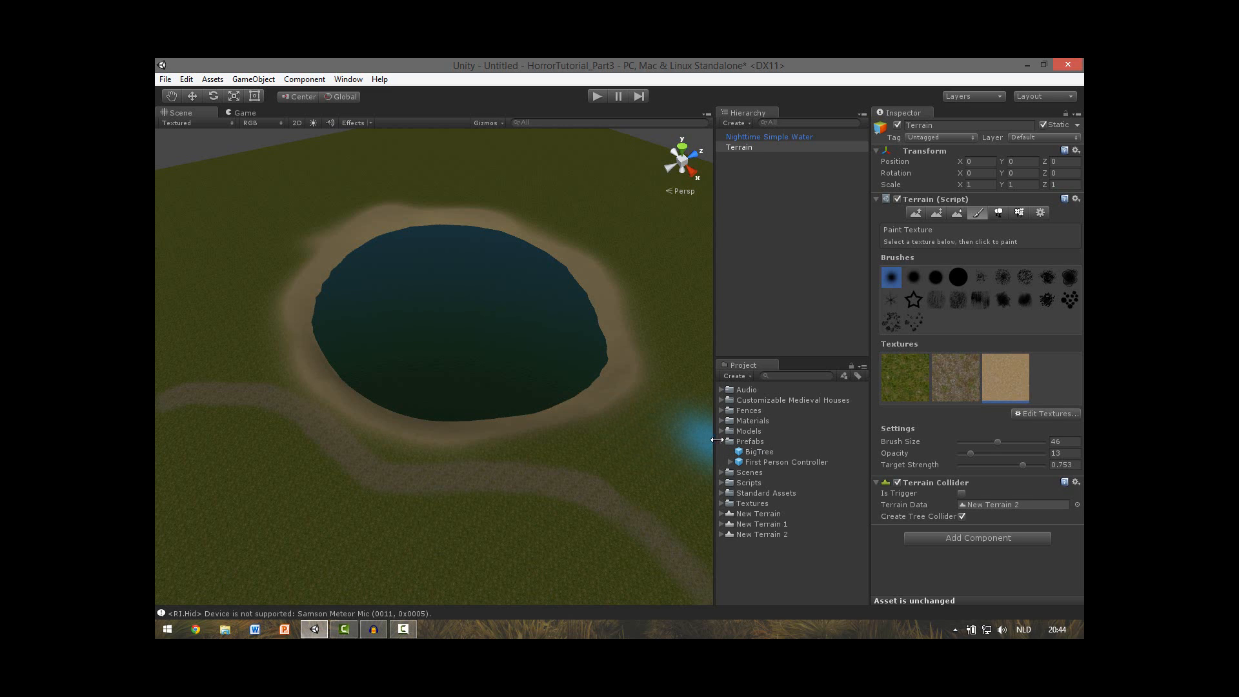
click(999, 214)
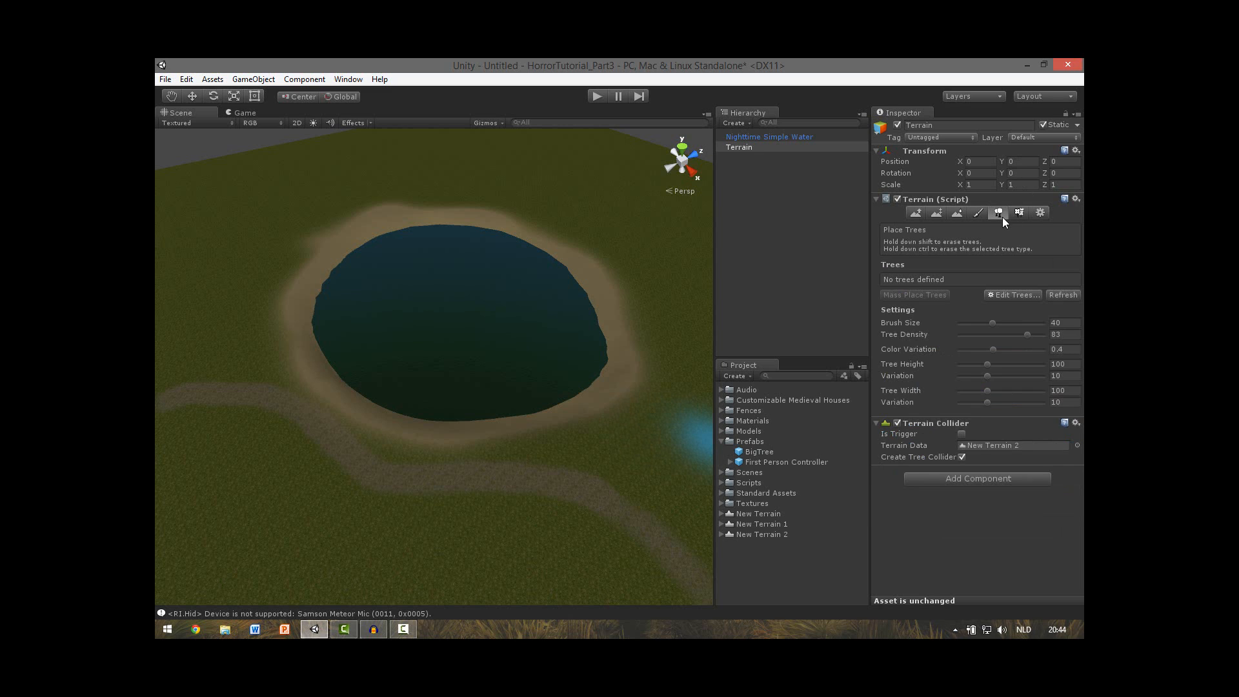
click(1014, 294)
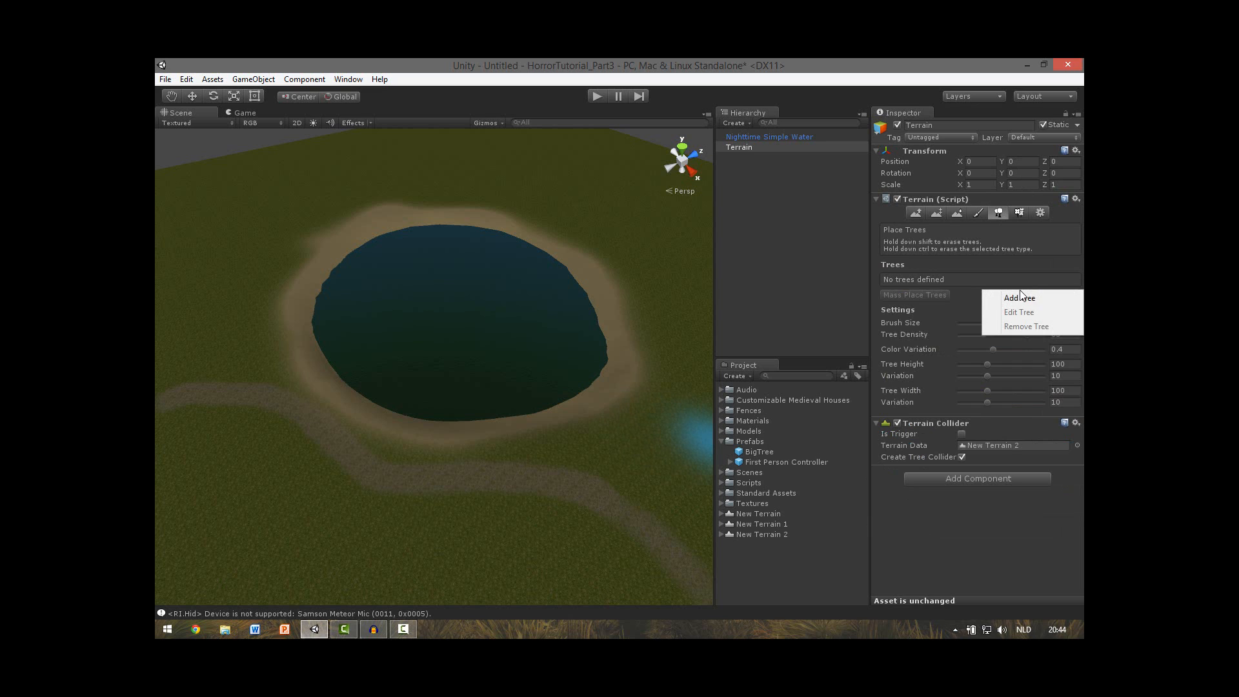
click(1031, 300)
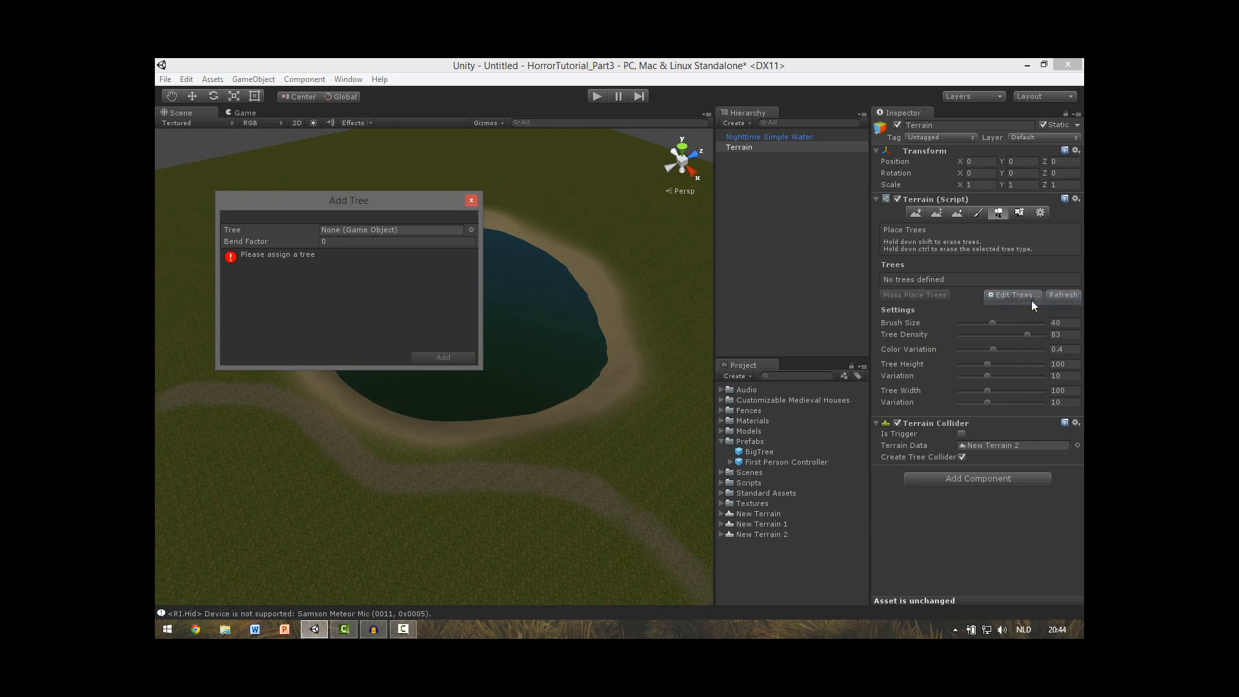
click(471, 229)
click(523, 285)
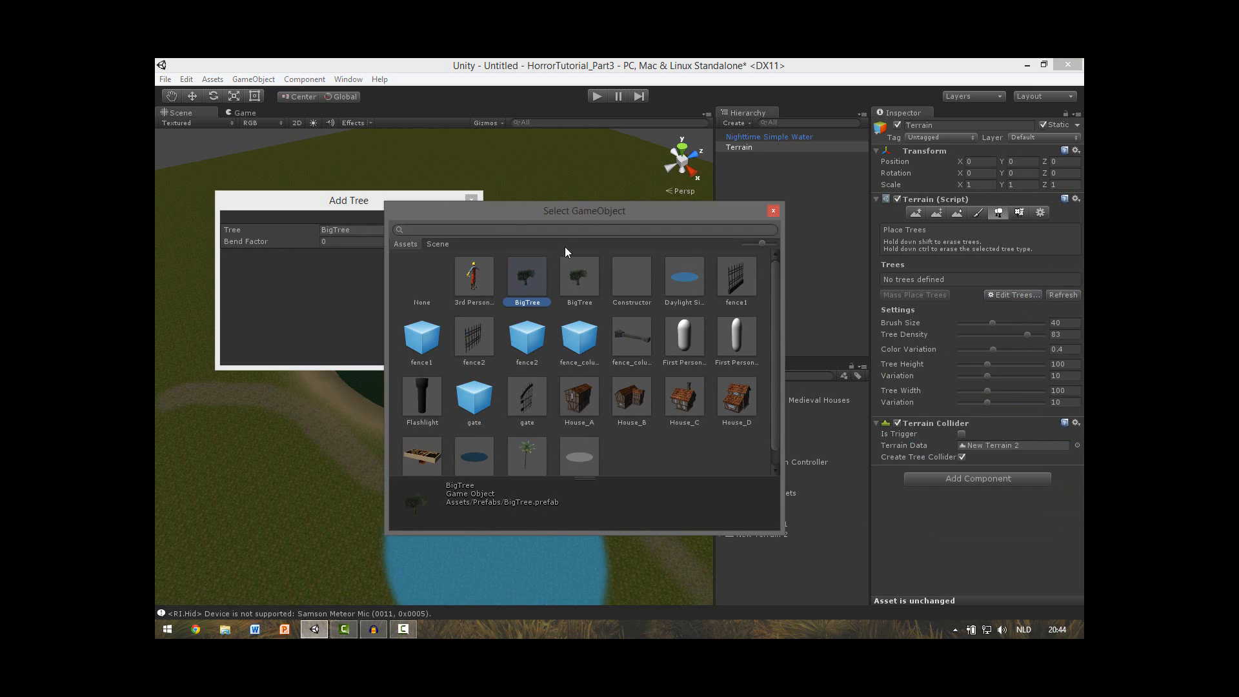
click(577, 274)
click(522, 279)
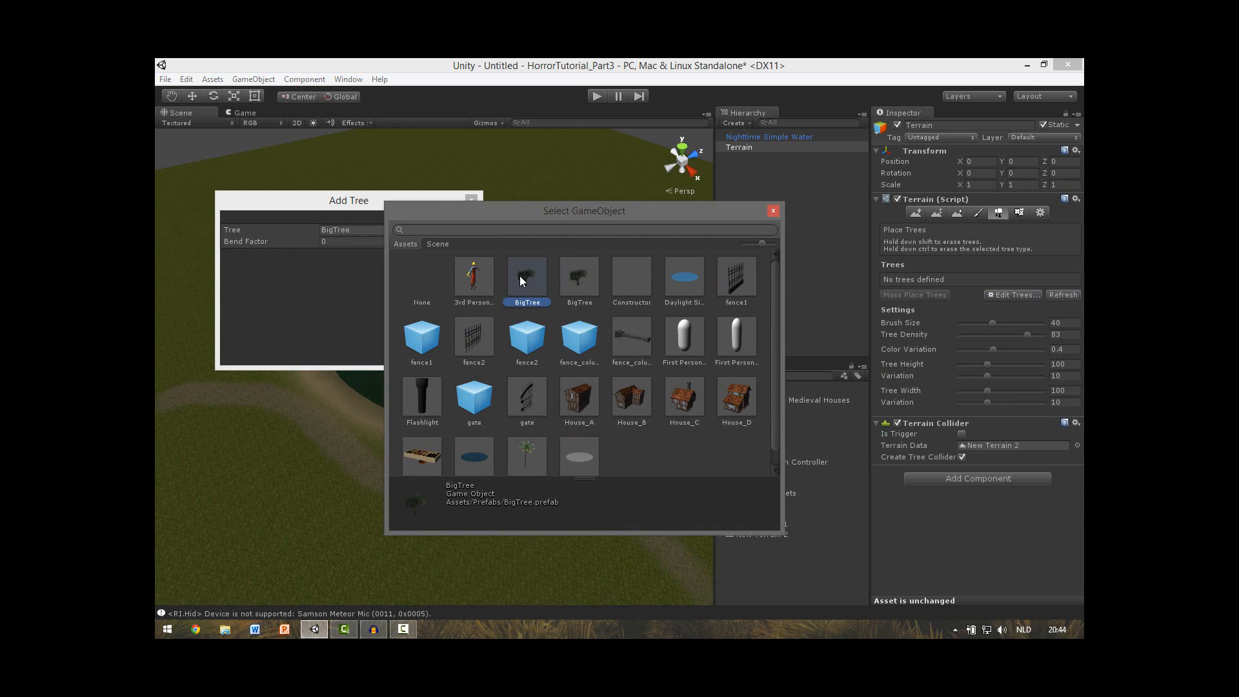
double_click(520, 273)
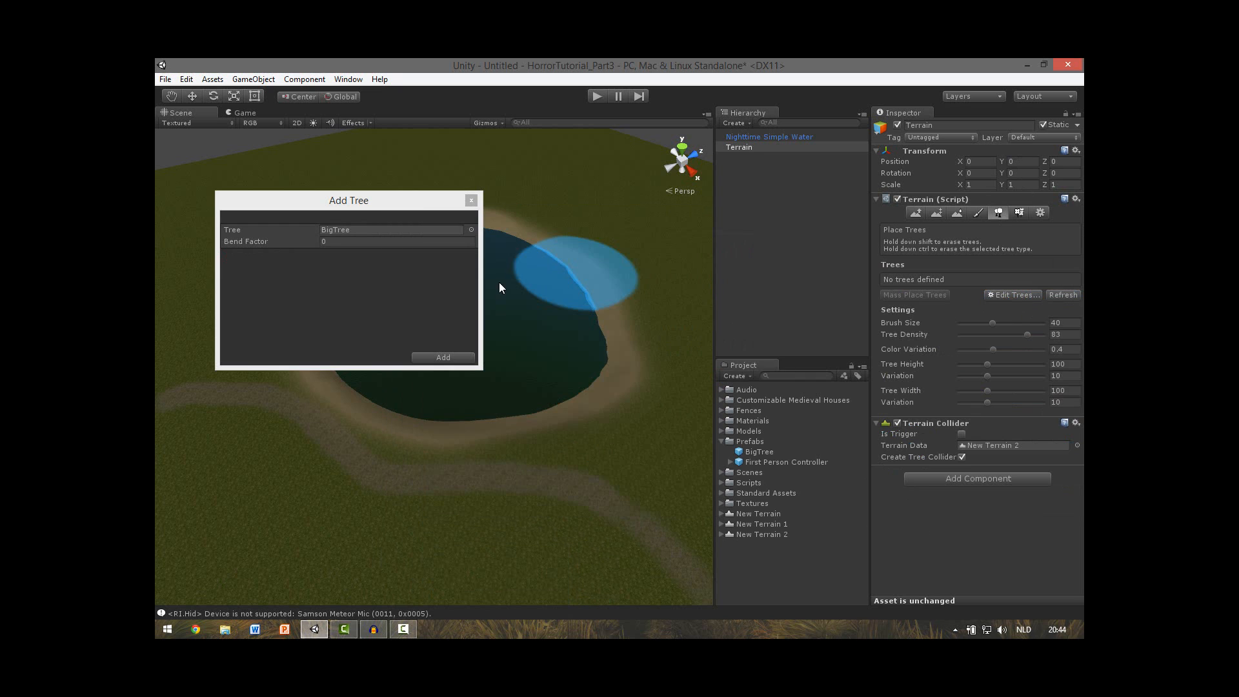
click(436, 359)
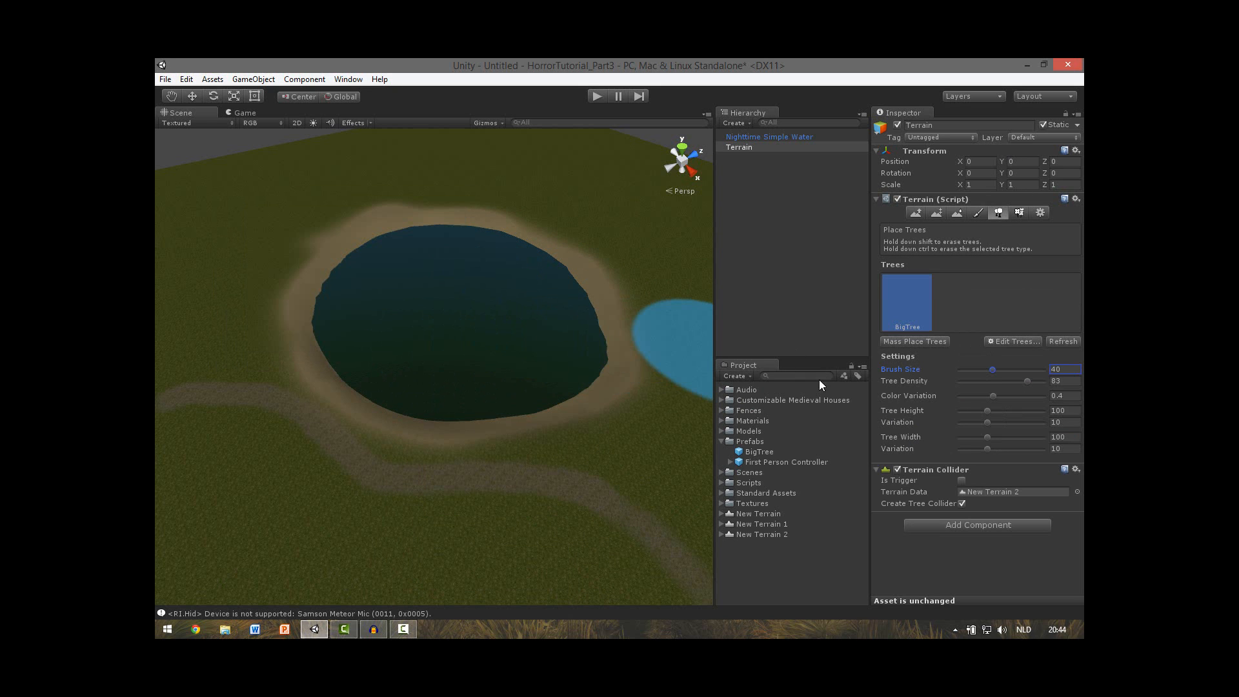
Step: Plant dense rows of BigTree along both sides of the path, using brush size 14.7 and tree density 92
mouse_move(472, 366)
right_down()
mouse_move(487, 391)
mouse_move(385, 326)
mouse_move(484, 354)
mouse_move(520, 393)
mouse_move(509, 438)
mouse_move(476, 386)
right_up()
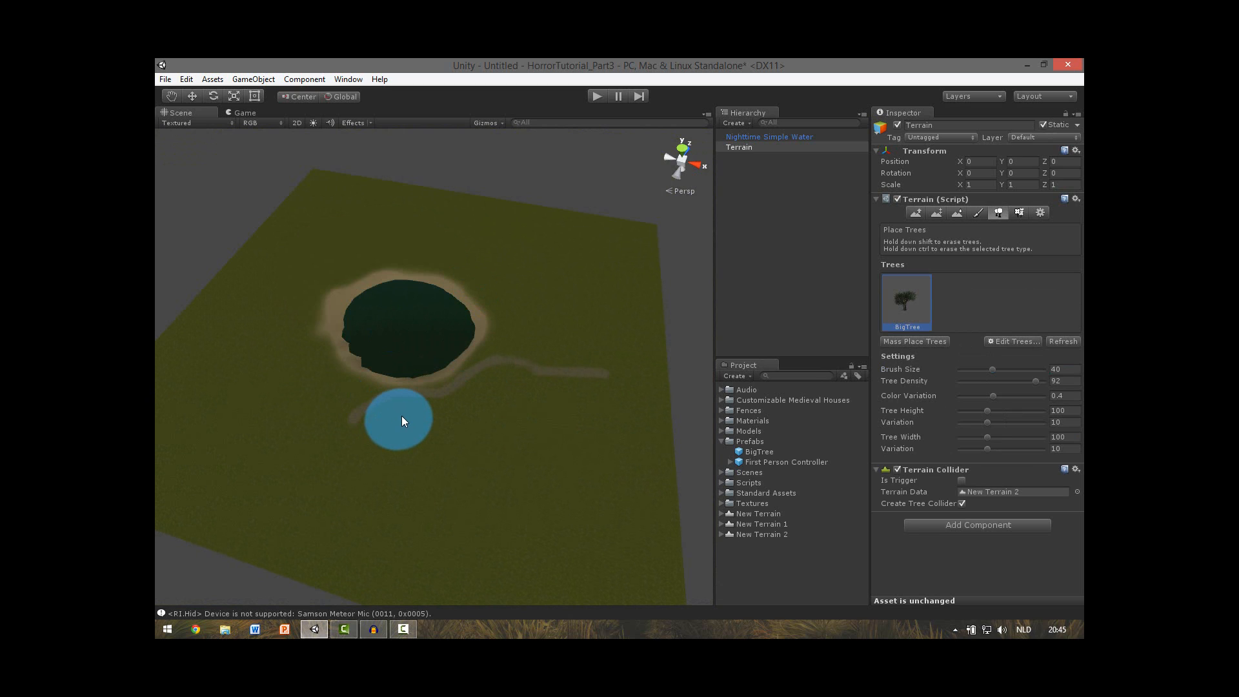
right_drag(404, 420, 426, 407)
click(1036, 381)
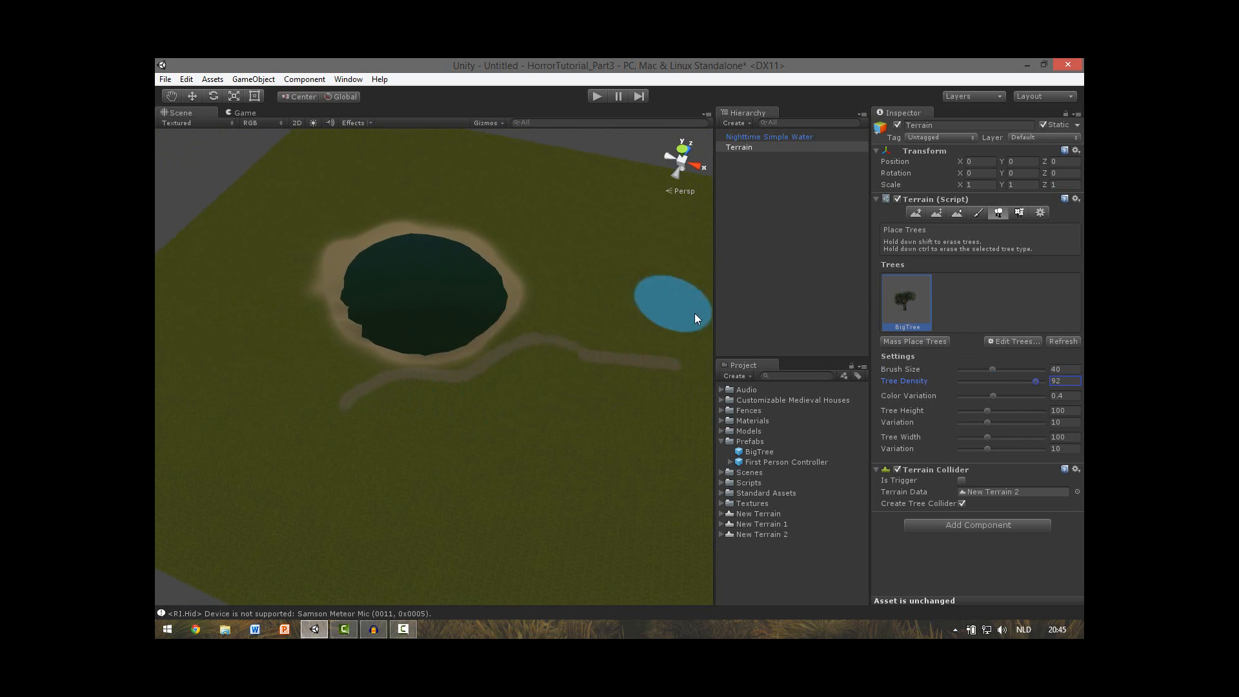
click(977, 368)
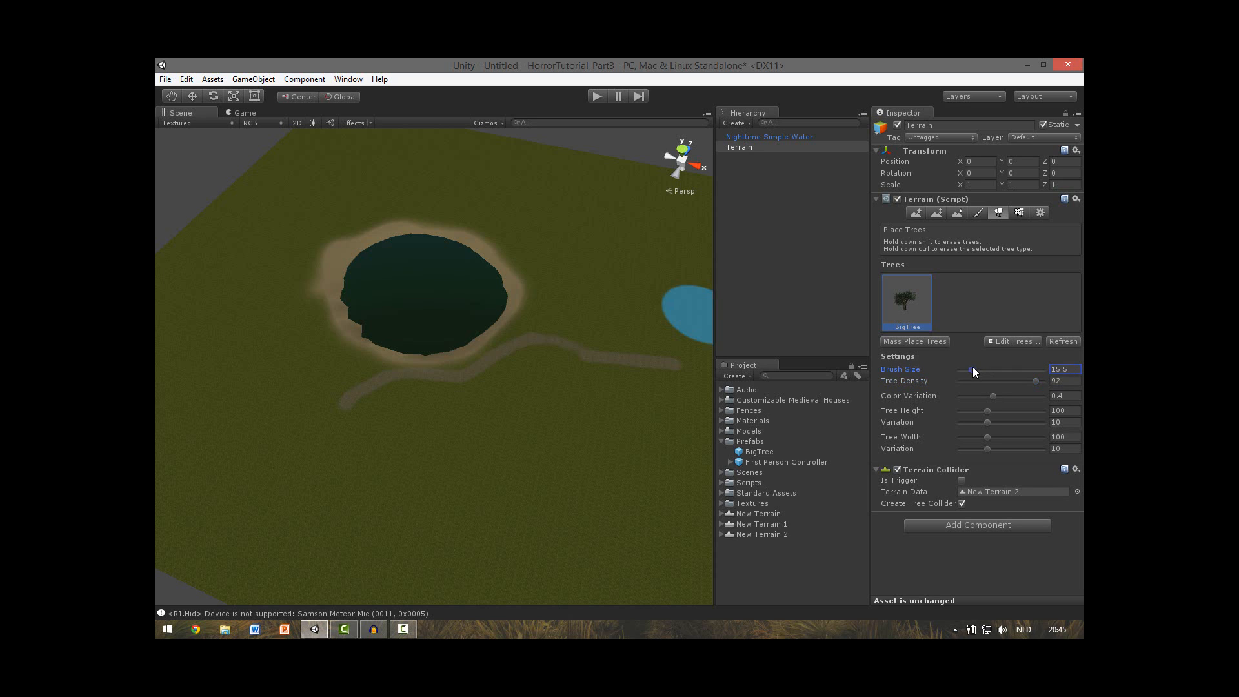
drag(358, 430, 389, 404)
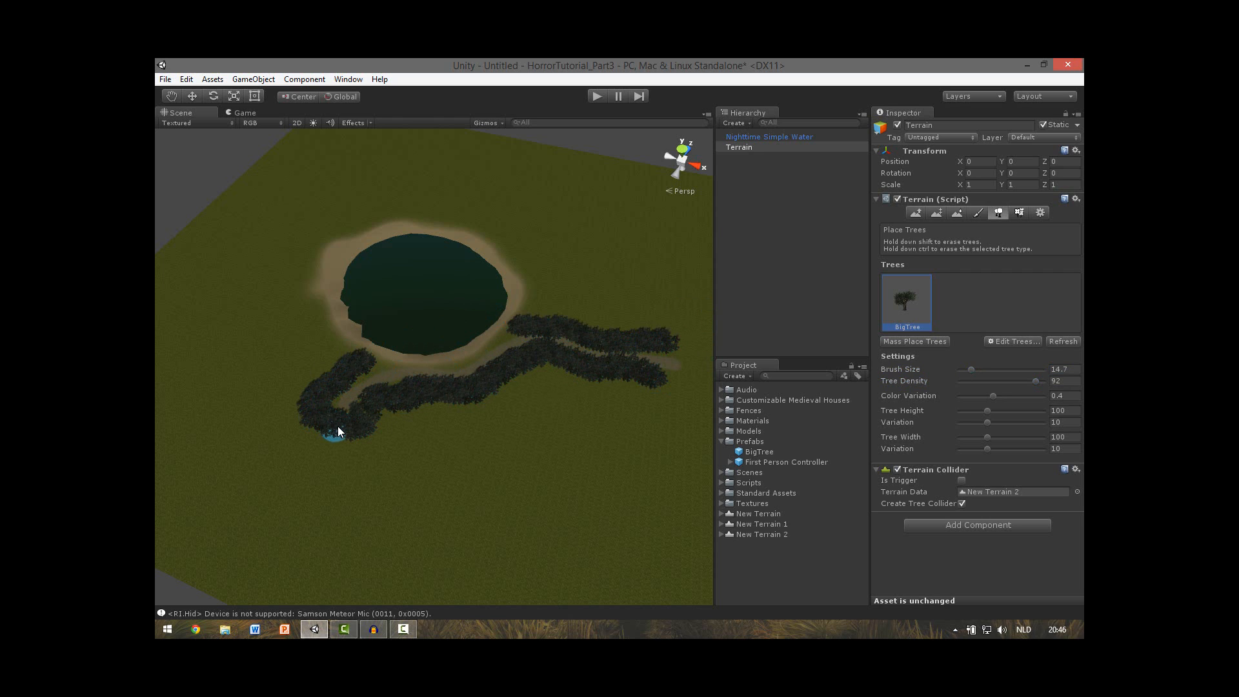
Step: Scatter sparser trees on the grass outside the dense rows along the path, using brush size 48.2 and tree density 56
drag(1027, 383, 1005, 382)
click(972, 370)
mouse_move(625, 433)
mouse_down()
mouse_move(639, 429)
mouse_move(562, 404)
mouse_move(449, 433)
mouse_move(355, 485)
mouse_move(284, 415)
mouse_move(316, 369)
mouse_move(525, 312)
mouse_move(560, 285)
mouse_move(680, 314)
mouse_up()
right_drag(588, 319, 596, 350)
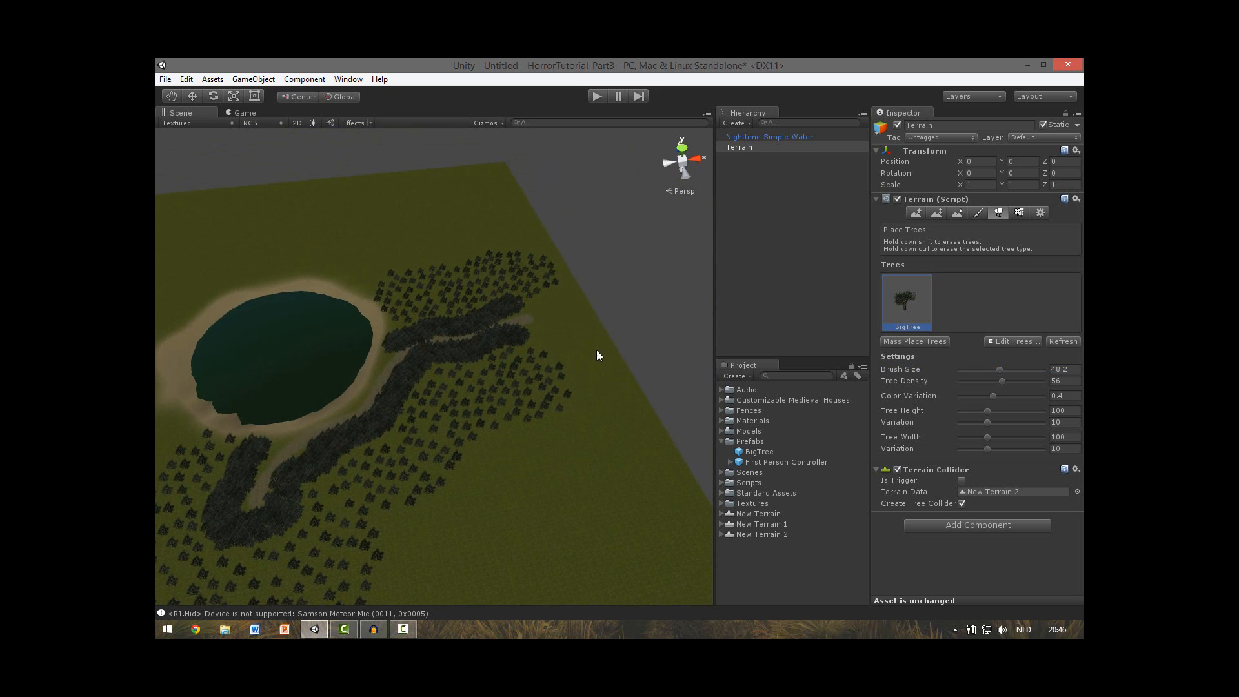
drag(596, 350, 594, 313)
Step: Examine the planted trees and the path from ground level and from above
right_drag(569, 275, 320, 442)
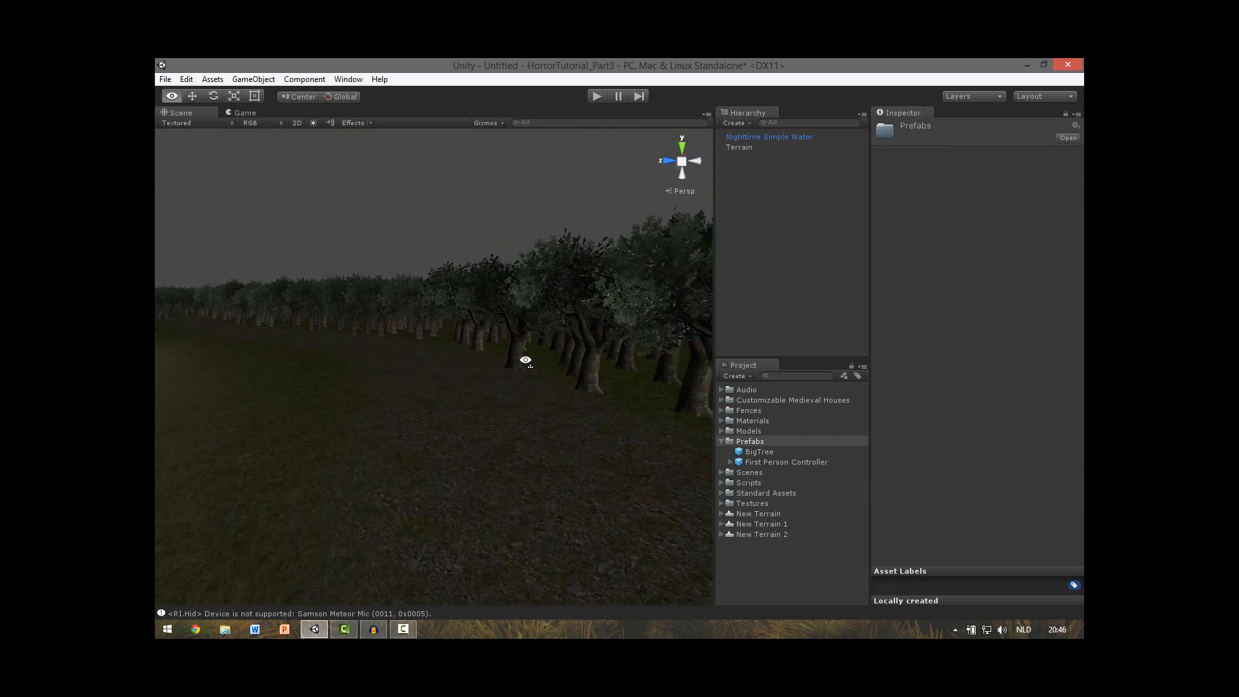
key(w)
mouse_move(525, 360)
right_down()
mouse_move(428, 346)
mouse_move(420, 465)
mouse_move(409, 464)
mouse_move(517, 352)
right_up()
right_drag(606, 416, 207, 398)
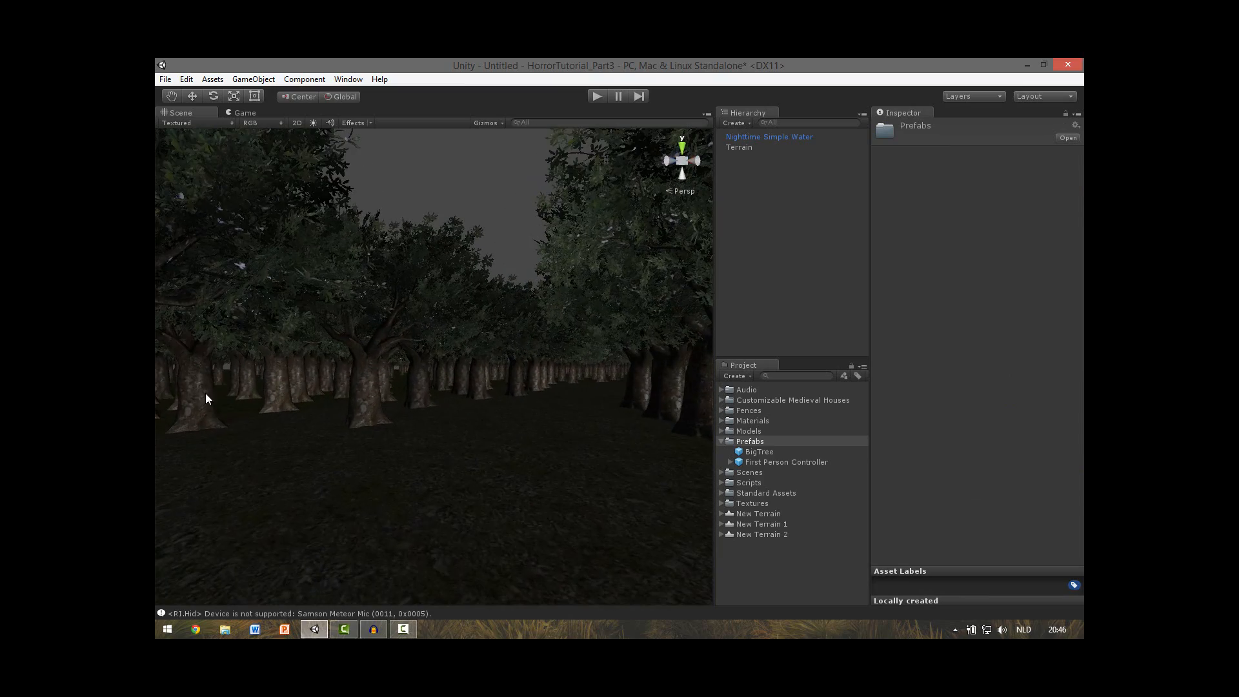
right_drag(474, 375, 551, 436)
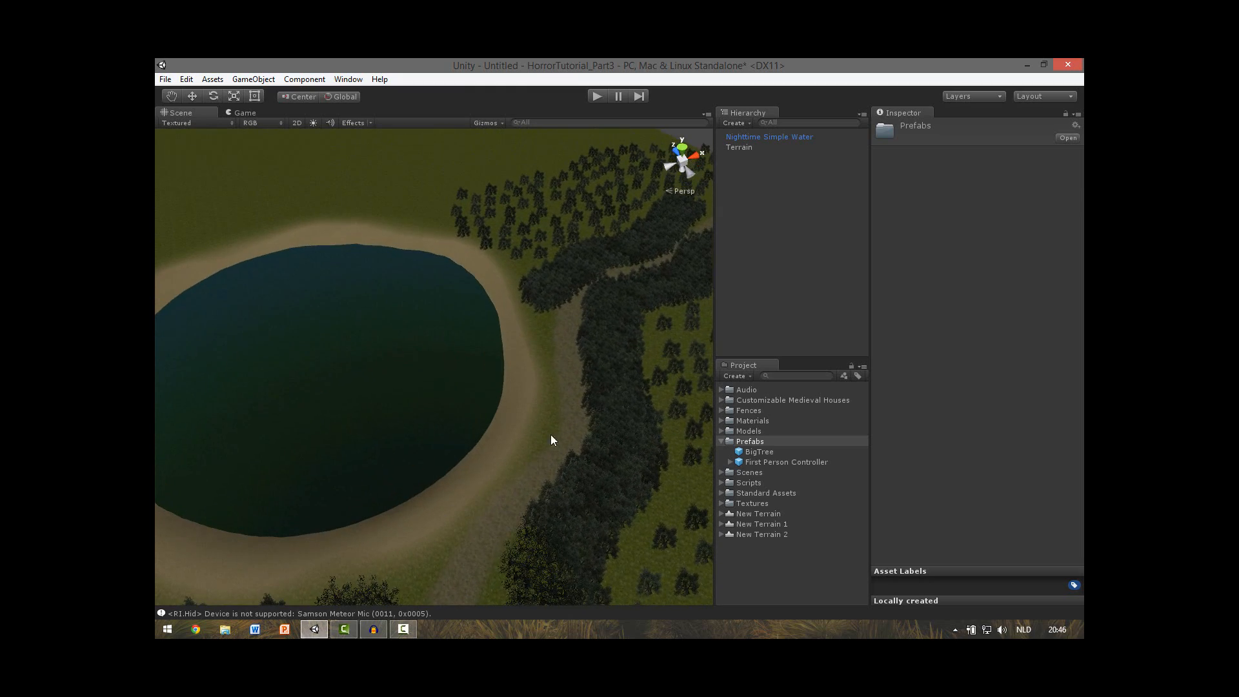
Step: Plant single trees between the lake's dirt shore and the path, using tree brush size 1
click(740, 148)
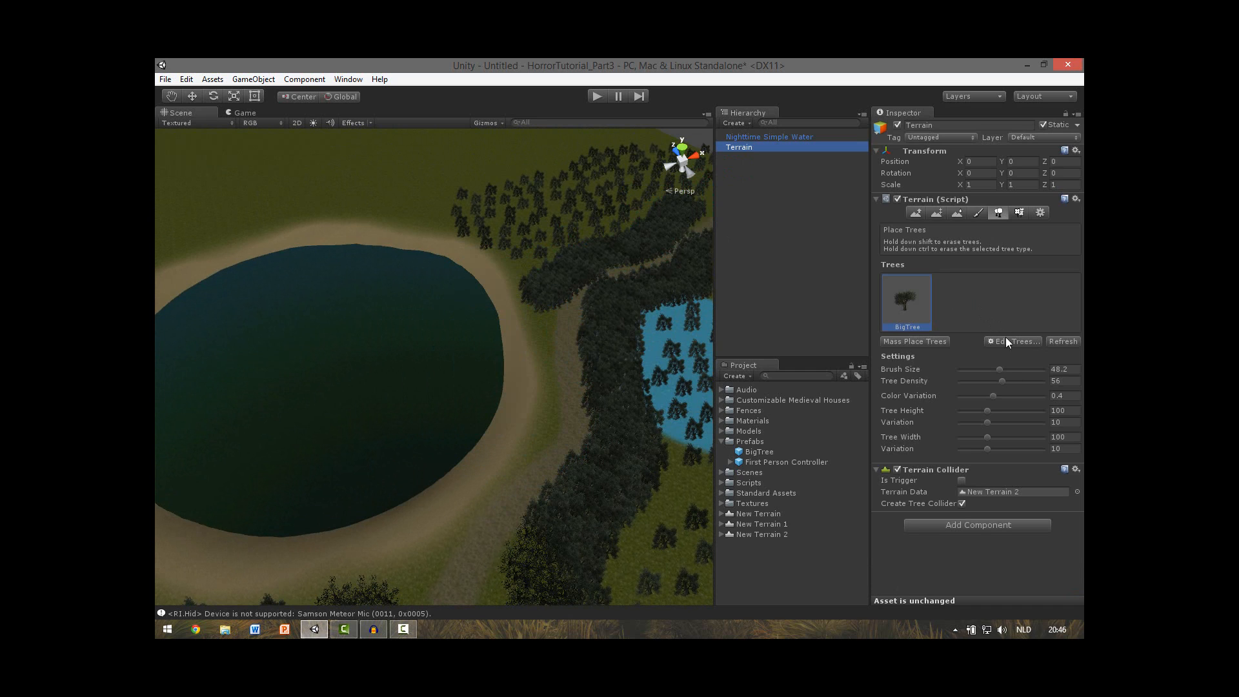
drag(989, 369, 881, 369)
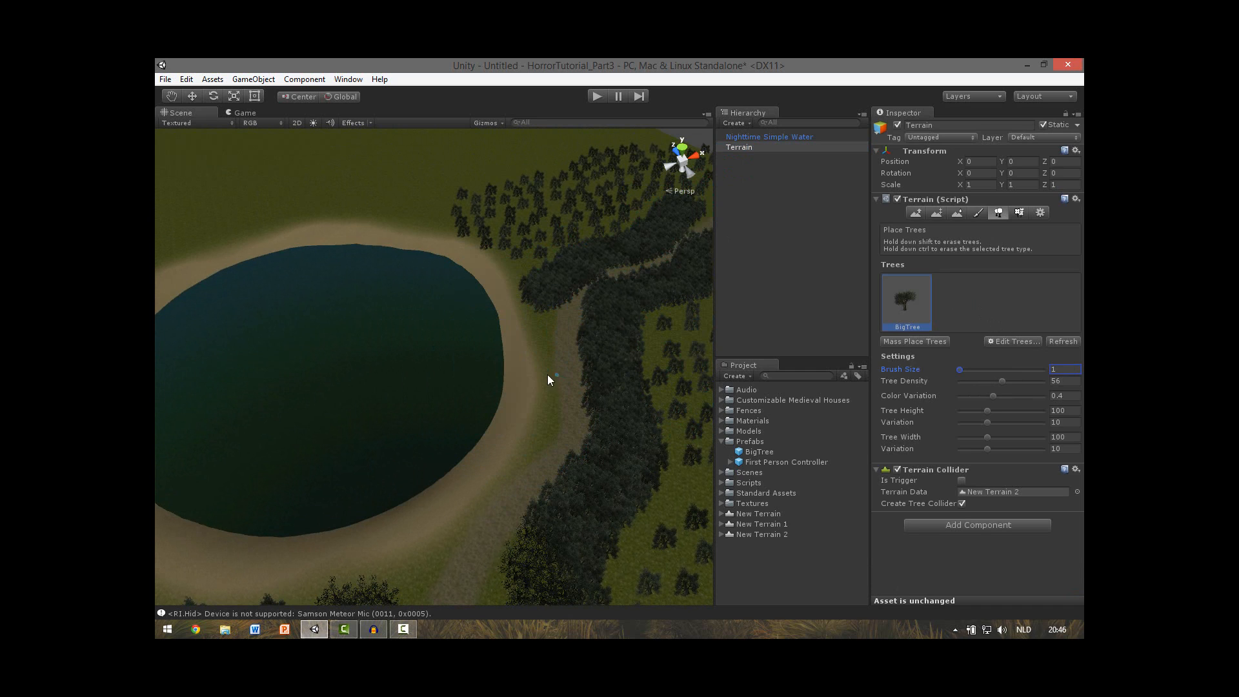
click(523, 451)
right_drag(543, 327, 516, 462)
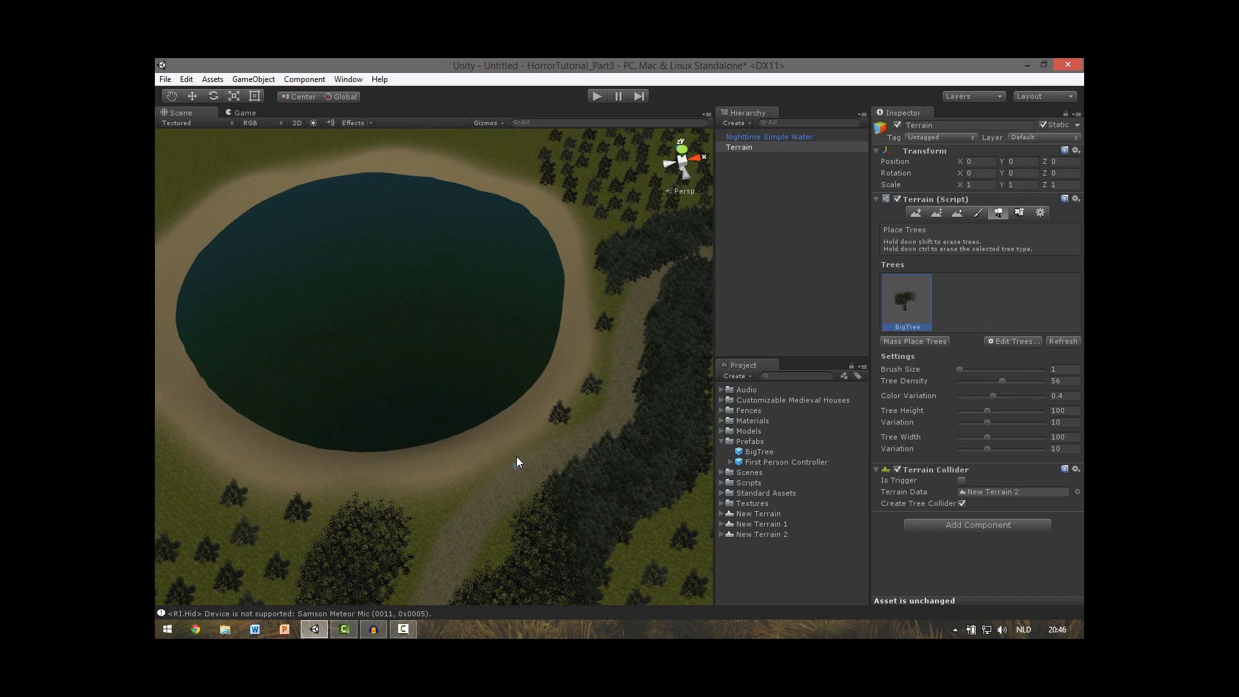
right_drag(451, 504, 424, 485)
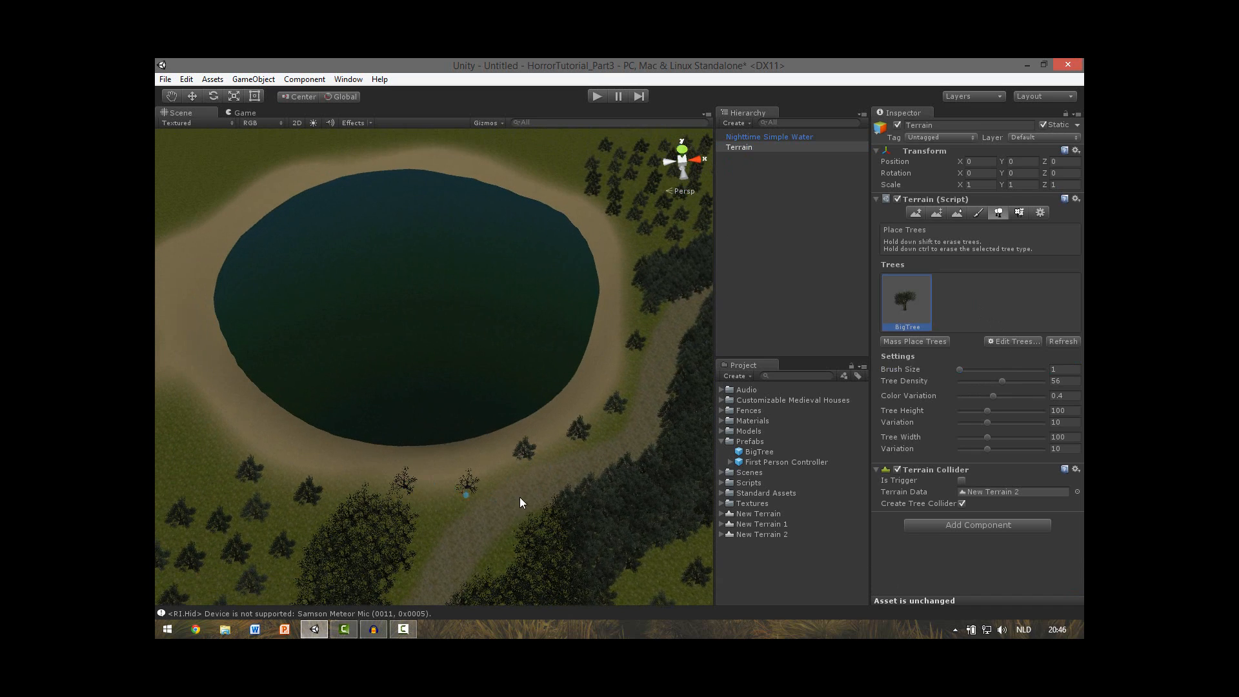
right_drag(523, 502, 516, 329)
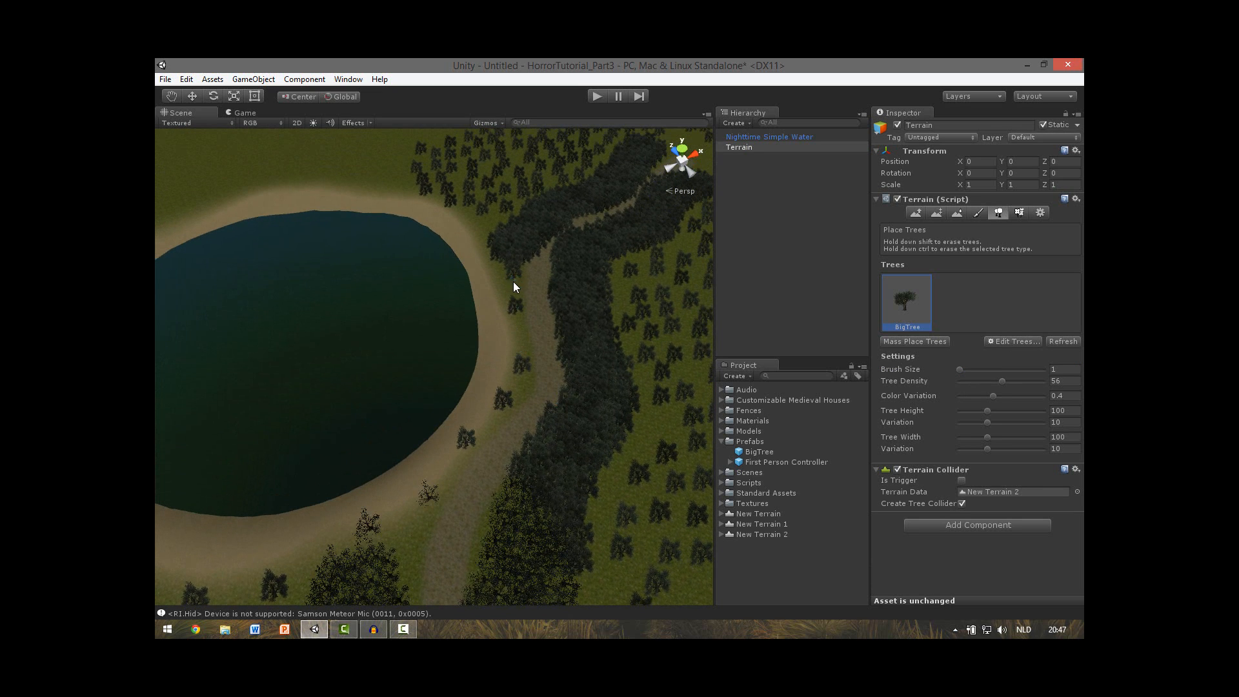
right_drag(498, 265, 522, 273)
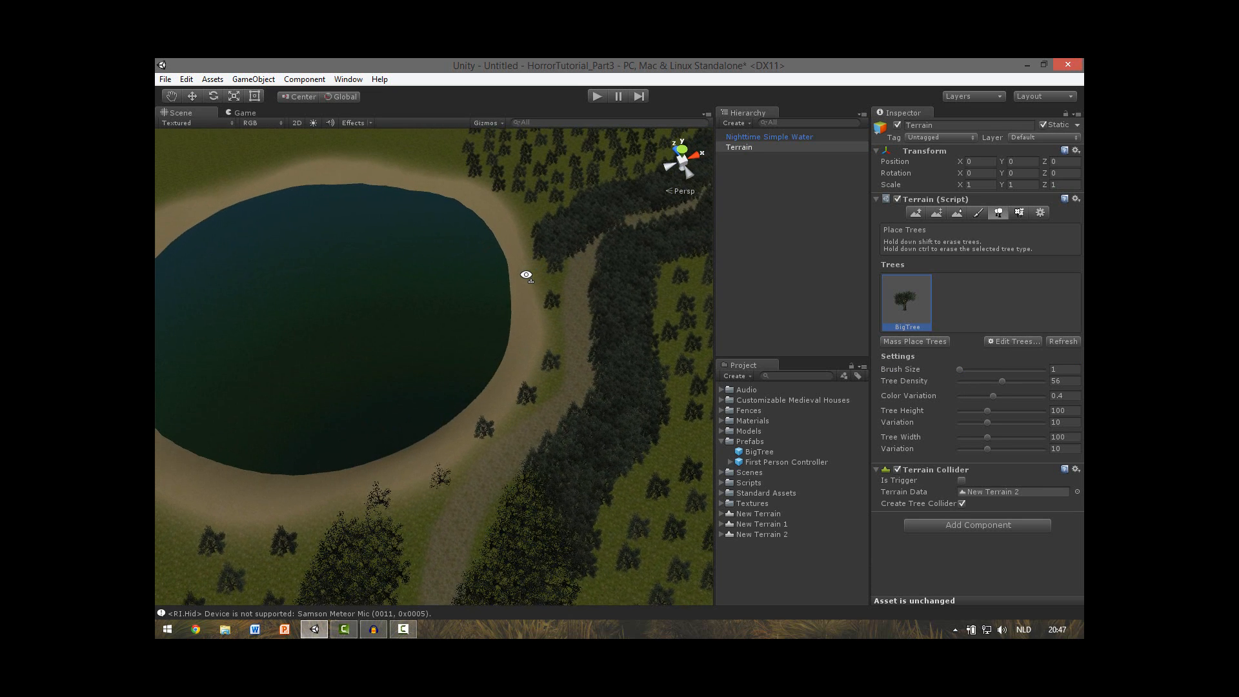
Step: Set the tree brush size to 13.9 and plant a thin row of trees along the lake's shore on the side away from the path
right_drag(503, 335, 324, 408)
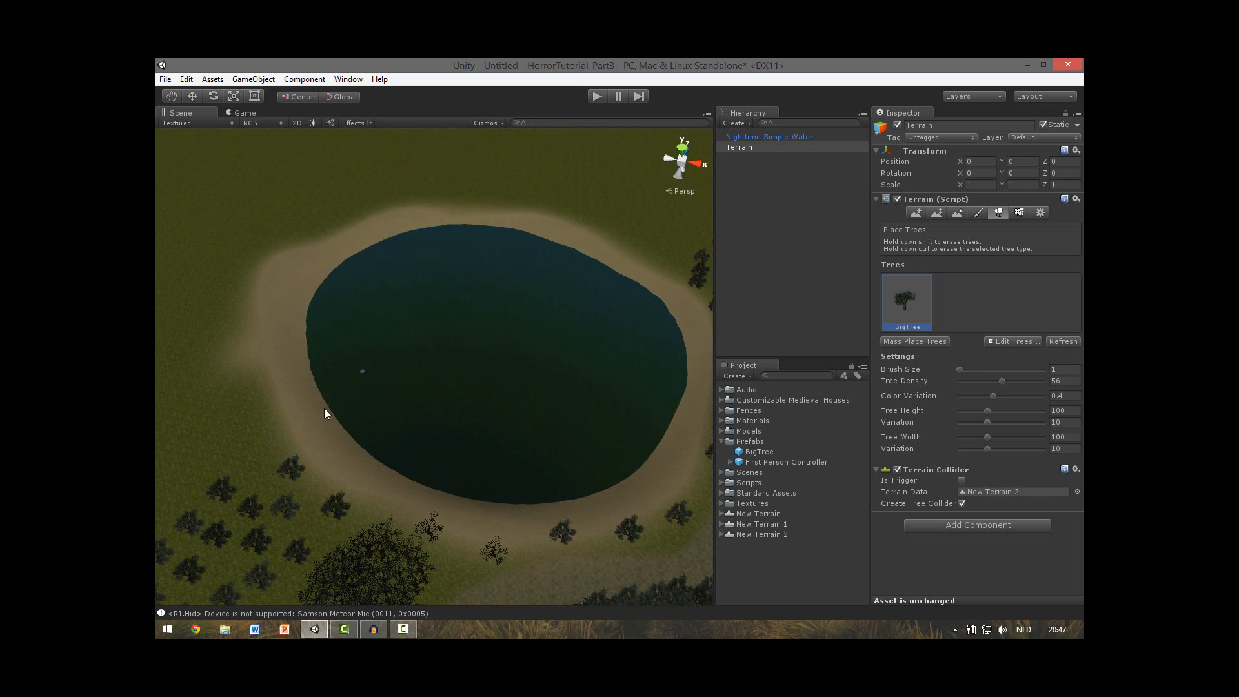
right_drag(478, 278, 436, 194)
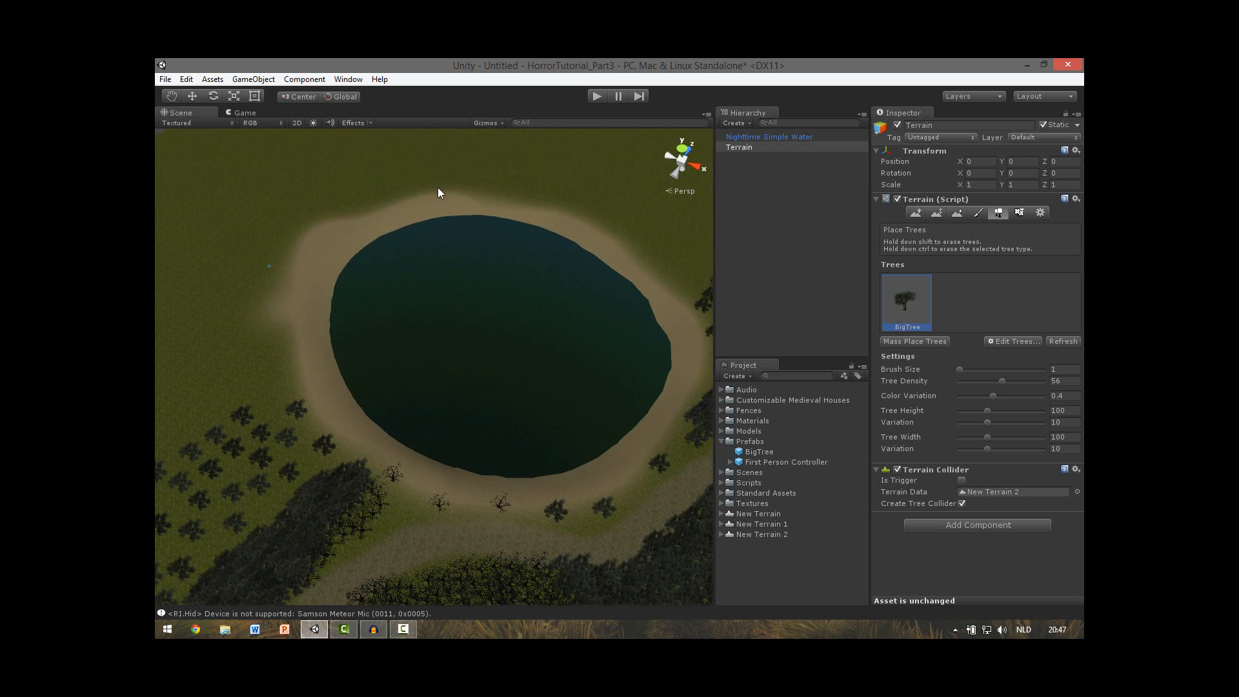
click(916, 213)
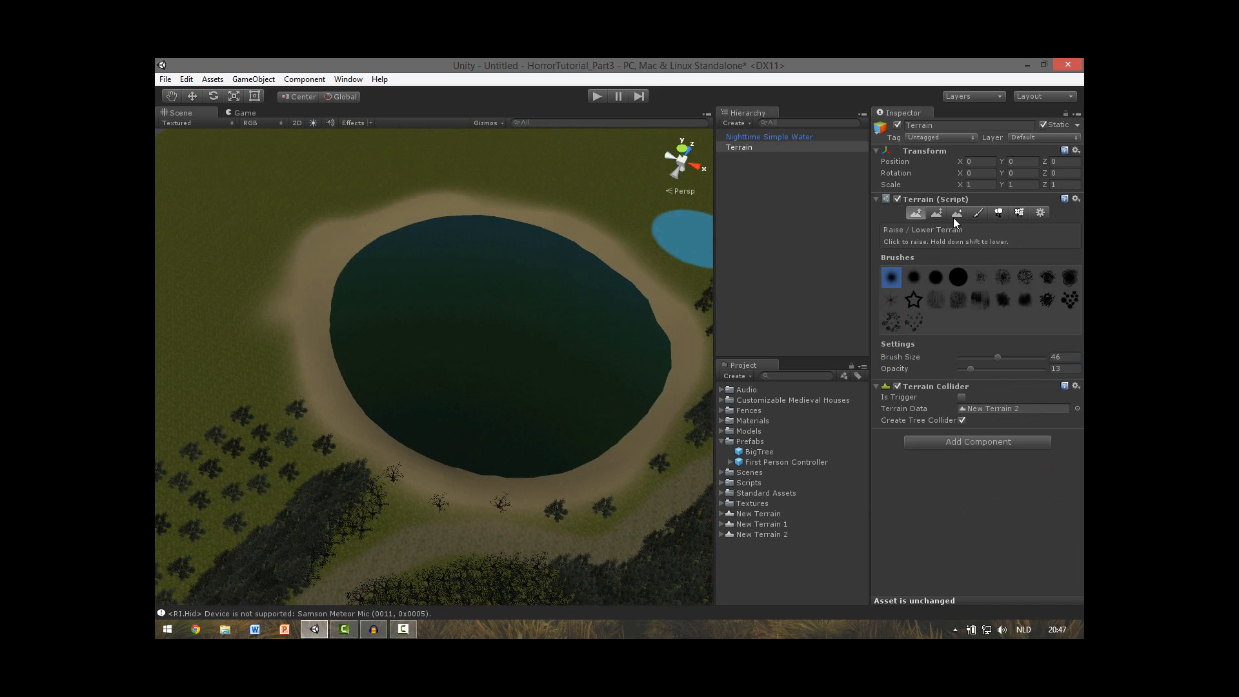
click(980, 213)
click(998, 212)
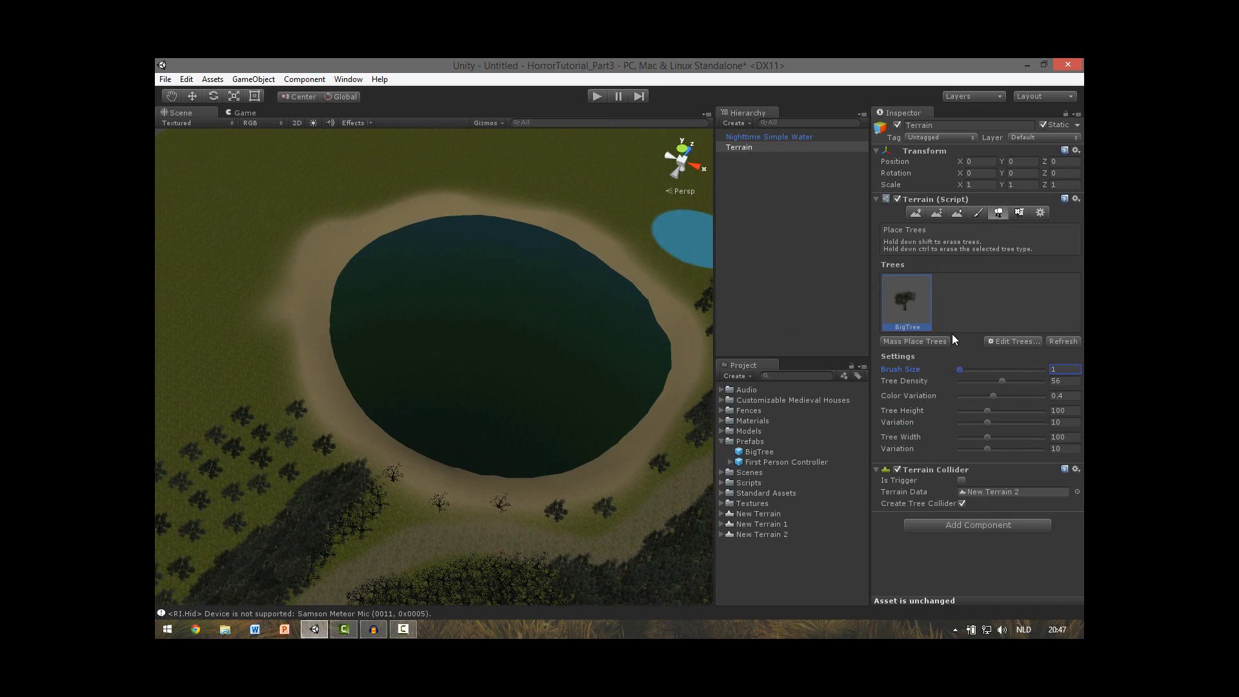
drag(953, 369, 998, 369)
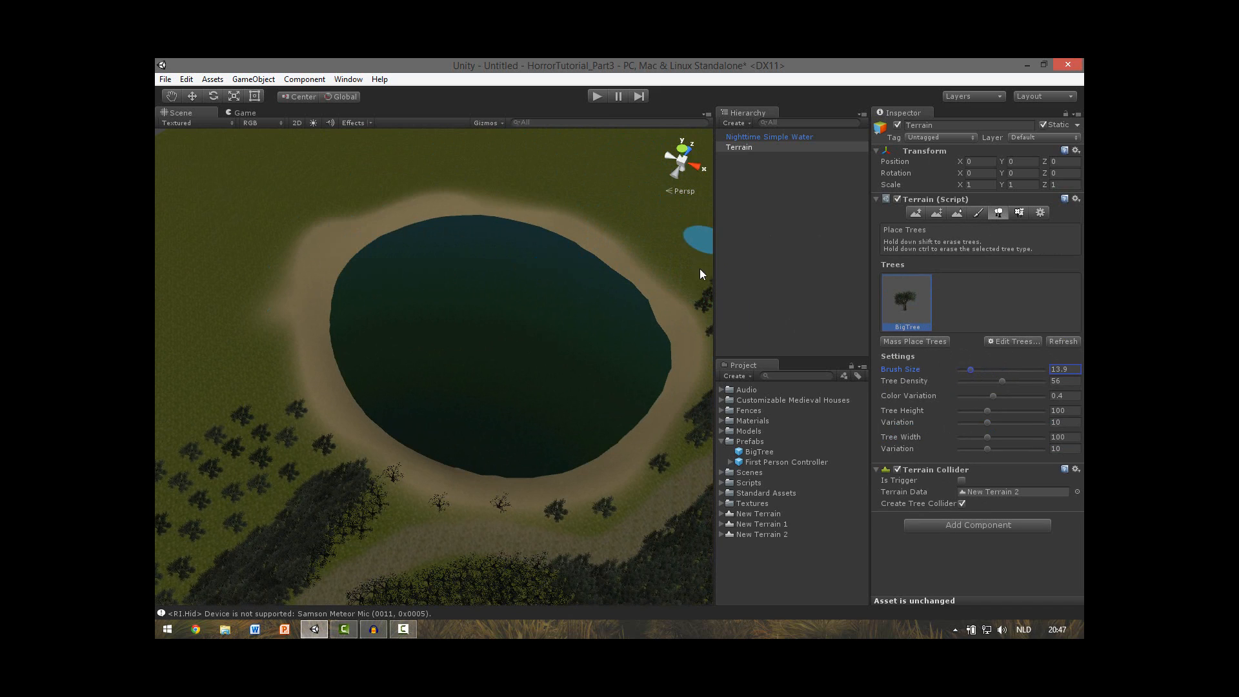
mouse_move(699, 269)
mouse_down()
mouse_move(671, 270)
mouse_move(606, 216)
mouse_up()
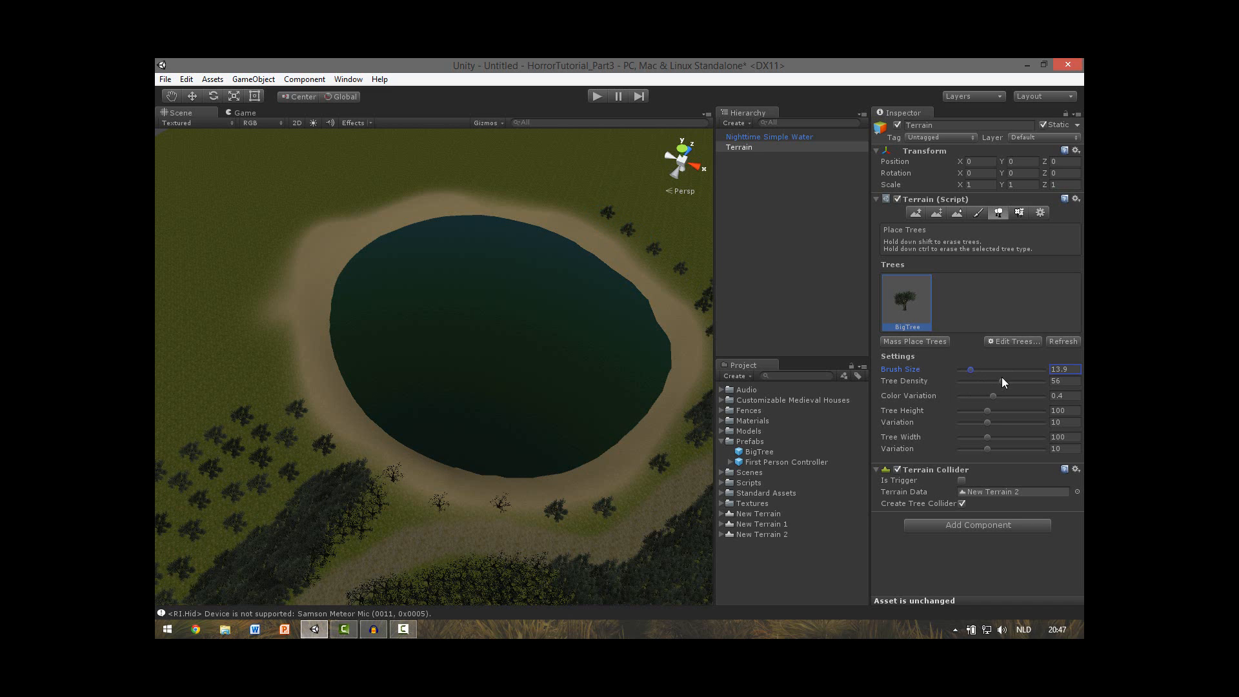
Step: Raise the tree density to 87 and plant a dense belt of trees around the lake's outer shore, joining the trees by the path
drag(1001, 381, 1028, 380)
drag(696, 291, 605, 213)
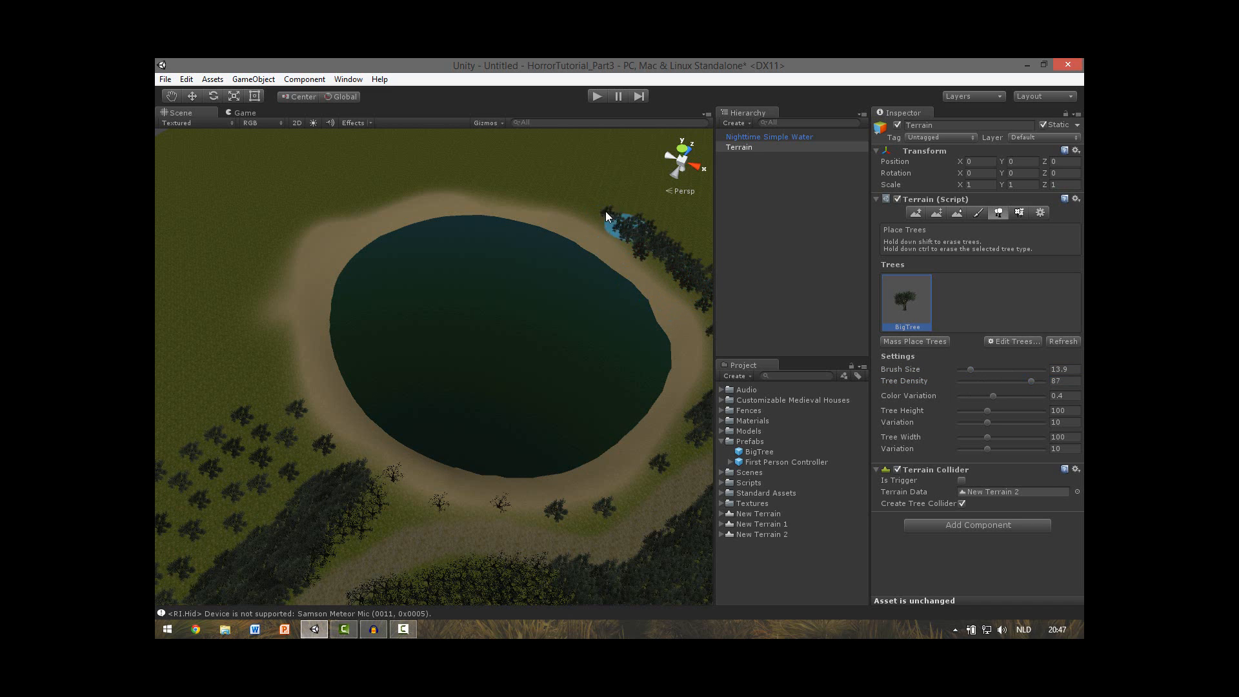
mouse_move(491, 198)
mouse_down()
mouse_move(386, 191)
mouse_move(298, 254)
mouse_up()
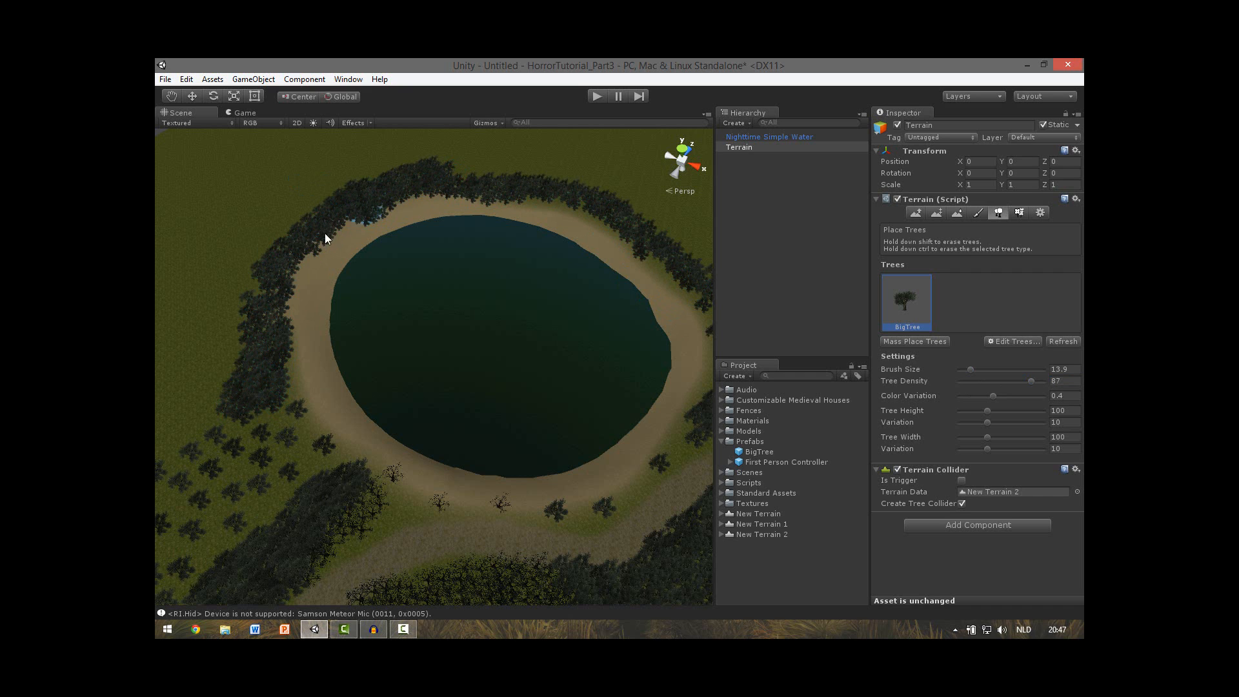
drag(324, 237, 236, 344)
right_drag(254, 358, 429, 354)
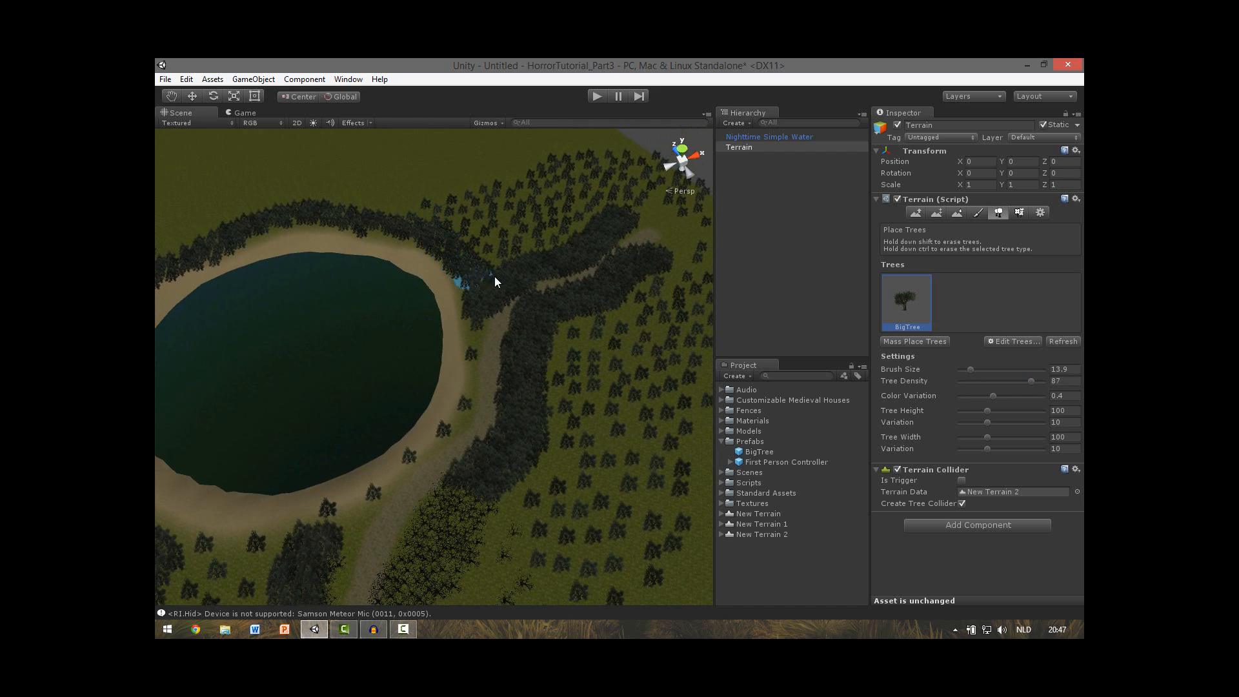
mouse_move(495, 277)
right_down()
mouse_move(381, 280)
mouse_move(311, 436)
mouse_move(299, 351)
mouse_move(470, 379)
right_up()
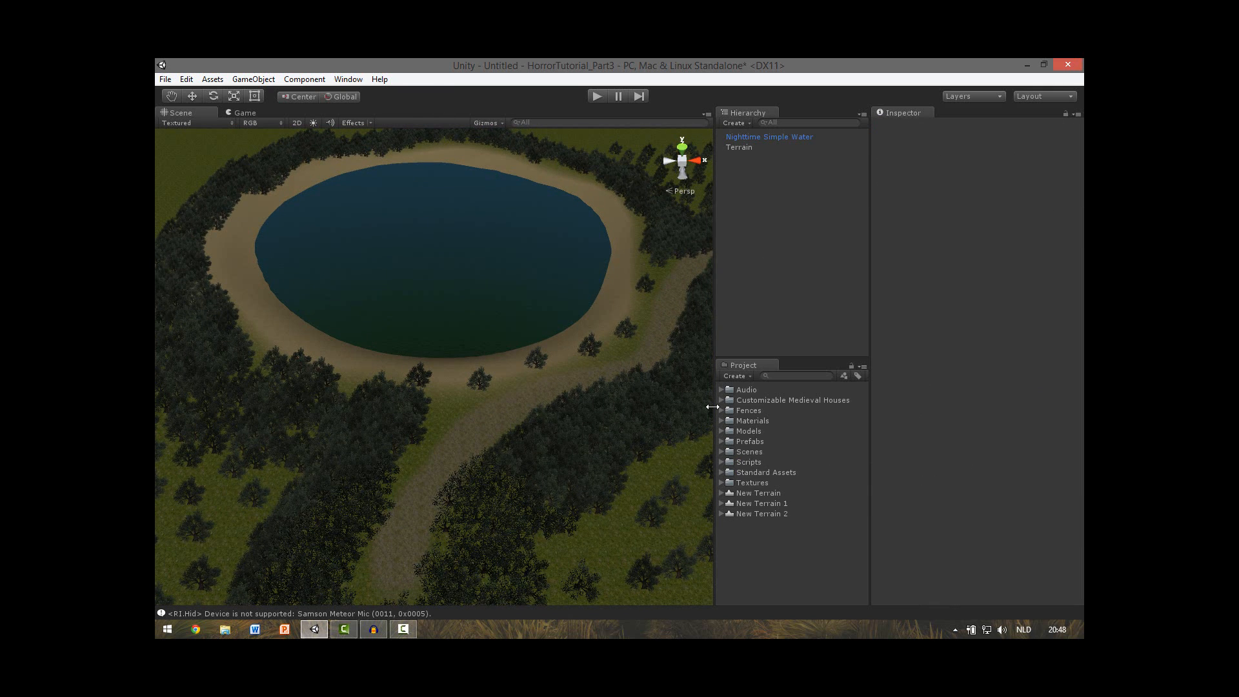
Step: Place a First Person Controller from the standard character controllers at the end of the dirt path and raise it above the ground
click(722, 471)
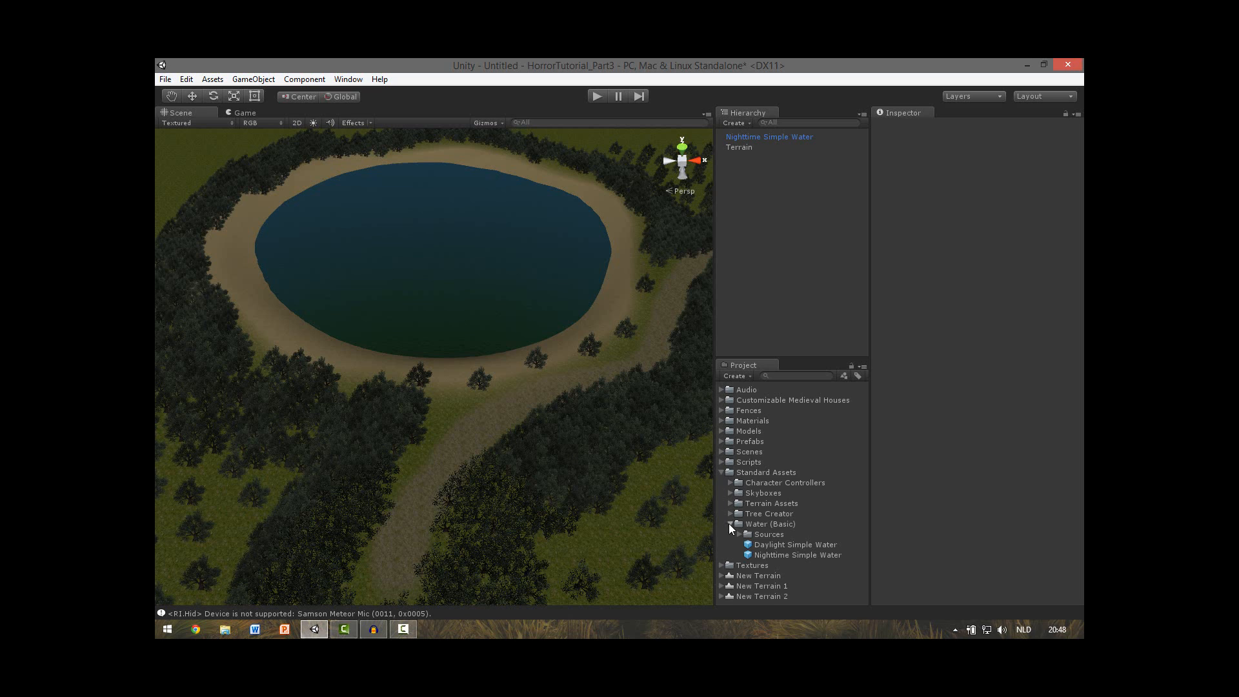
click(729, 523)
click(729, 483)
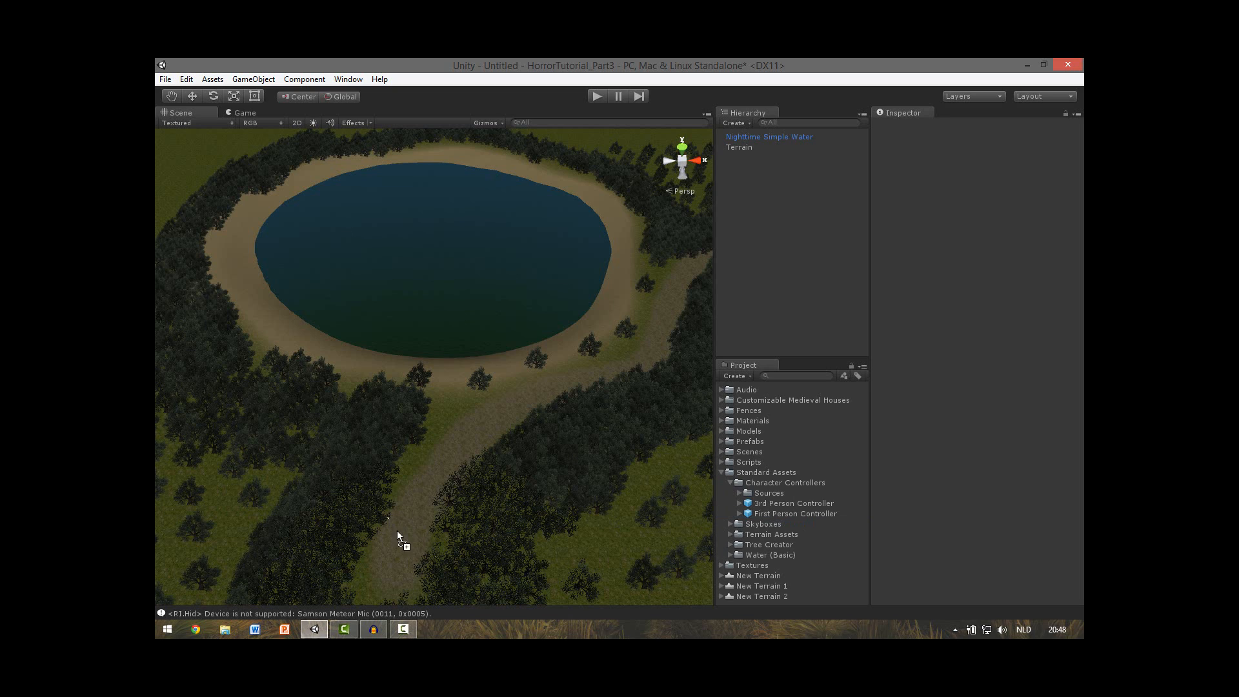
drag(401, 558, 402, 559)
right_drag(559, 506, 408, 377)
key(w)
drag(421, 351, 421, 322)
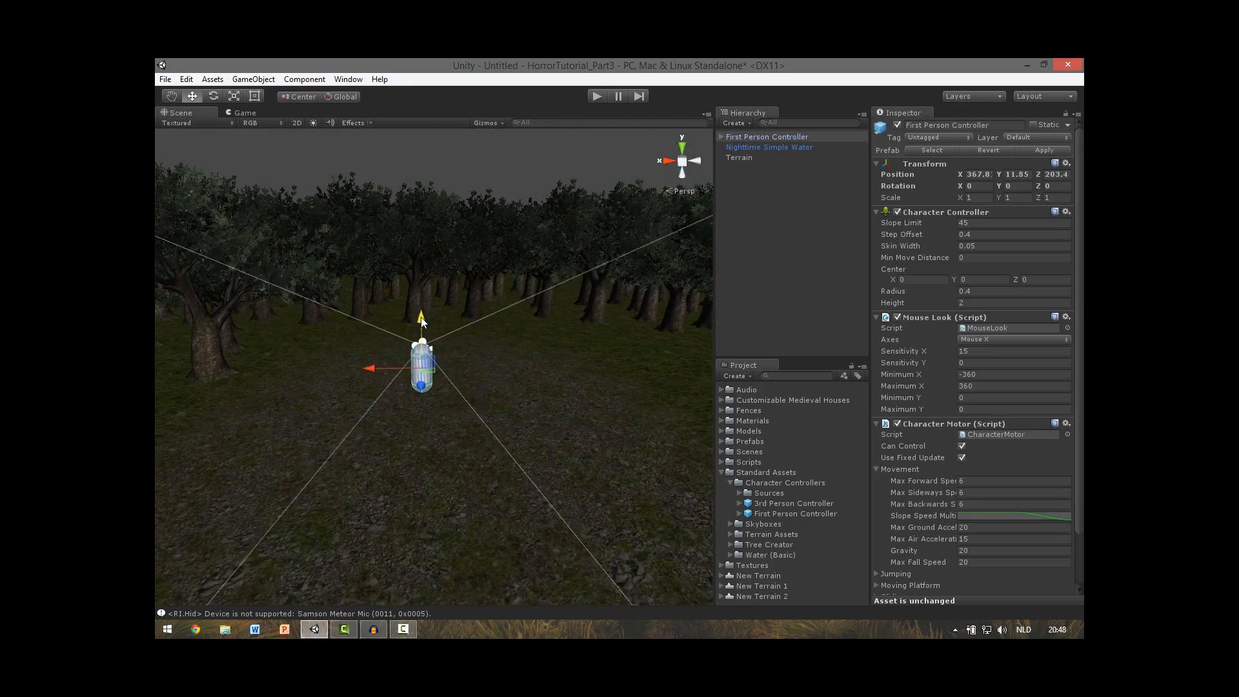
Step: Play-test the scene briefly, then look over the First Person Controller's placement and component settings
click(595, 95)
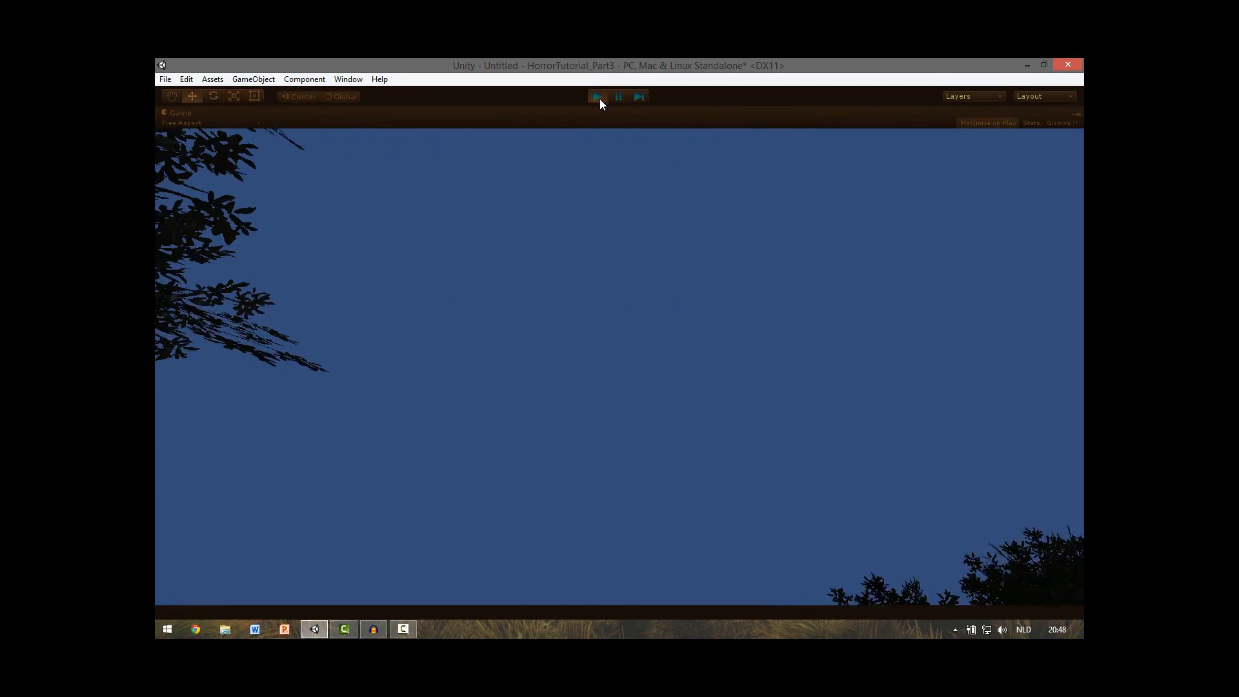
click(597, 96)
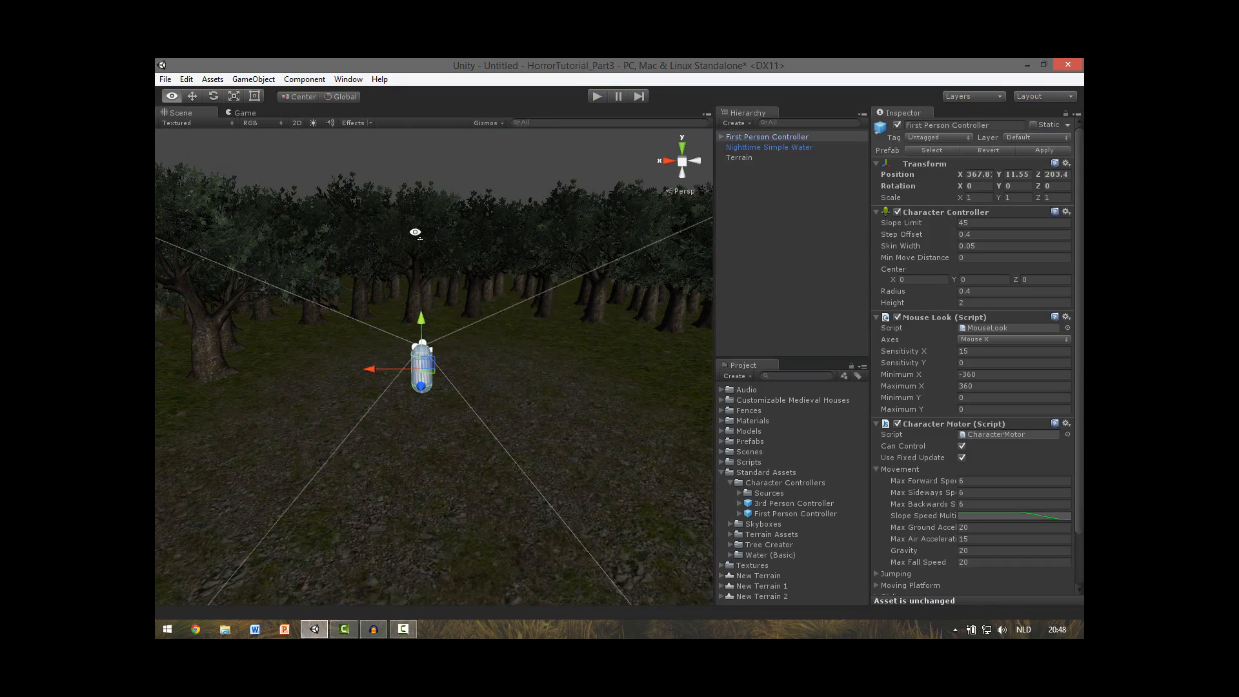
alt+drag(590, 202, 530, 290)
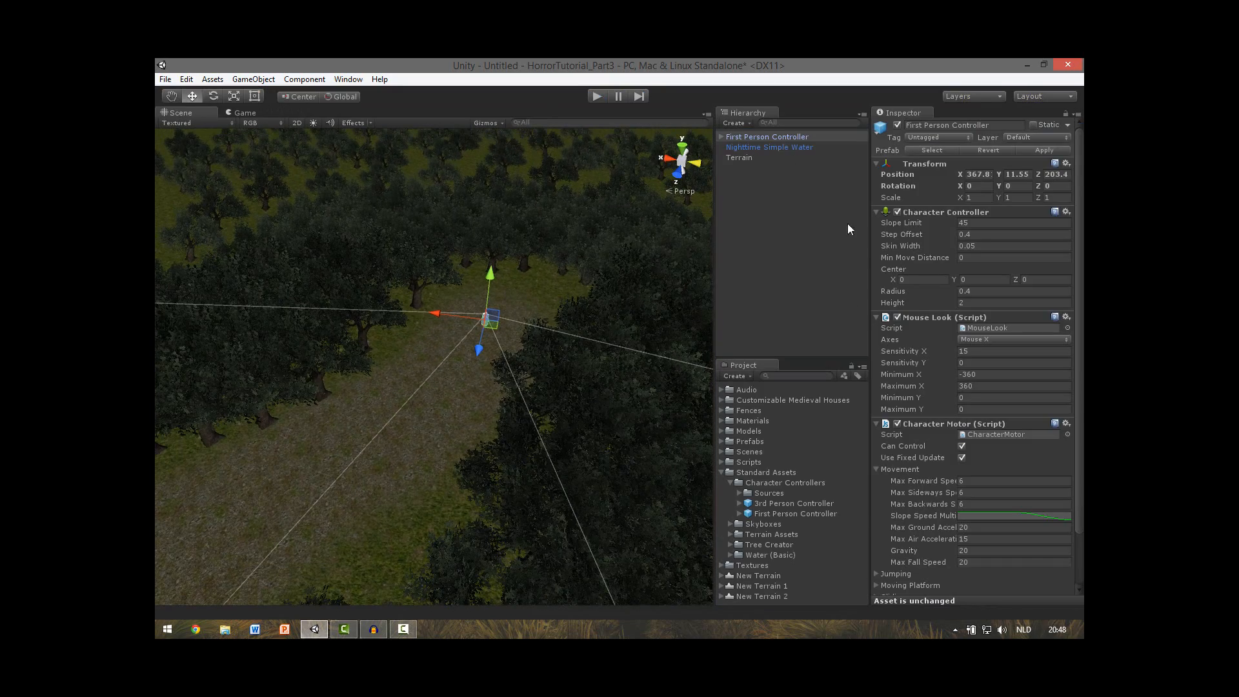
scroll(956, 405, down, 3)
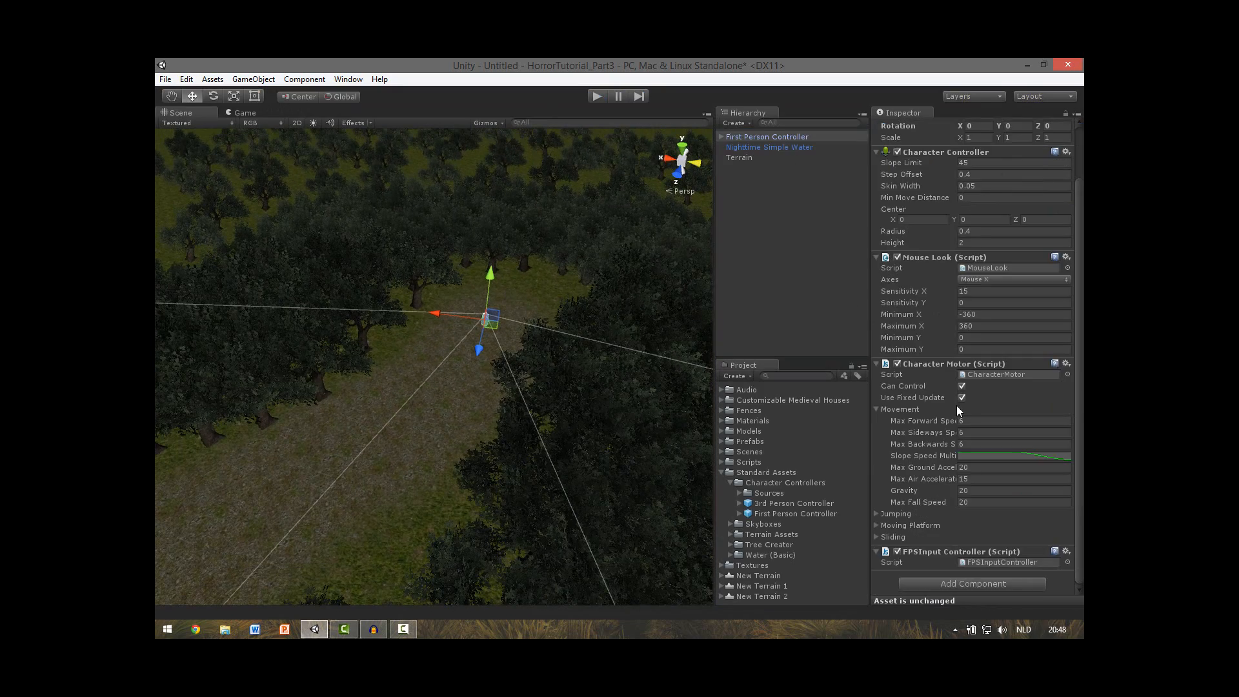
click(731, 483)
click(722, 471)
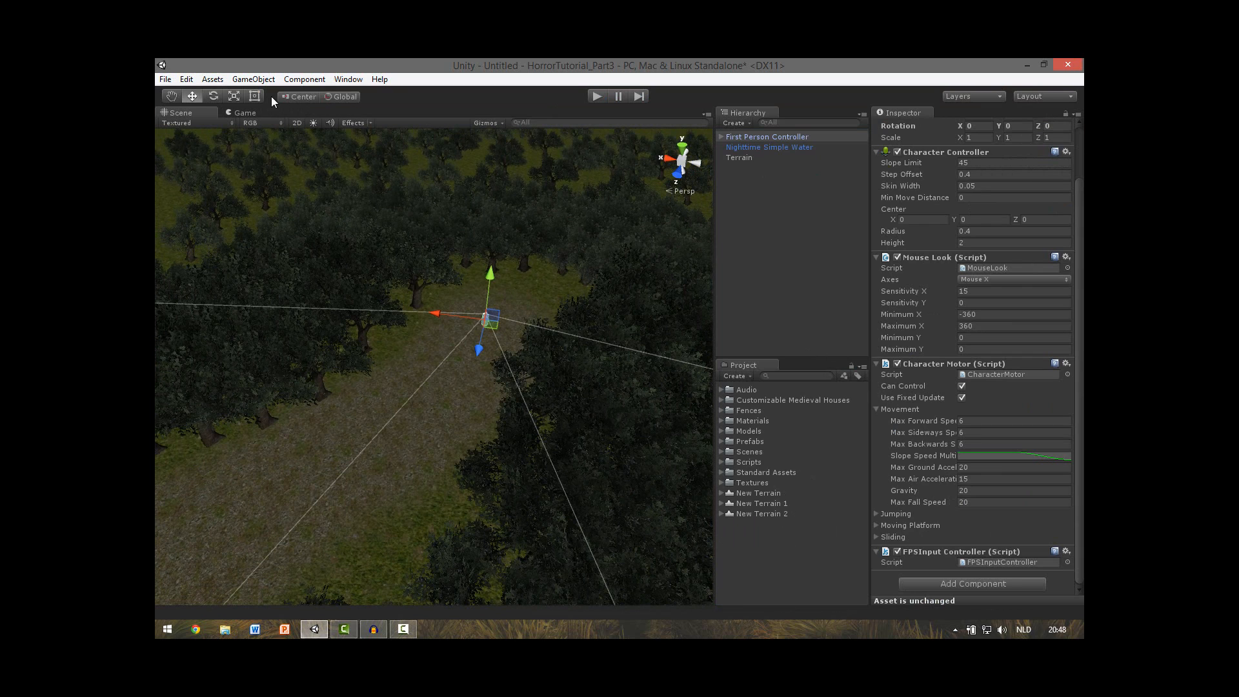
Step: Set the skybox material in the scene's render settings to StarryNight Skybox
click(186, 79)
click(242, 97)
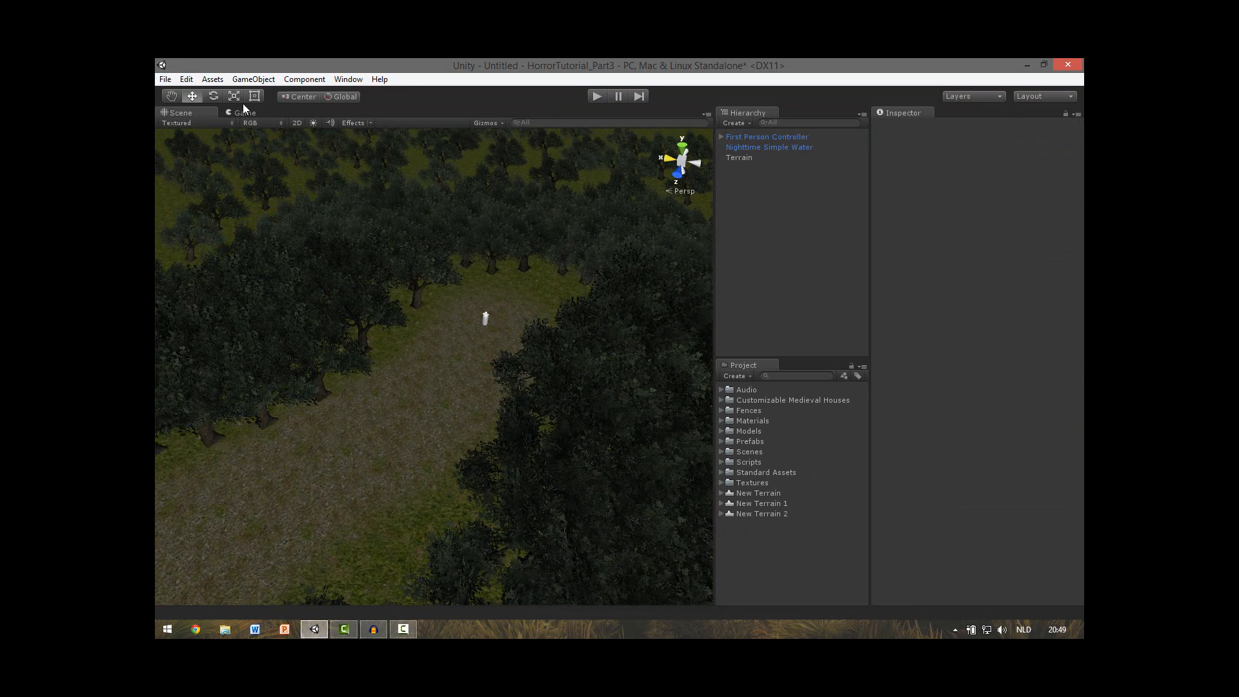
click(186, 79)
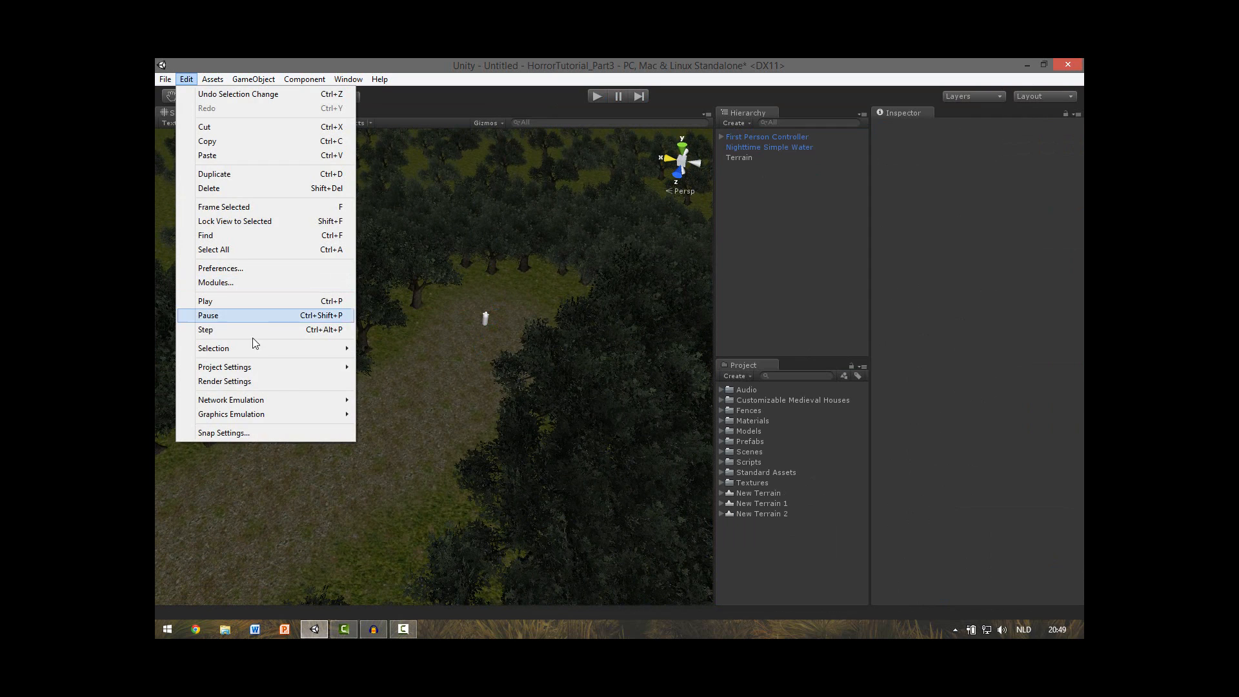
click(248, 381)
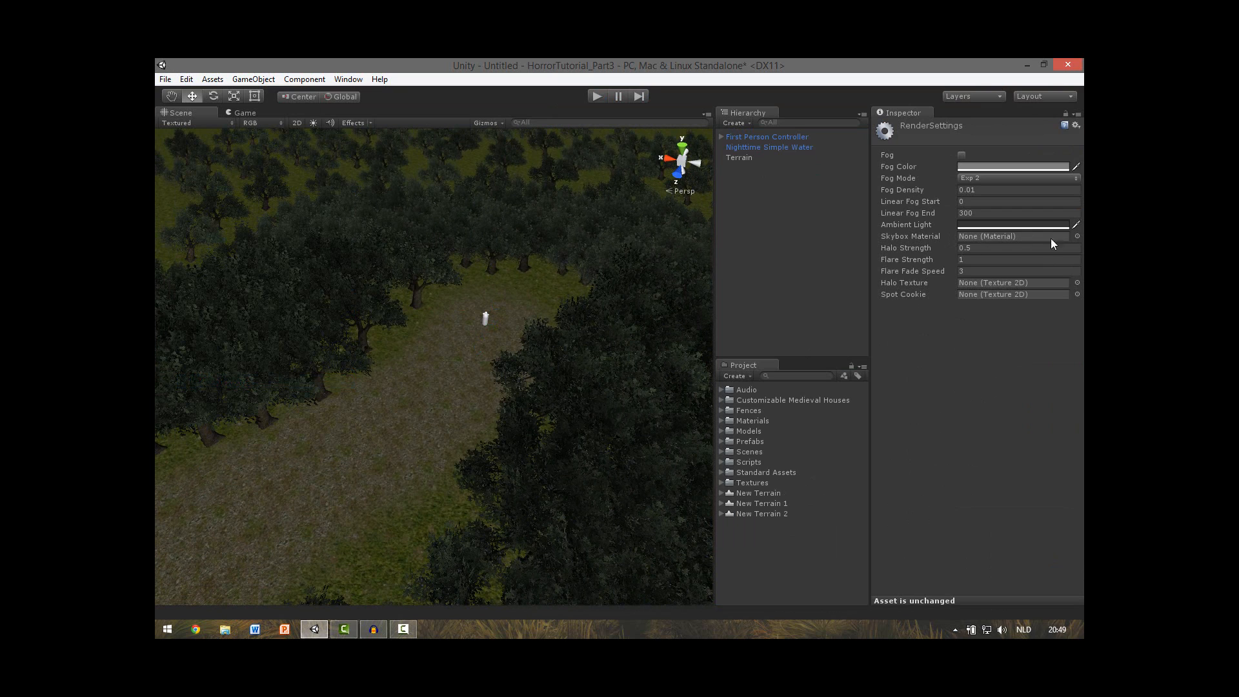
click(1077, 236)
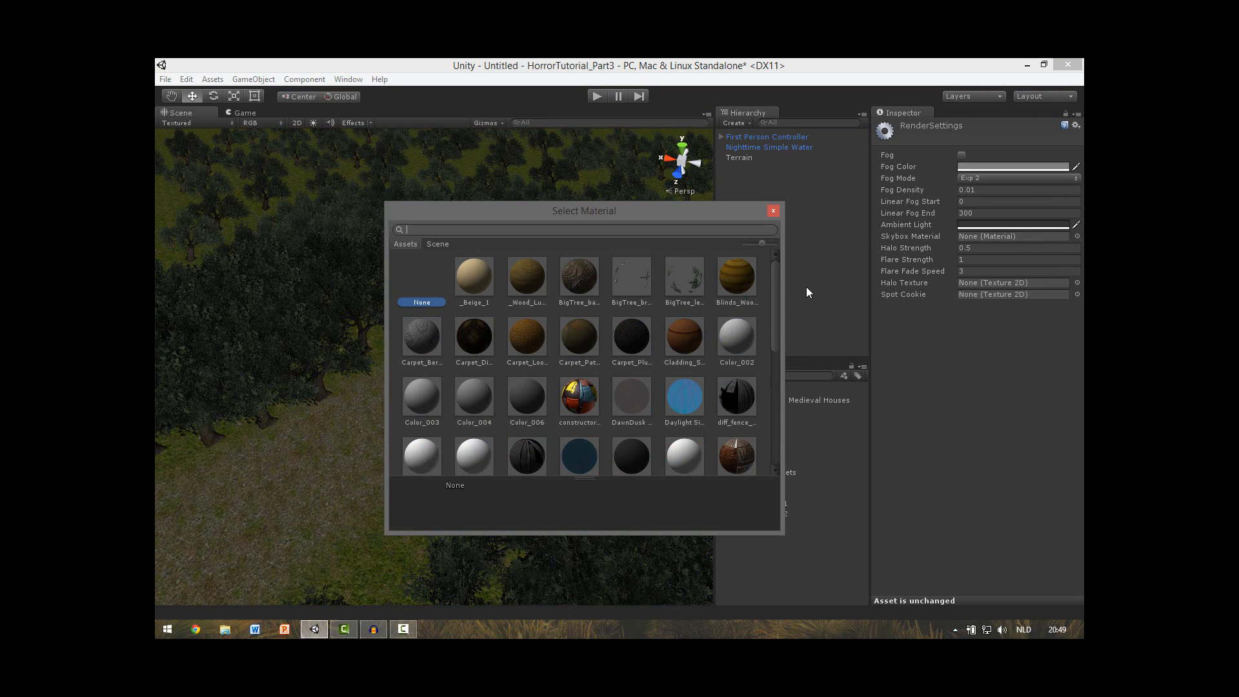
drag(776, 277, 759, 359)
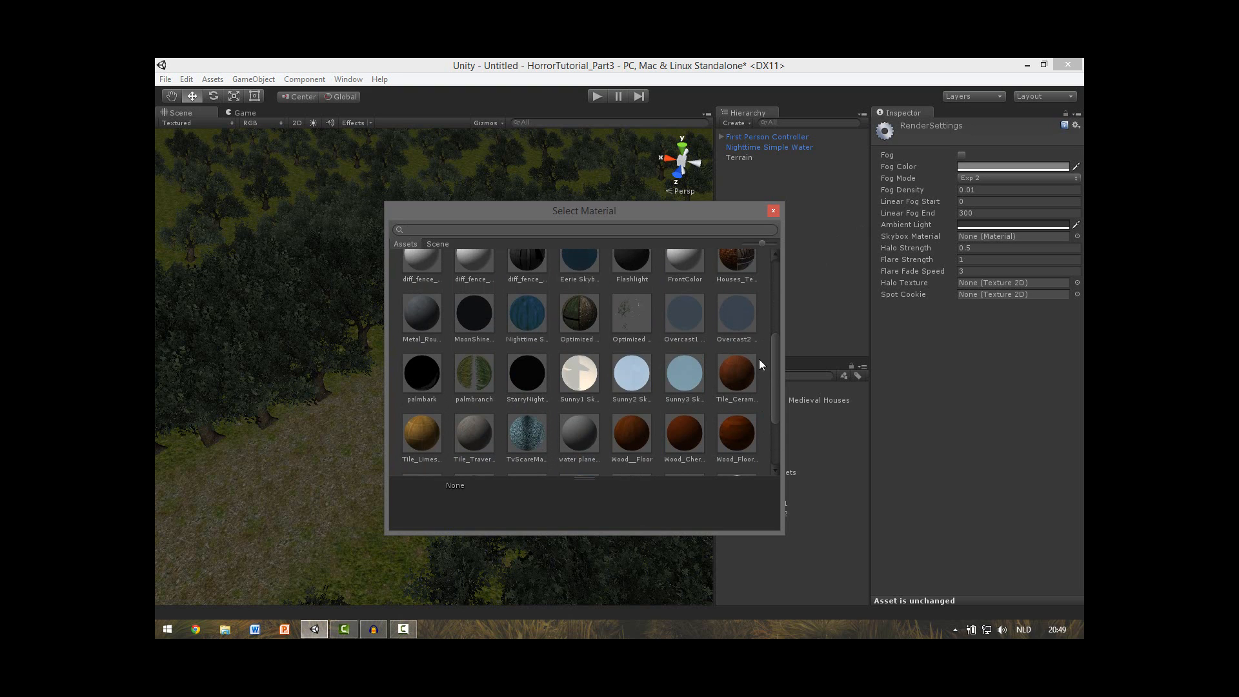
click(533, 367)
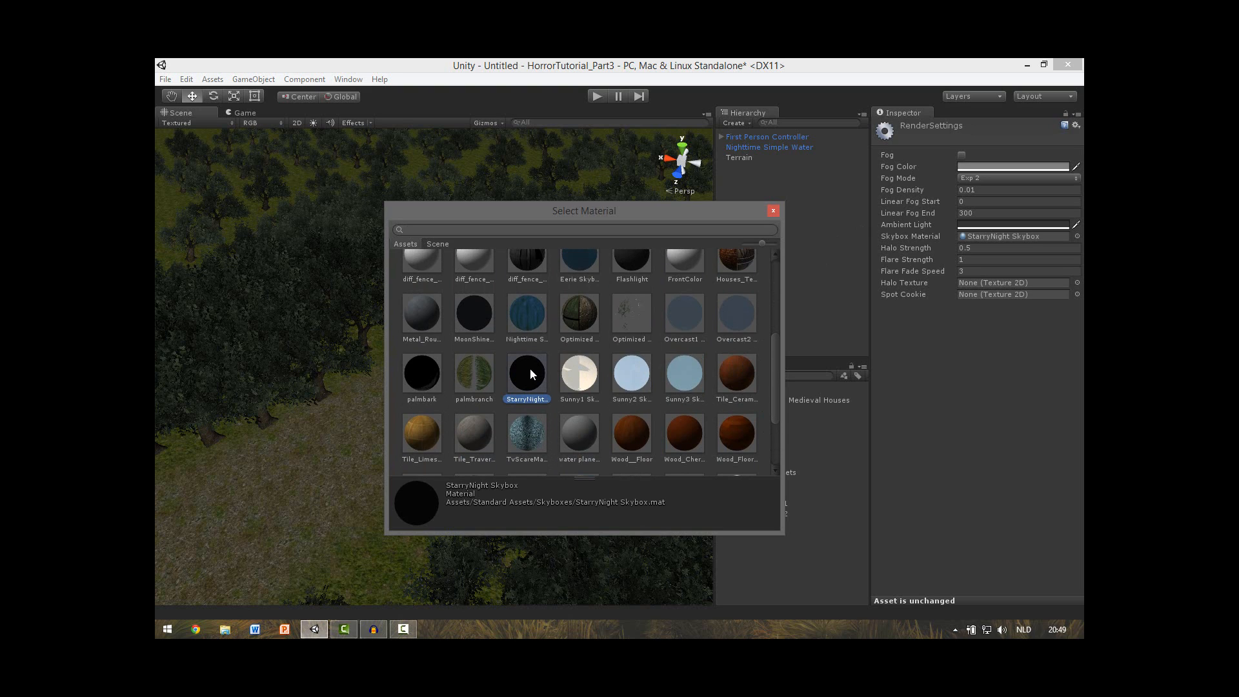
click(773, 211)
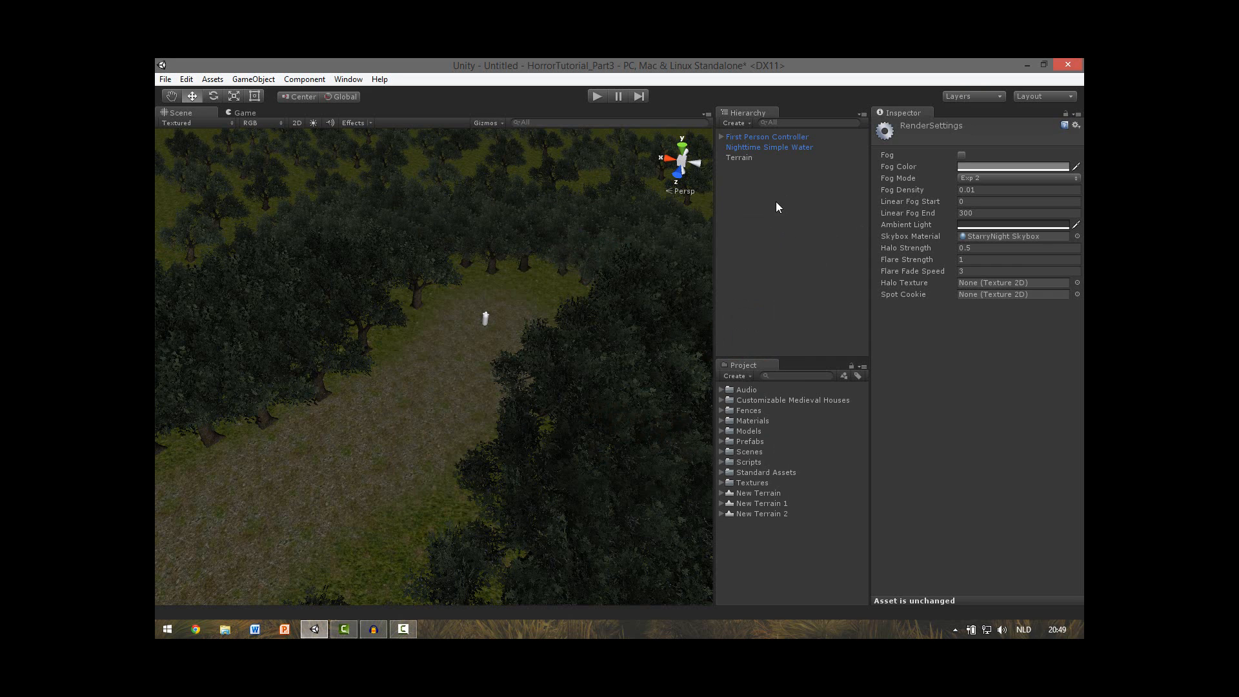
Step: Play-test the scene to check how the forest looks under the night sky
click(600, 98)
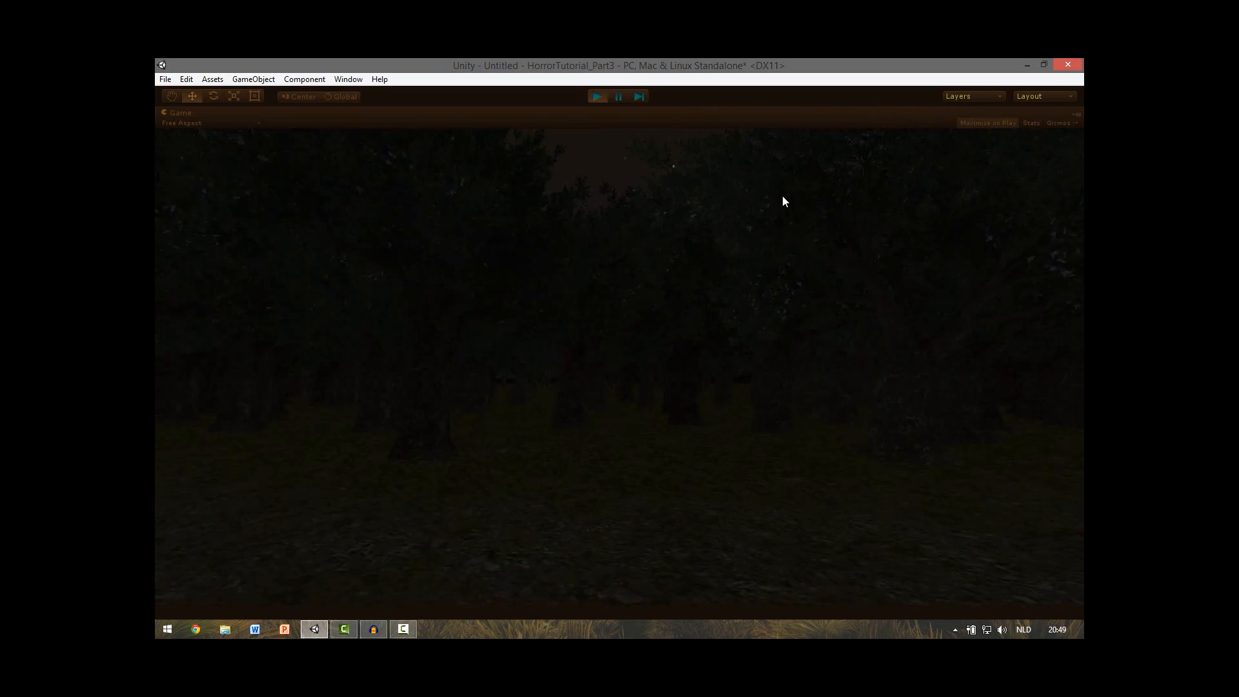
click(599, 96)
click(188, 79)
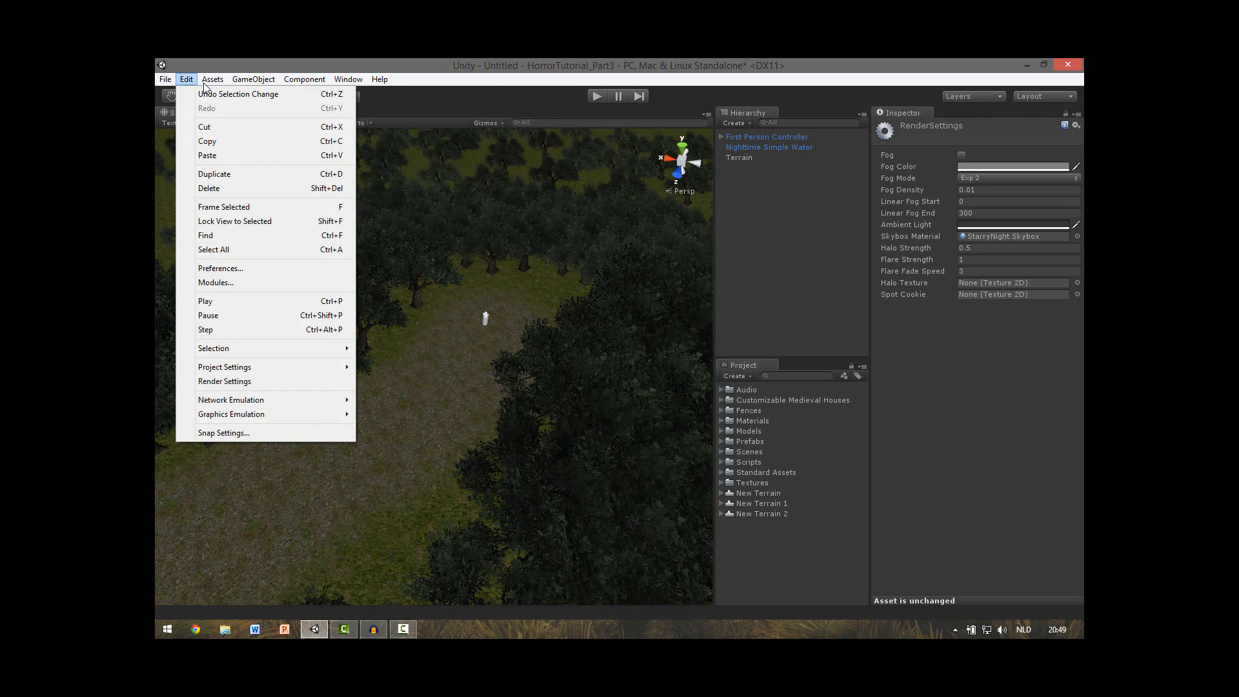
click(932, 415)
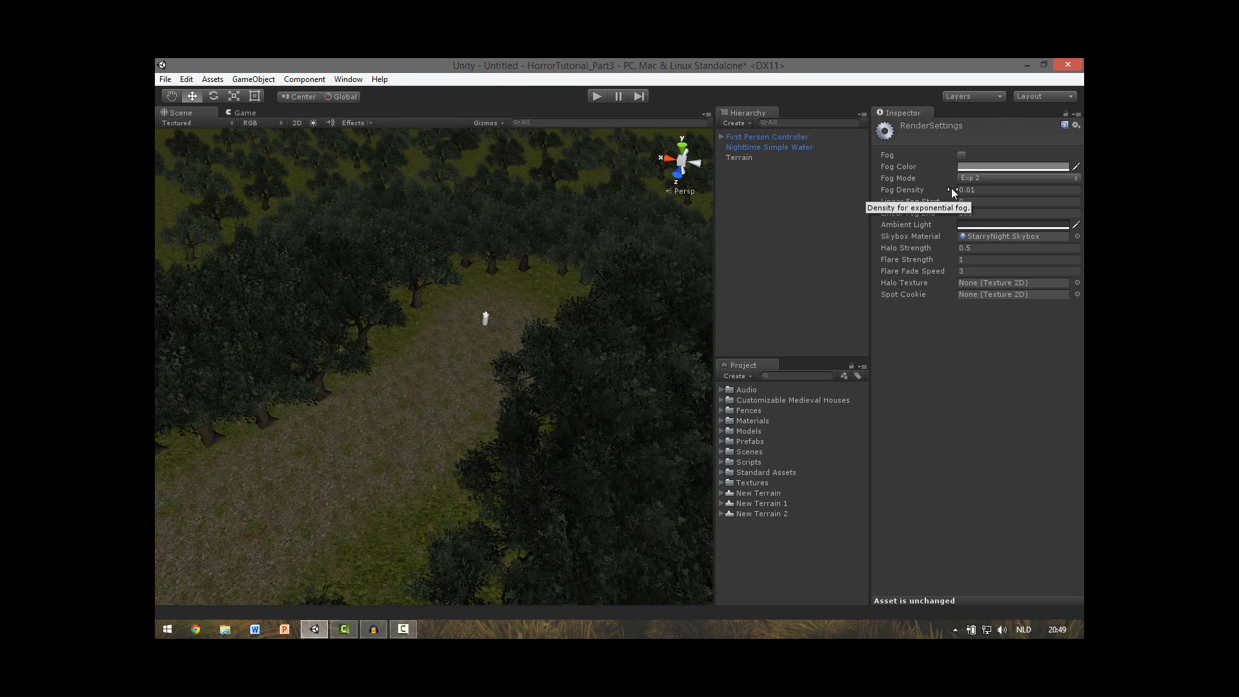
Step: Darken the ambient light colour to RGB 23, 23, 23 in the render settings
click(971, 225)
drag(572, 377, 565, 381)
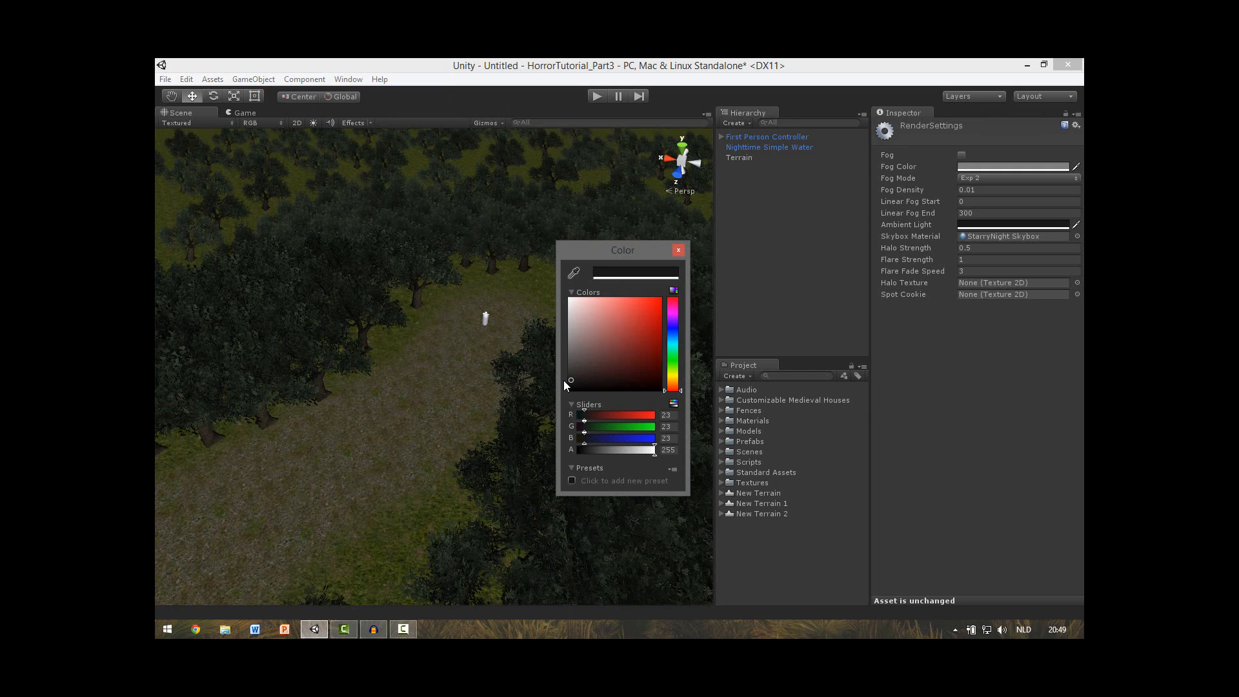
click(675, 251)
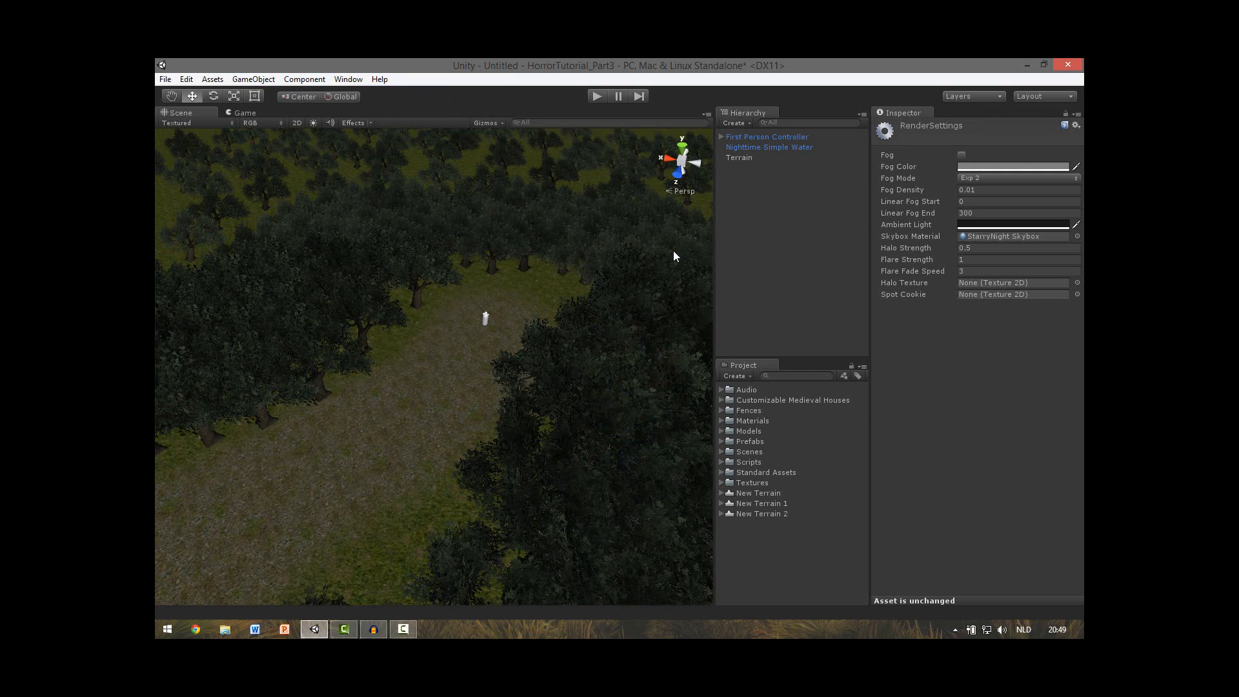
Step: Set the fog colour to black and enable fog in the render settings
click(981, 167)
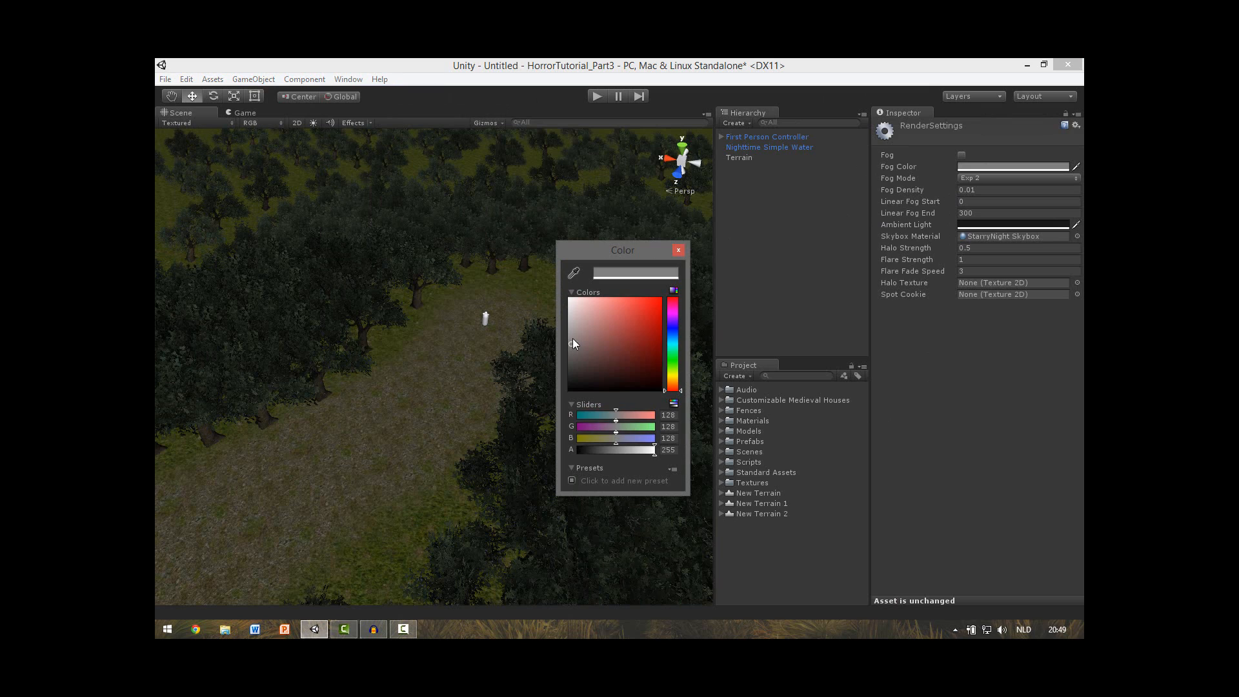
drag(575, 344, 521, 459)
click(678, 250)
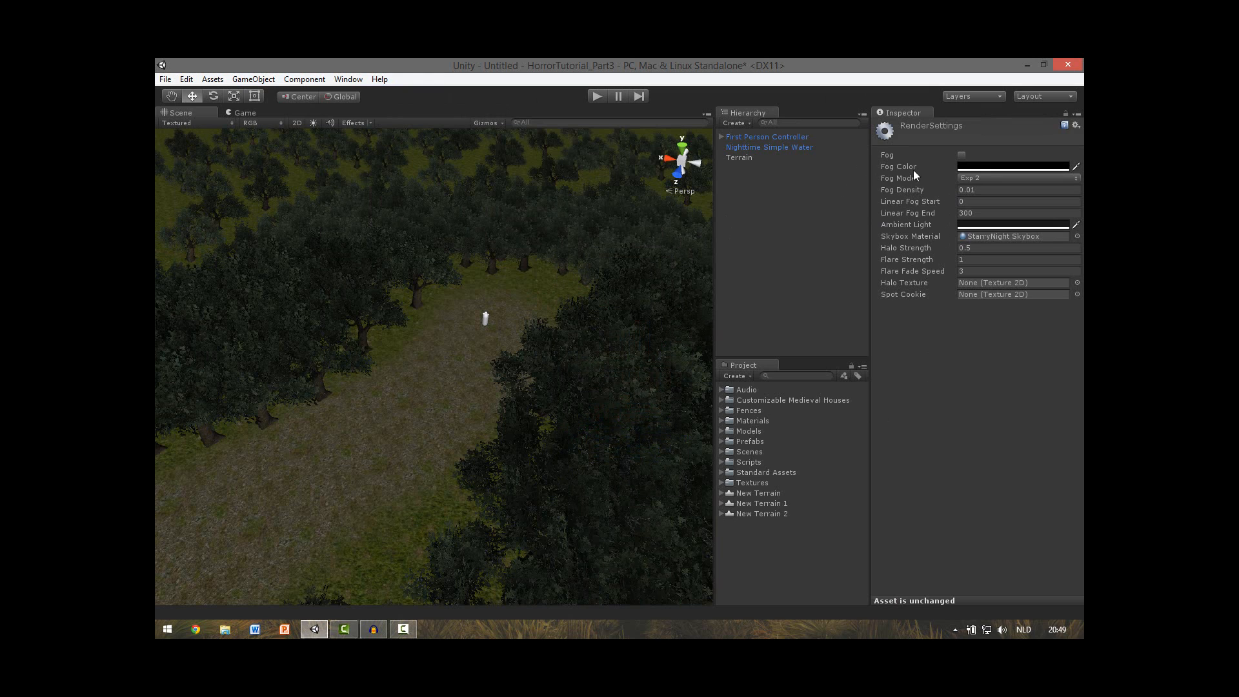
click(962, 155)
Step: Play-test the scene and walk through the forest to judge the darkness, fog and sky
click(602, 96)
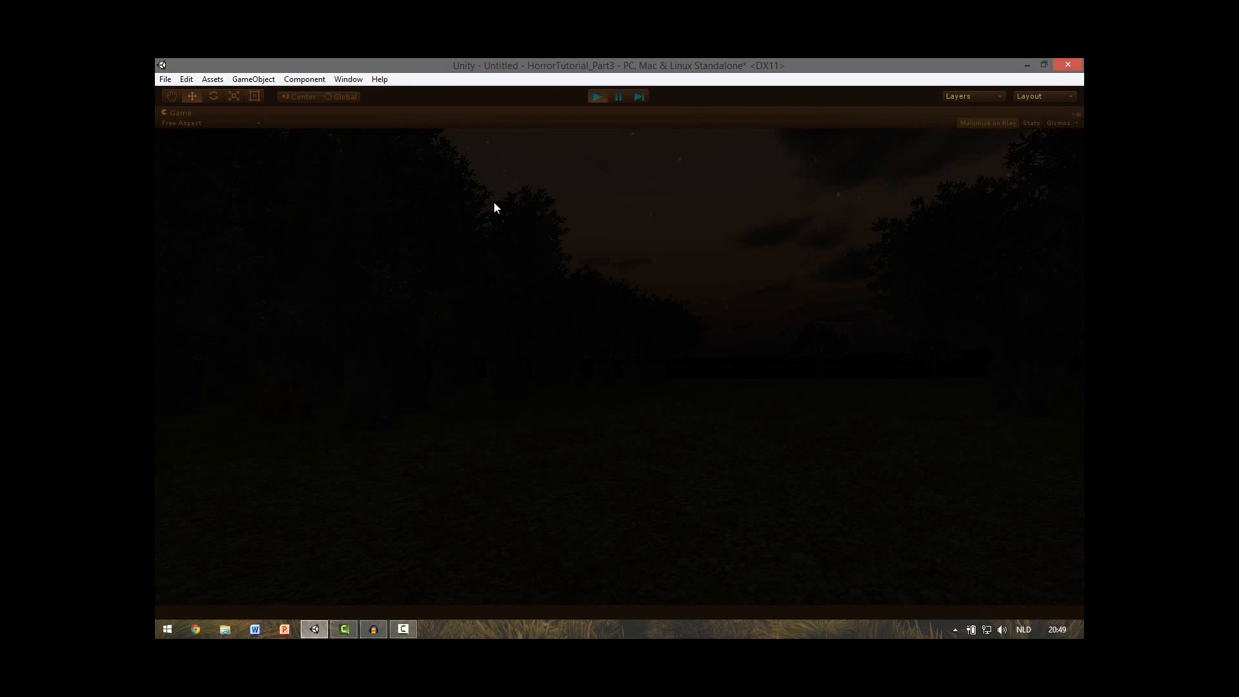
key(w)
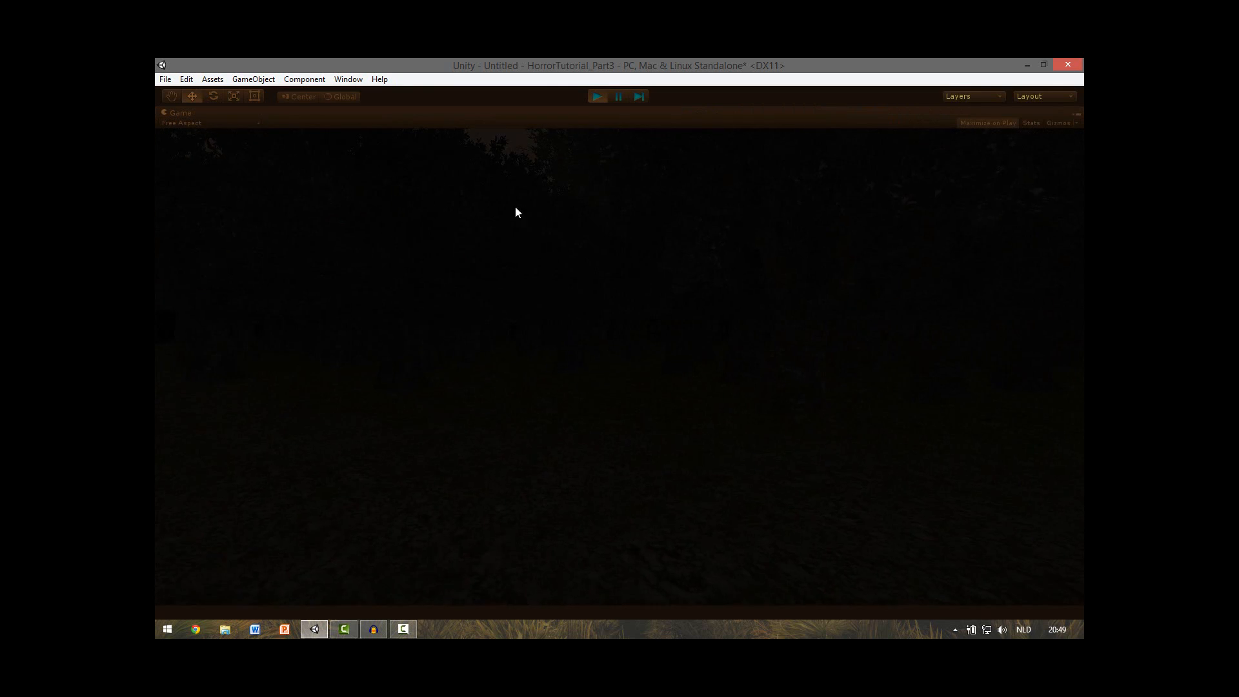
key(w)
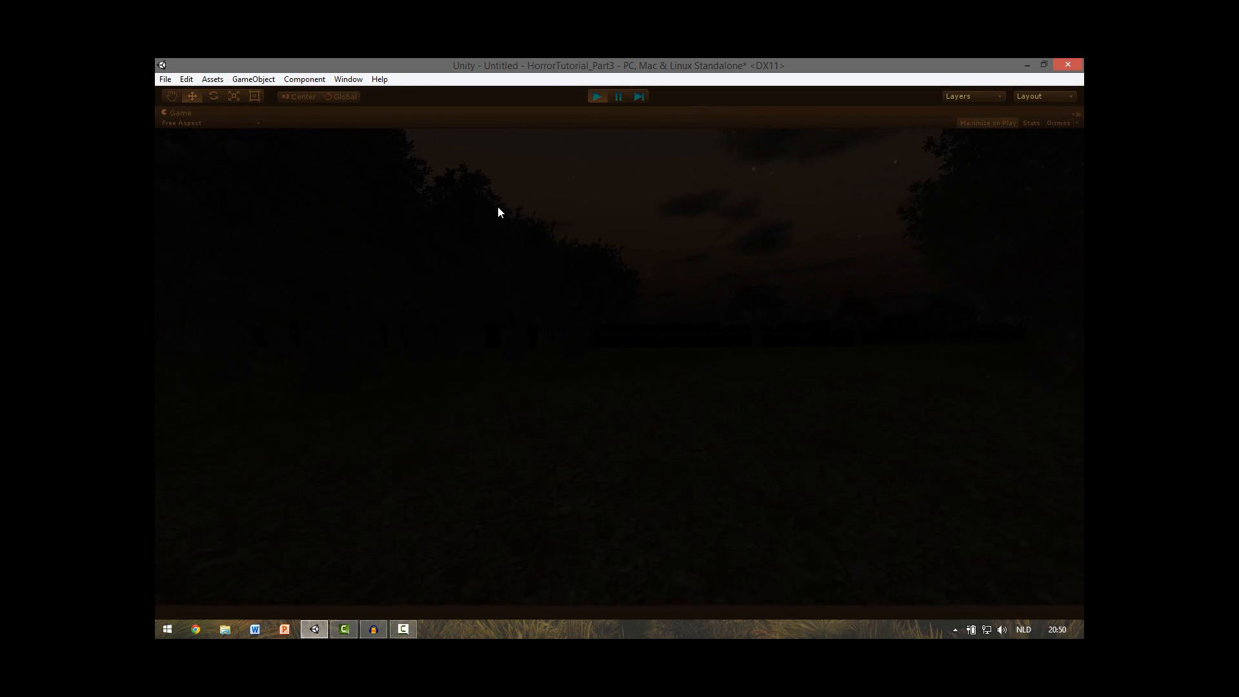
key(w)
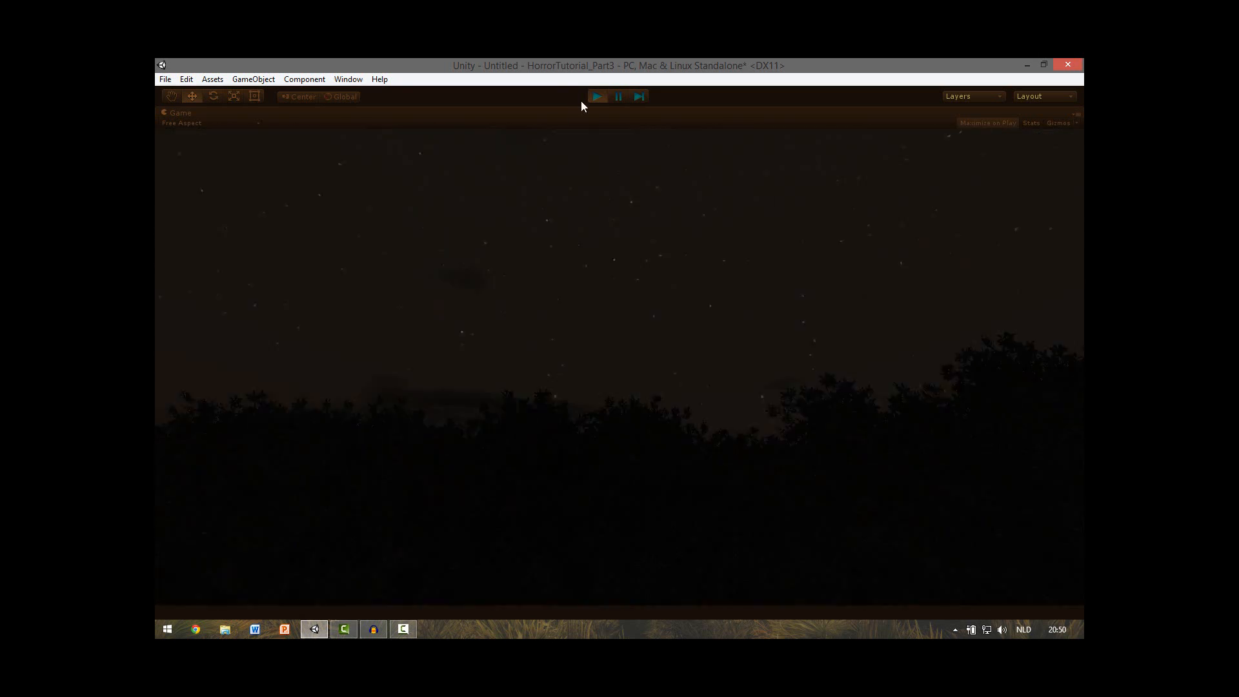
click(596, 96)
Step: Paint raised terrain around the lake's outer side using Paint Height with the solid round brush, opacity 100 and height 20
right_drag(501, 274, 768, 131)
key(s)
click(740, 158)
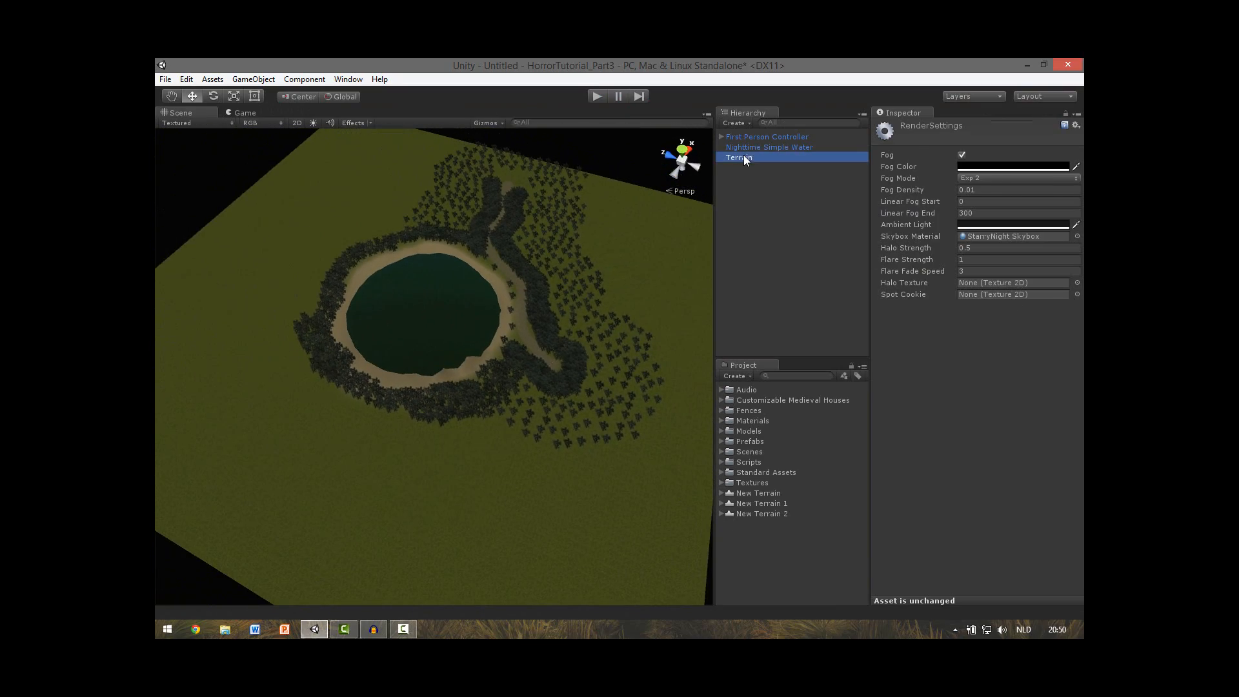
click(936, 214)
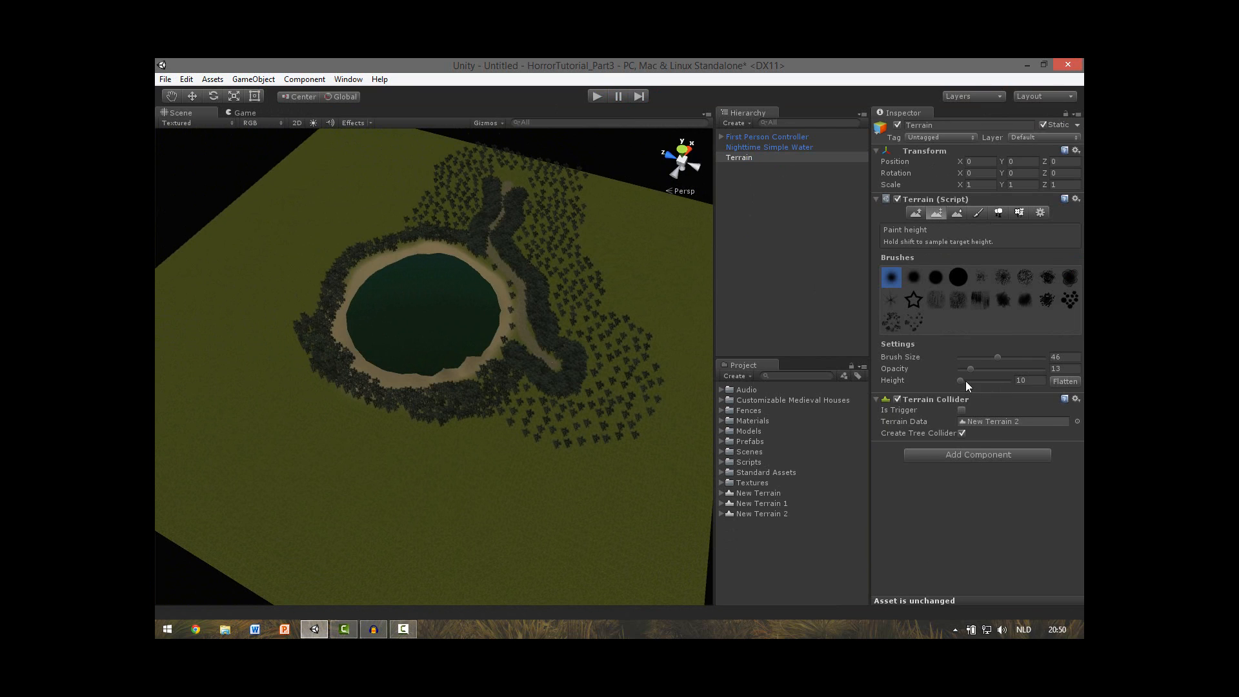
click(957, 278)
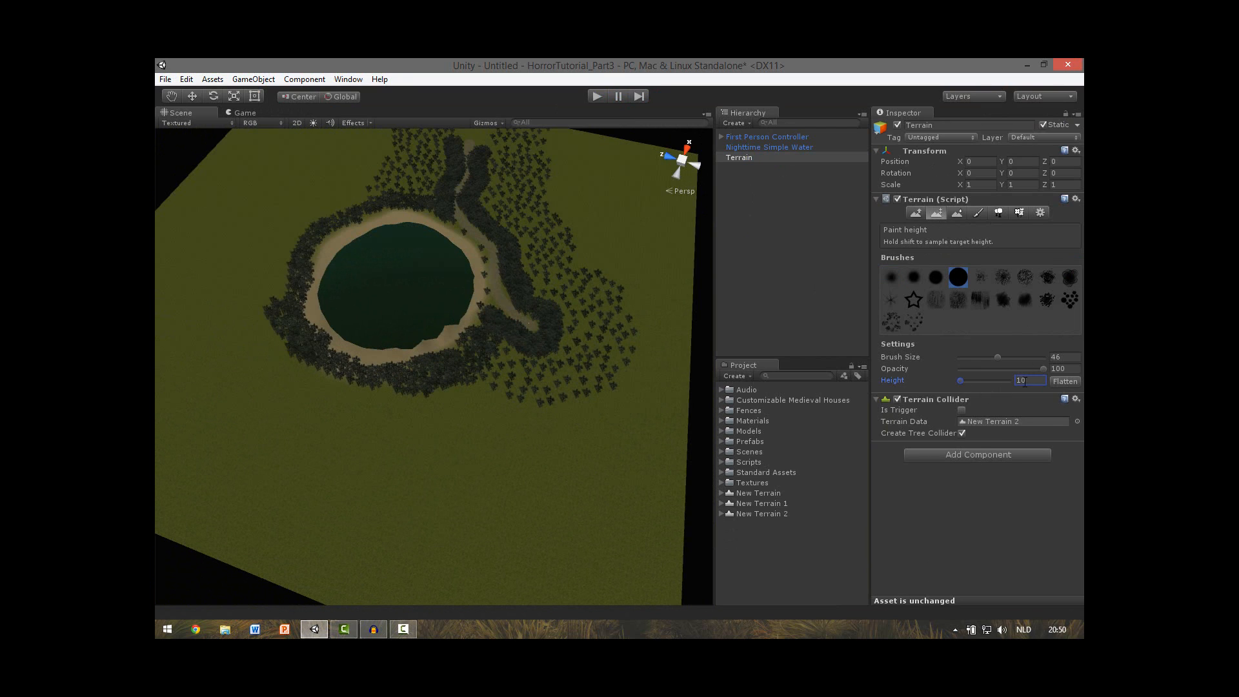
click(1043, 369)
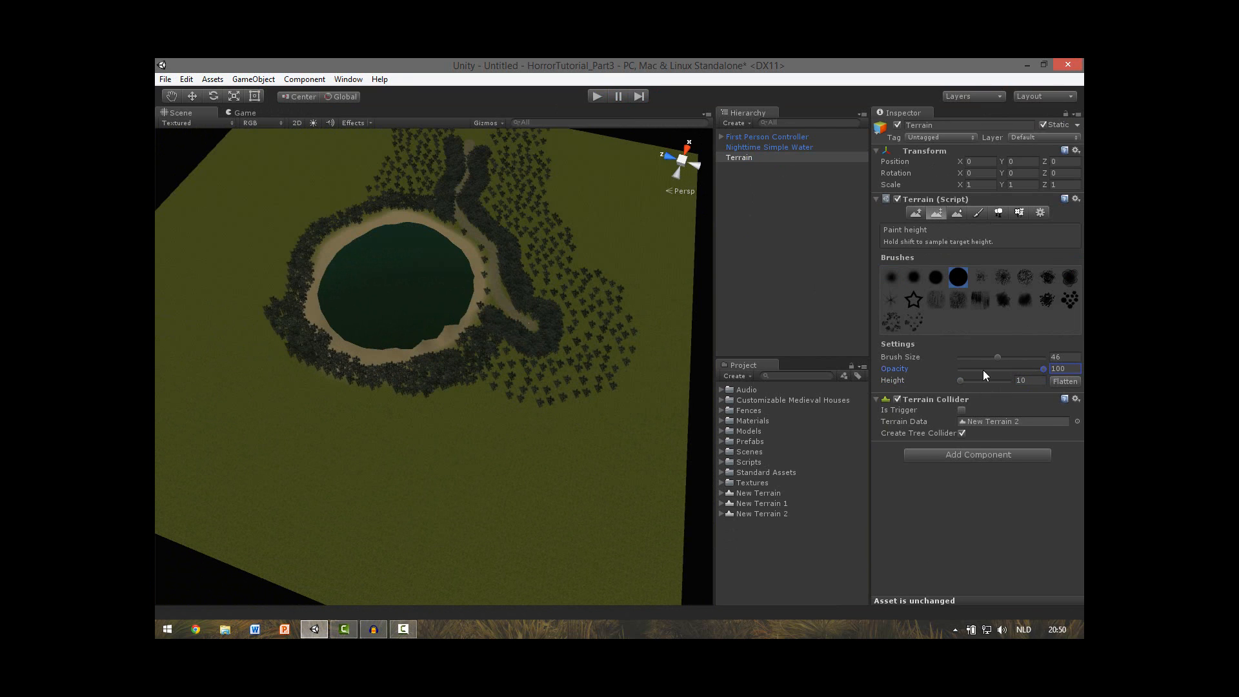
click(1028, 380)
mouse_move(582, 424)
mouse_down()
mouse_move(629, 435)
mouse_move(346, 445)
mouse_move(259, 419)
mouse_move(224, 364)
mouse_move(248, 258)
mouse_up()
drag(301, 199, 358, 168)
Step: Continue the raised terrain border around the forest on the path side, closing the ring around the lake and trees
right_drag(361, 266, 367, 230)
drag(368, 236, 374, 254)
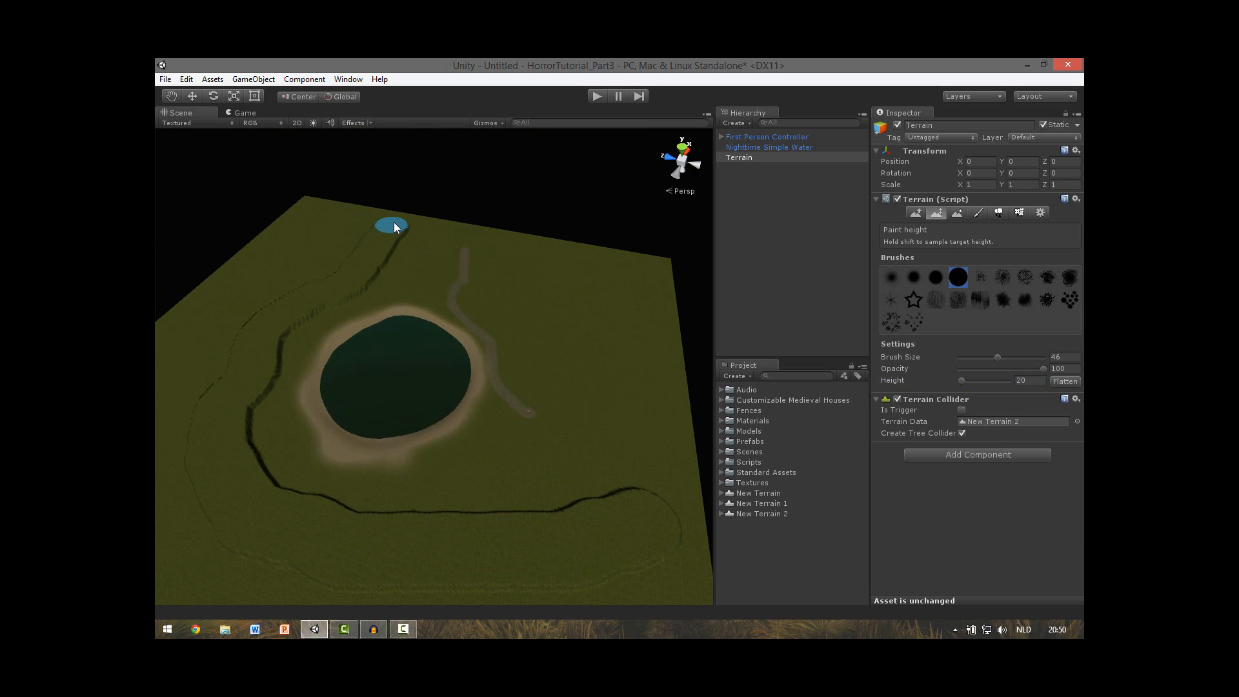
mouse_move(414, 216)
mouse_down()
mouse_move(548, 245)
mouse_move(578, 301)
mouse_up()
mouse_move(625, 354)
mouse_down()
mouse_move(678, 434)
mouse_move(666, 499)
mouse_move(648, 510)
mouse_up()
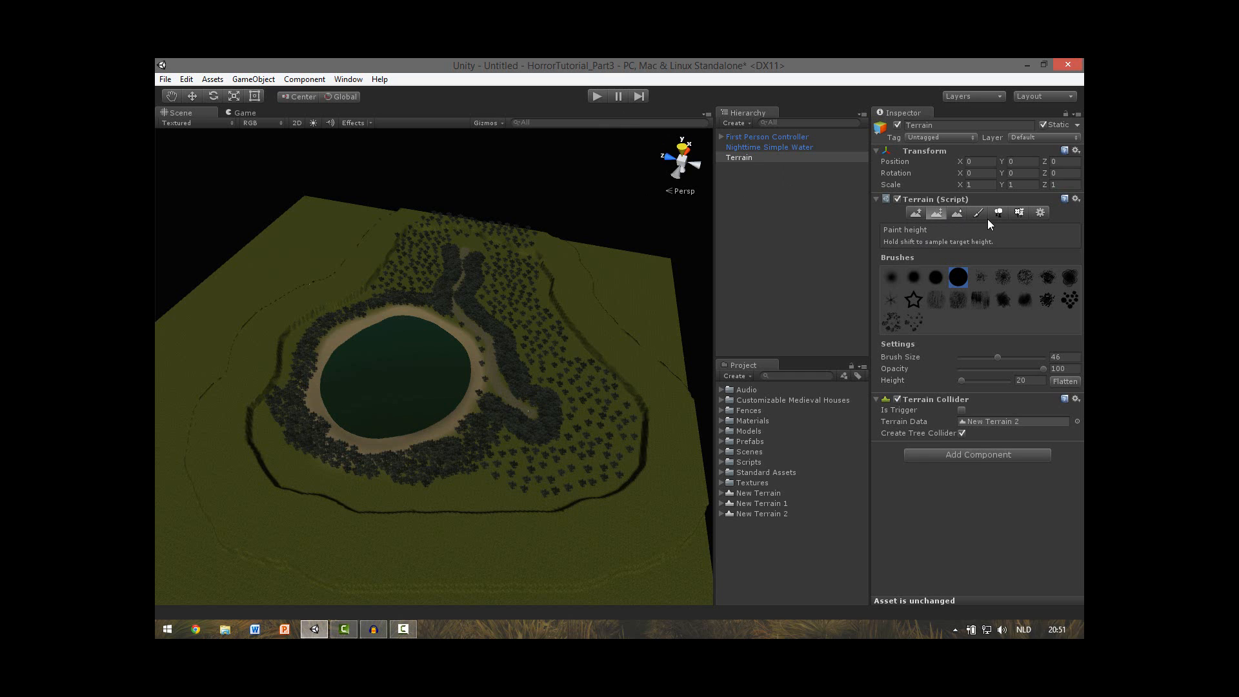
Step: Roughen the forest path between the player and the lake using Raise/Lower Terrain with a mottled brush, size 46 and opacity 2
mouse_move(471, 283)
right_down()
mouse_move(553, 329)
mouse_move(552, 284)
mouse_move(435, 219)
mouse_move(452, 217)
right_up()
key(w)
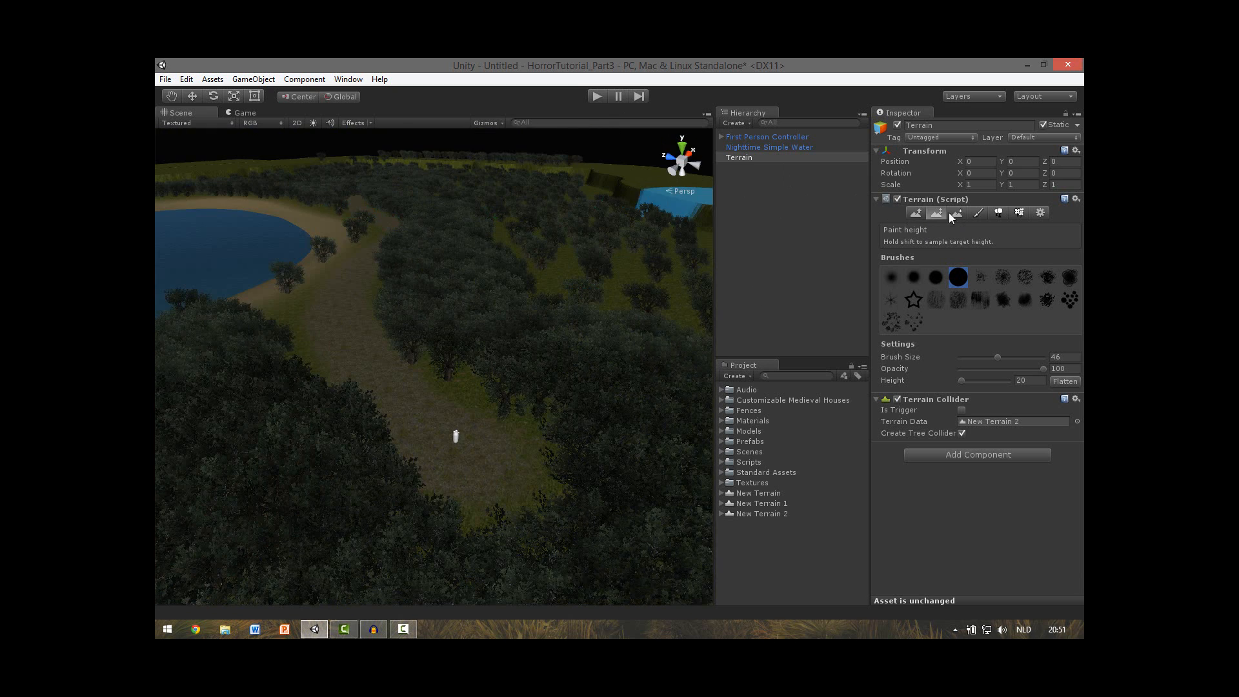
click(916, 213)
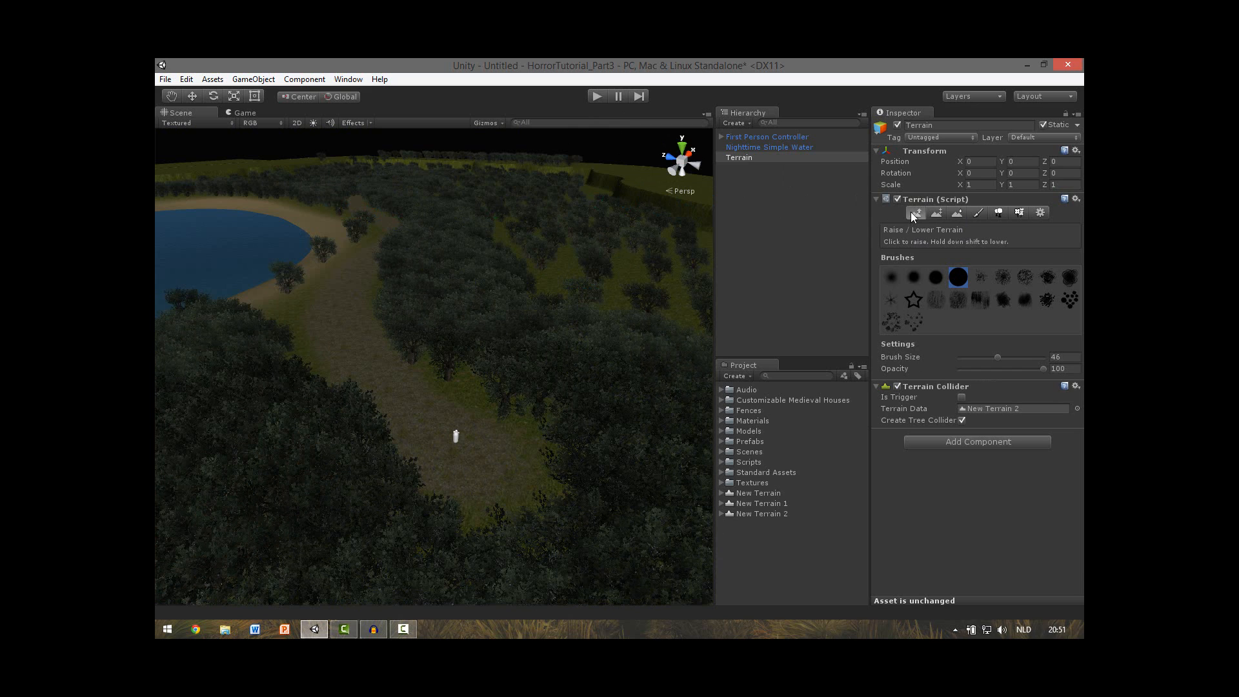
click(1024, 278)
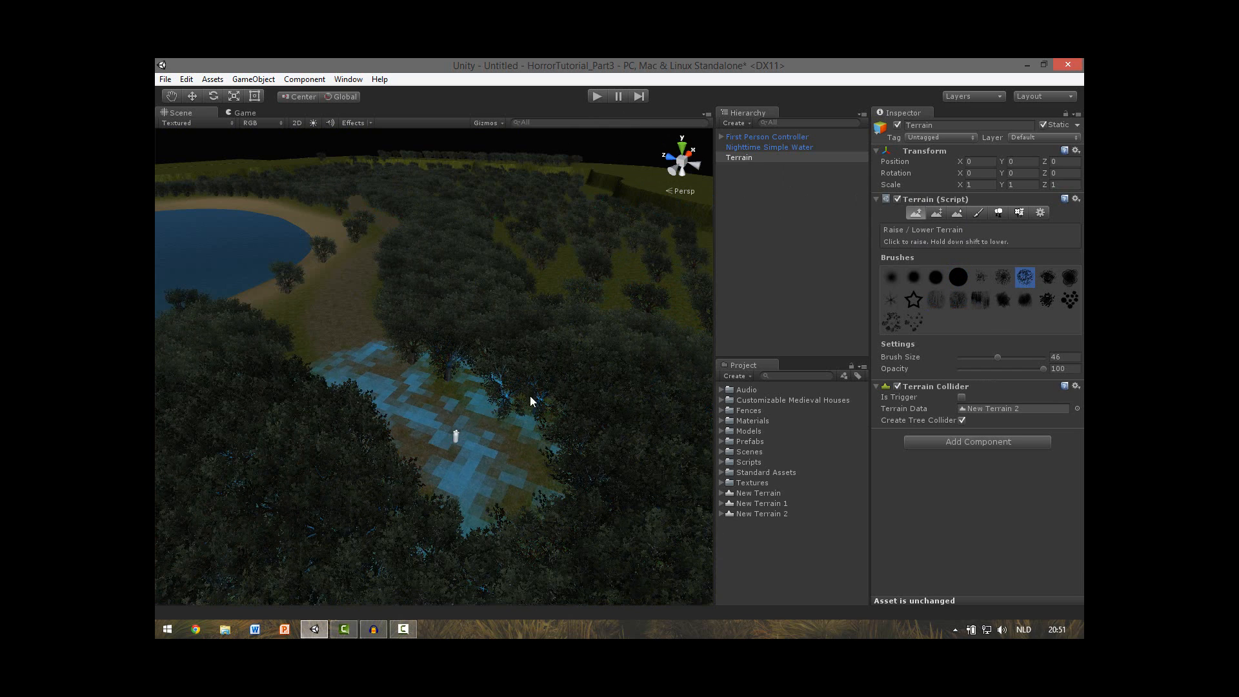
drag(1029, 373, 974, 369)
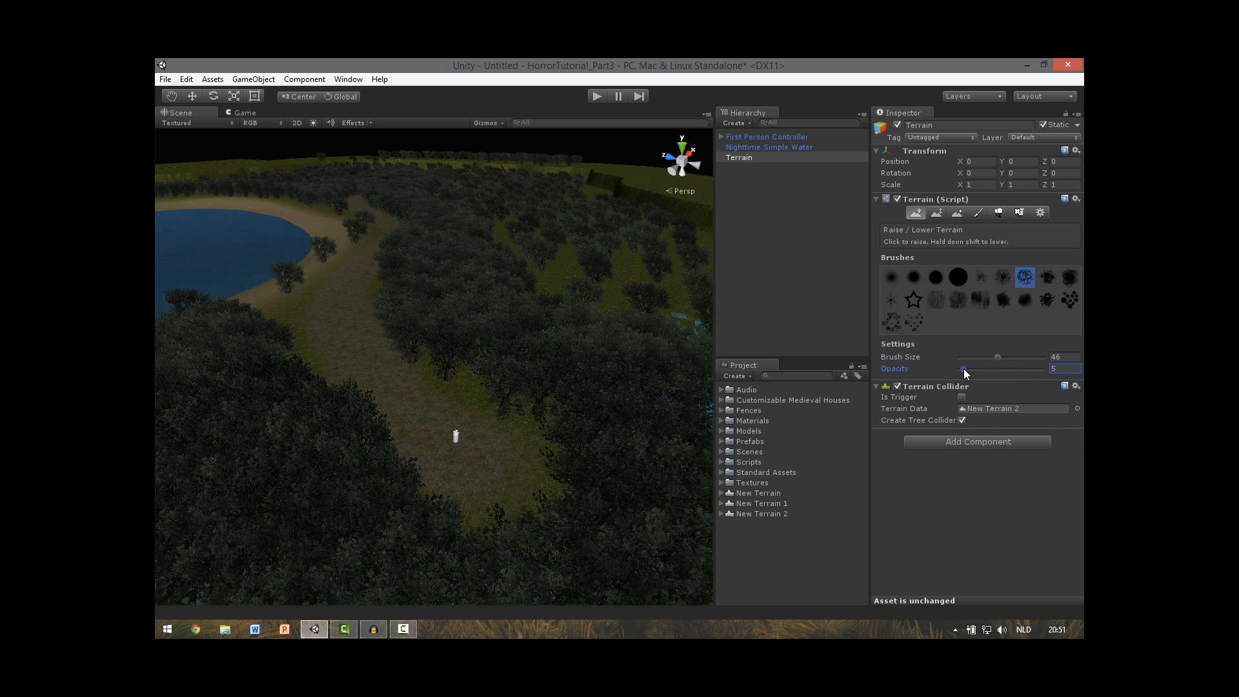
drag(445, 388, 394, 334)
click(384, 289)
click(392, 267)
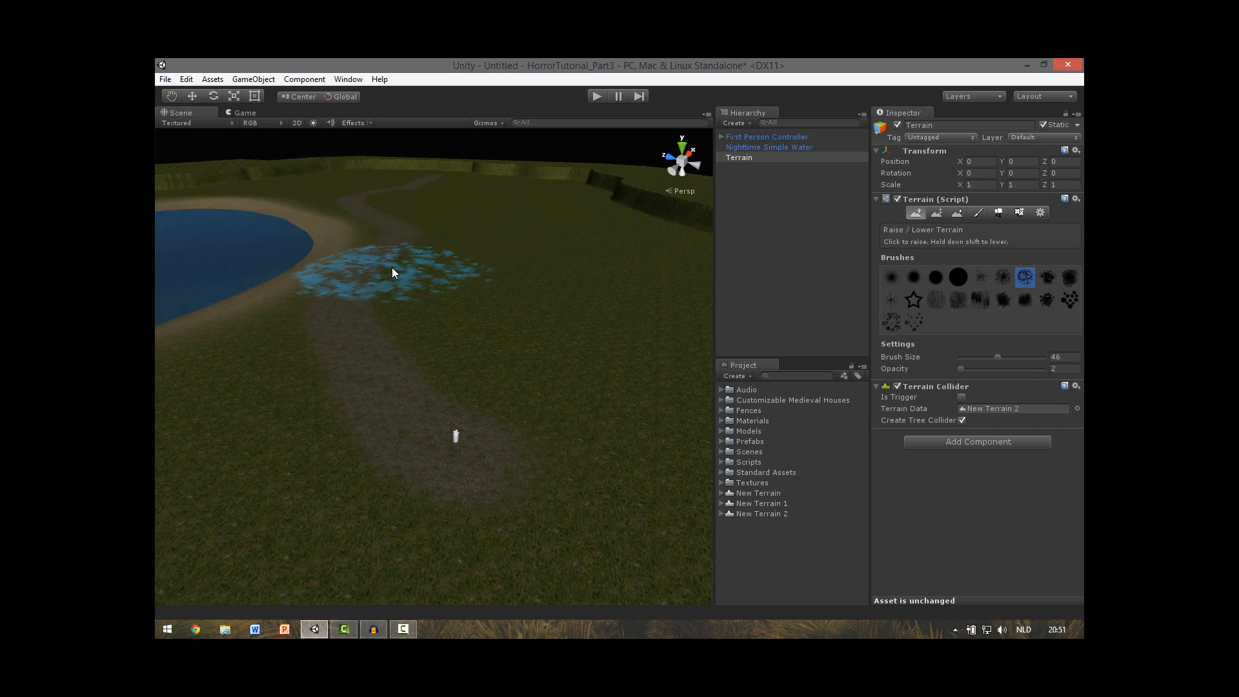
mouse_move(408, 253)
mouse_down()
mouse_move(387, 211)
mouse_move(404, 226)
mouse_up()
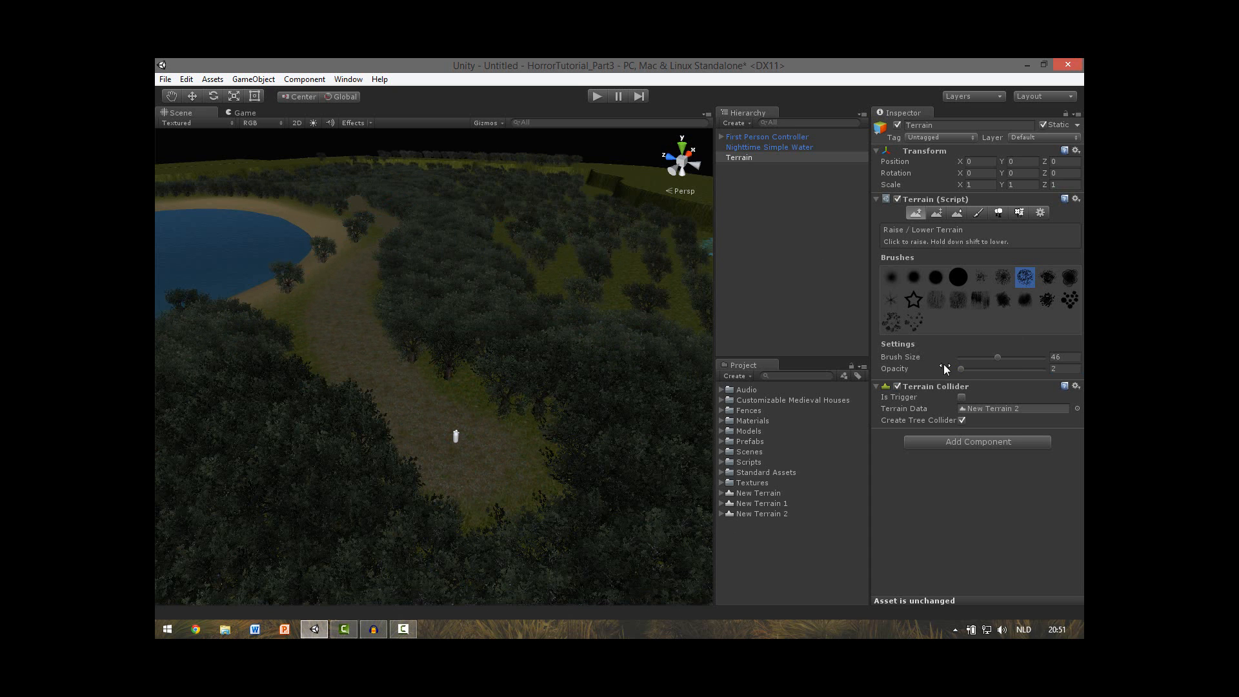
Step: Set the terrain brush opacity to 7 and add stronger bumps along the path beside the lake
drag(961, 367, 963, 368)
click(381, 279)
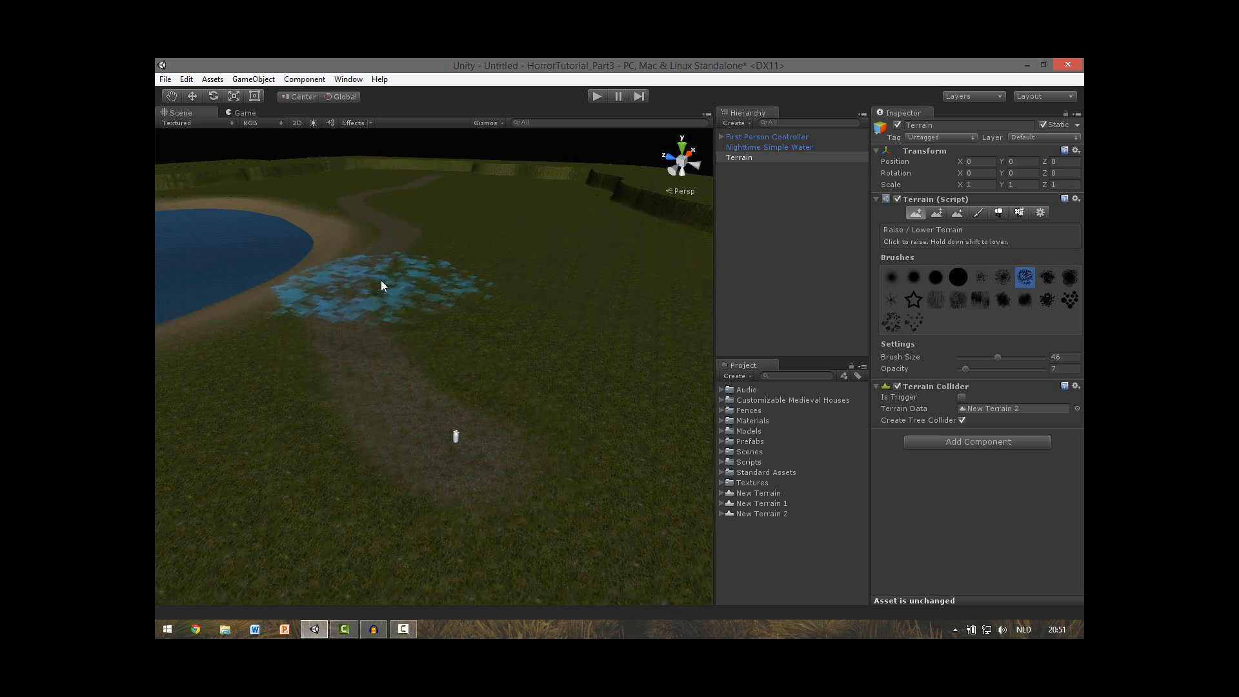
mouse_move(380, 280)
mouse_down()
mouse_move(401, 242)
mouse_move(383, 196)
mouse_move(369, 199)
mouse_move(403, 183)
mouse_move(365, 205)
mouse_up()
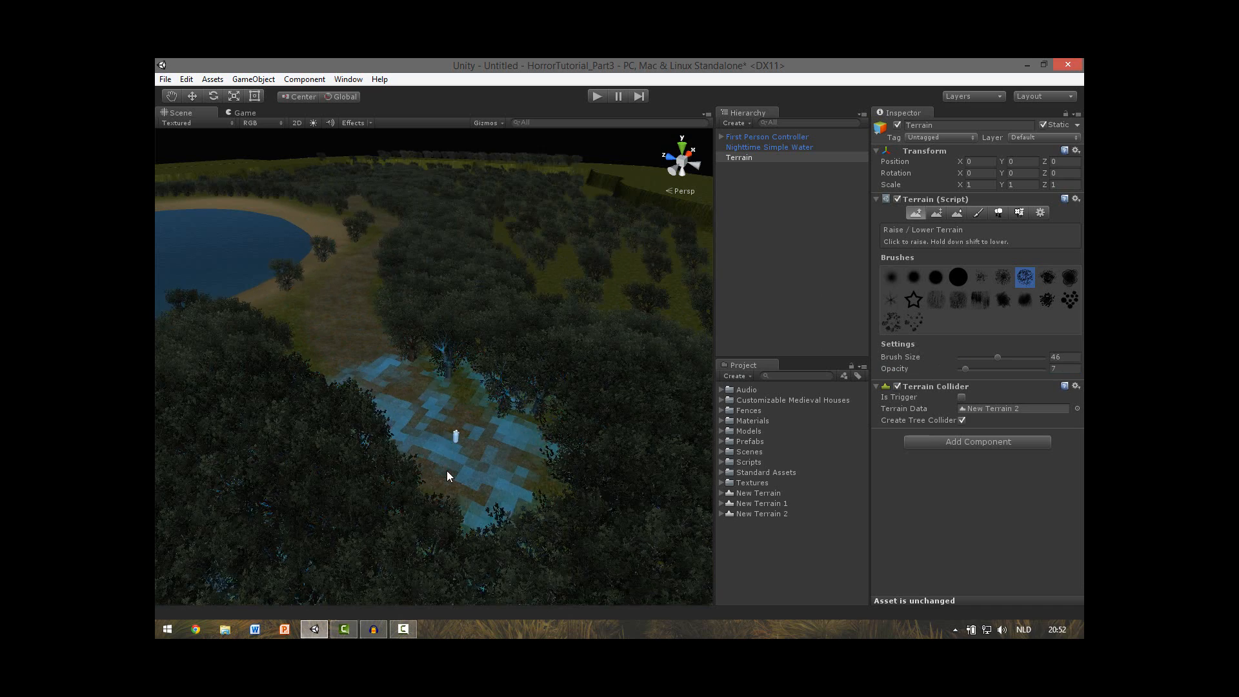
Step: Raise the First Person Controller slightly above the bumpy ground and play-test the walk to the lake
click(598, 96)
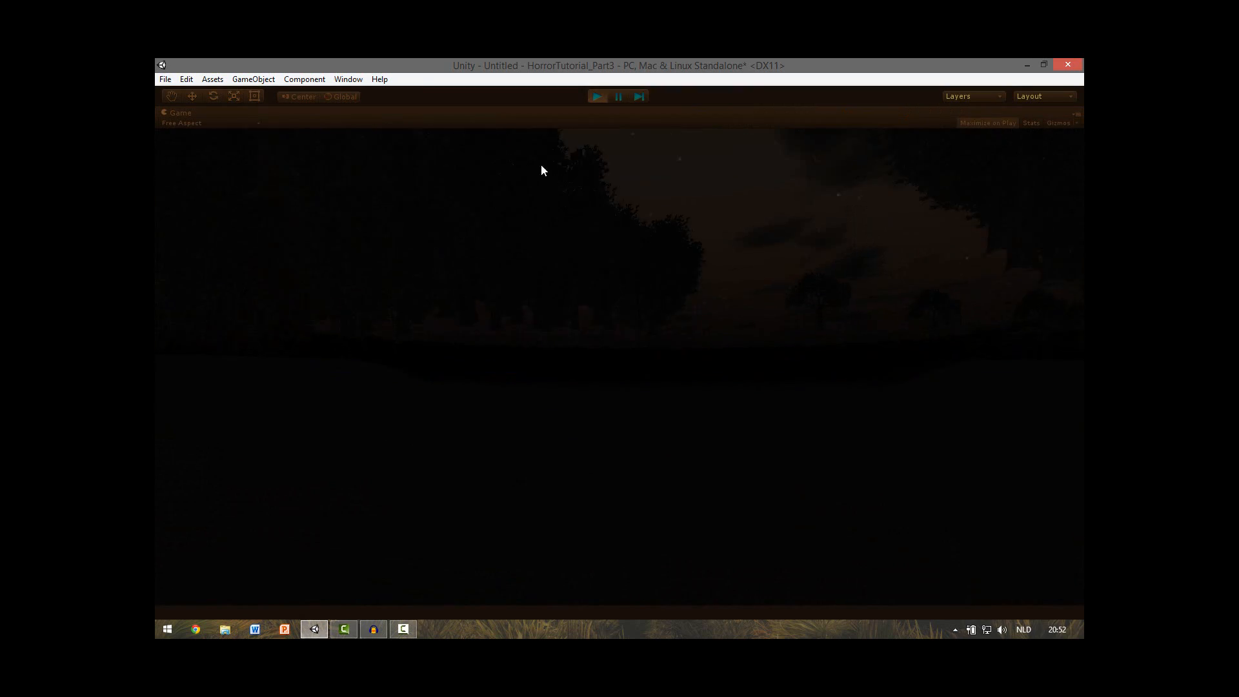
click(597, 96)
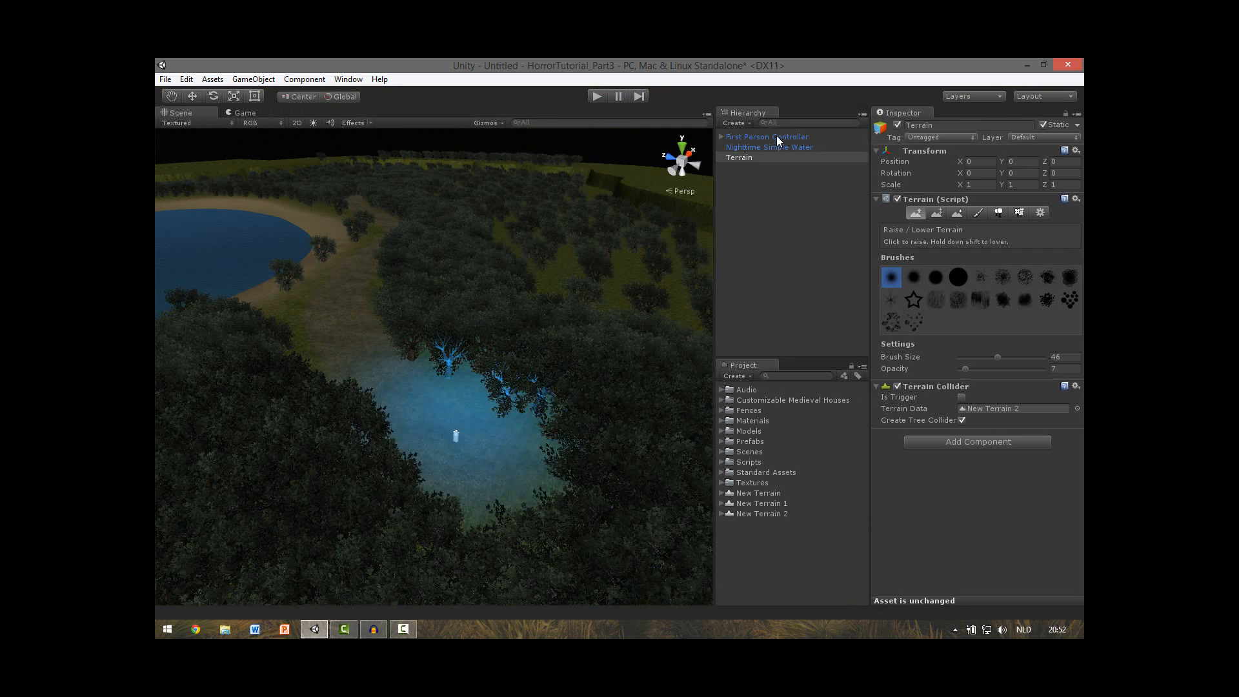
double_click(767, 137)
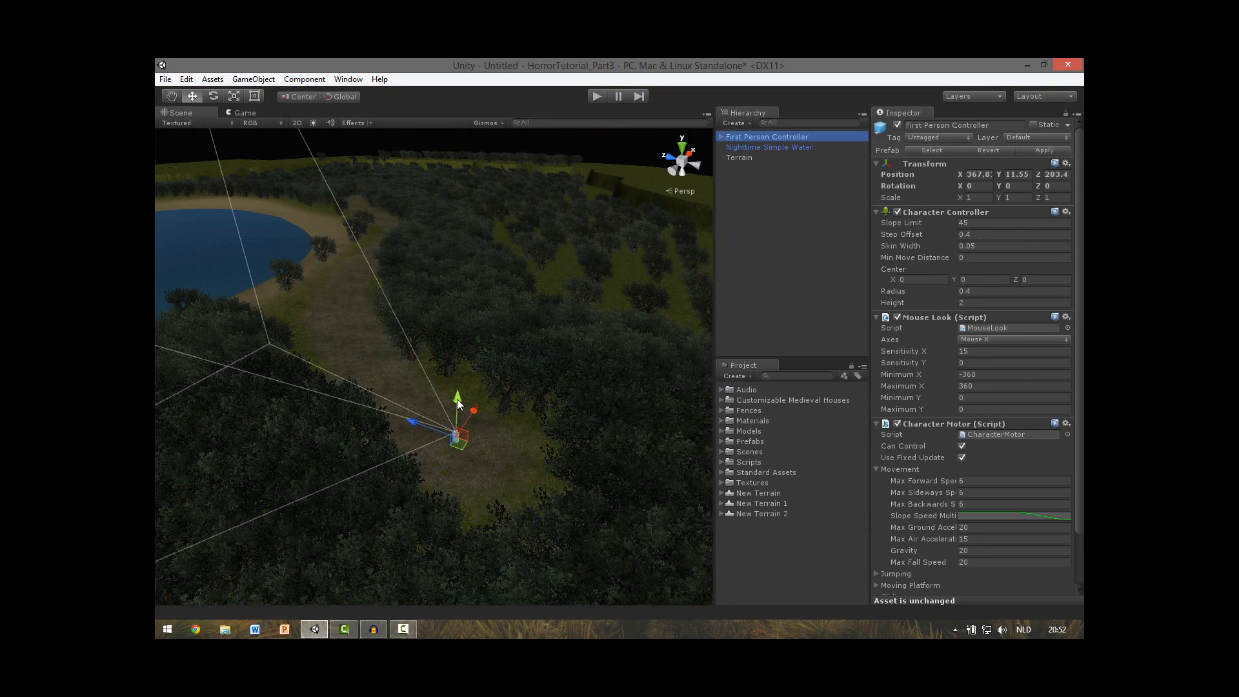
drag(457, 398, 458, 394)
click(601, 98)
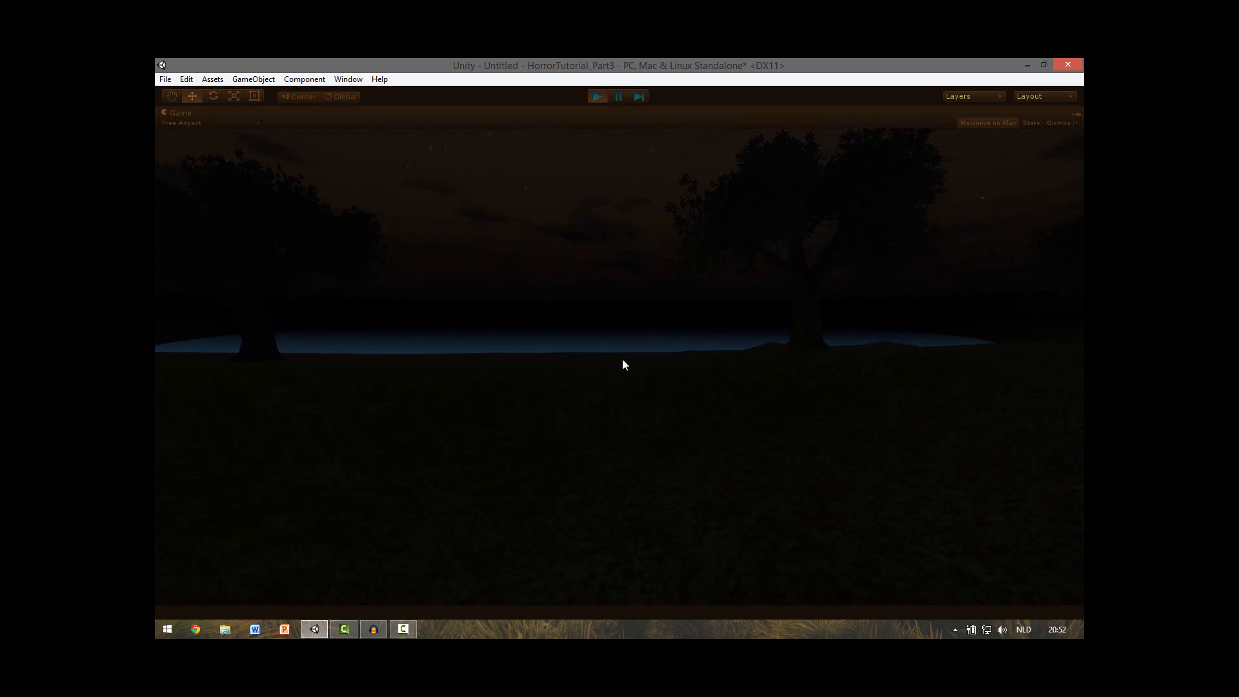
key(ctrl+p)
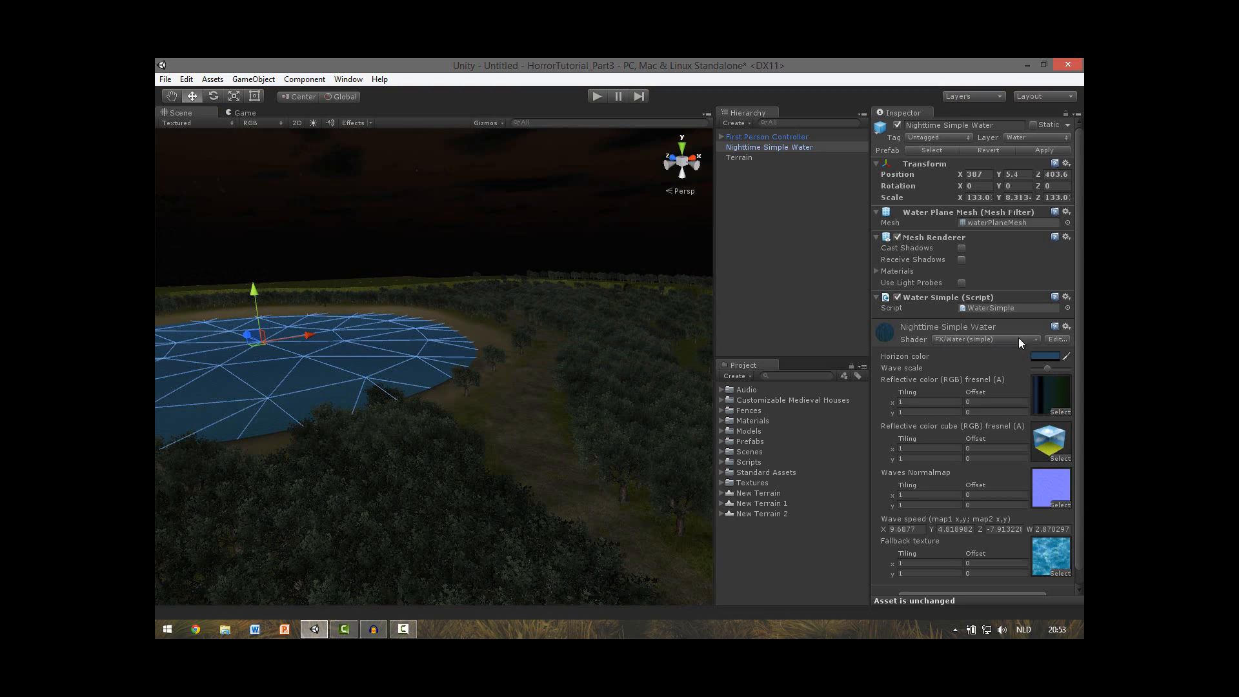
Step: Set the Nighttime Simple Water's horizon color to black and play-test the lake from its shore
click(1053, 355)
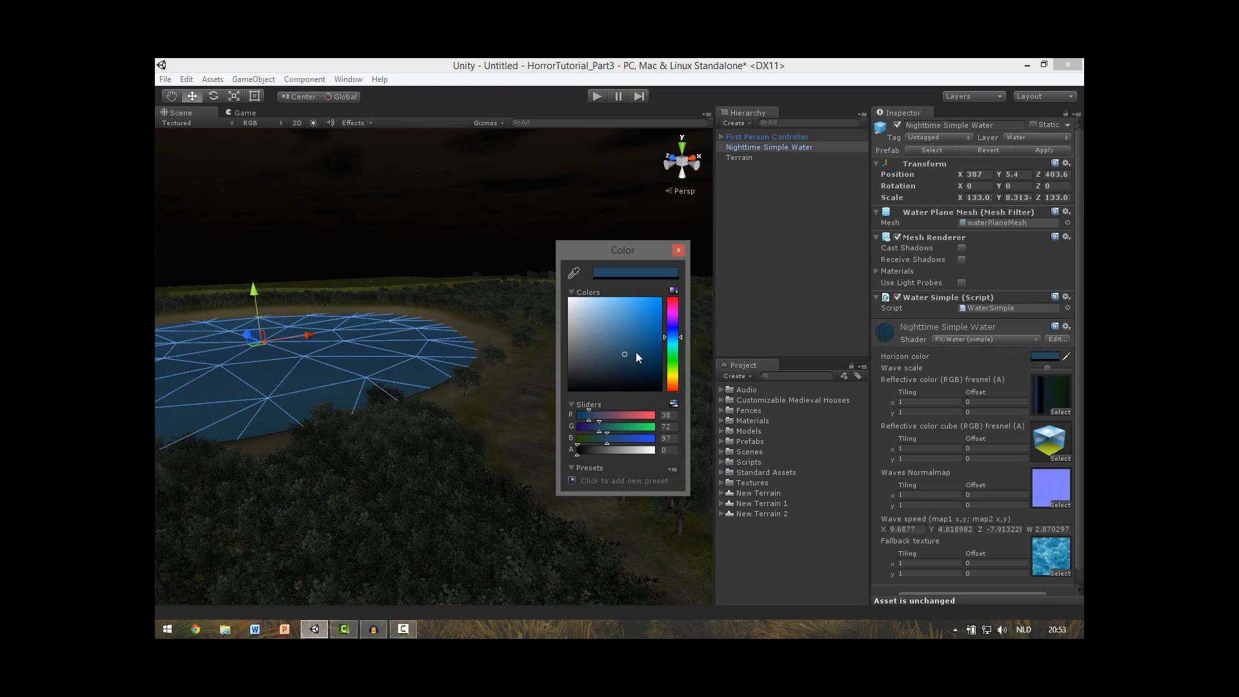
drag(625, 366, 625, 388)
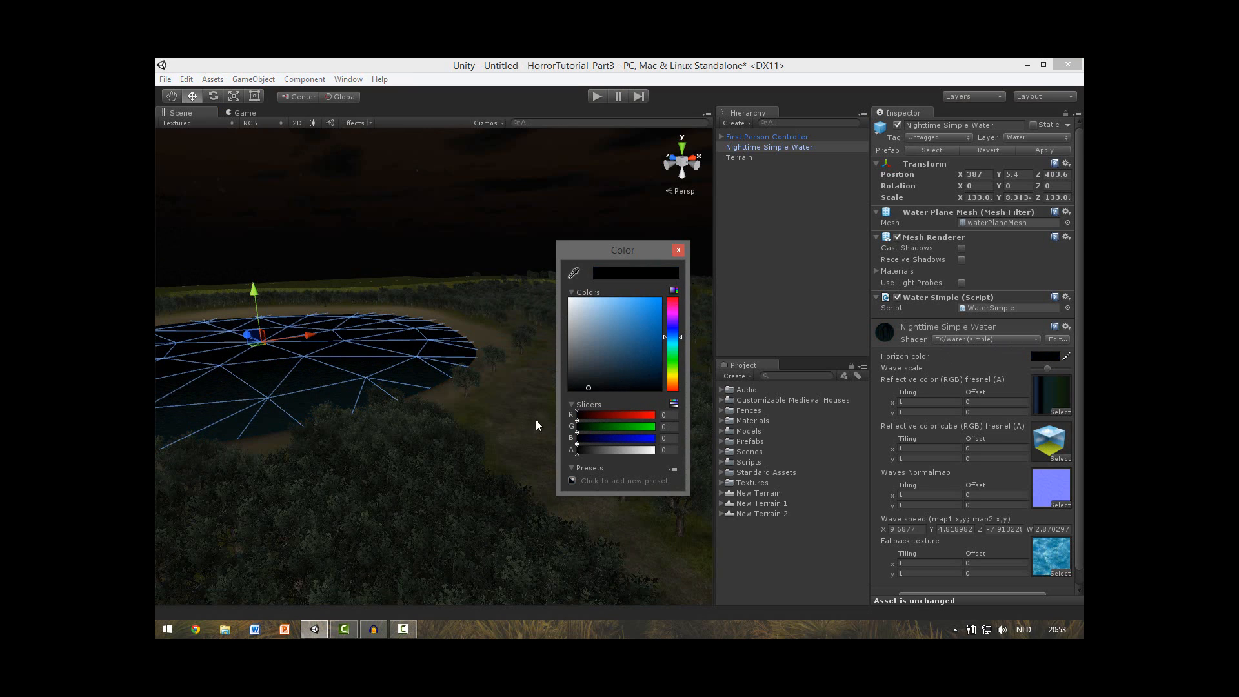
key(ctrl+p)
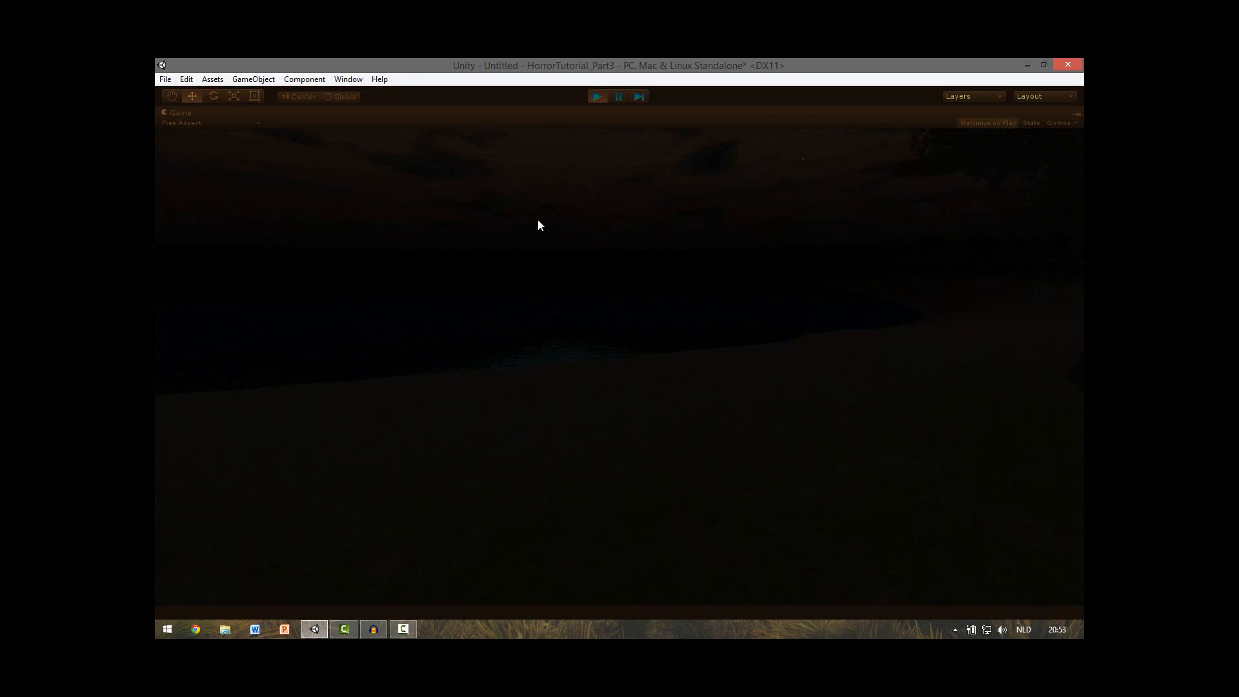
key(w)
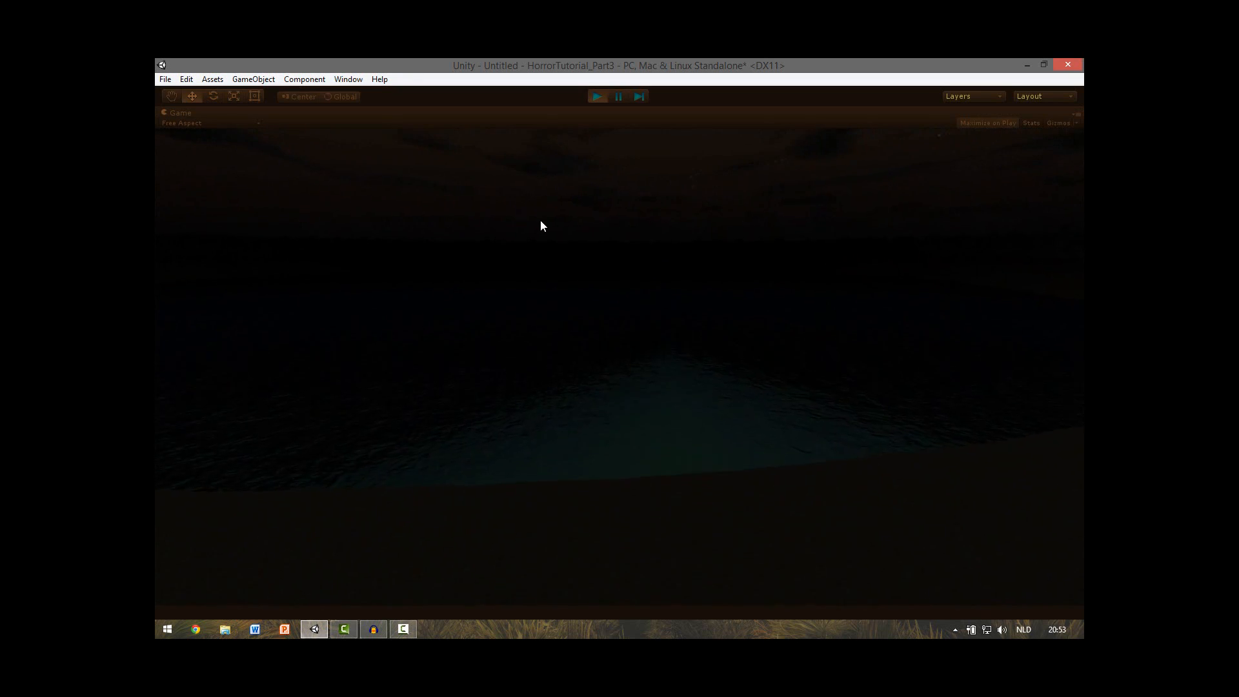
key(w)
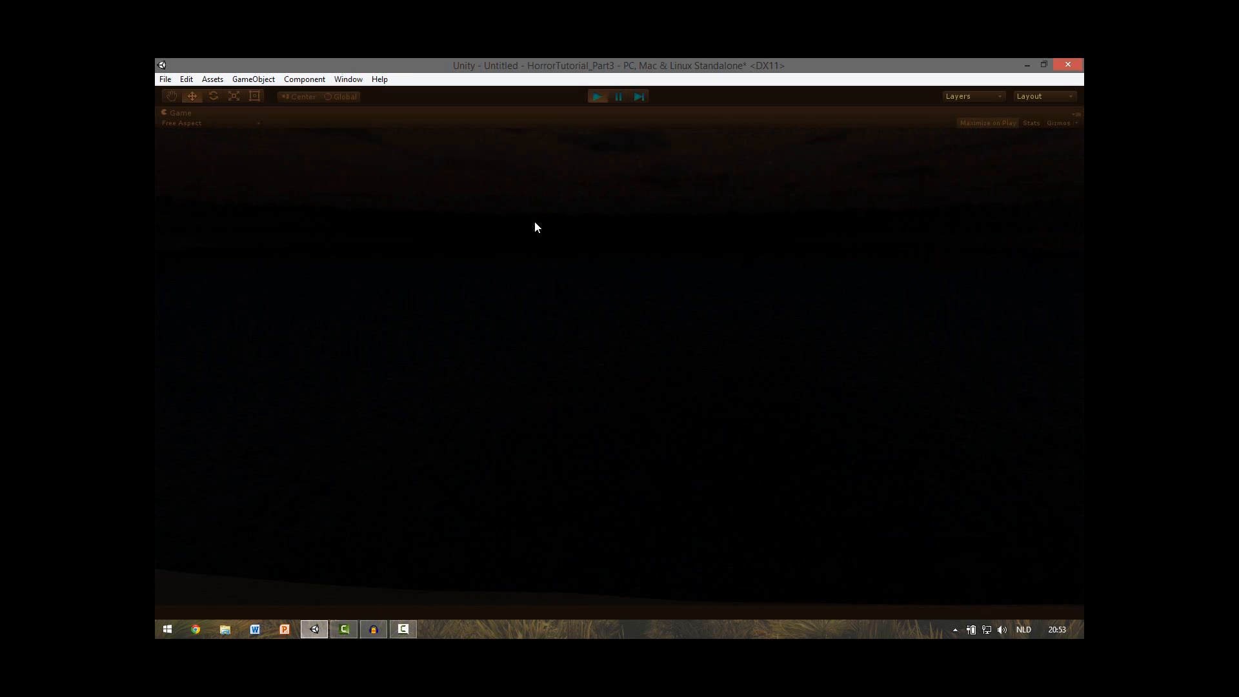
key(ctrl+p)
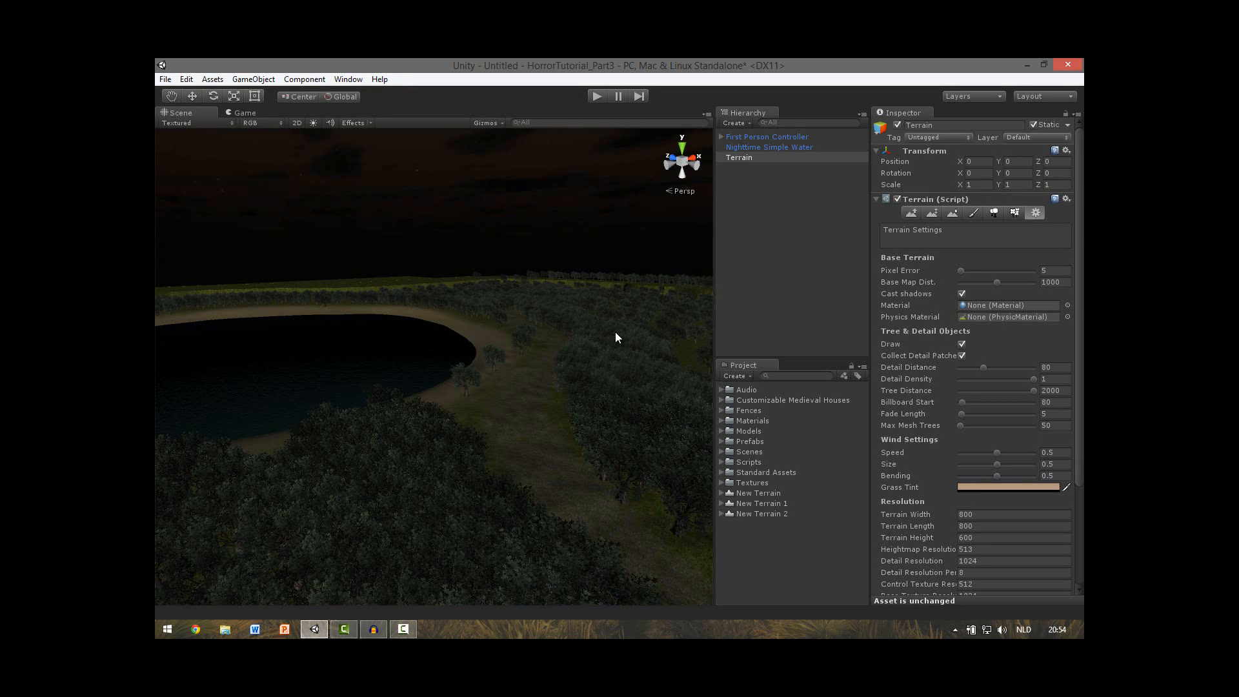
Step: Expand the Customizable Medieval Houses folder and sample the ground height at the far end of the path with Paint Height
click(721, 400)
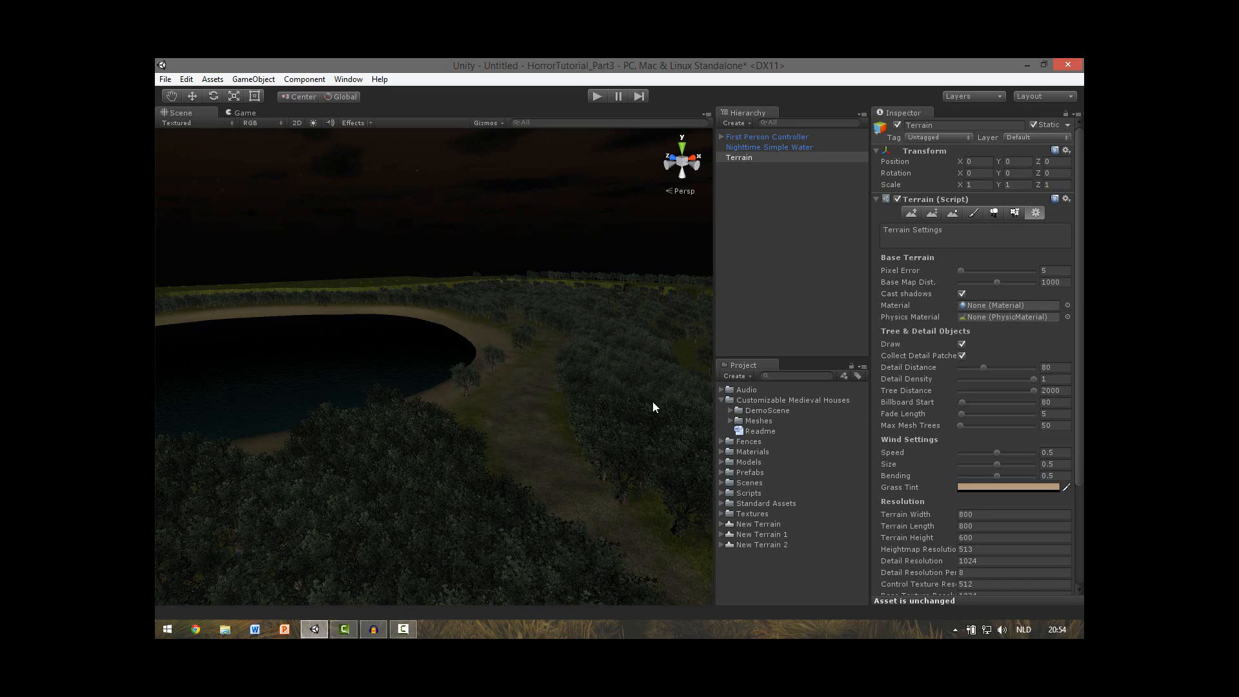
right_drag(652, 406, 480, 384)
key(s)
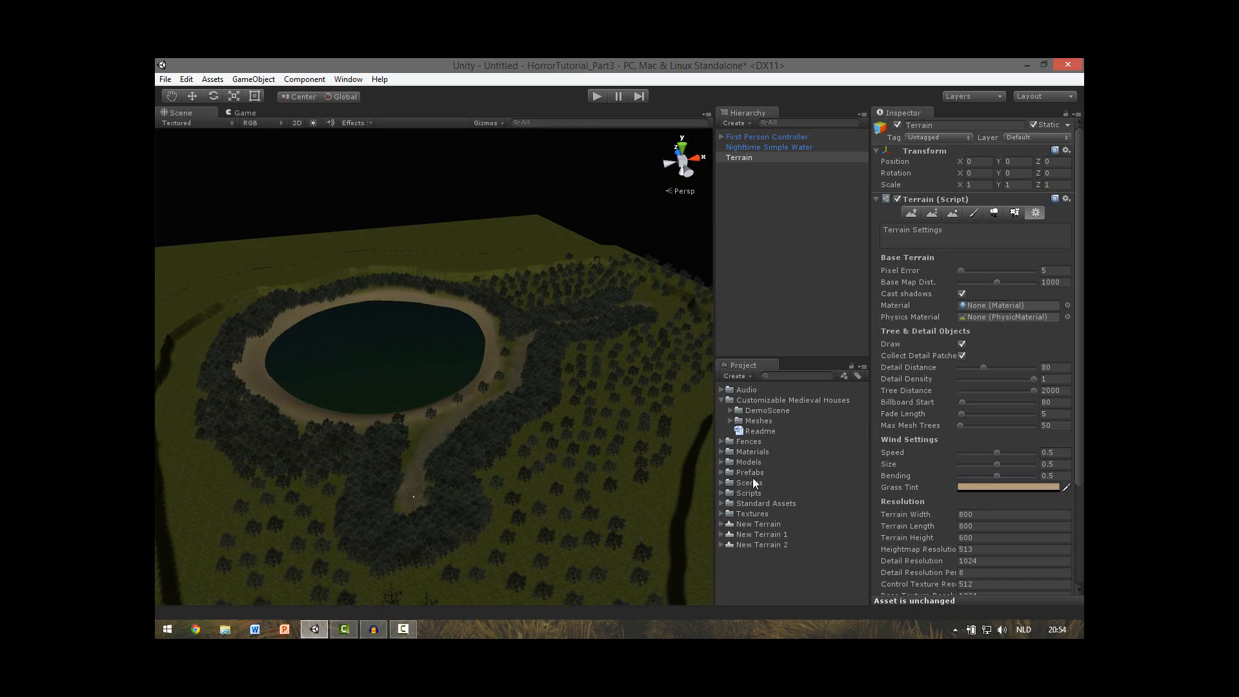
right_drag(645, 445, 452, 491)
key(w)
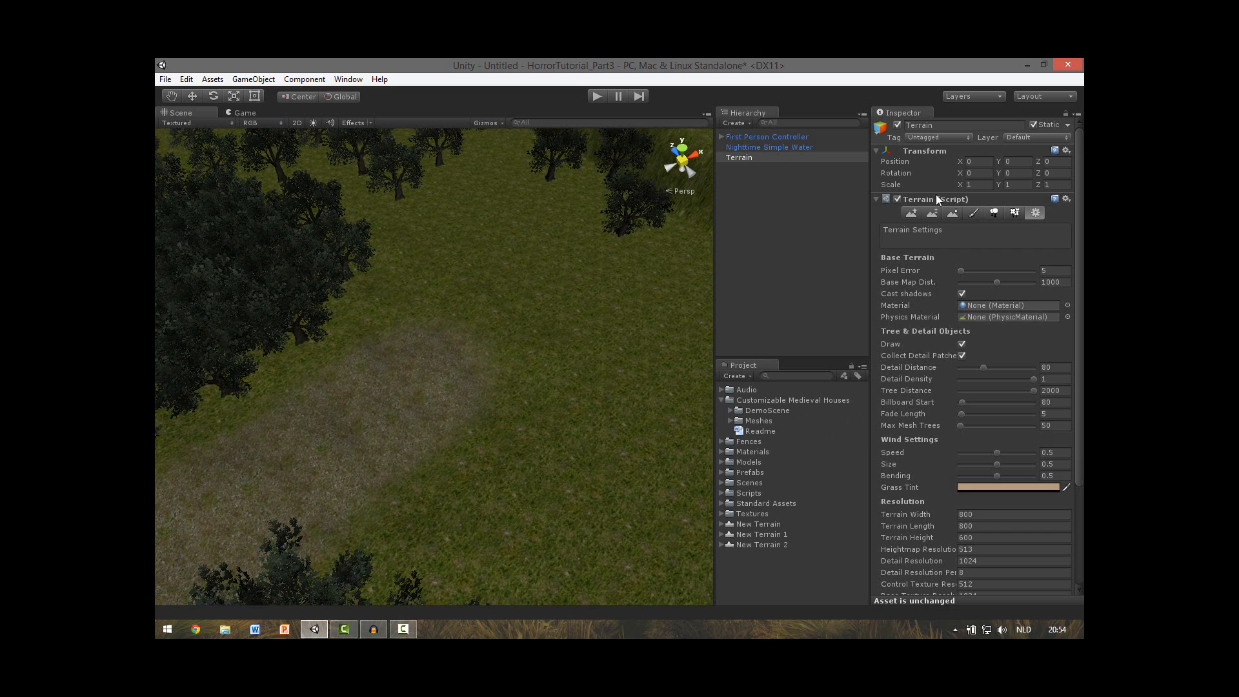
click(932, 214)
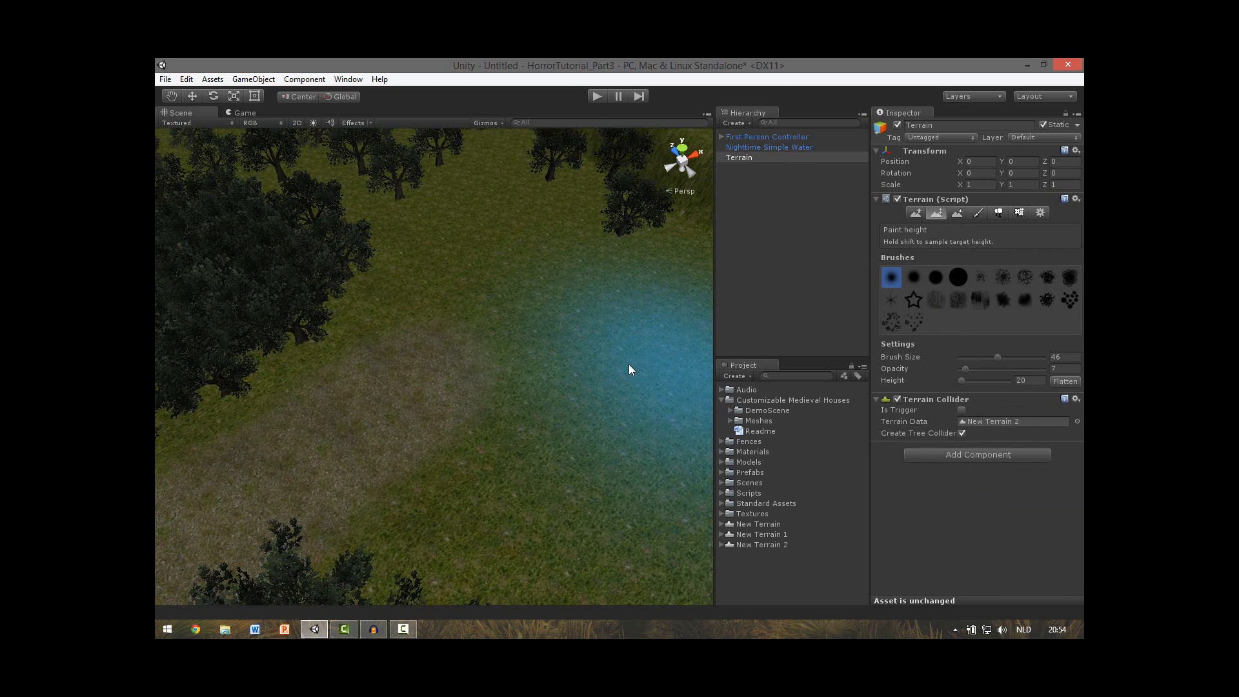
shift+click(417, 411)
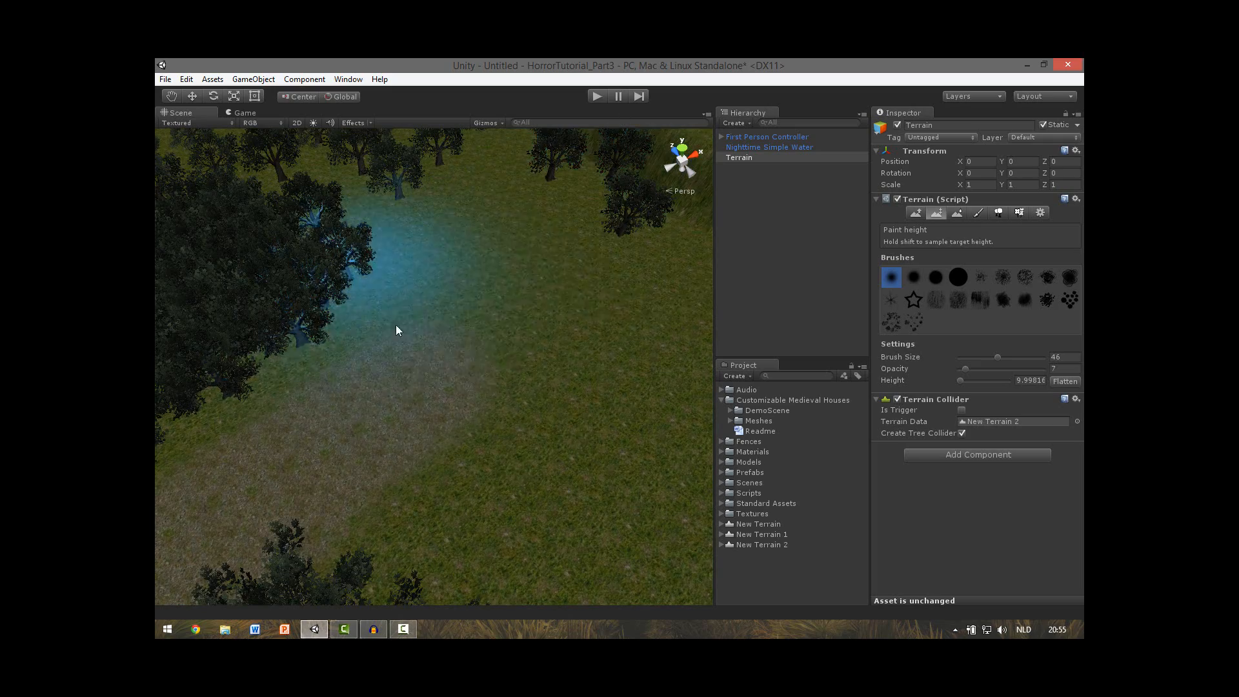
Step: Place dense BigTree trees around the grassy clearing at the path's end, using brush size 11.7 and tree density 83
right_drag(504, 320, 607, 273)
scroll(620, 273, down, 3)
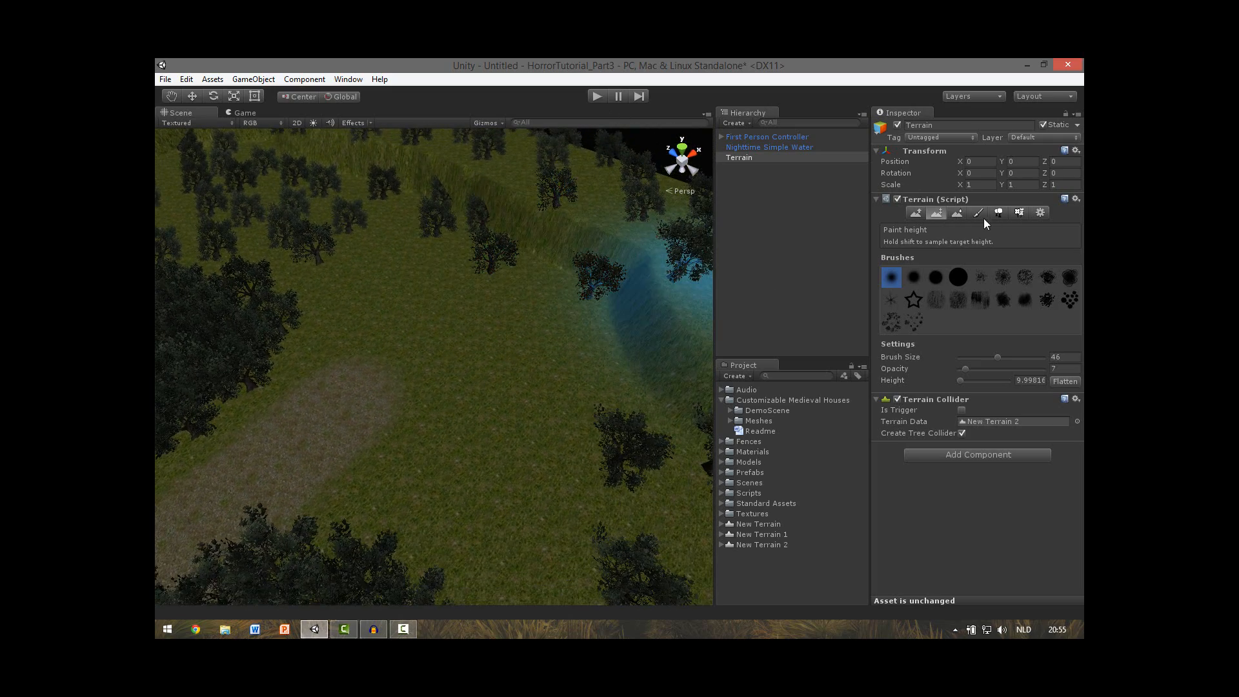
click(998, 212)
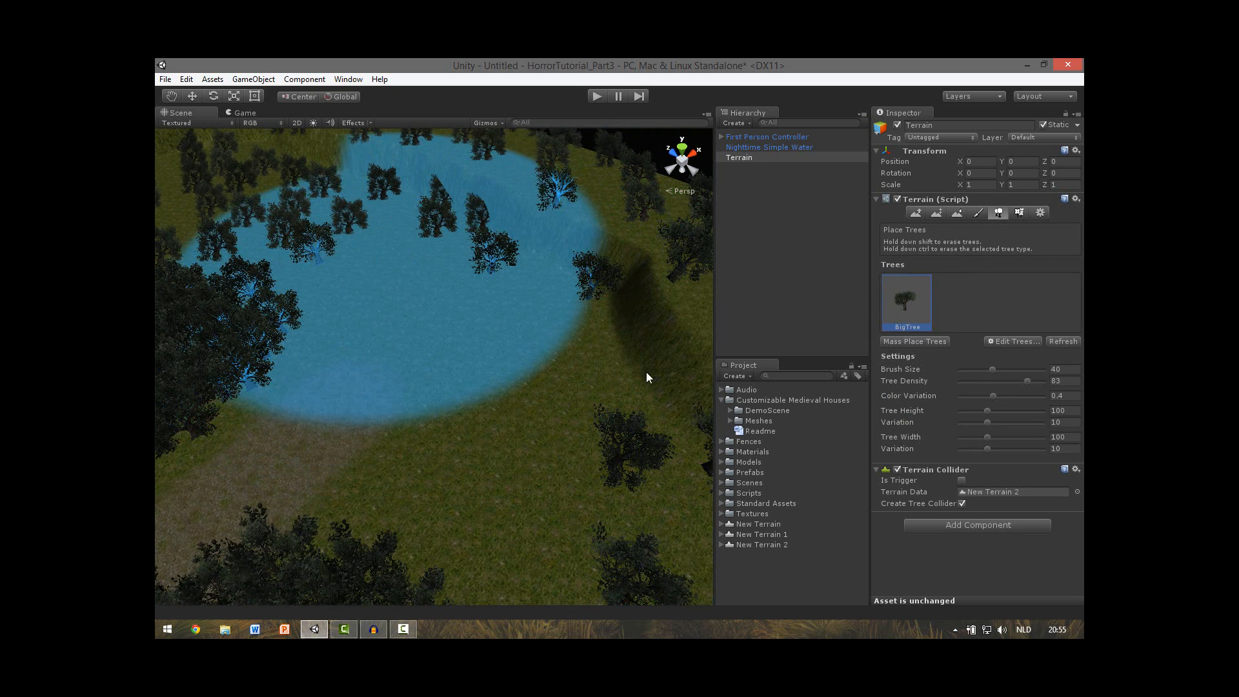
mouse_move(667, 244)
mouse_down()
mouse_move(338, 199)
mouse_move(412, 271)
mouse_move(514, 238)
mouse_move(524, 195)
mouse_move(334, 133)
mouse_move(361, 183)
mouse_move(636, 188)
mouse_move(695, 342)
mouse_move(645, 578)
mouse_move(393, 636)
mouse_move(622, 509)
mouse_up()
right_drag(529, 409, 391, 312)
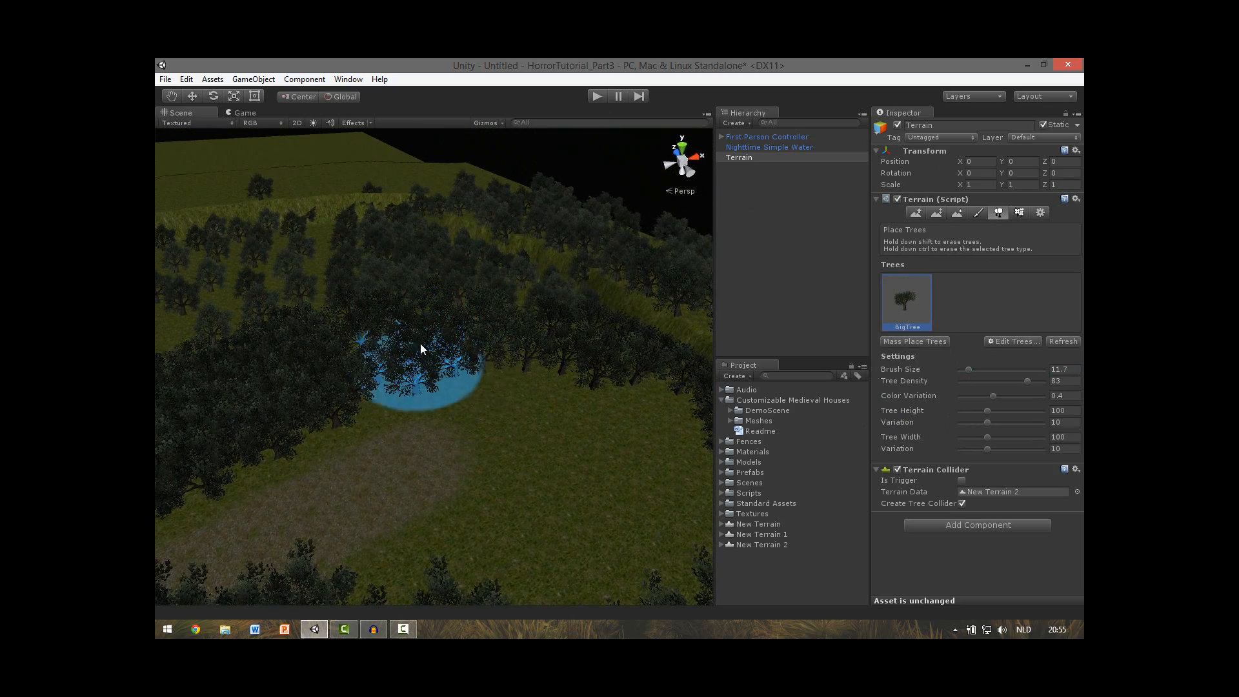
mouse_move(445, 368)
right_down()
mouse_move(699, 437)
mouse_move(462, 307)
mouse_move(374, 213)
right_up()
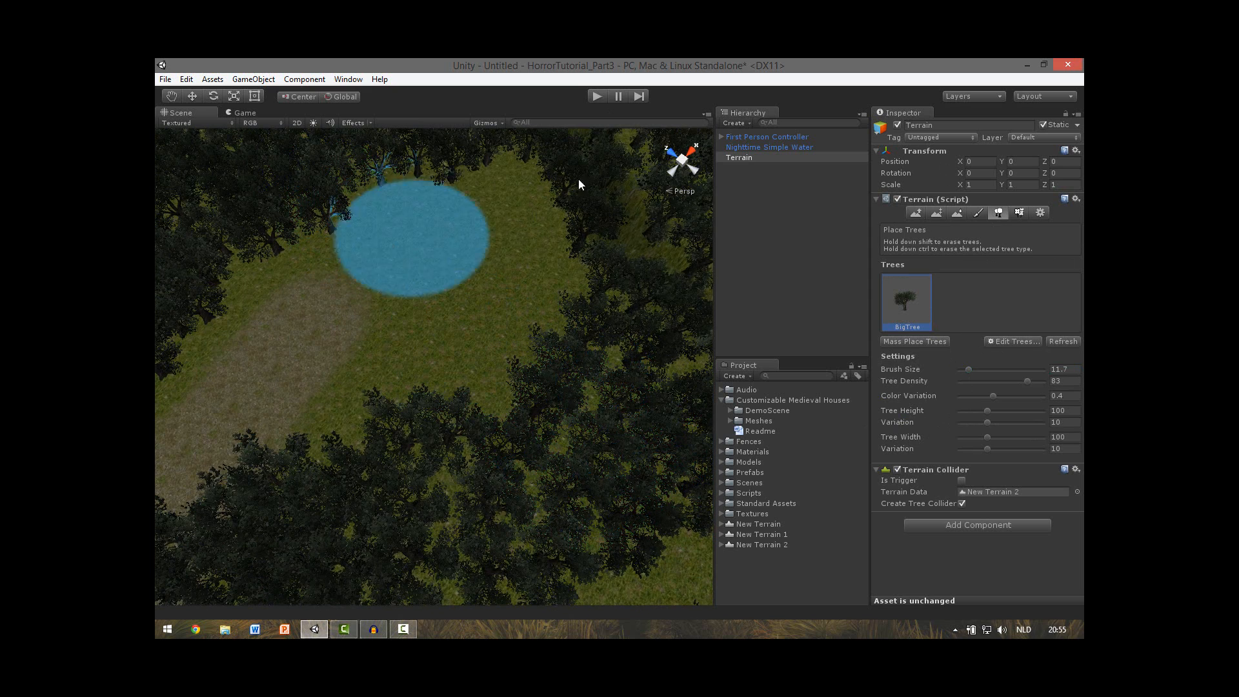
click(915, 213)
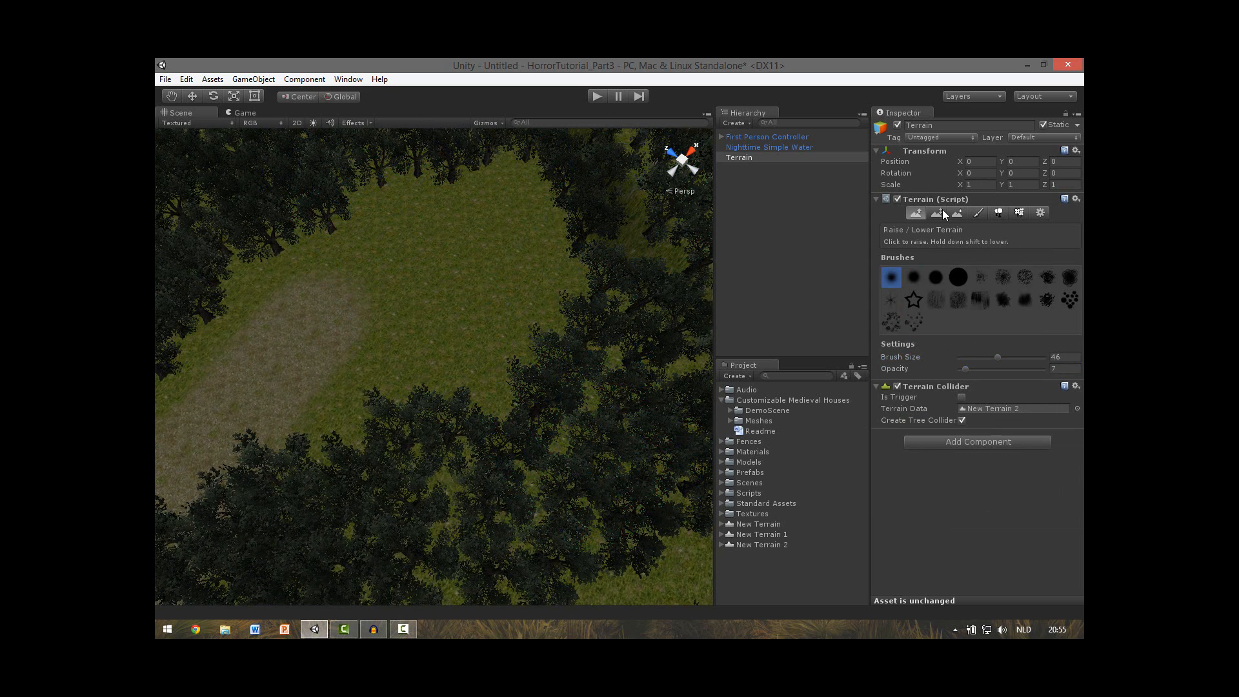
Step: Place the House_A, House_B, House_C and House_D meshes in the clearing at the path's end
click(729, 421)
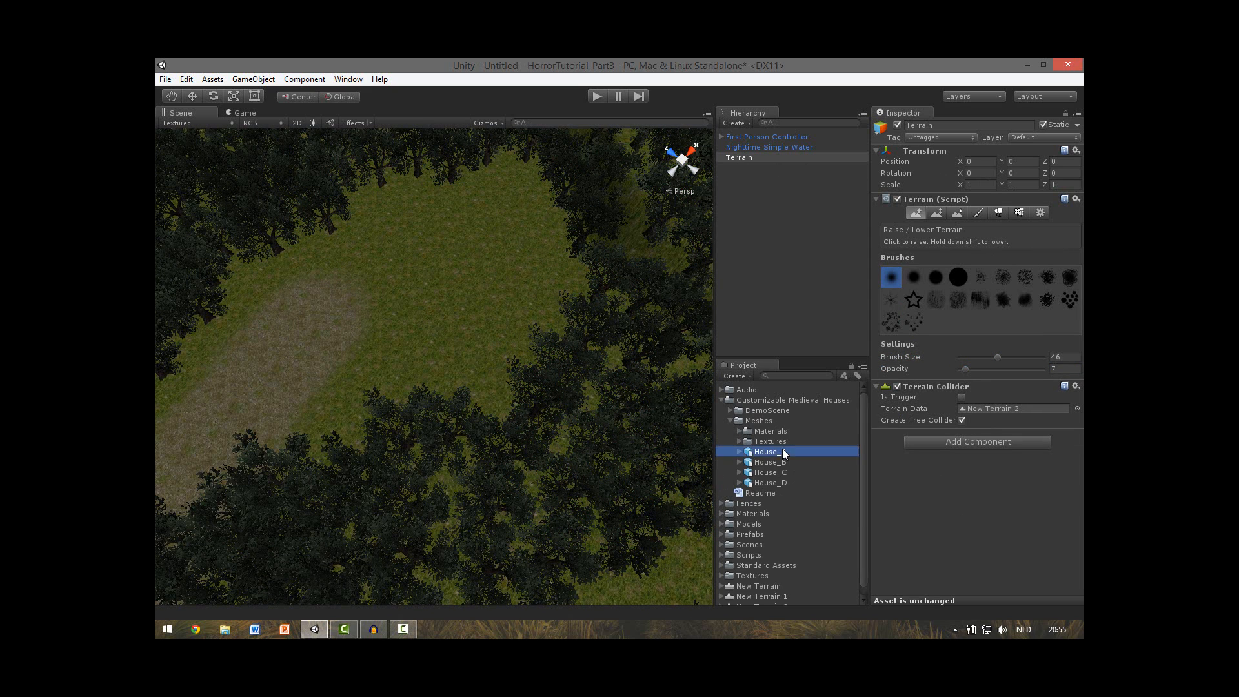
click(770, 451)
drag(773, 453, 466, 255)
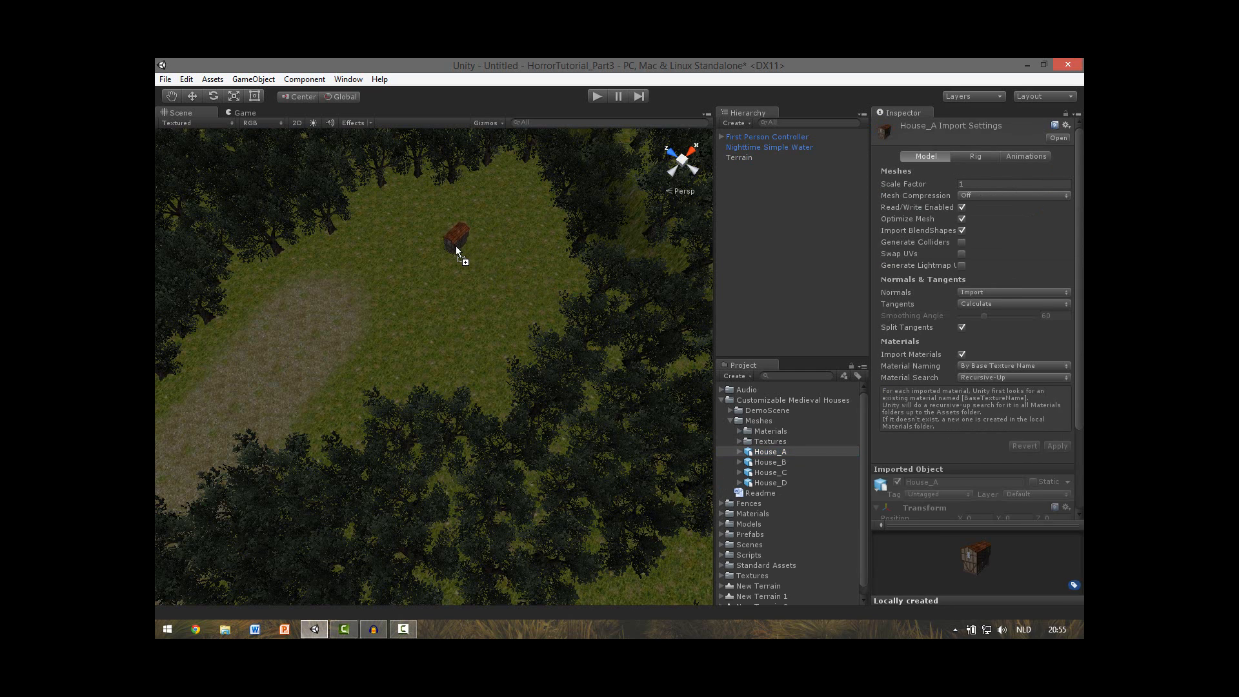
drag(773, 463, 424, 232)
click(758, 482)
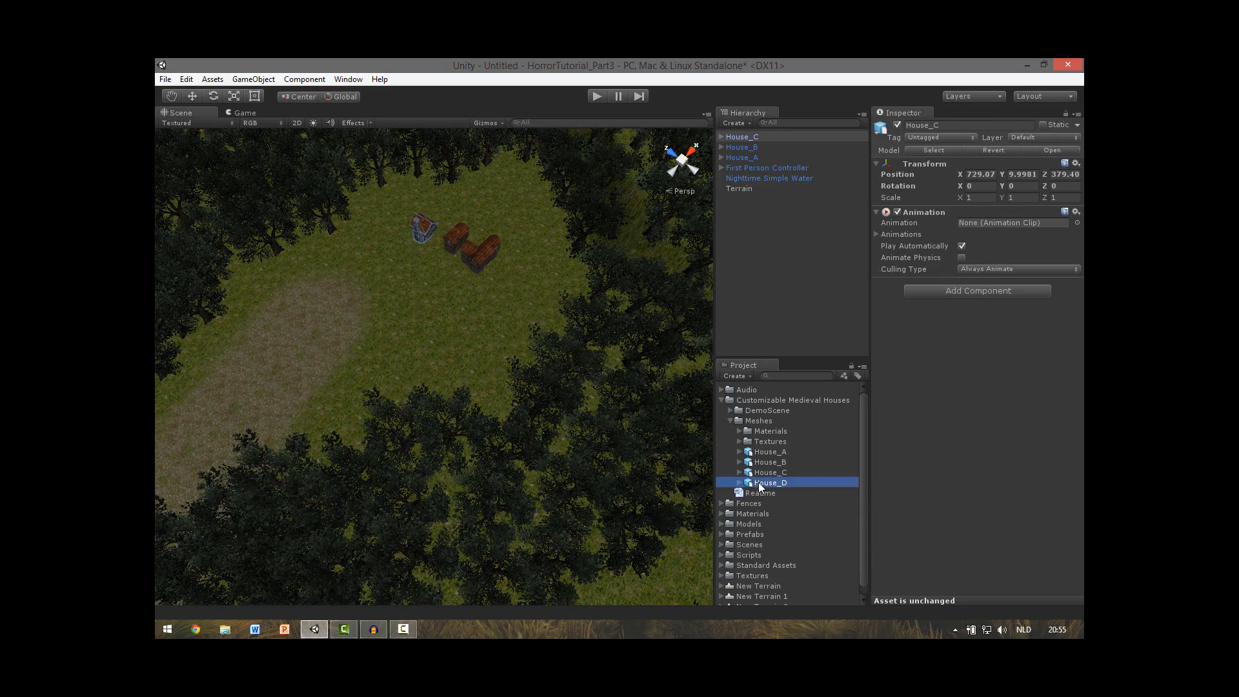
drag(758, 482, 570, 280)
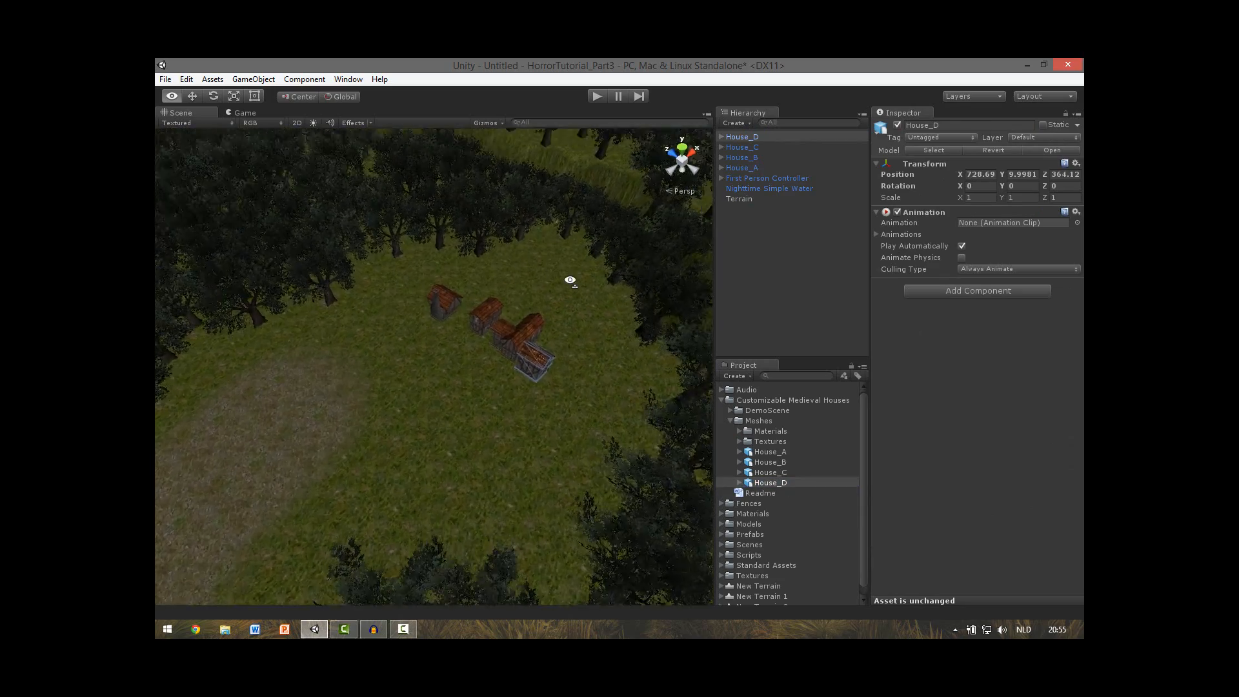
Step: Enlarge House_B in the clearing to a uniform scale of about 1.69
key(w)
right_drag(570, 280, 688, 226)
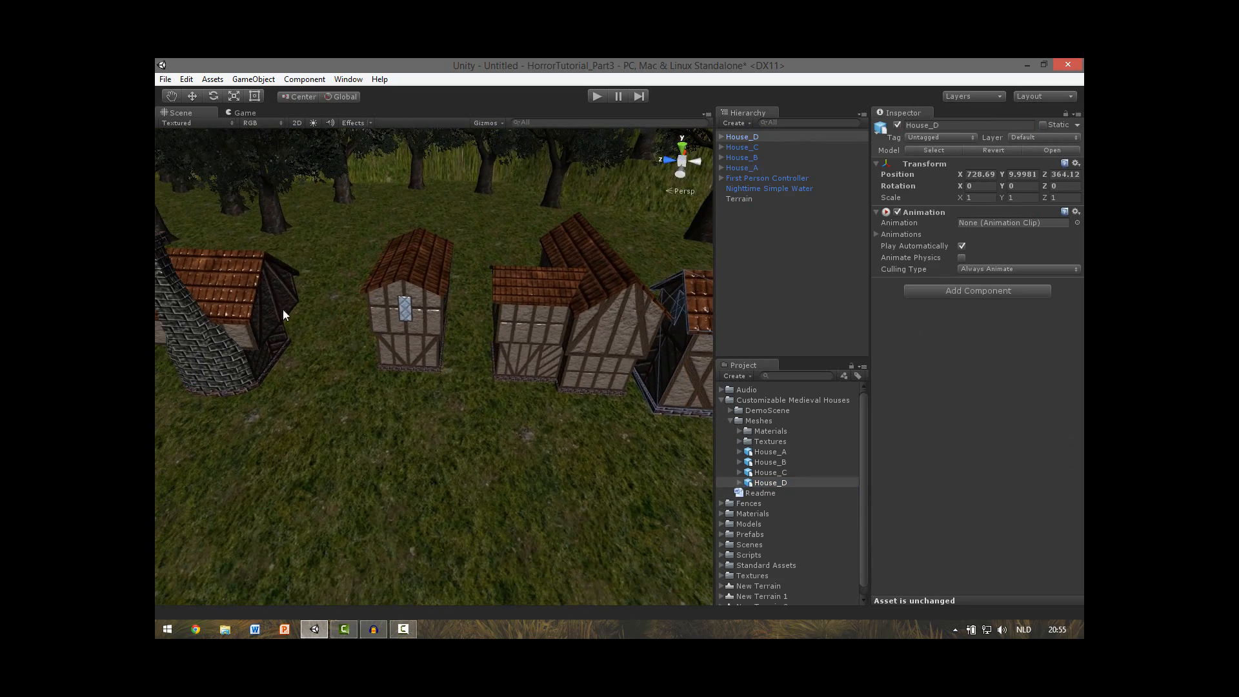
key(s)
right_drag(457, 331, 460, 319)
click(501, 362)
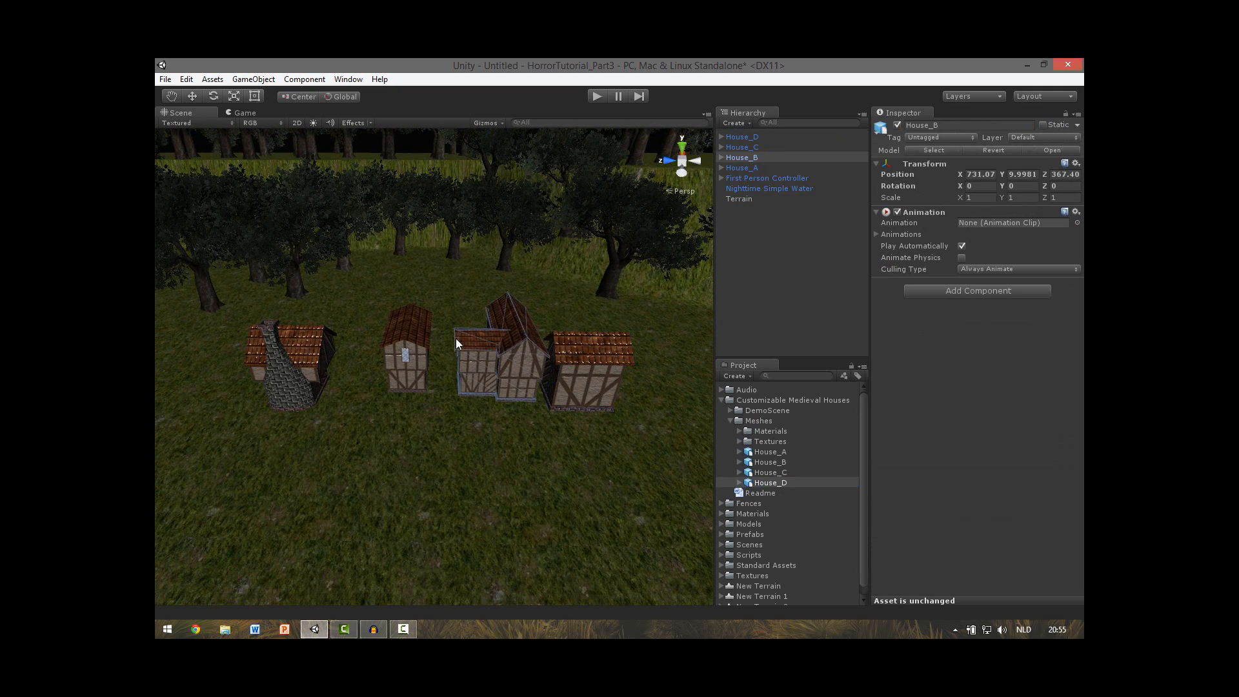
key(e)
key(r)
drag(511, 334, 514, 281)
key(w)
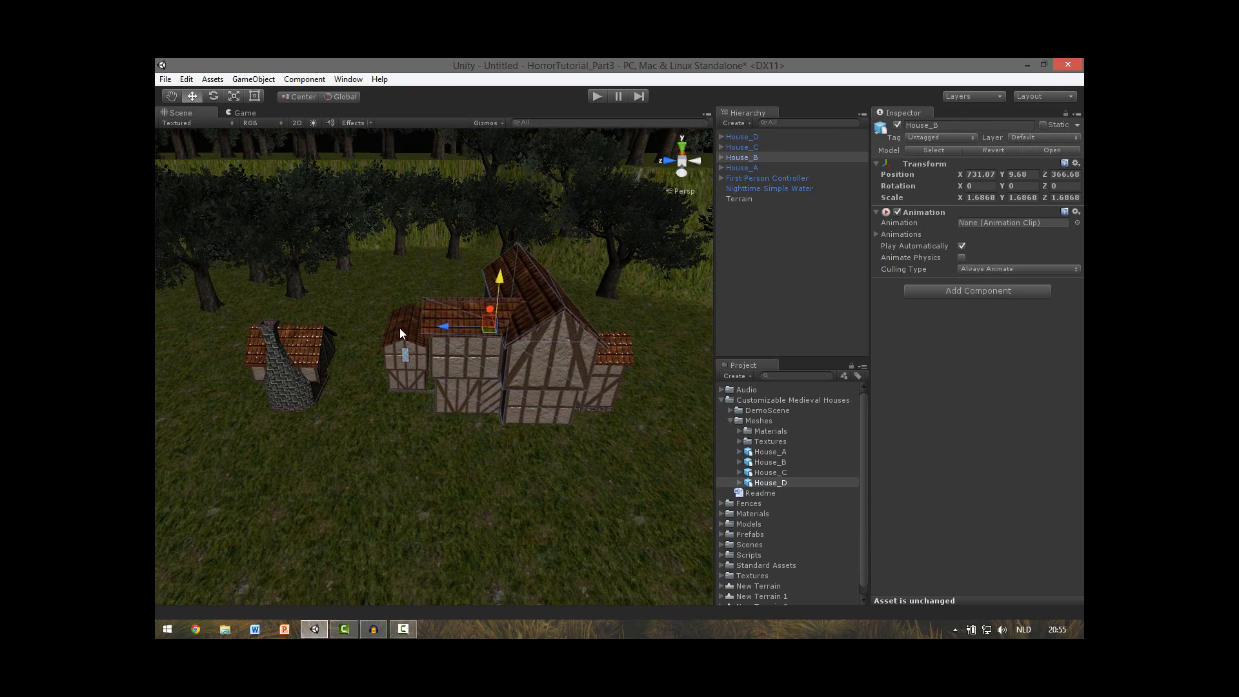
Step: Enlarge the small windowed house beside House_B until it adjoins House_B's wall
click(406, 342)
key(e)
key(r)
drag(405, 345, 417, 287)
key(w)
click(516, 312)
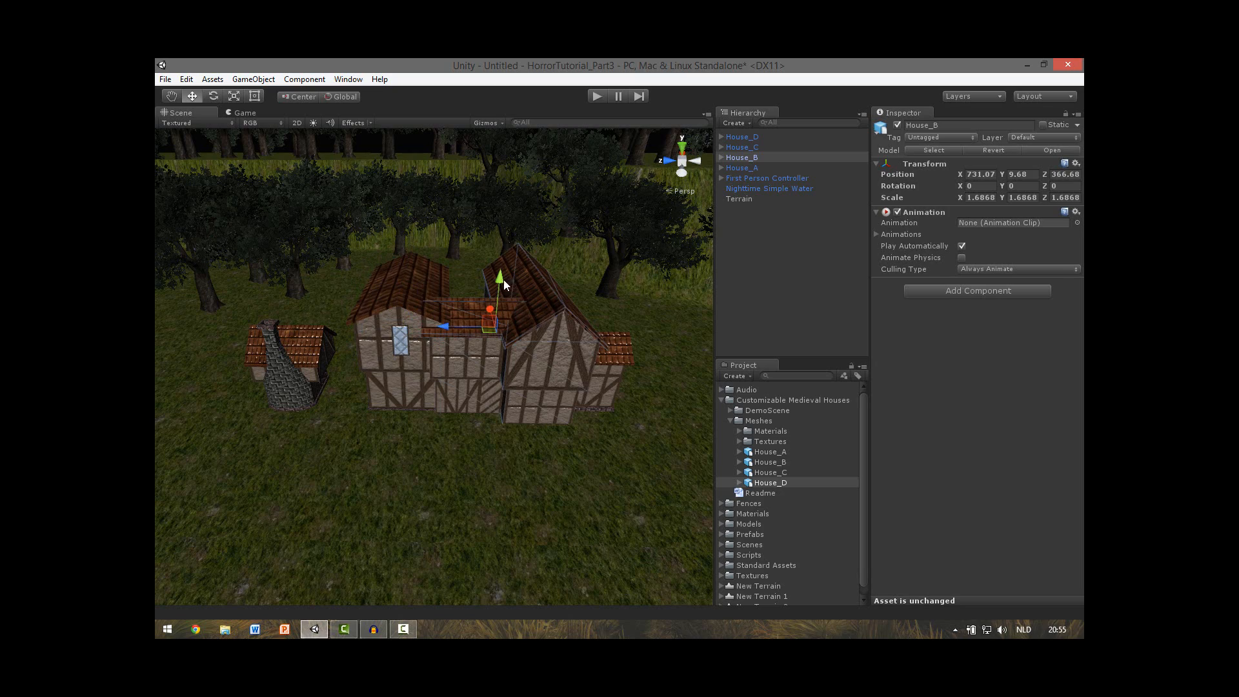
drag(504, 282, 503, 279)
Step: Rotate House_C, the house with the chimney, about -89 degrees around its vertical axis
click(609, 373)
right_drag(608, 373, 643, 344)
key(w)
click(299, 370)
key(e)
drag(299, 370, 427, 281)
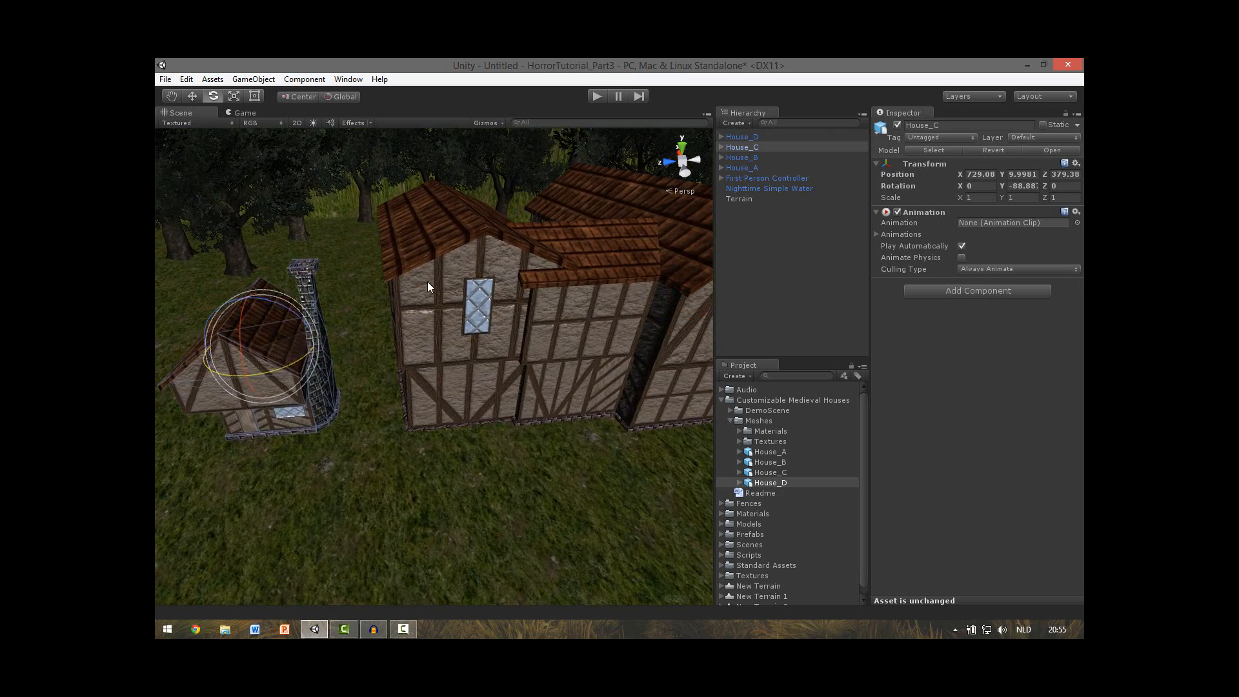
Step: Enlarge House_C and shift it toward the neighbouring houses
key(r)
drag(262, 346, 326, 316)
key(w)
drag(247, 299, 247, 284)
right_drag(303, 348, 342, 323)
drag(423, 169, 423, 169)
Step: Scale up another house in the row and shift the houses closer together
right_drag(423, 258, 374, 343)
click(374, 343)
key(r)
drag(445, 281, 477, 258)
key(w)
click(343, 257)
click(303, 281)
drag(343, 256, 322, 290)
drag(274, 288, 301, 288)
Step: Rotate the selected house and slide the adjoining houses together into one connected row
right_drag(301, 289, 335, 310)
key(e)
drag(346, 311, 292, 329)
key(w)
right_drag(292, 329, 413, 362)
click(419, 362)
drag(405, 333, 399, 341)
right_drag(398, 341, 394, 342)
drag(395, 337, 415, 322)
Step: Rotate House_D at the end of the row to about -243 degrees around its vertical axis
click(439, 374)
key(e)
drag(423, 414, 637, 346)
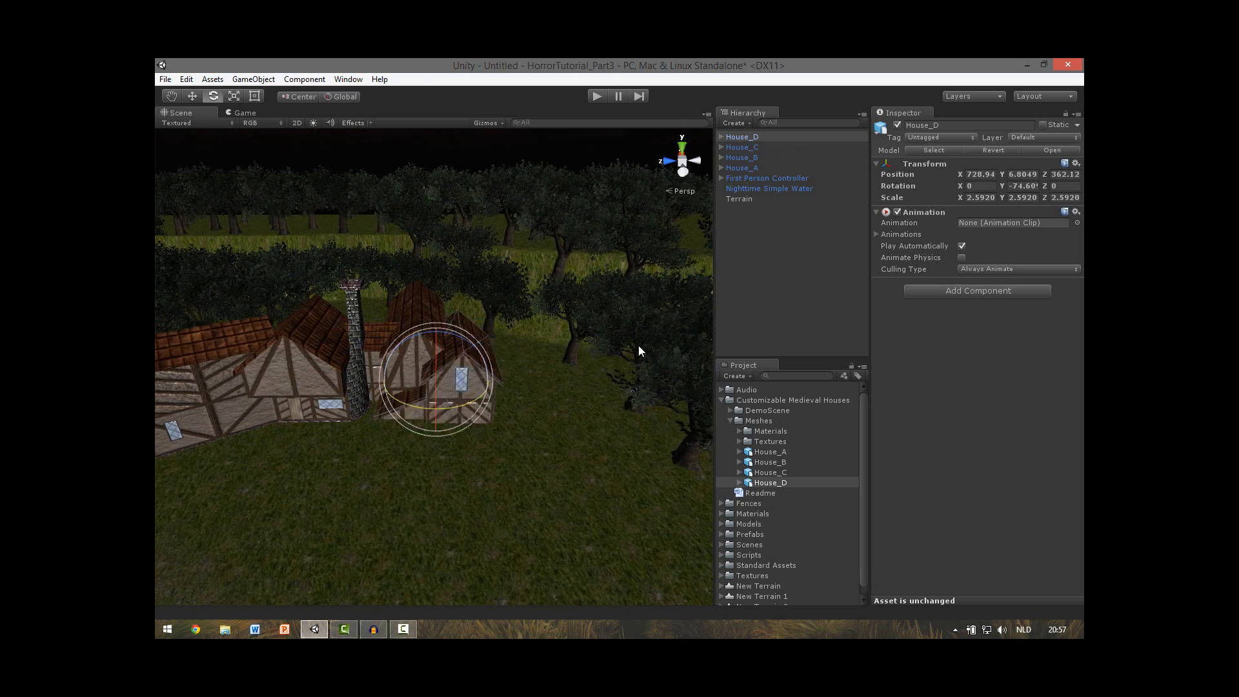
key(w)
key(e)
drag(435, 363, 673, 276)
key(w)
right_drag(441, 438, 432, 362)
Step: Adjust the positions of House_B and House_D so their walls join the rest of the row
click(445, 291)
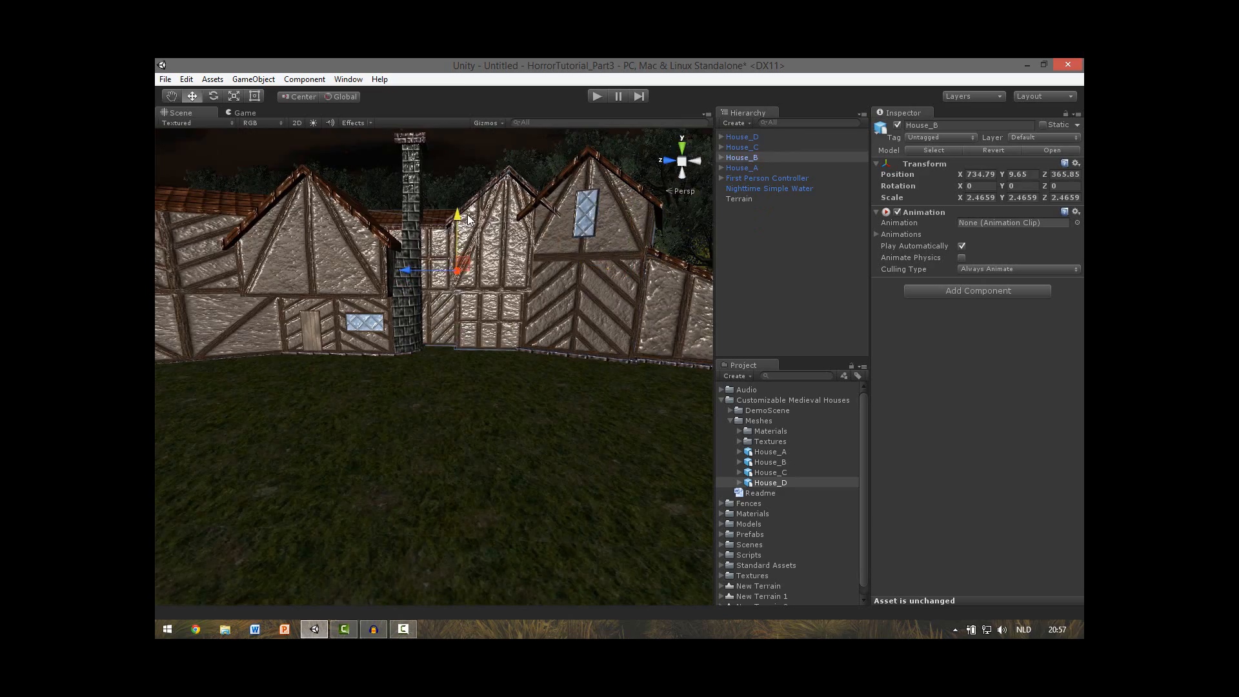
drag(460, 268, 466, 261)
right_drag(466, 260, 491, 348)
click(523, 361)
drag(481, 330, 487, 336)
right_drag(487, 336, 503, 470)
Step: Paint a narrow dirt trail from the path to the house door on the Terrain, using brush size 1 and opacity 26
right_drag(389, 317, 532, 357)
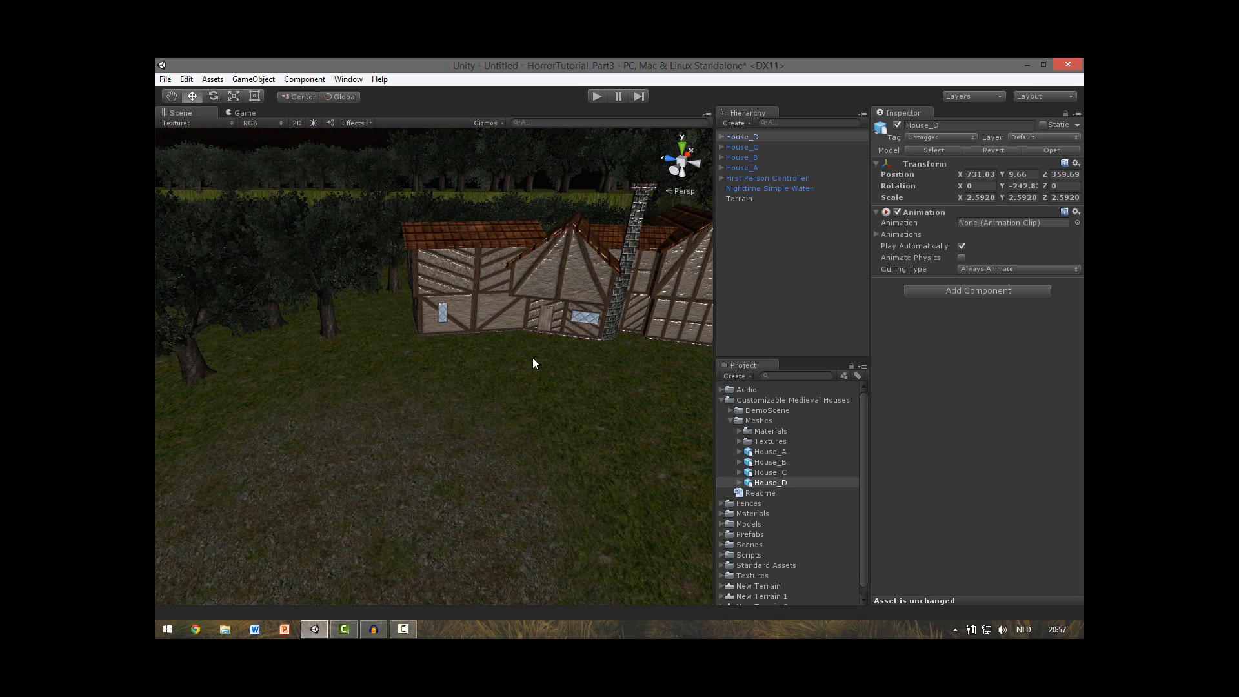
right_drag(544, 315, 544, 350)
click(741, 198)
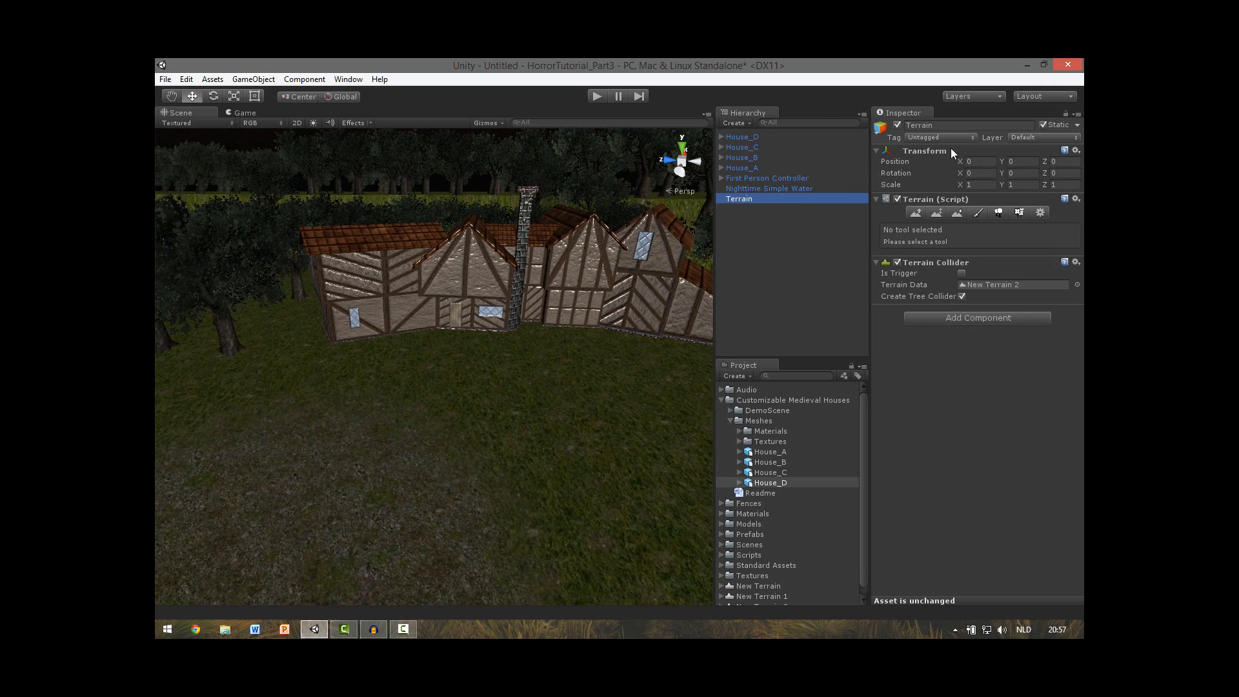
click(976, 213)
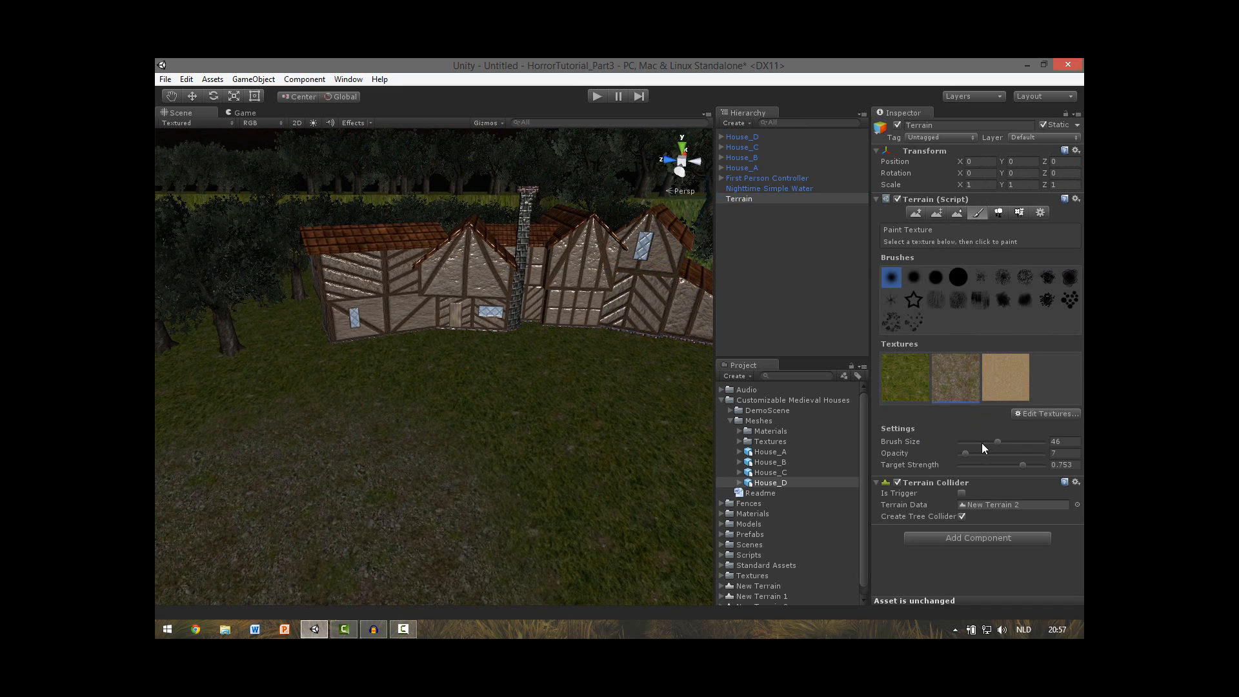
drag(981, 442, 958, 443)
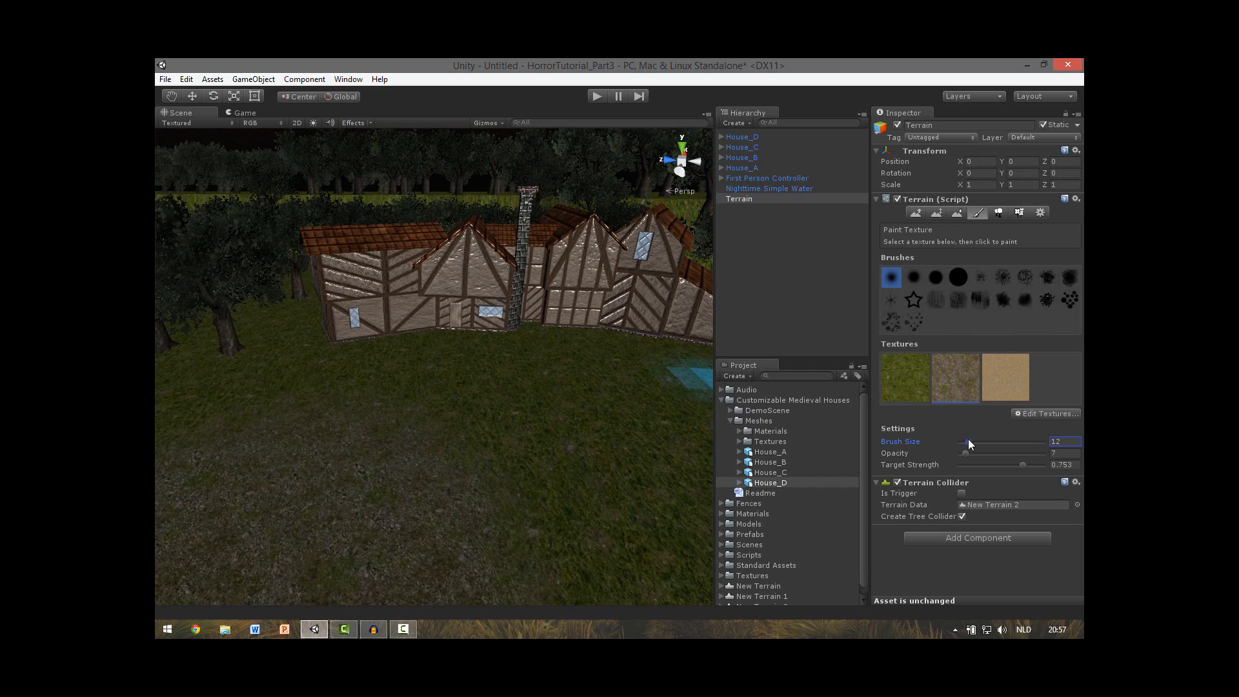
drag(970, 452, 967, 451)
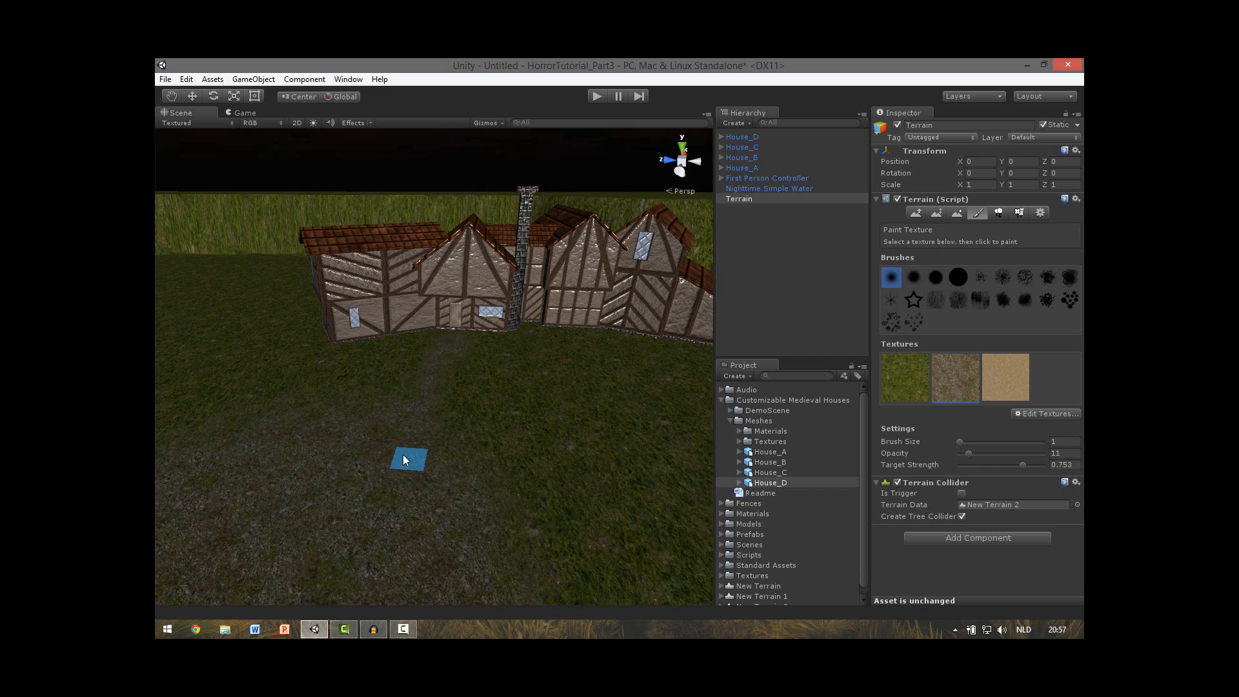
drag(969, 453, 981, 453)
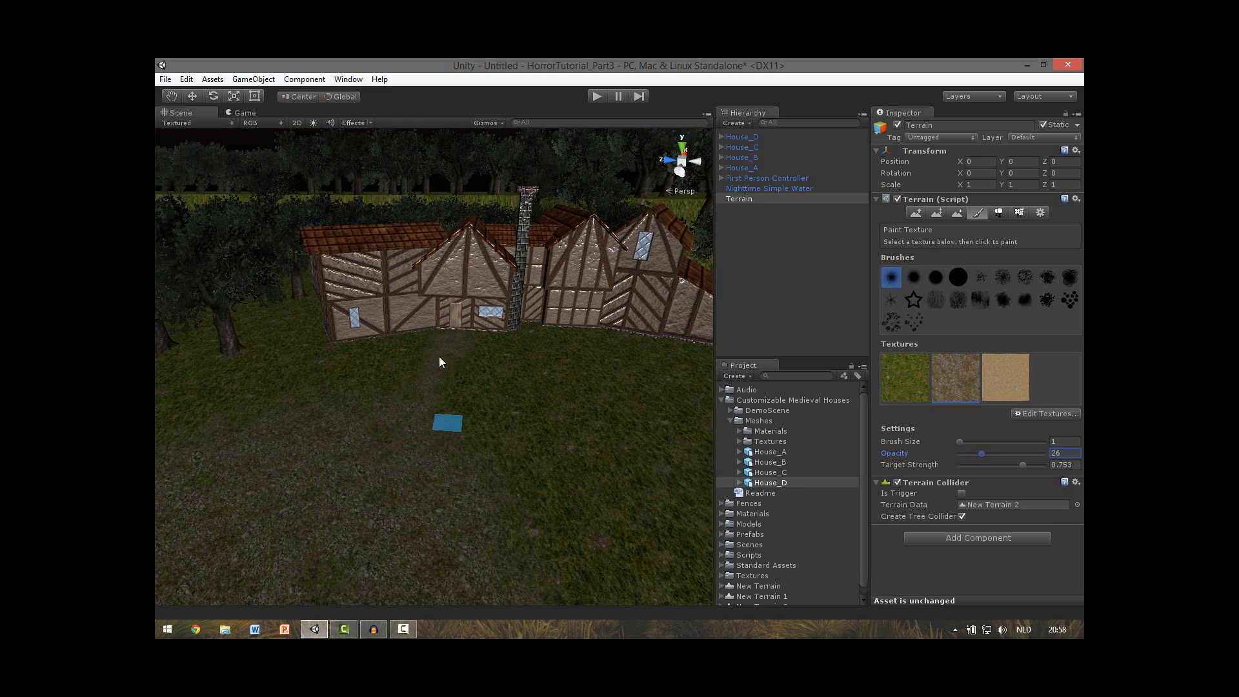
drag(458, 344, 436, 358)
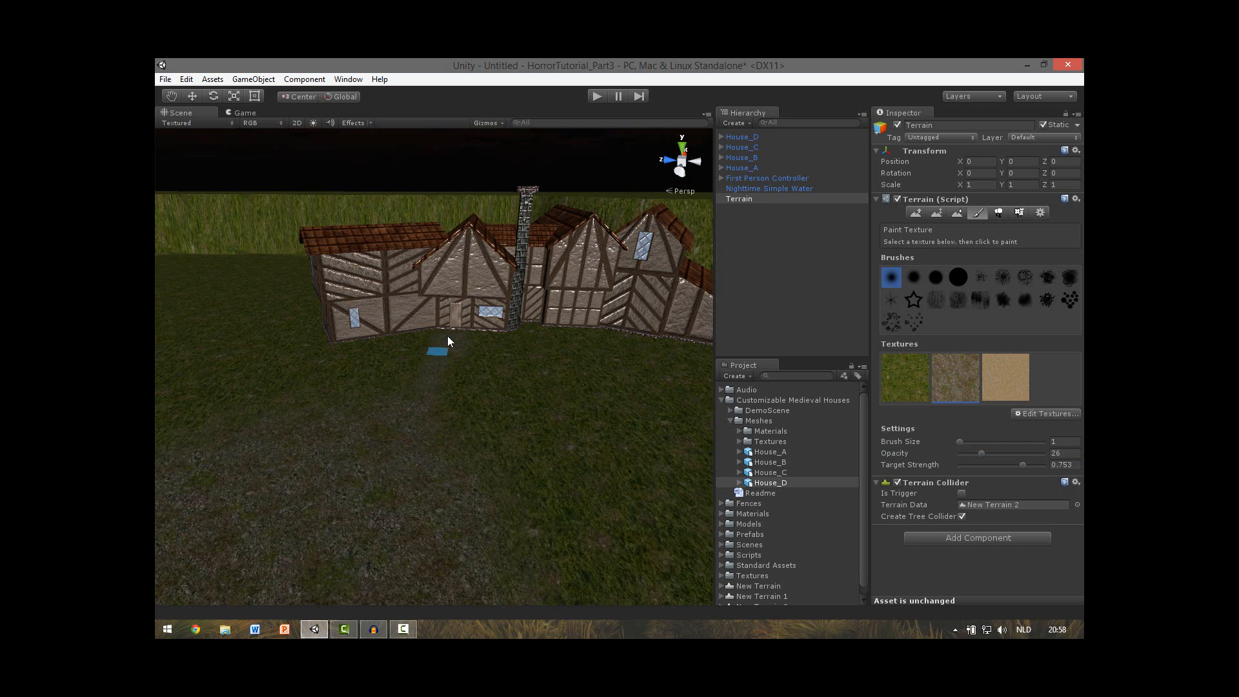
Step: Widen the dirt trail to the door with brush size 2, and paint grass texture along the path's edges
click(1060, 440)
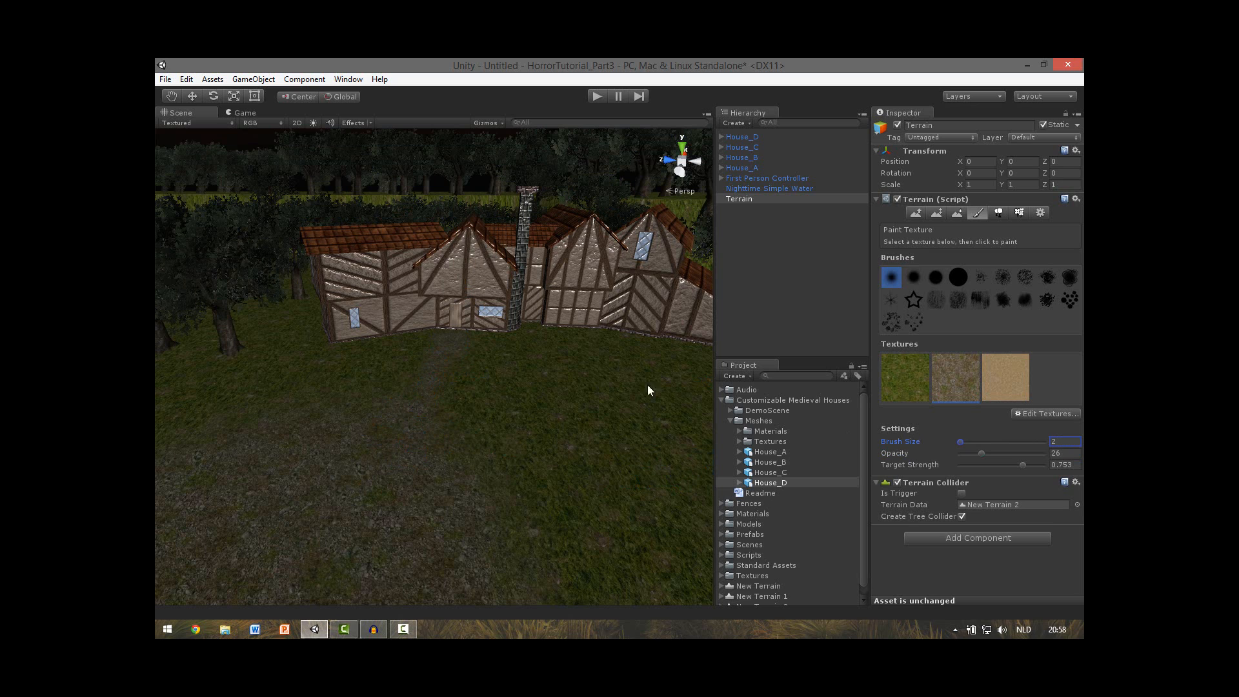
mouse_move(453, 332)
mouse_down()
mouse_move(444, 351)
mouse_move(452, 312)
mouse_up()
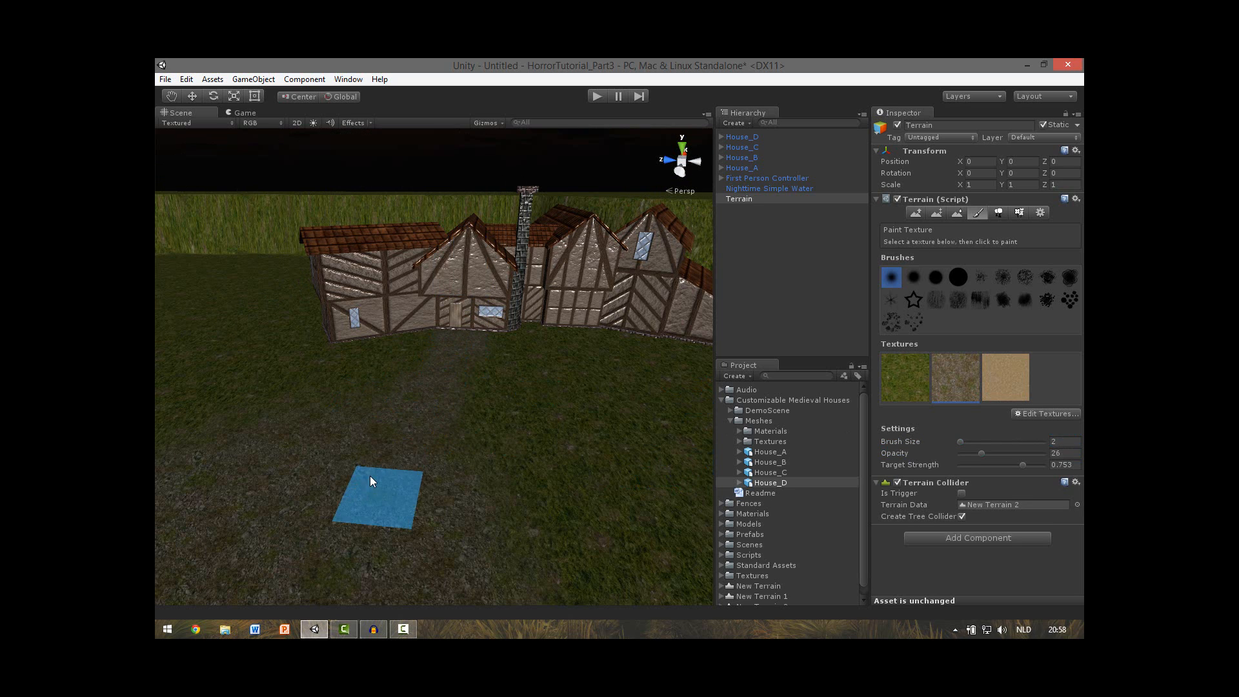
alt+drag(467, 349, 619, 384)
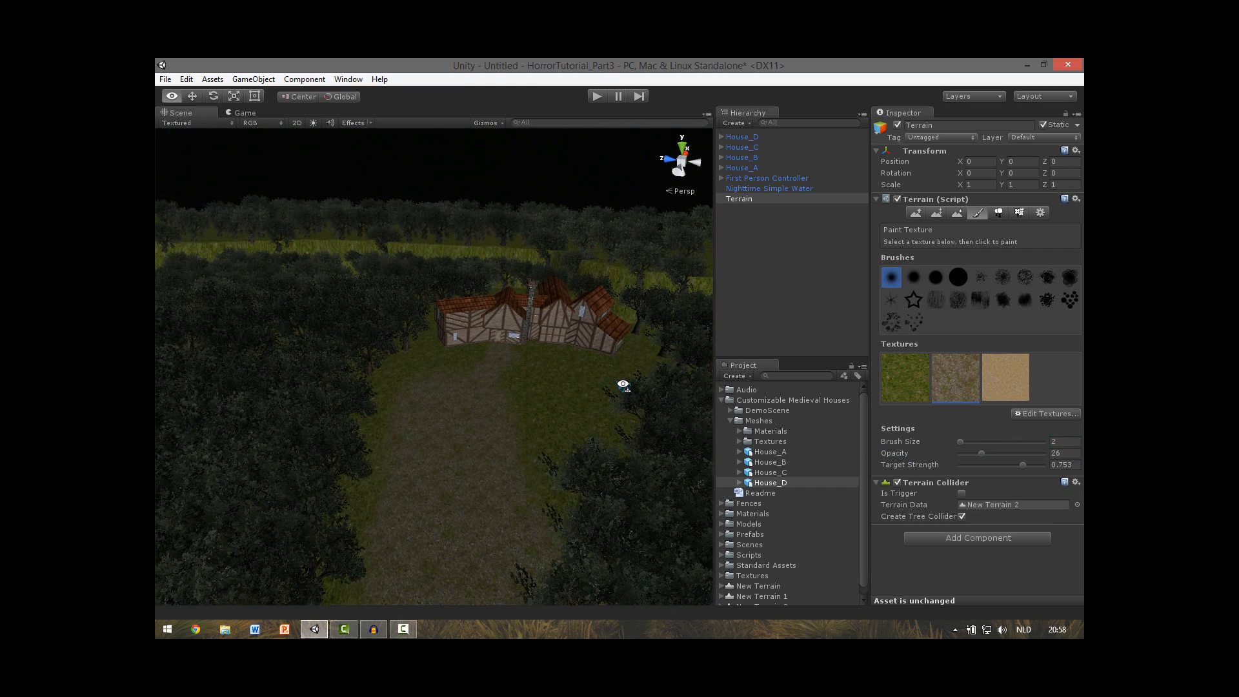
drag(421, 380, 405, 392)
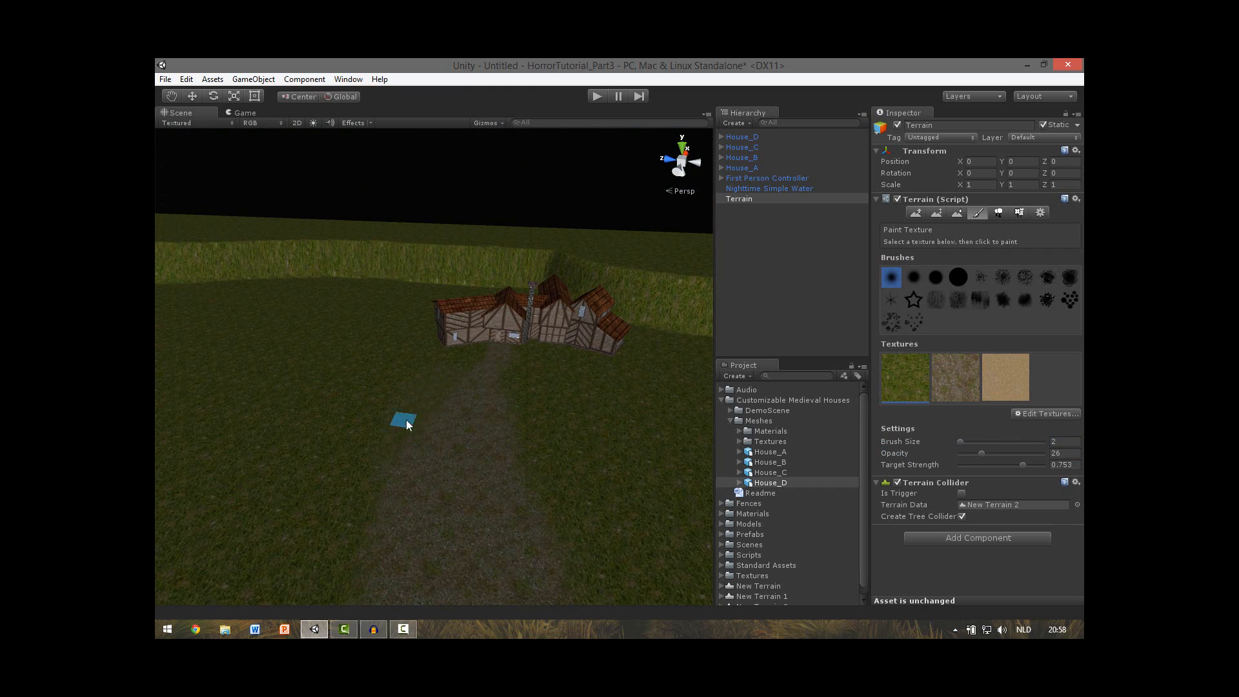
drag(406, 420, 414, 423)
mouse_move(512, 377)
mouse_down()
mouse_move(492, 435)
mouse_move(529, 537)
mouse_move(553, 546)
mouse_up()
Step: Expand the Fences folder and place the gate model on the path in front of the First Person Controller
key(s)
mouse_move(552, 441)
right_down()
mouse_move(520, 480)
mouse_move(531, 423)
mouse_move(548, 489)
mouse_move(641, 443)
mouse_move(640, 401)
mouse_move(594, 346)
mouse_move(578, 429)
mouse_move(553, 370)
right_up()
key(w)
key(s)
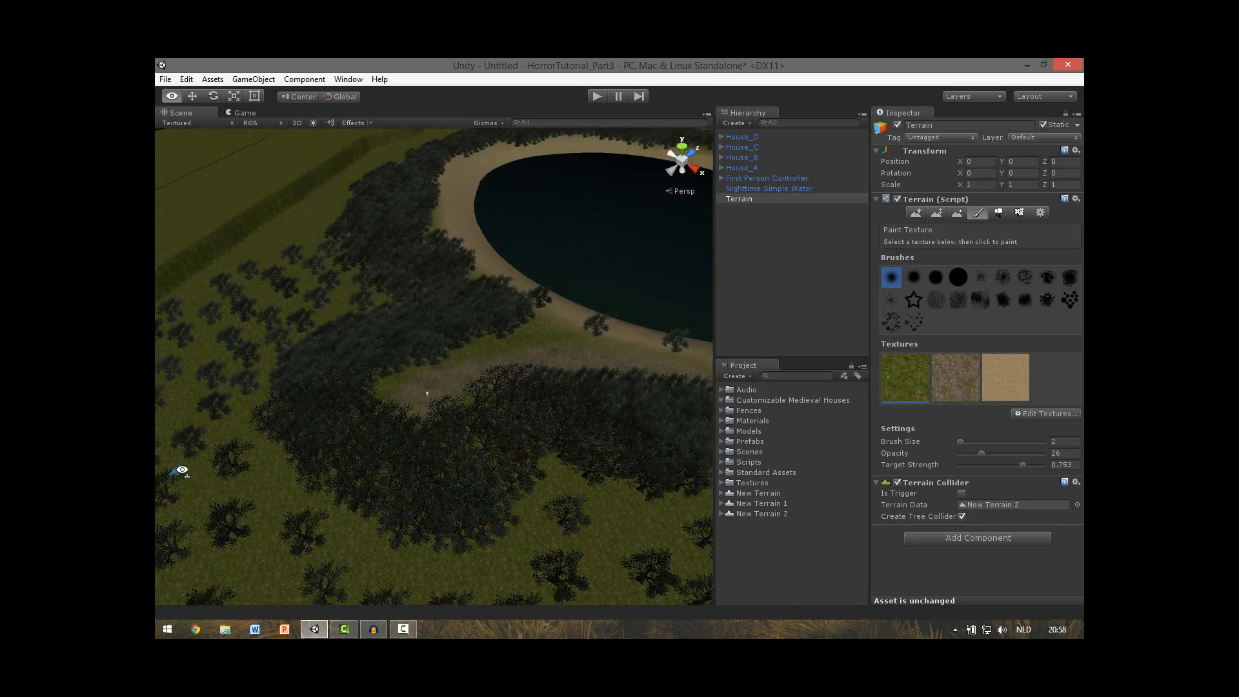
right_drag(182, 470, 232, 429)
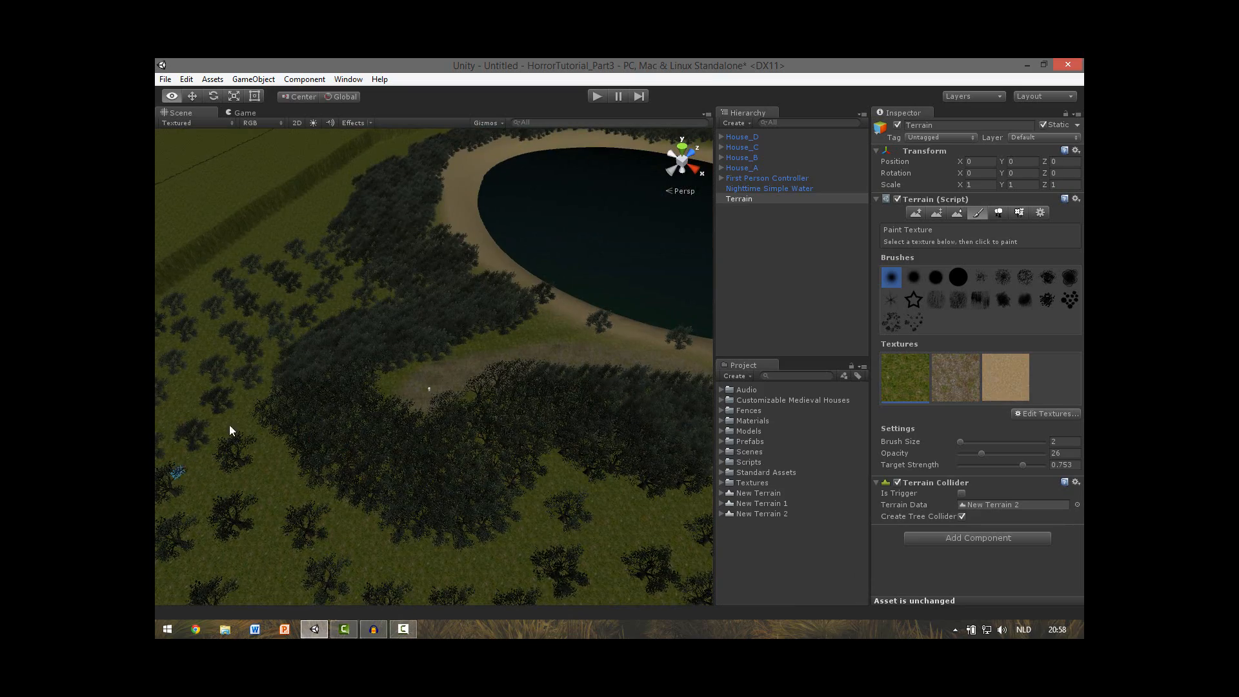
click(721, 411)
right_drag(490, 420, 690, 358)
key(w)
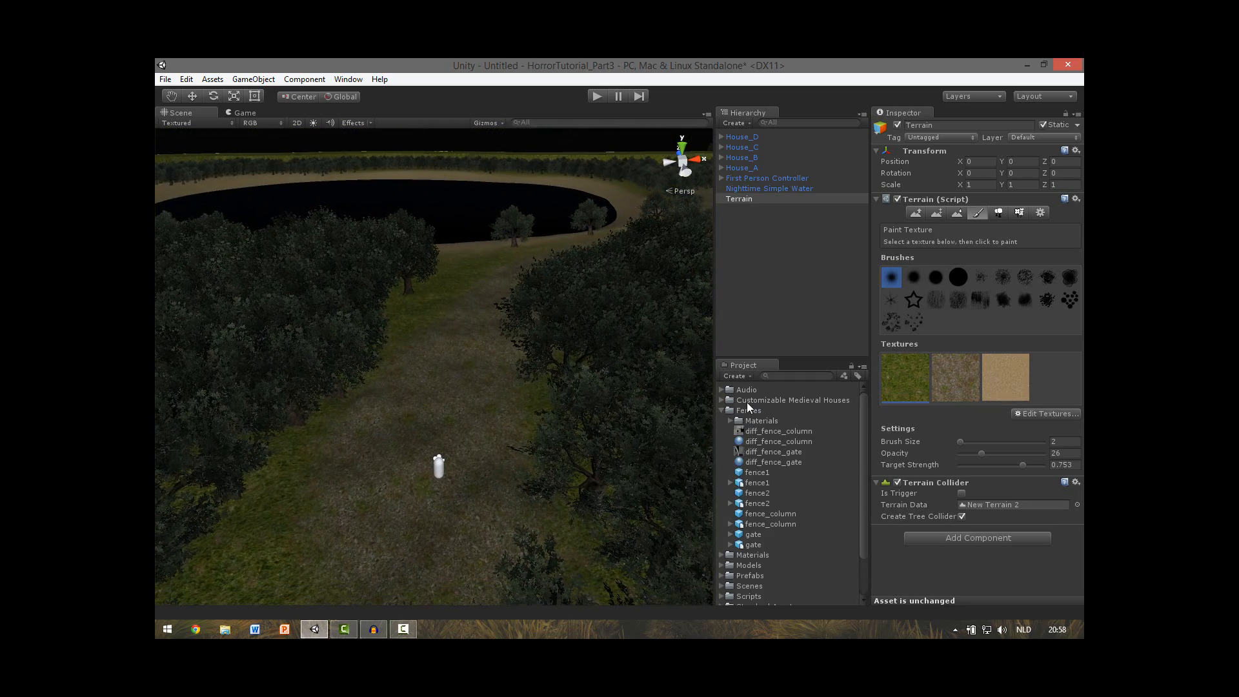
click(755, 538)
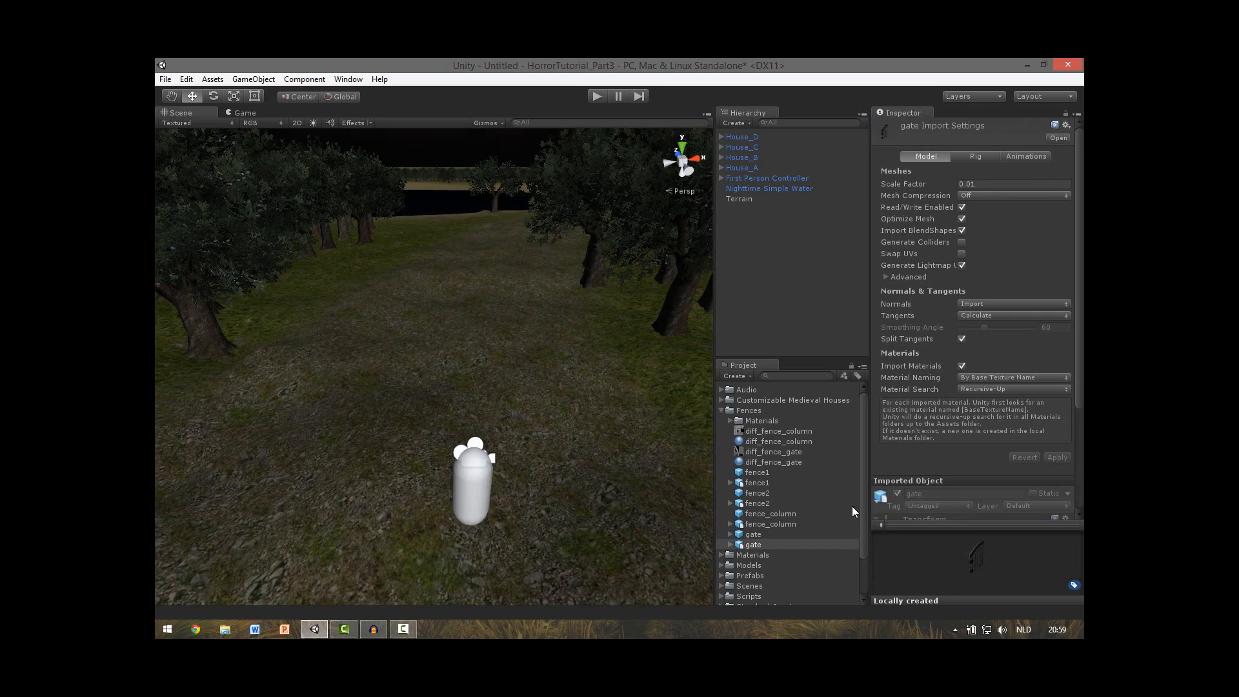
drag(754, 545, 485, 367)
Step: Scale the gate to about 2.82 and rotate it about 24 degrees around its vertical axis
drag(506, 292, 567, 187)
key(e)
key(r)
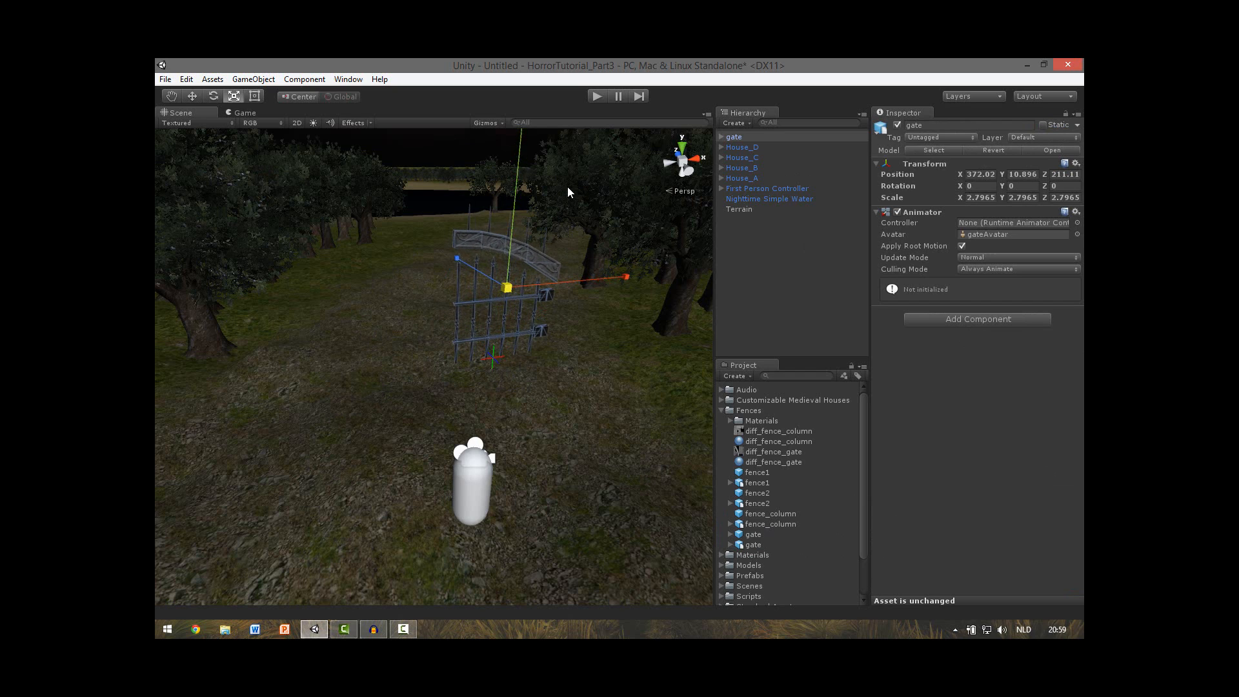
key(w)
key(e)
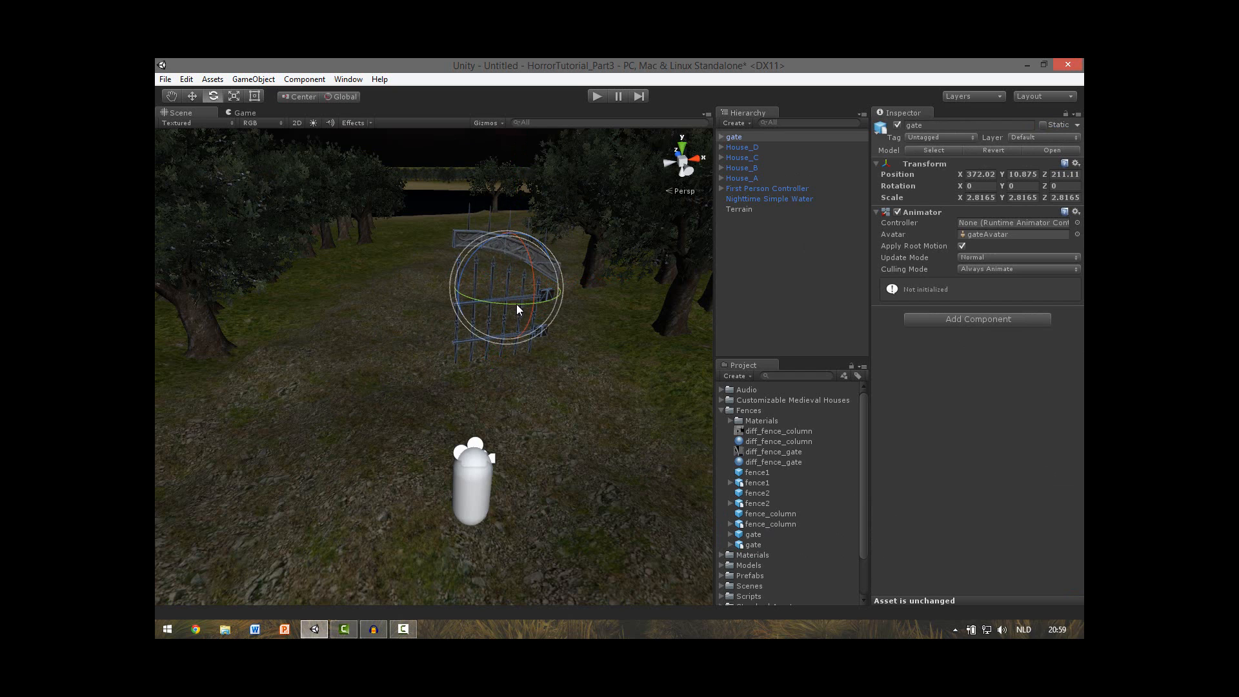
drag(516, 304, 469, 303)
Step: Enlarge the gate to a scale of about 3.07 and adjust its height to Y 11.01
right_drag(569, 396, 558, 282)
key(w)
key(s)
key(r)
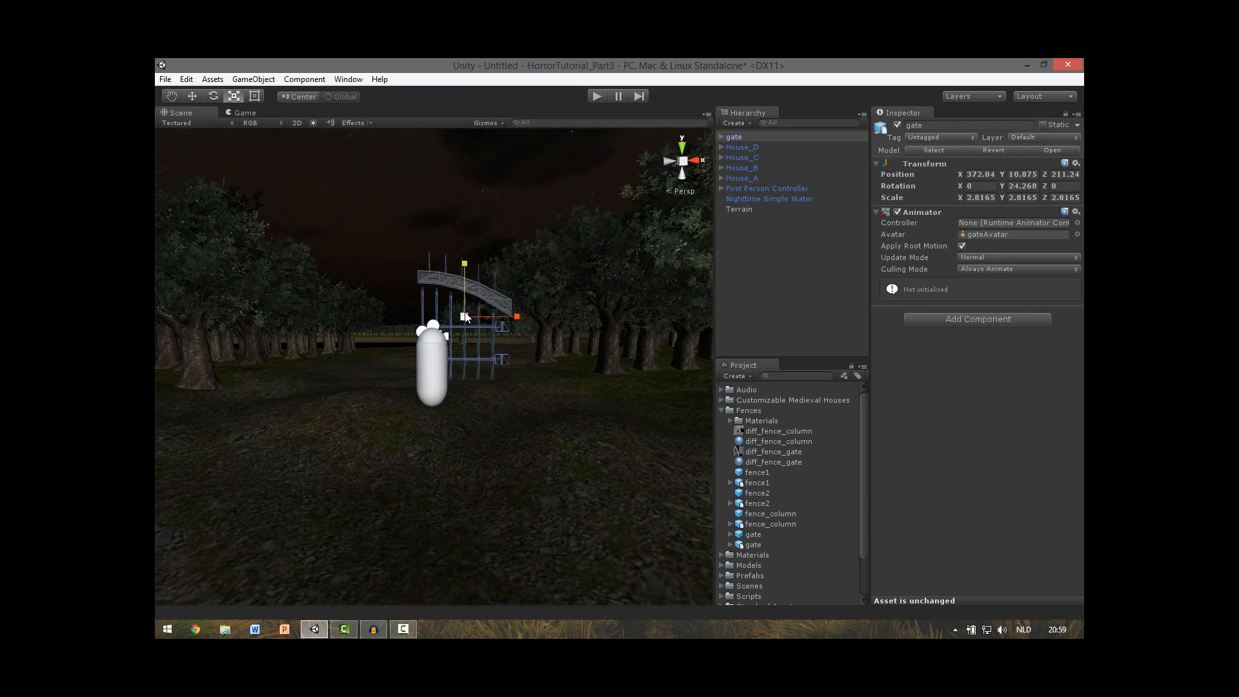
drag(466, 317, 469, 312)
key(w)
drag(467, 257, 469, 254)
Step: Move the gate farther along the path to about X 373.81, Z 214.75
right_drag(468, 254, 377, 405)
key(w)
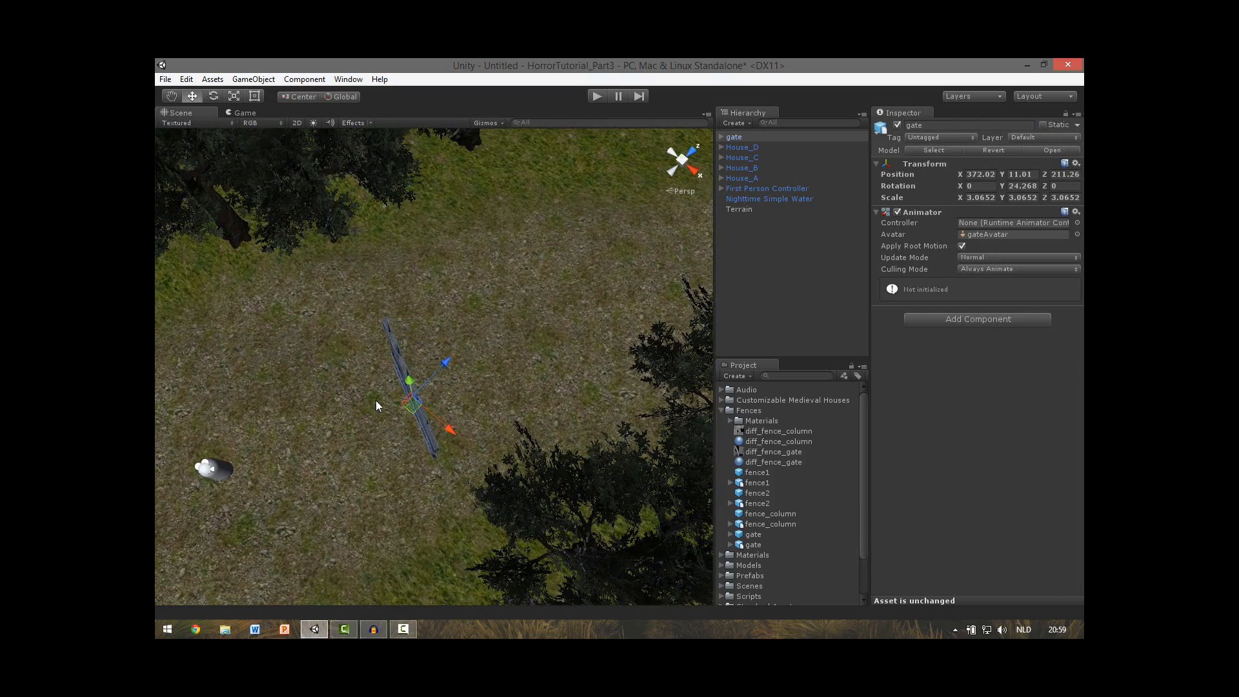
drag(411, 408, 503, 362)
right_drag(503, 361, 478, 292)
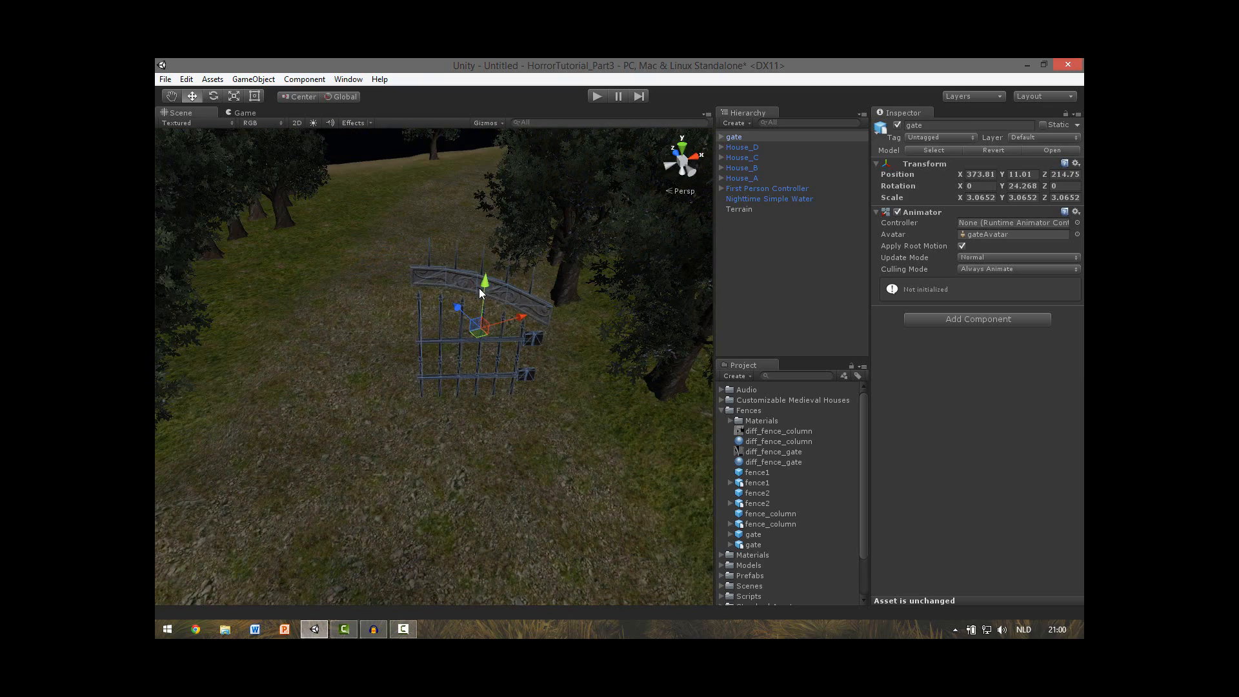
Step: Duplicate the gate, move the copy beside the original, and rotate it to about 207 degrees as the opposite half
key(ctrl+d)
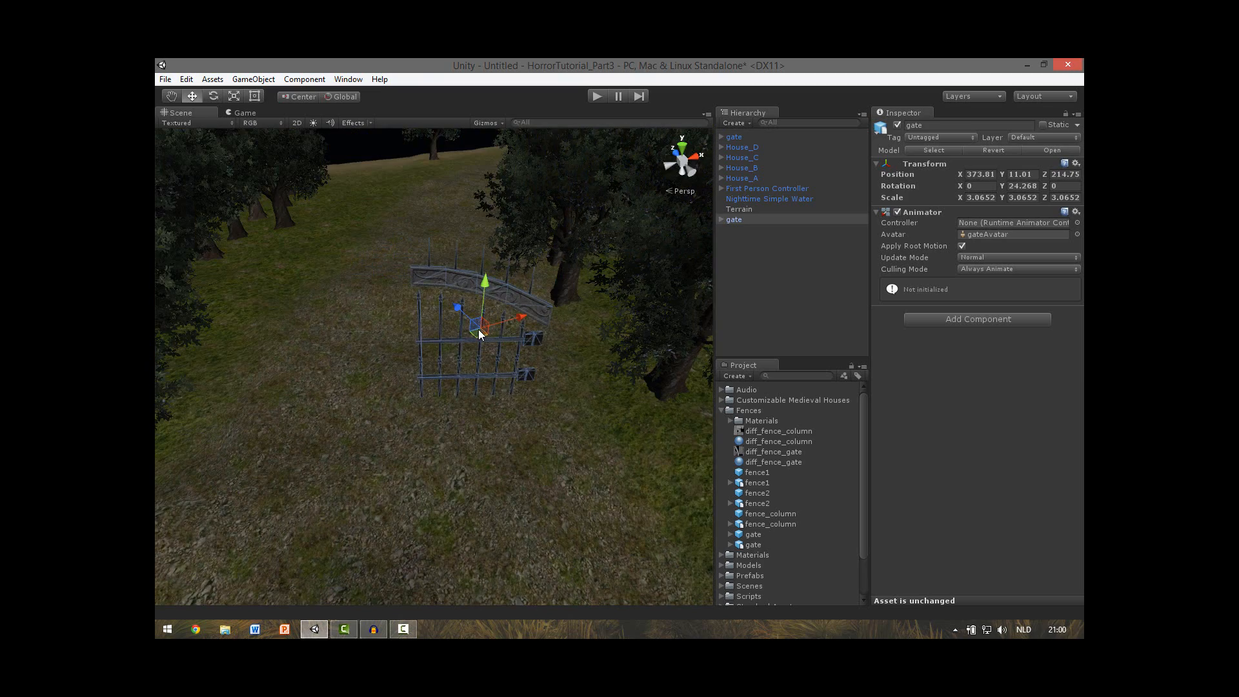
drag(478, 329, 951, 363)
key(e)
alt+drag(361, 310, 241, 363)
key(a)
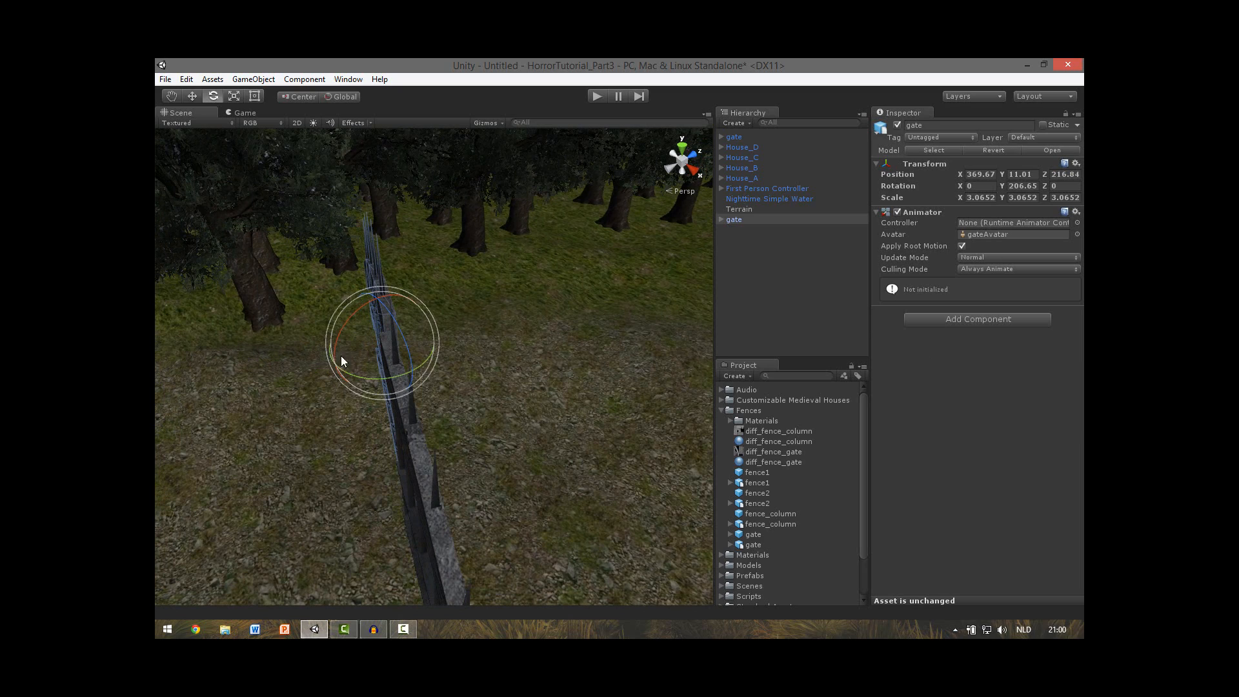
Step: Align the duplicated gate half flush with the original at about X 369.98, Z 216.55
key(w)
drag(378, 351, 440, 386)
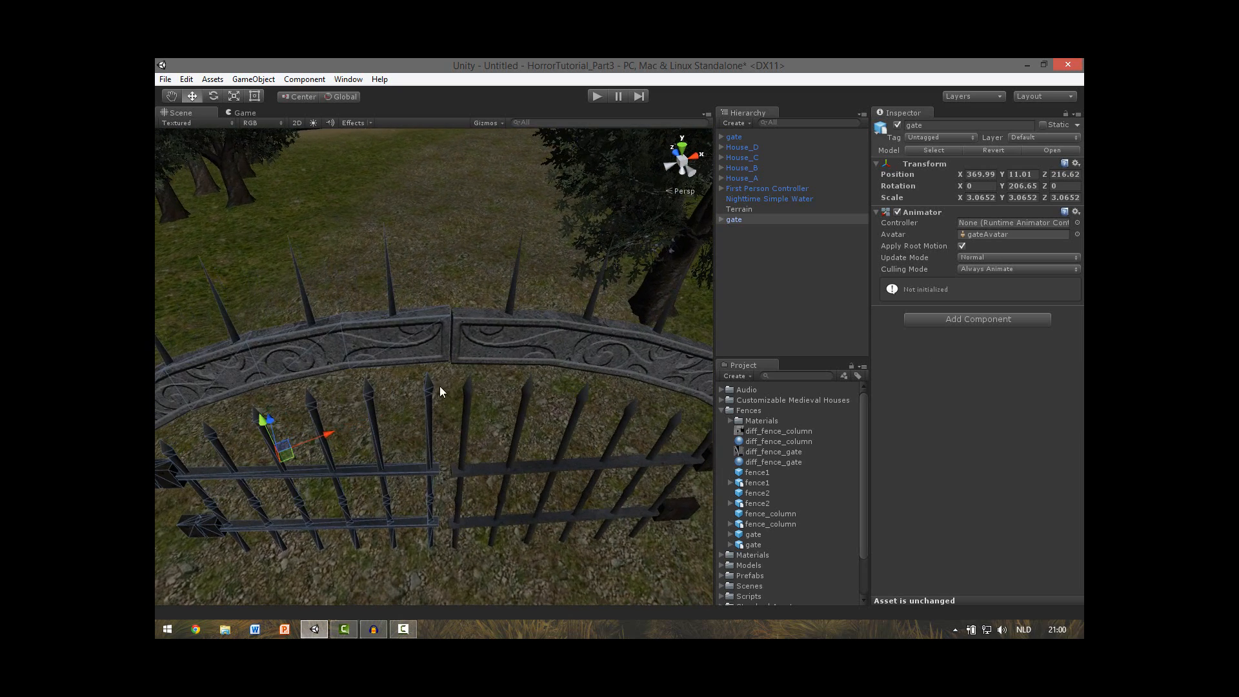
drag(294, 452, 289, 456)
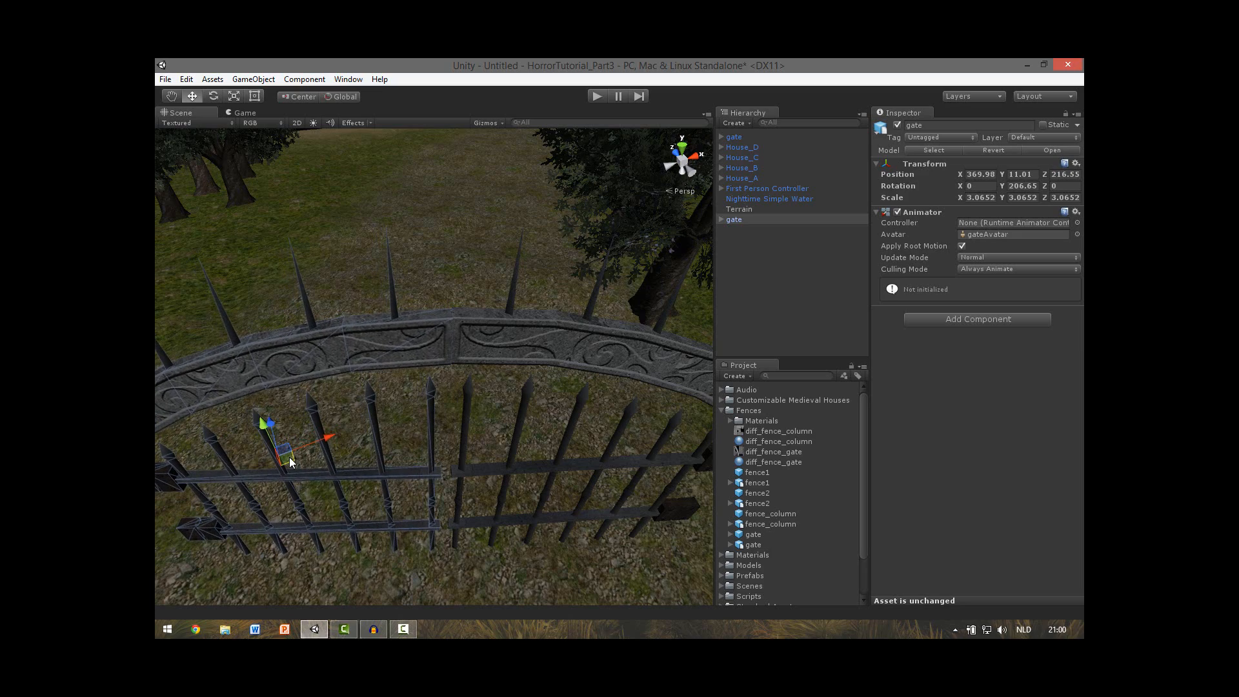
mouse_move(428, 308)
right_down()
mouse_move(430, 278)
mouse_move(458, 497)
mouse_move(435, 310)
right_up()
key(s)
key(w)
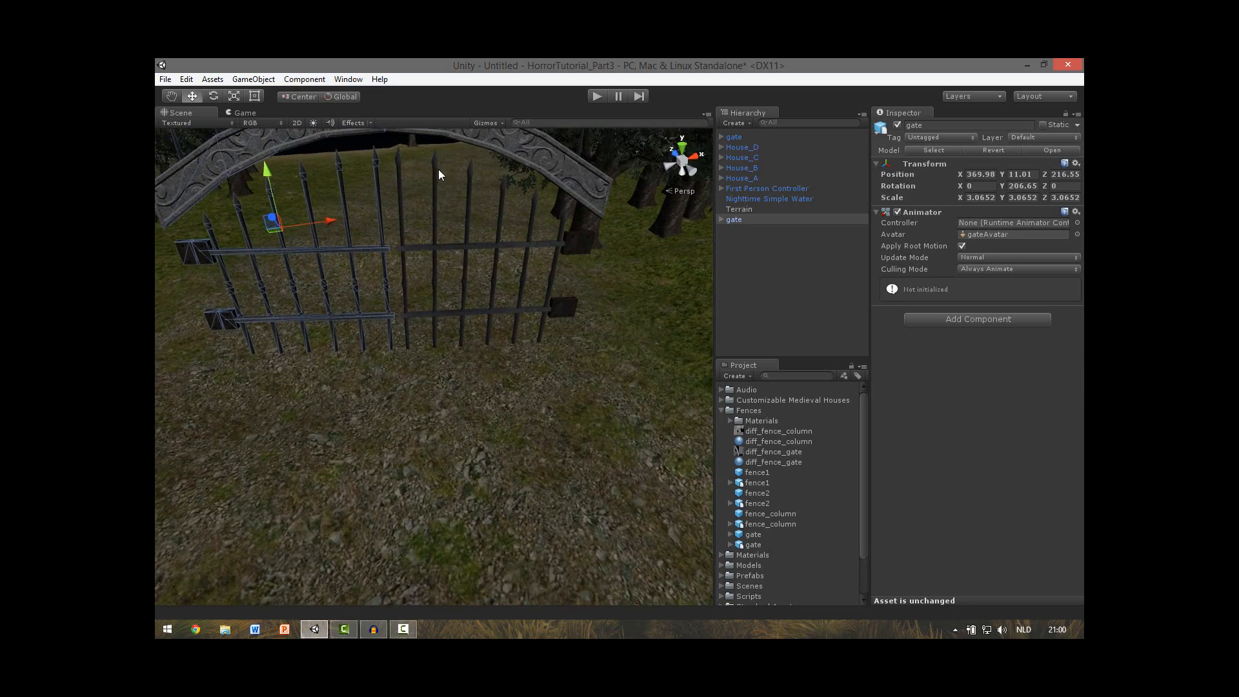
scroll(312, 368, down, 8)
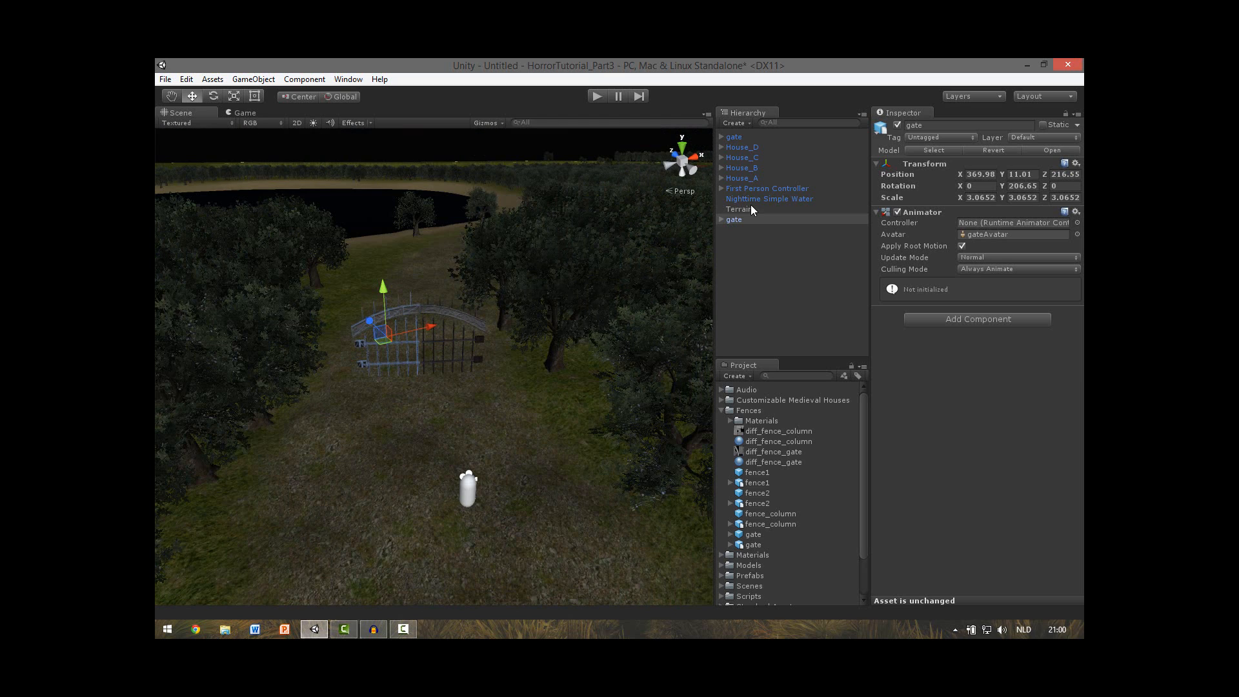
Step: Create an empty object named Gate and make both gate halves its children
click(760, 248)
click(745, 125)
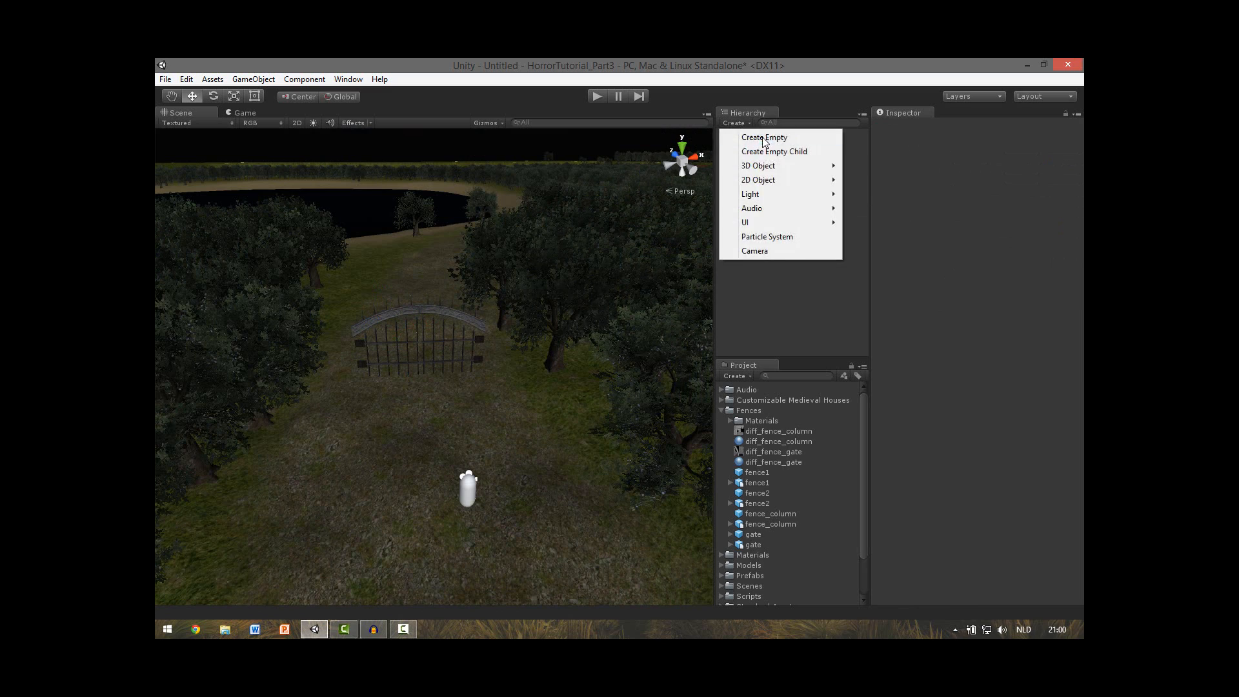
click(763, 138)
click(977, 125)
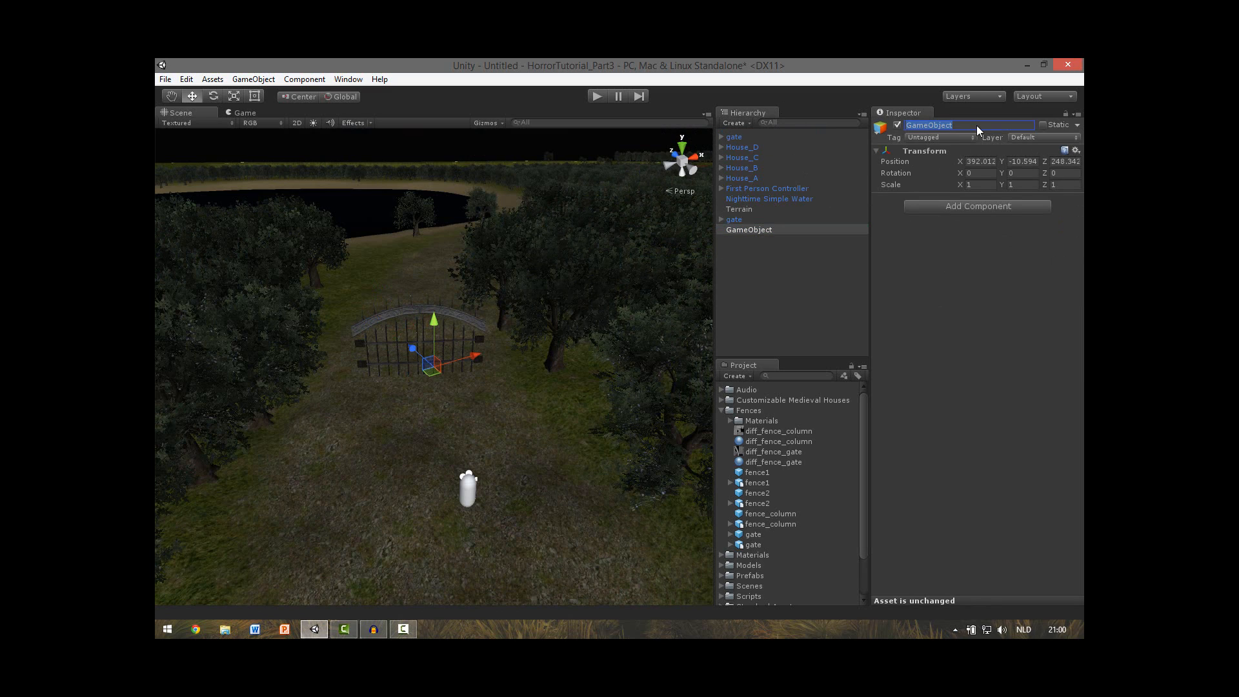
text(Gate)
key(Return)
drag(743, 222, 741, 232)
drag(743, 134, 739, 219)
Step: Create an empty object named House and group House_A through House_D under it, collapsing the group
click(749, 123)
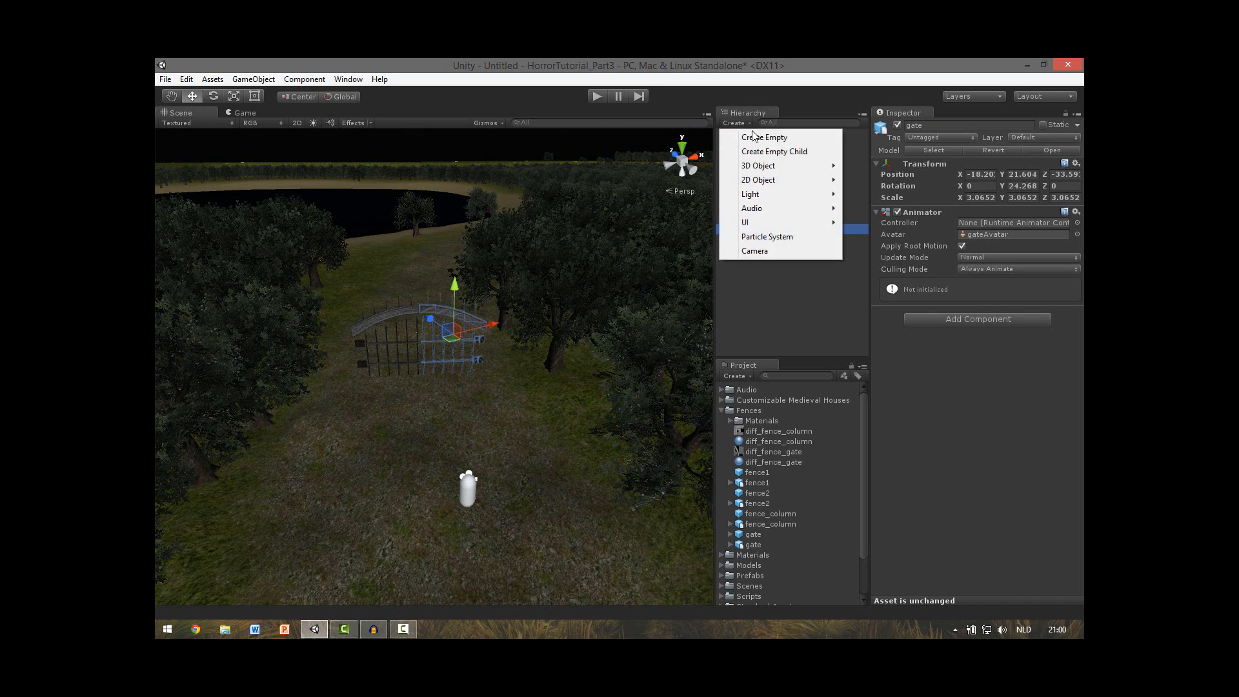
click(784, 133)
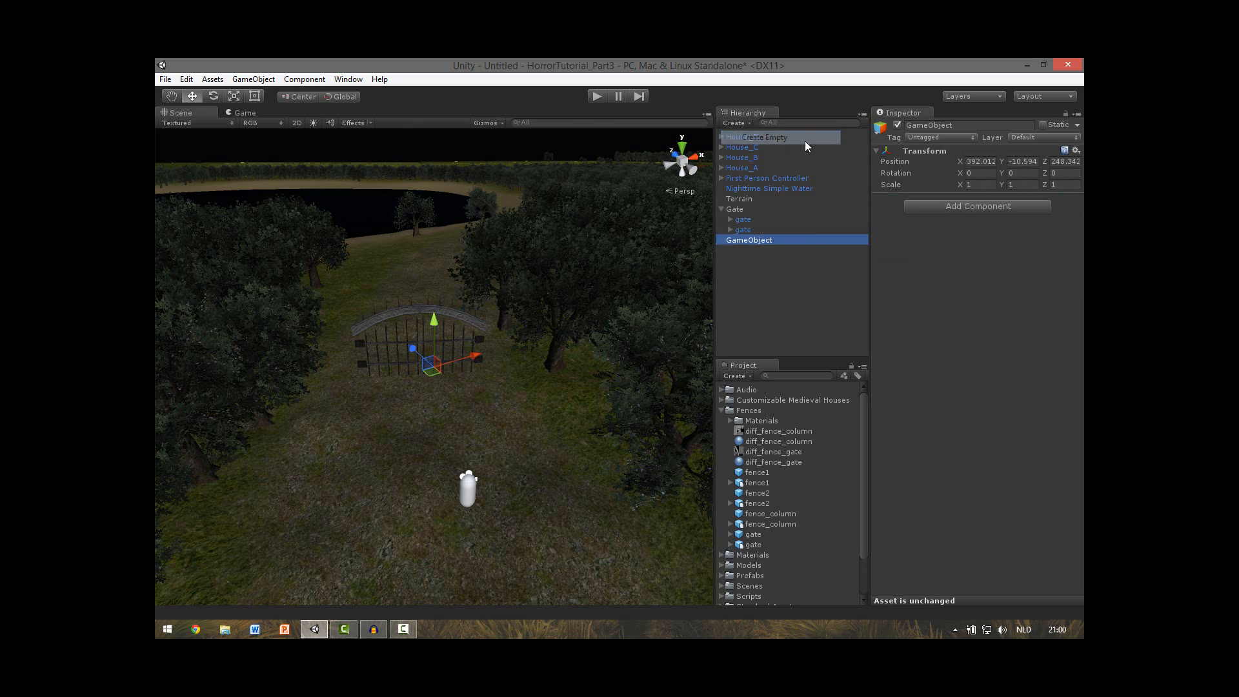
click(980, 126)
text(House)
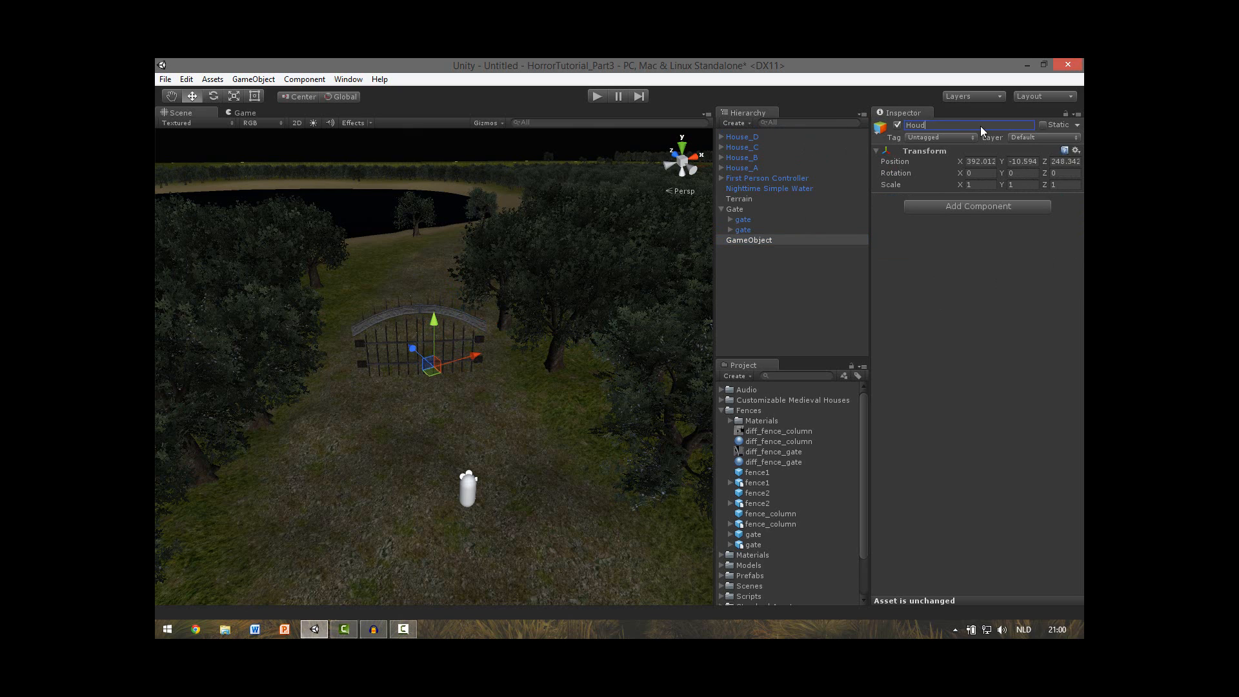
click(752, 138)
shift+click(754, 165)
drag(753, 165, 743, 131)
click(722, 197)
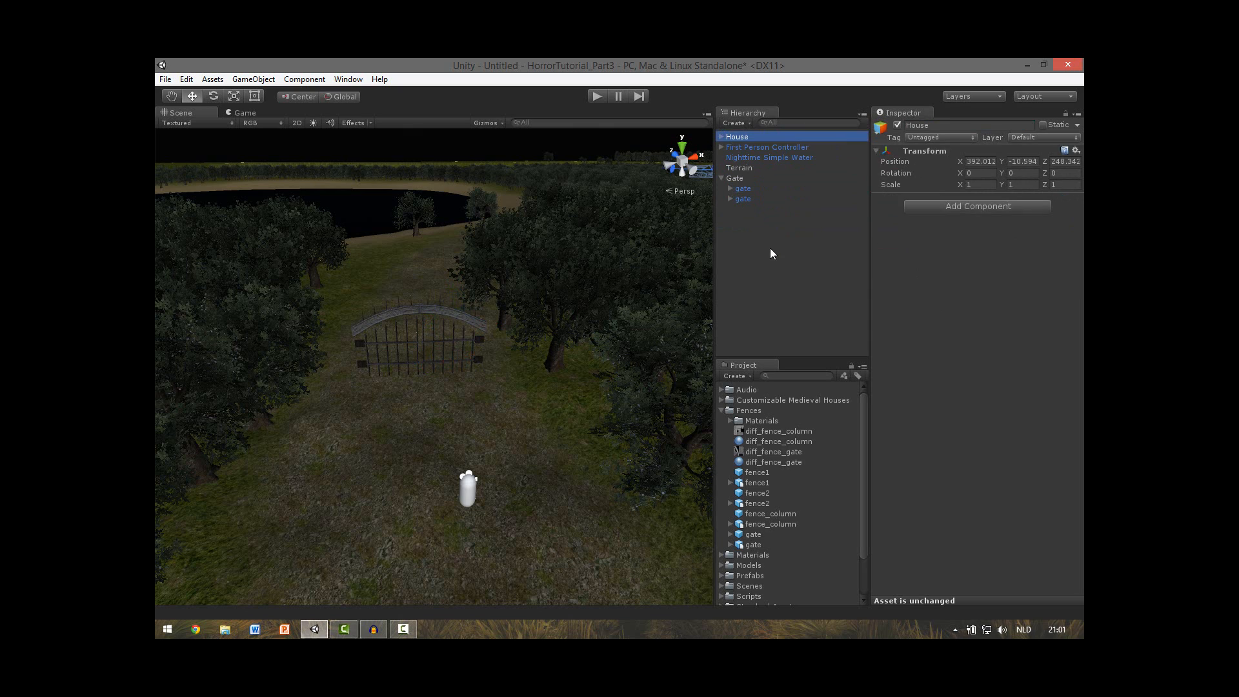
click(769, 248)
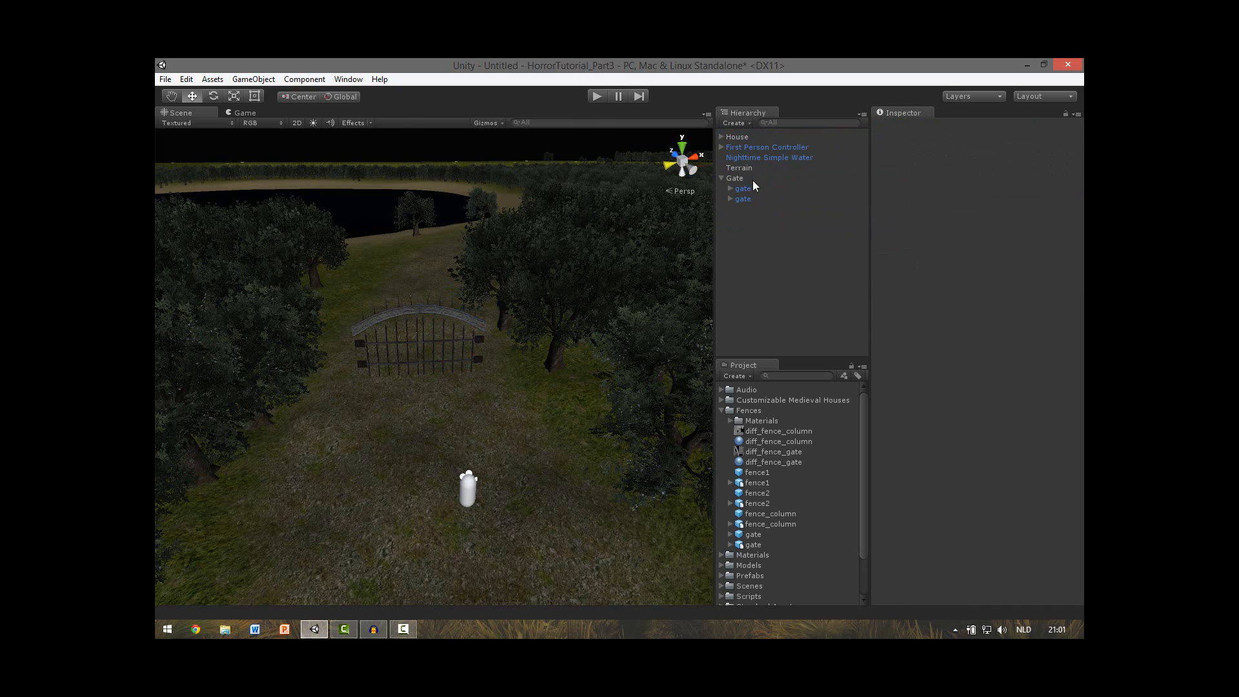
Step: Place the fence_column model beside the gate, scale it to about 2.75, and raise it to Y 13.25
click(764, 515)
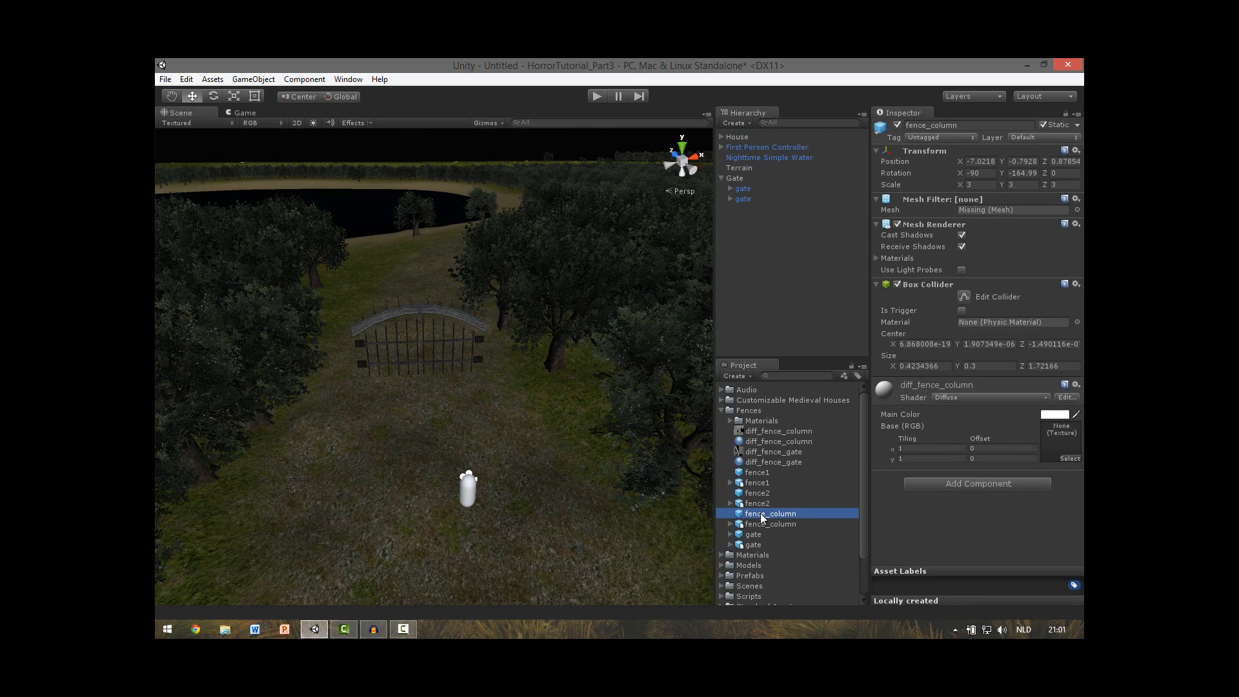
click(759, 524)
drag(759, 528, 533, 373)
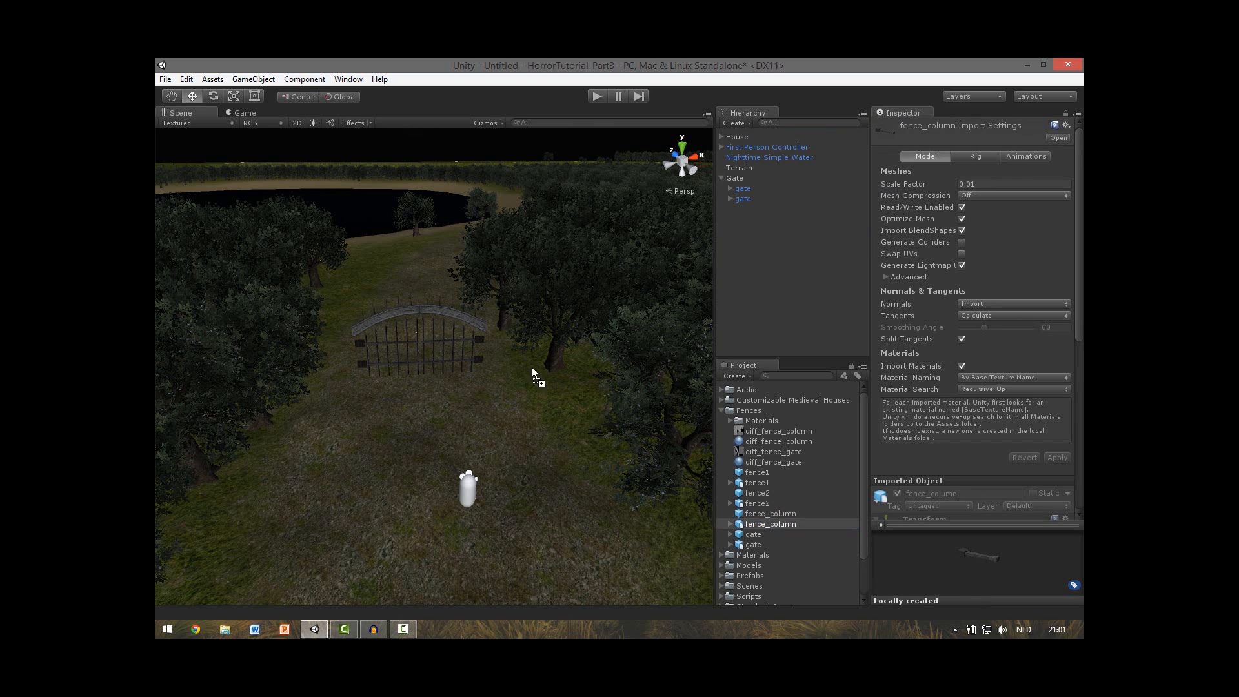
drag(487, 373, 488, 375)
key(e)
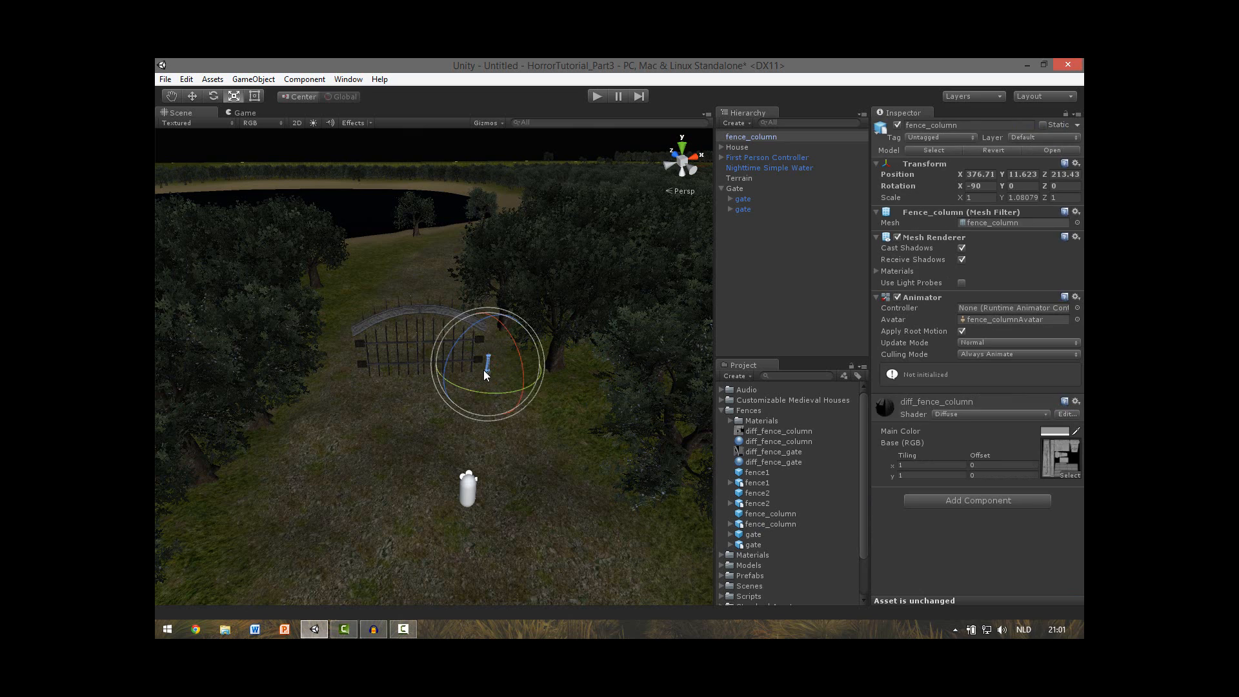
key(r)
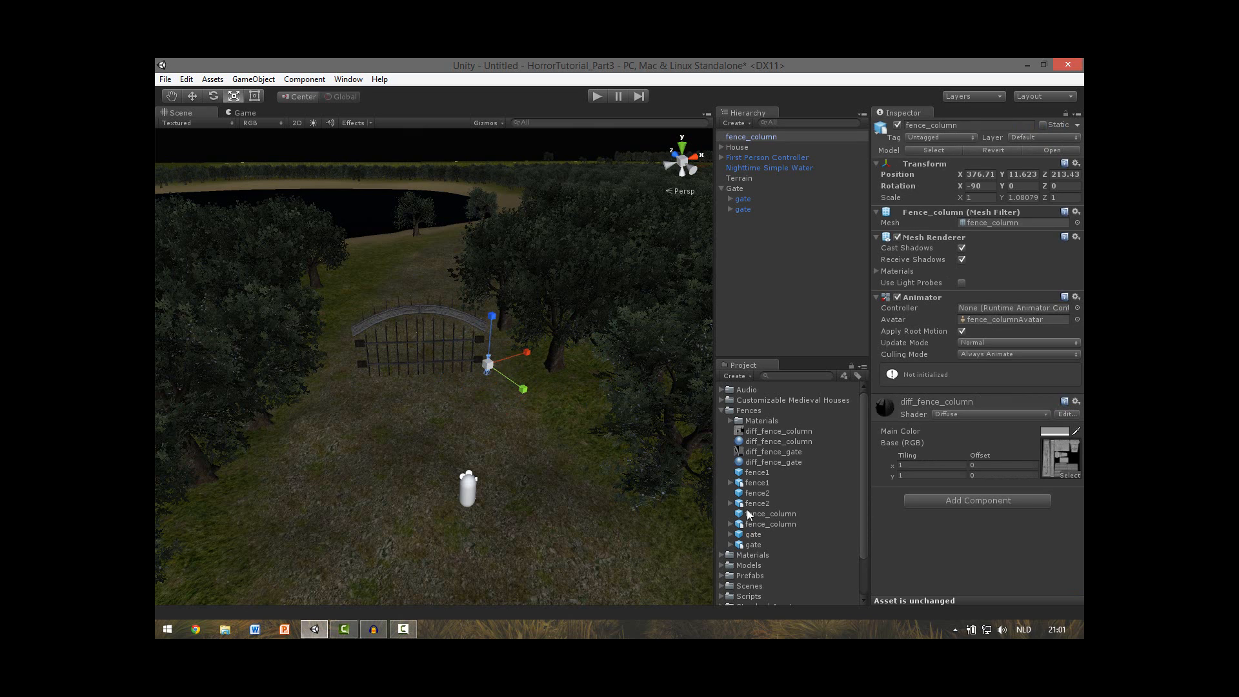
drag(490, 370, 496, 288)
key(w)
Step: Rotate the fence column to about 29.3 degrees and fit it against the gate's edge at about X 376.38, Z 213.48
right_drag(506, 362, 423, 401)
key(w)
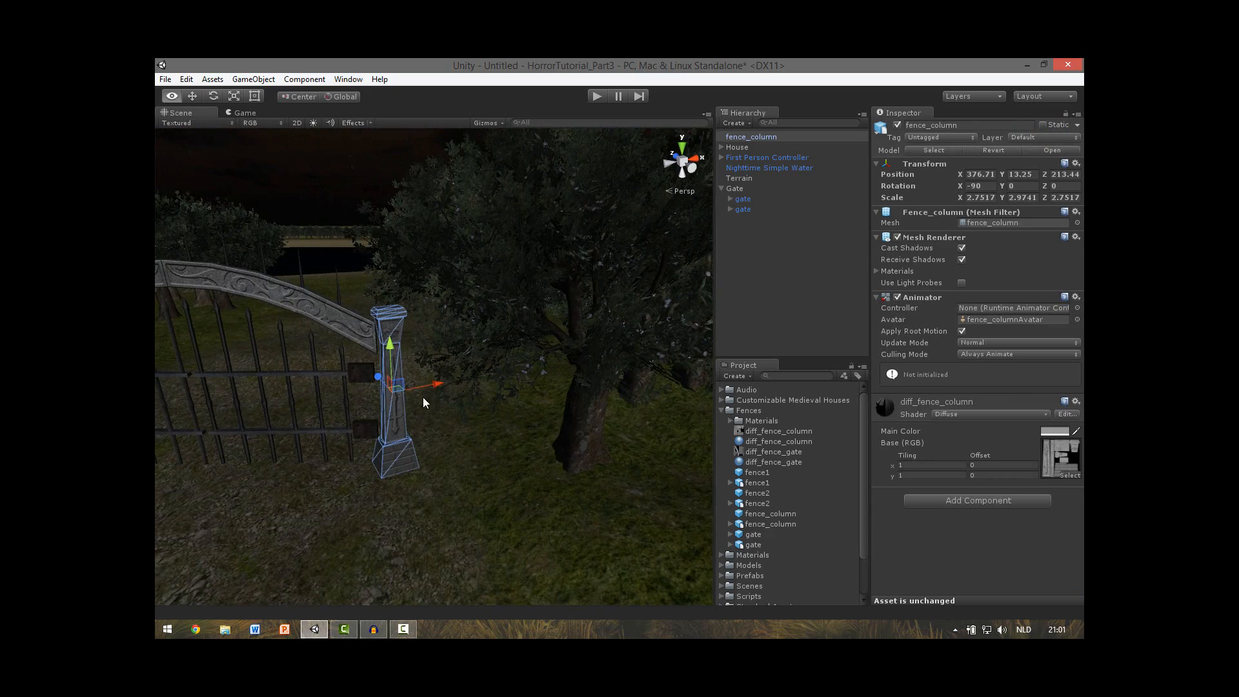
key(e)
drag(398, 413, 540, 228)
key(w)
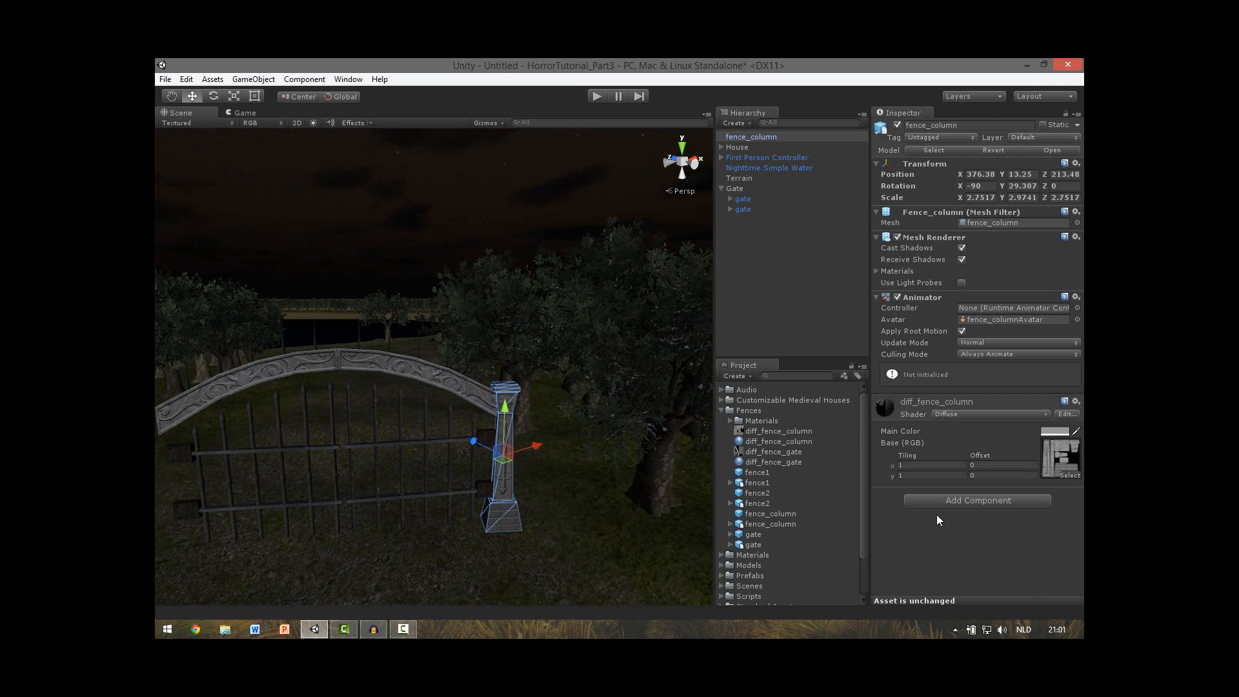
Step: Add a Box Collider component to the fence column
click(959, 502)
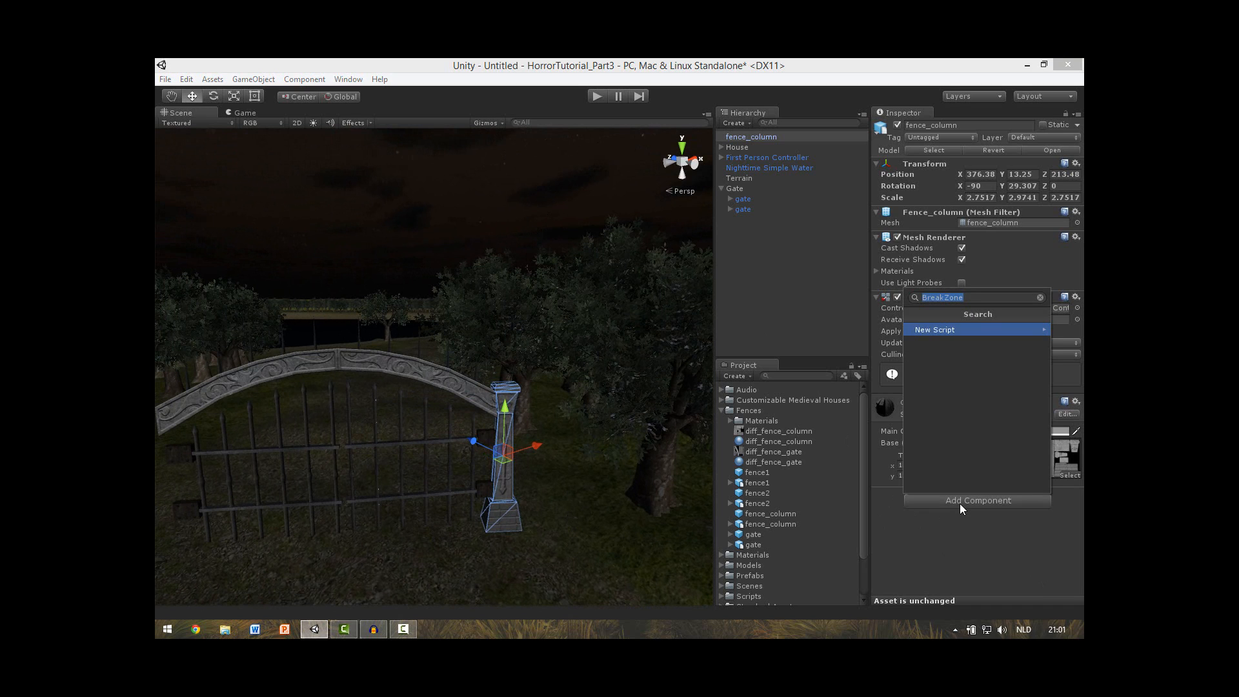
text(collider)
key(Return)
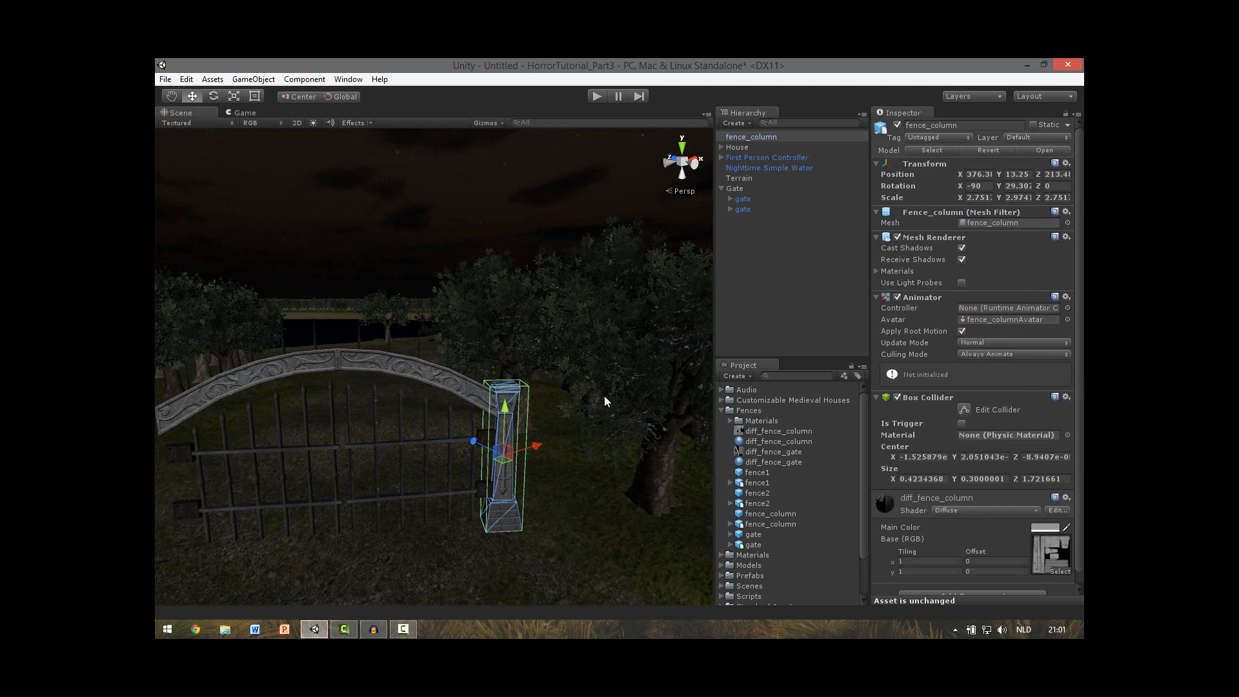
right_drag(551, 380, 536, 380)
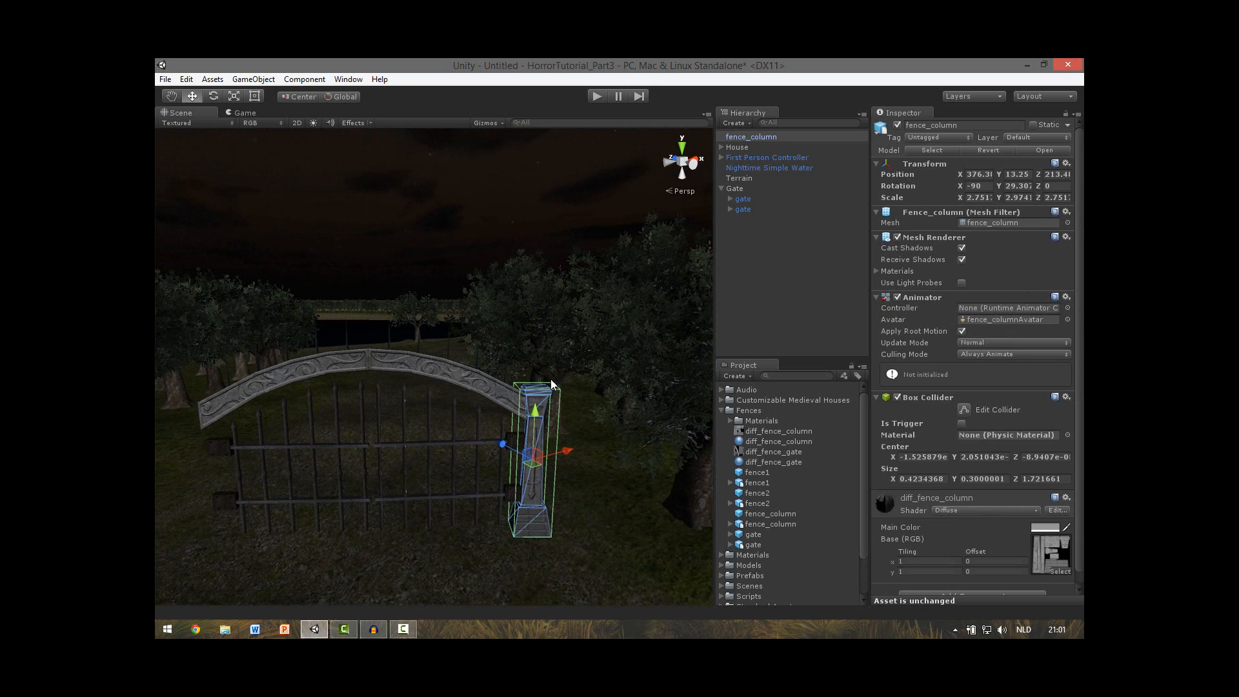
Step: Add a Box Collider to the door object of the gate half next to the existing fence column
click(445, 363)
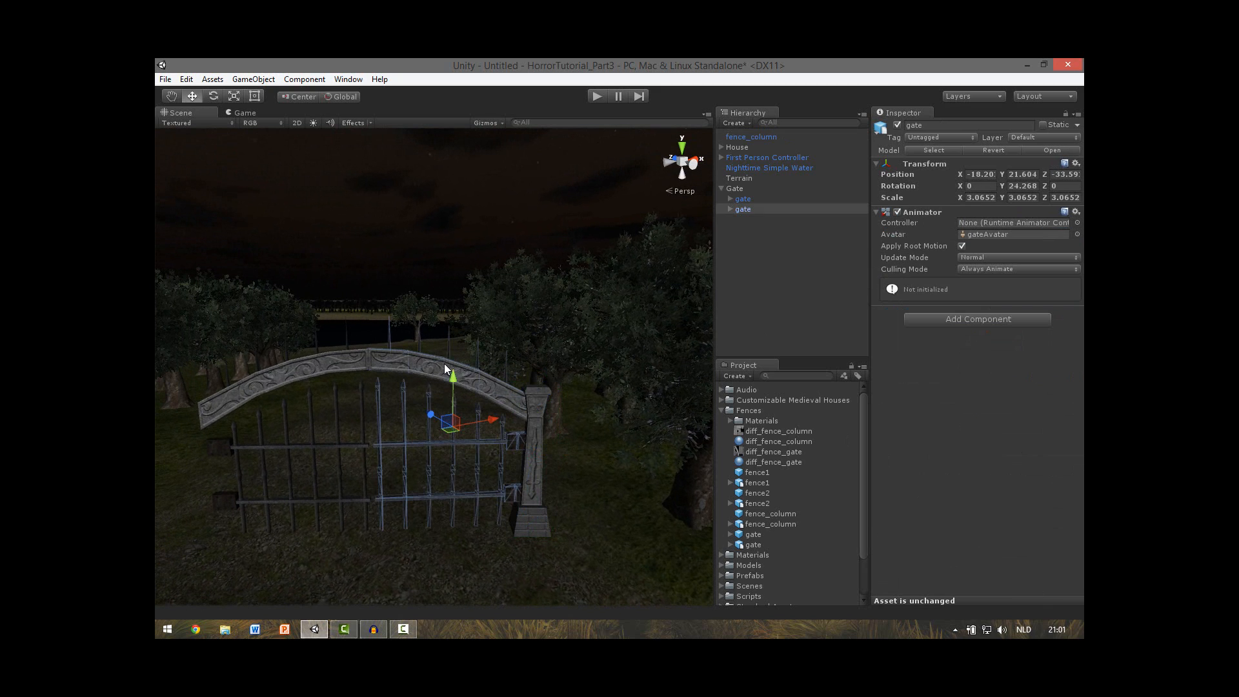
click(407, 446)
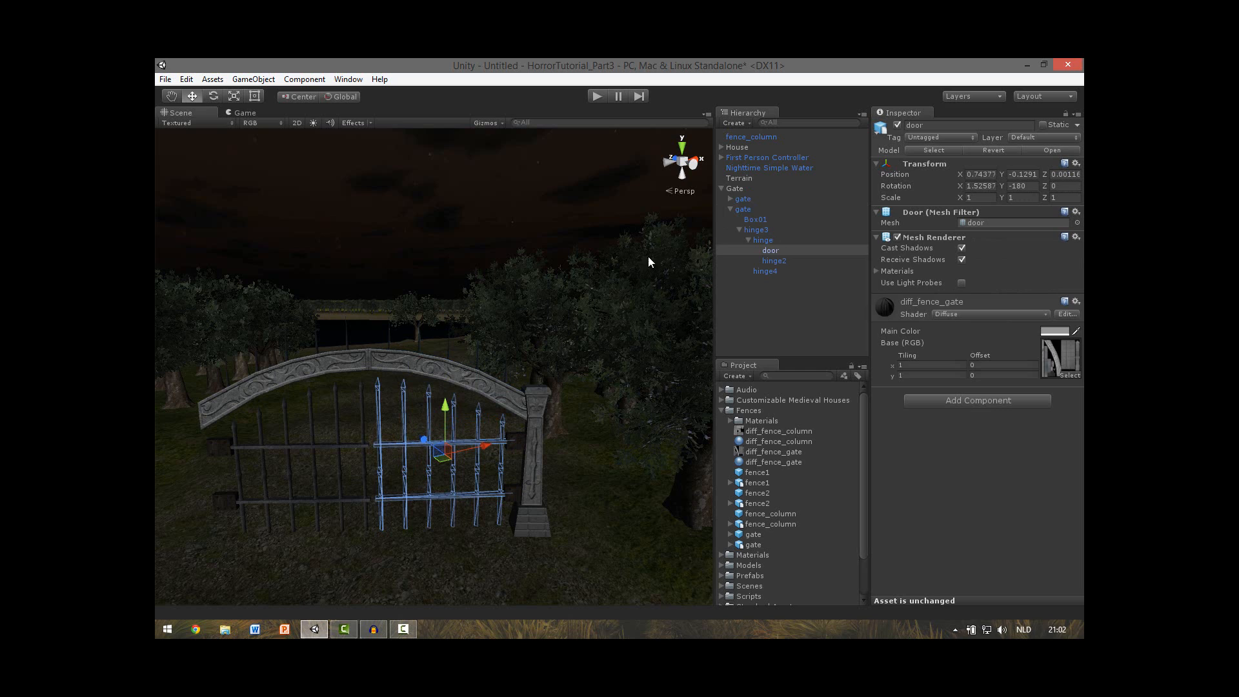
click(778, 250)
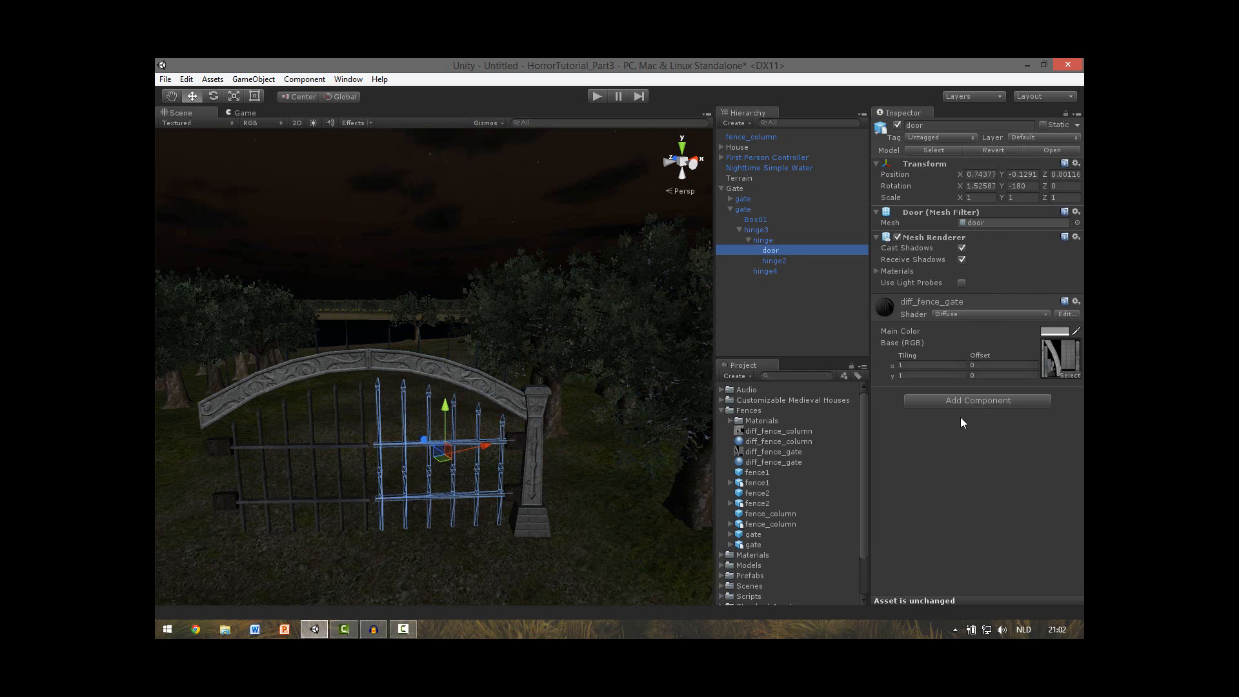
click(984, 400)
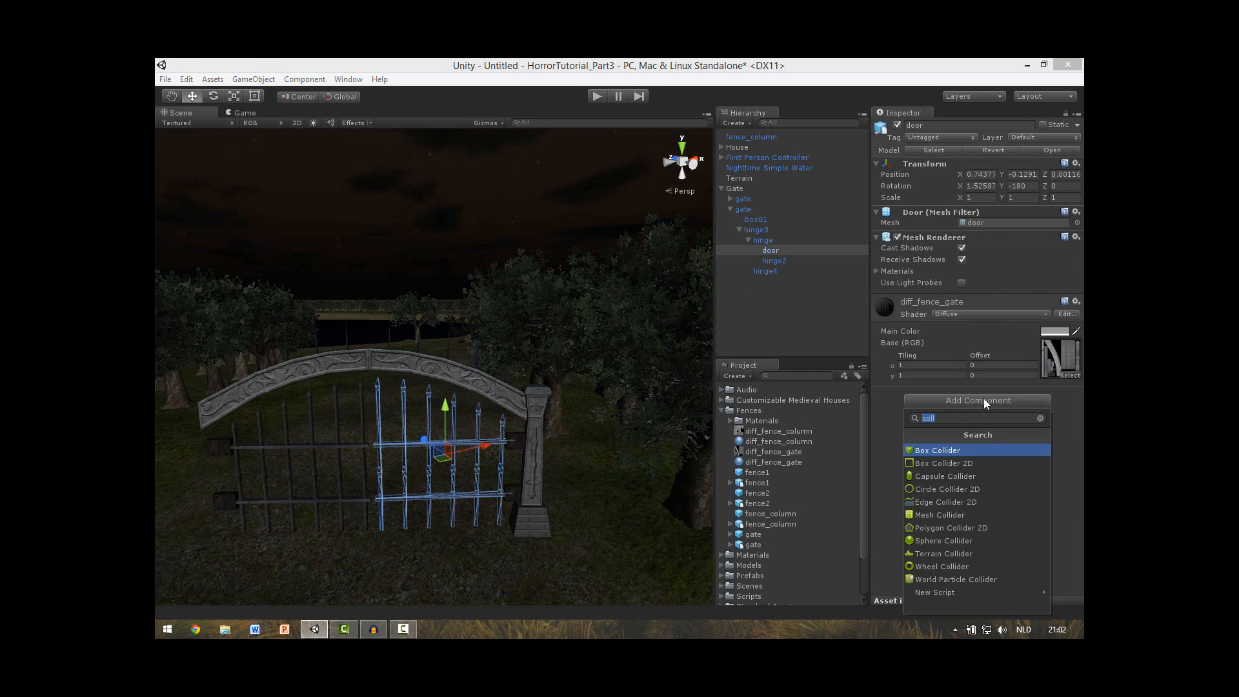
key(Return)
Step: Add a Box Collider to the door object of the opposite gate half
click(287, 444)
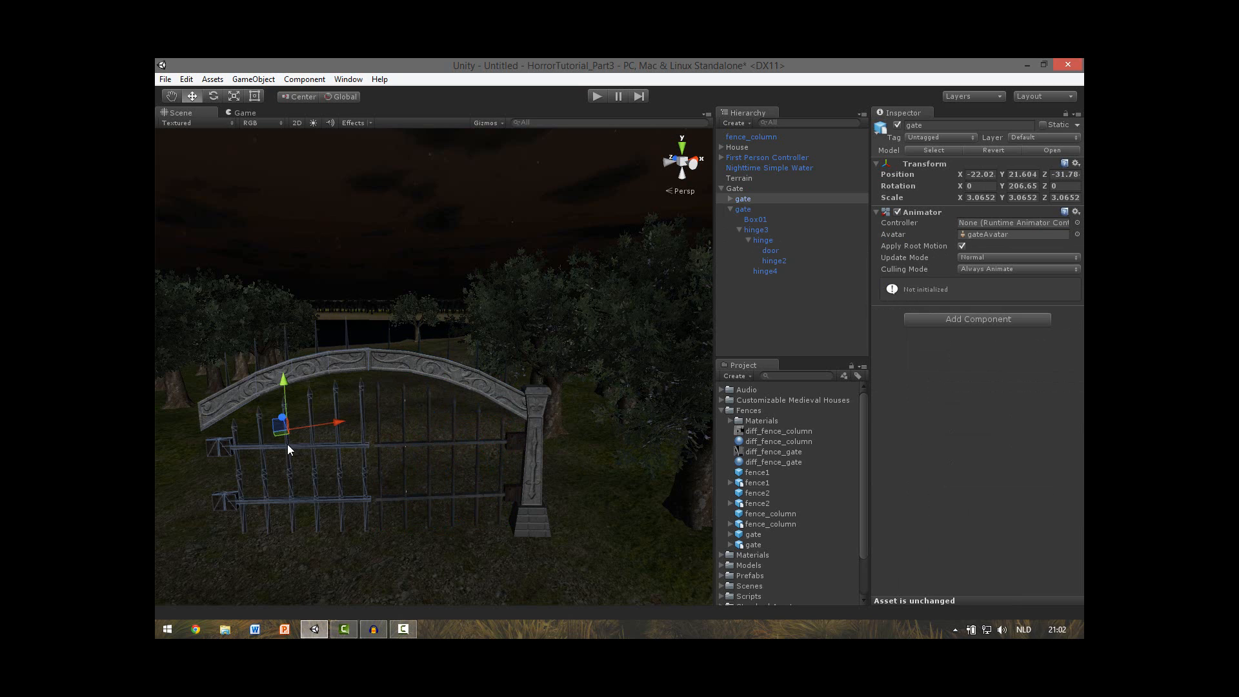
click(287, 447)
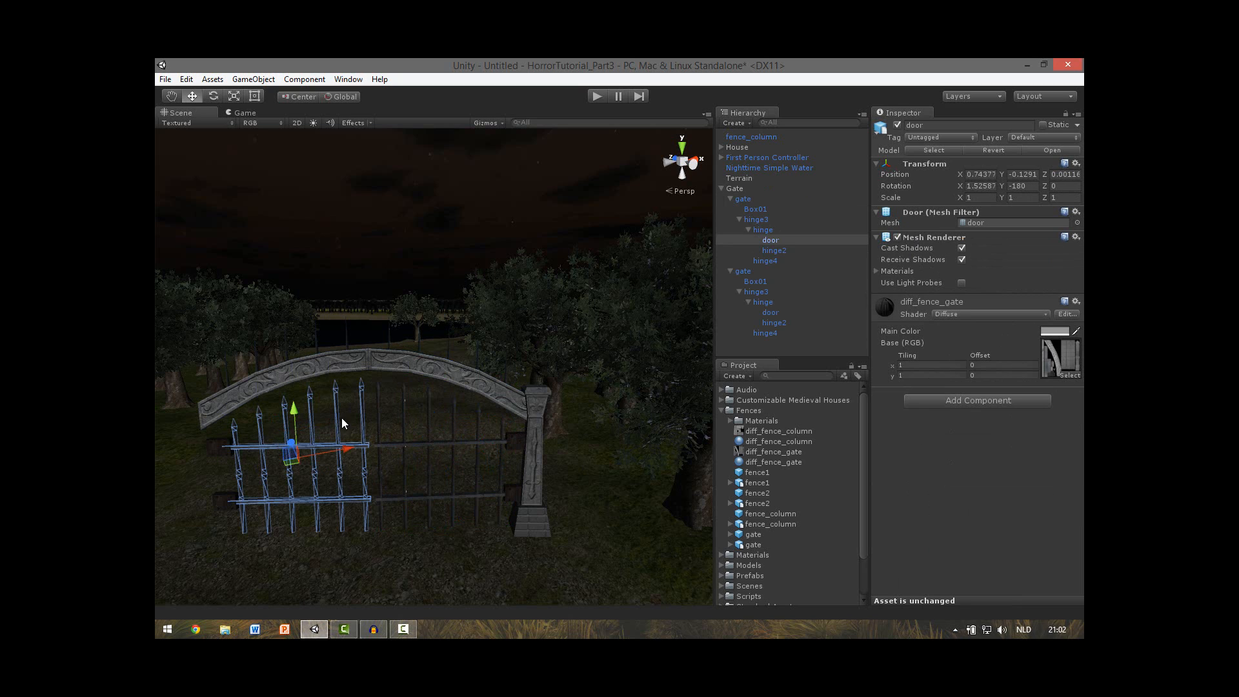
click(949, 400)
key(Return)
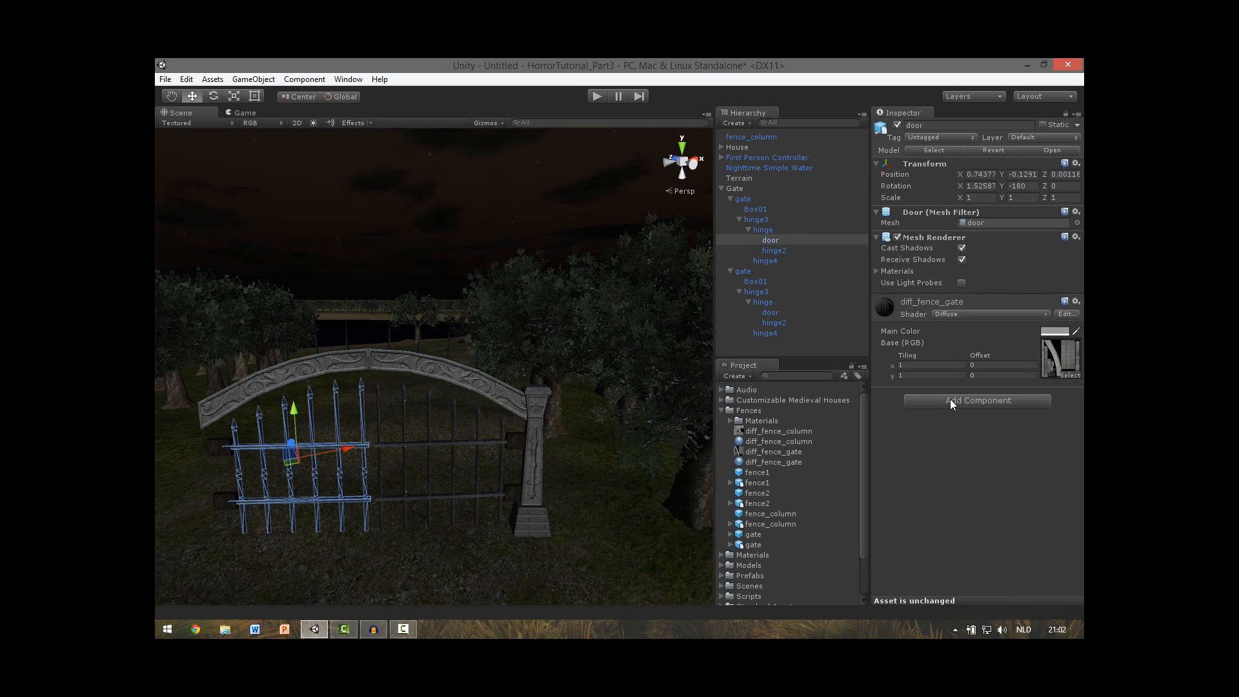
Step: Duplicate the fence column to the gate's other end and make both columns children of Gate
click(538, 401)
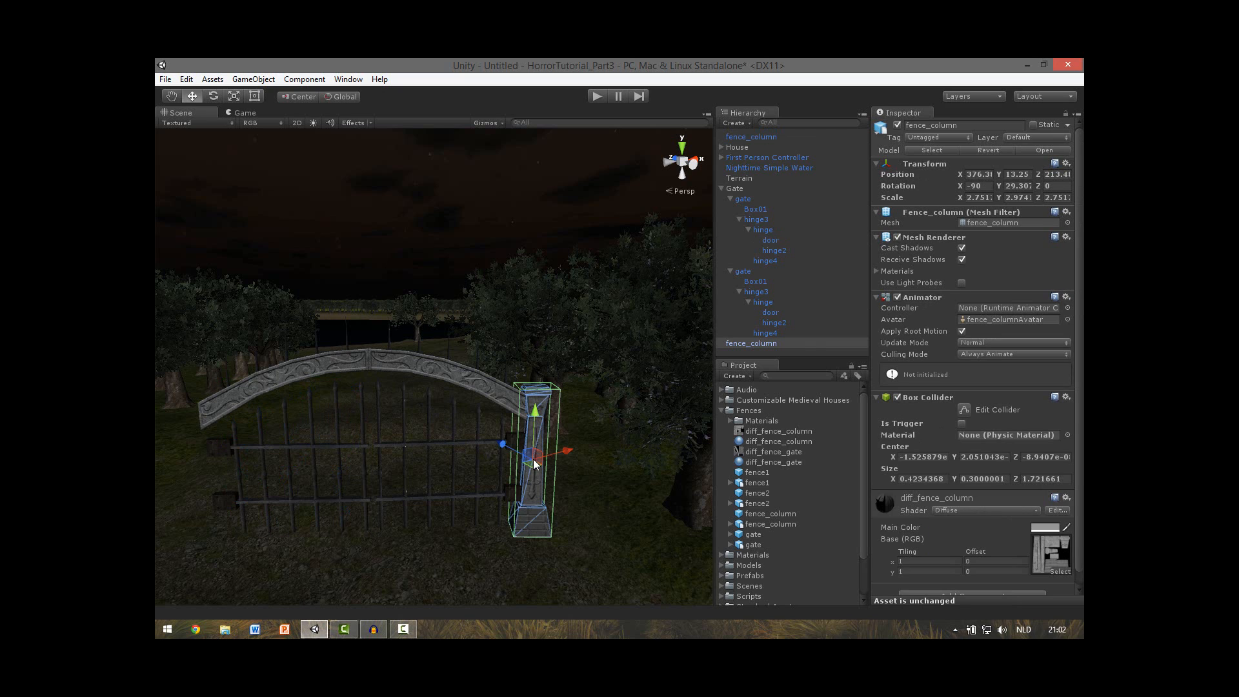
drag(533, 470, 199, 472)
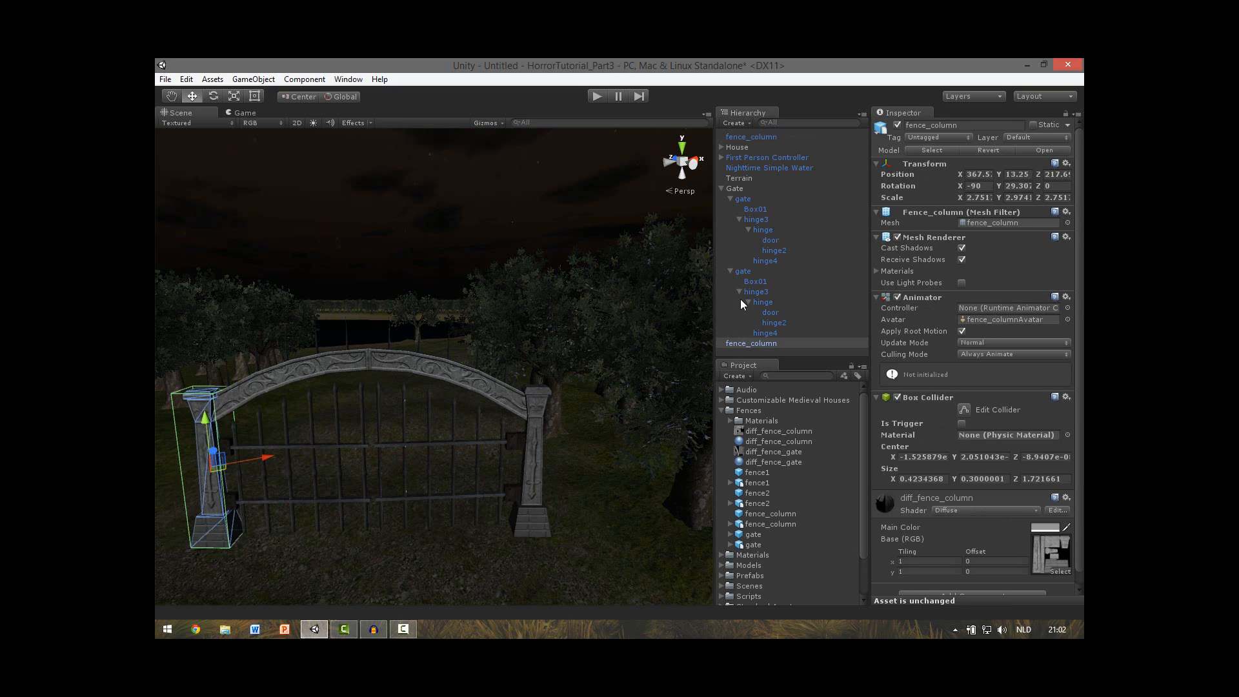
click(729, 271)
click(731, 197)
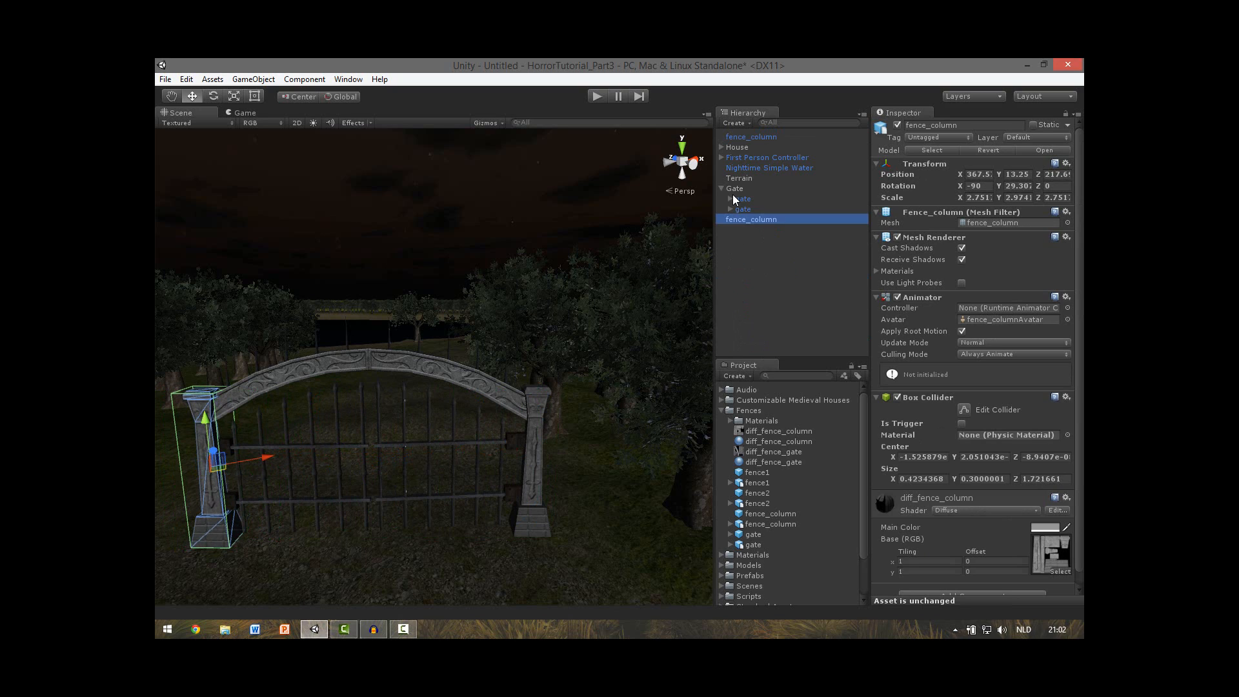
drag(750, 218, 748, 188)
click(756, 136)
drag(756, 136, 748, 187)
Step: Add the fence1 model to the scene on the ground beside the original gate column
right_drag(500, 376, 491, 459)
key(s)
key(w)
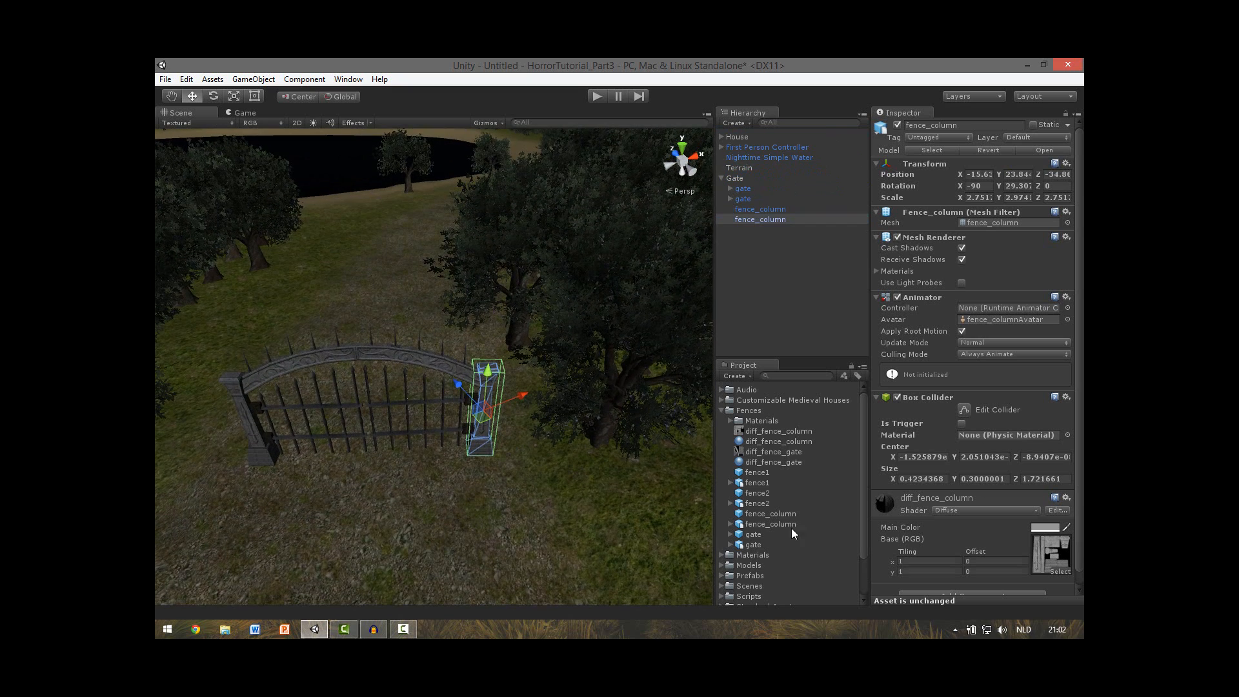
click(758, 504)
click(757, 482)
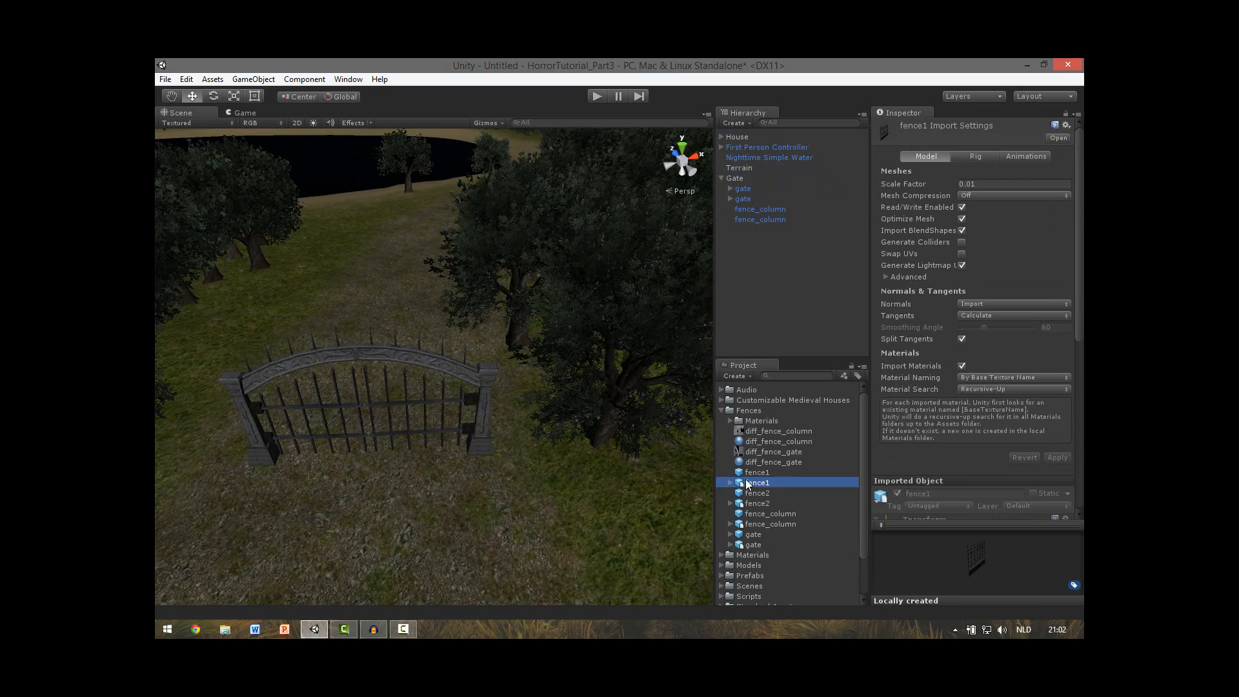
drag(745, 480, 521, 447)
Step: Rotate the fence section to about 29.36 on Y to align with the gate and scale it uniformly to about 3.54
right_drag(590, 501, 494, 489)
key(w)
key(e)
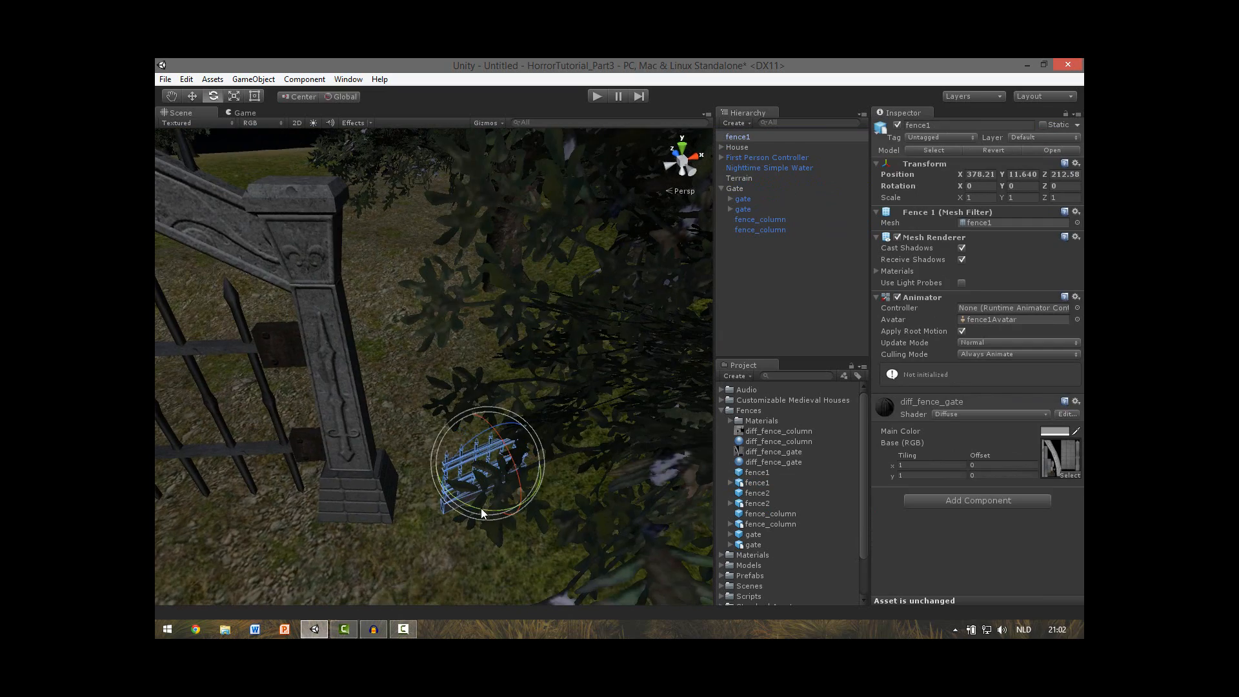
drag(481, 508, 450, 467)
key(r)
drag(413, 405, 451, 322)
Step: Raise the fence section to about 13.3 on Y and slide it outward along its local axis from the column
key(w)
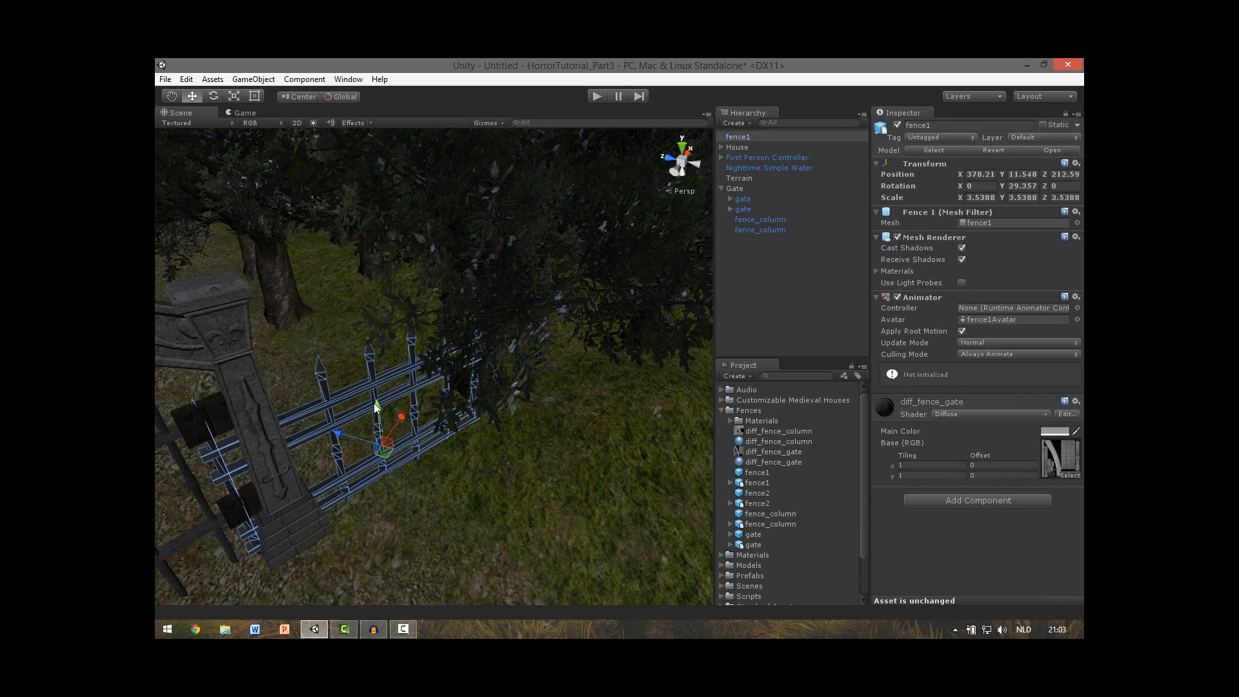
drag(380, 416, 384, 349)
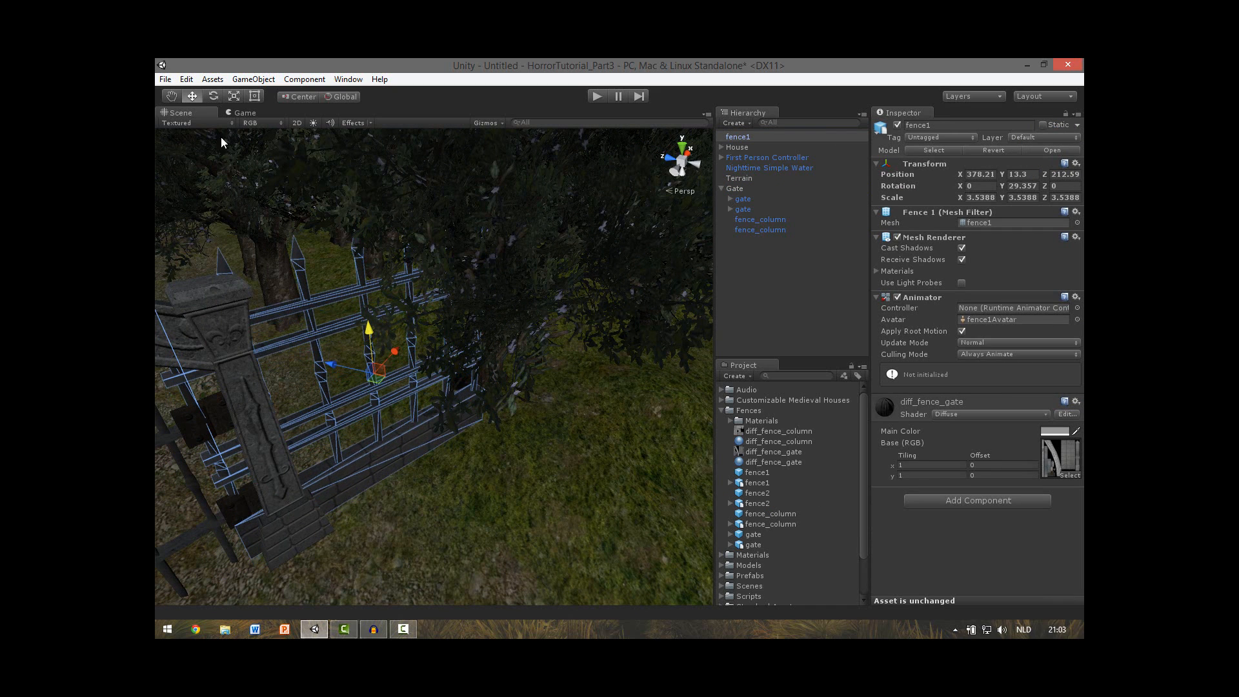
click(345, 97)
drag(407, 358, 451, 353)
middle_drag(518, 390, 514, 421)
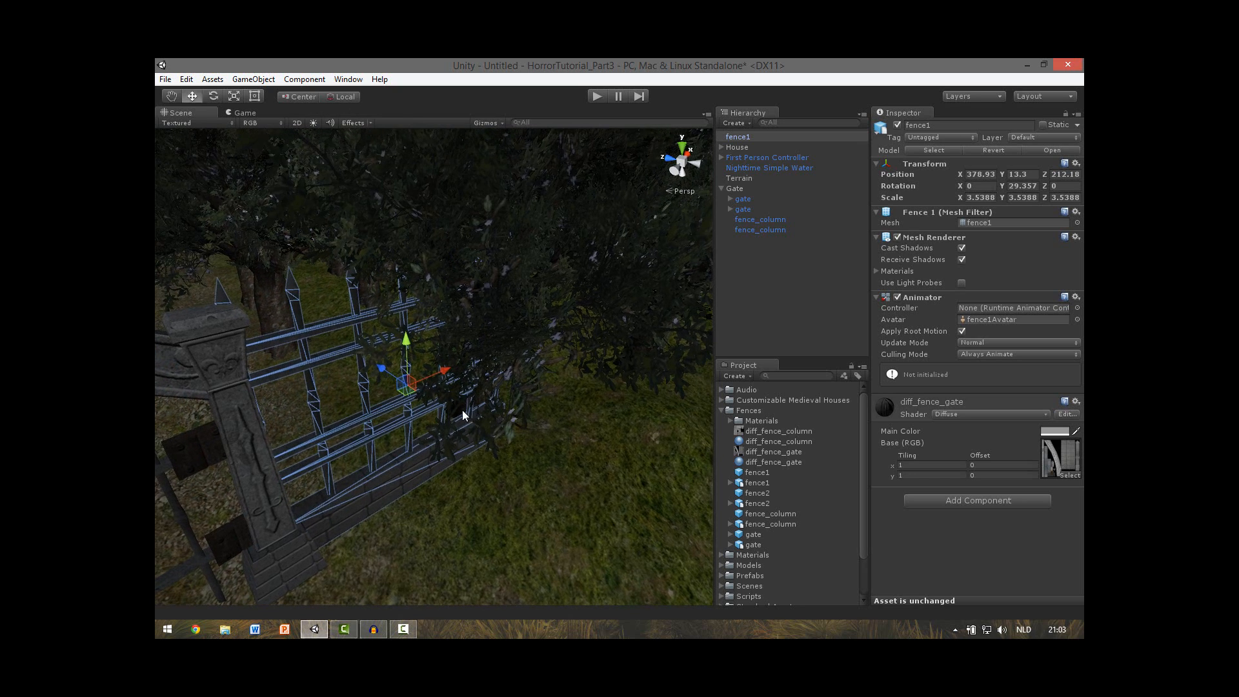
Step: Scale the fence section uniformly to about 3.13 and seat it against the column at about 12.72 on Y
key(r)
mouse_move(412, 389)
mouse_down()
mouse_move(386, 361)
mouse_move(409, 360)
mouse_move(430, 398)
mouse_up()
key(w)
Step: Add a Box Collider to the fence section and make it a child of Gate
scroll(537, 449, down, 3)
right_drag(537, 449, 510, 439)
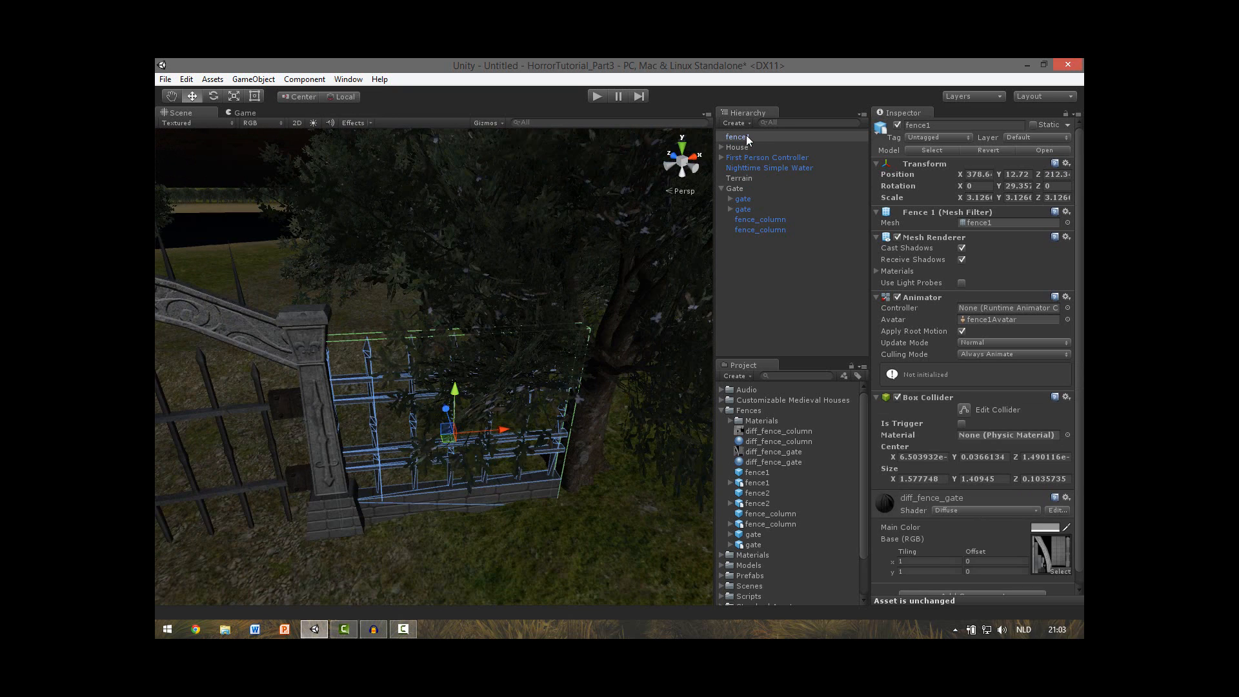
drag(746, 138, 746, 189)
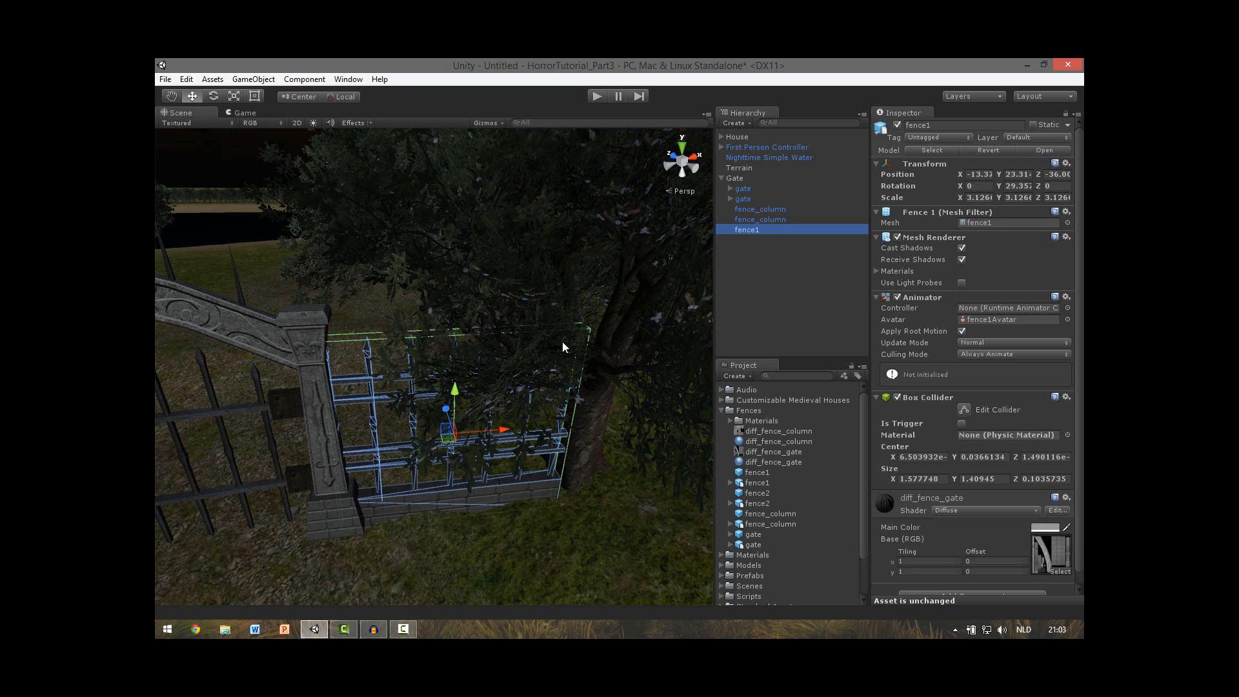
Step: Duplicate the gate column together with its fence section and place the copy at the section's outer end
shift+click(301, 317)
alt+drag(405, 349, 380, 349)
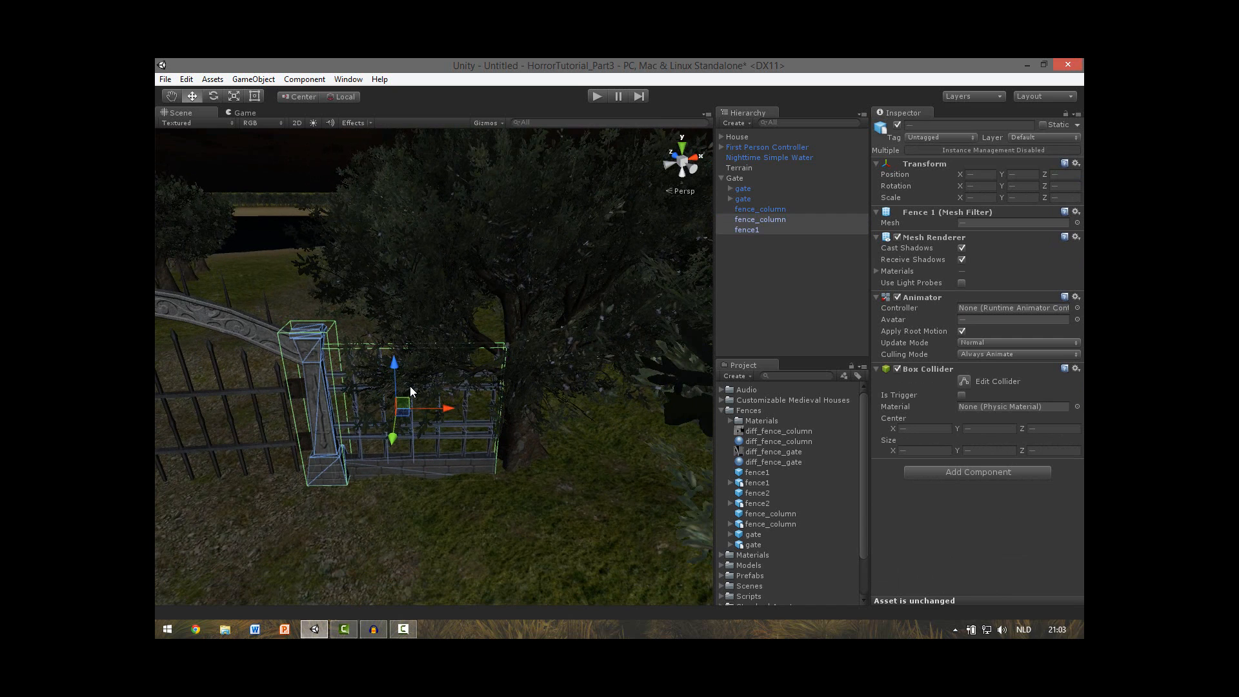
key(ctrl+d)
drag(487, 412, 638, 413)
Step: Extend the fence line with two more copies of the column and fence section, placed end to end among the trees
right_drag(545, 474, 331, 452)
key(d)
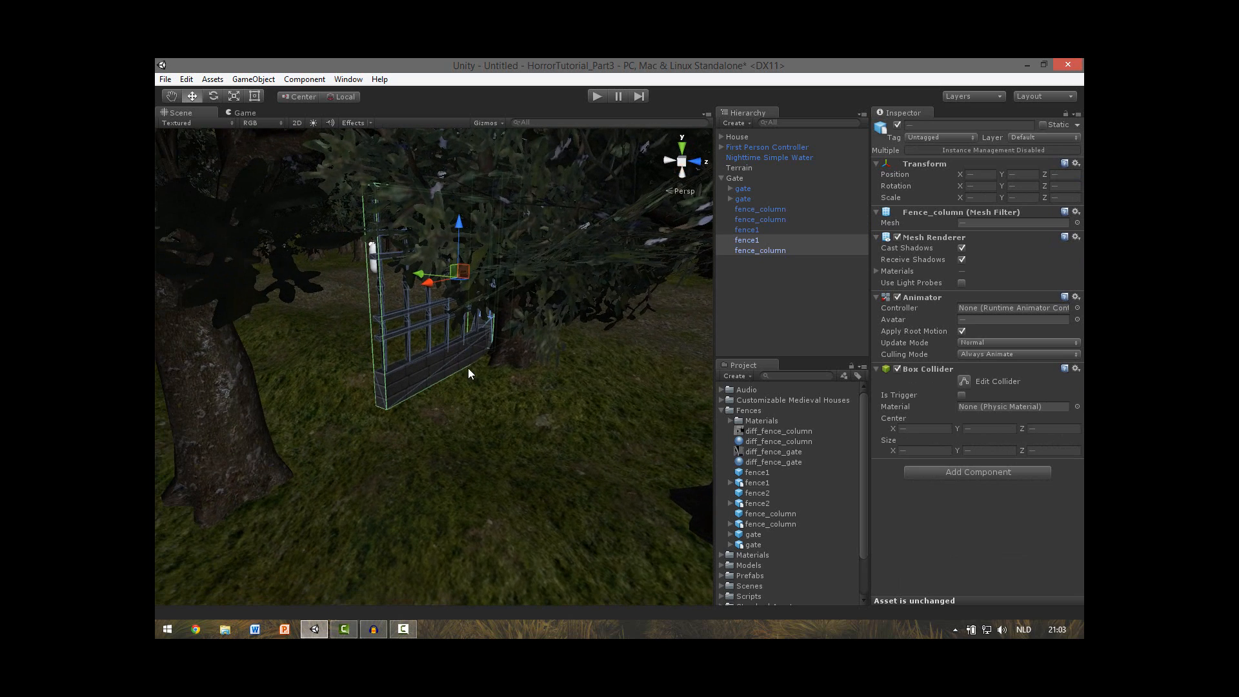
key(ctrl+d)
drag(427, 283, 336, 352)
right_drag(337, 353, 397, 361)
key(ctrl+d)
drag(413, 373, 212, 378)
Step: Duplicate the first fence section and align the copy against the column on the gate's opposite side
right_drag(446, 444, 295, 380)
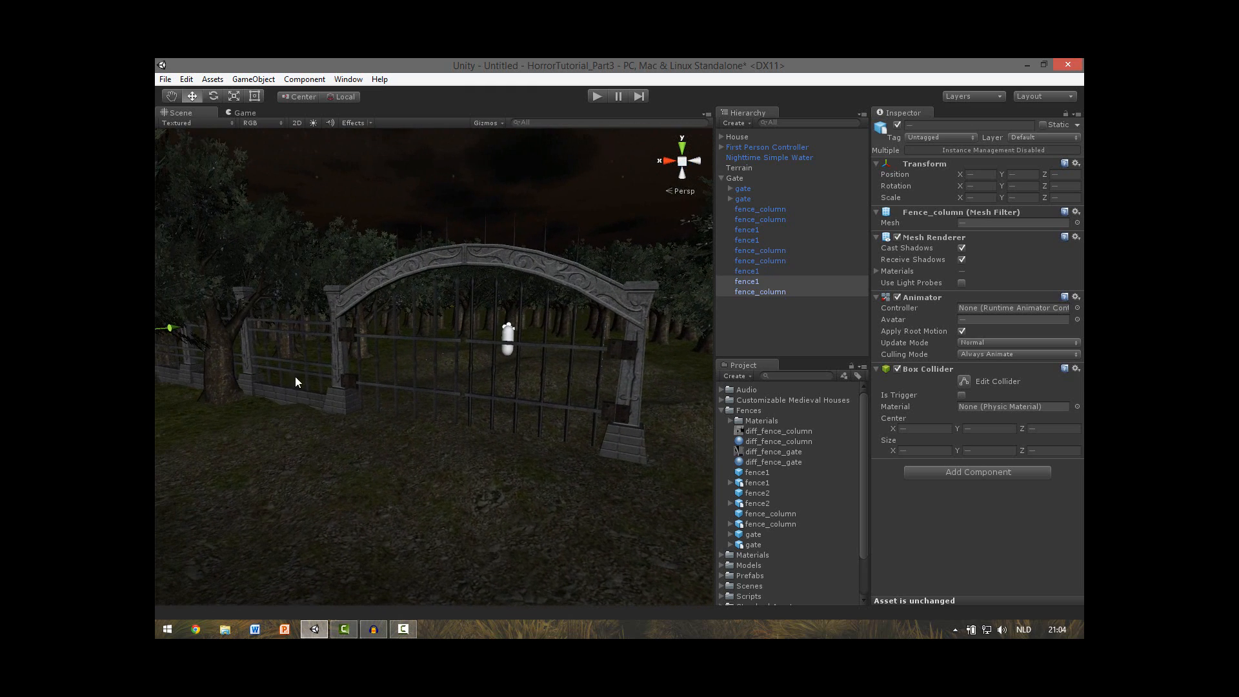
click(295, 404)
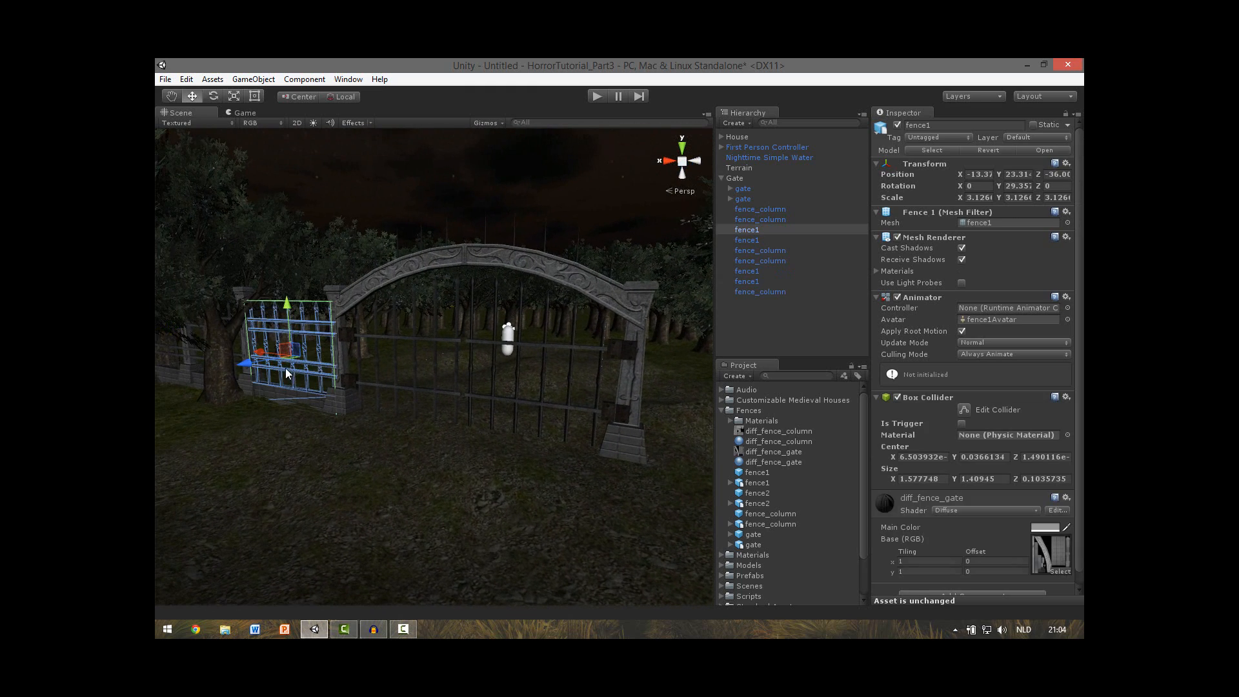
key(ctrl+d)
drag(308, 354, 496, 417)
right_drag(496, 514, 423, 517)
drag(423, 527, 467, 511)
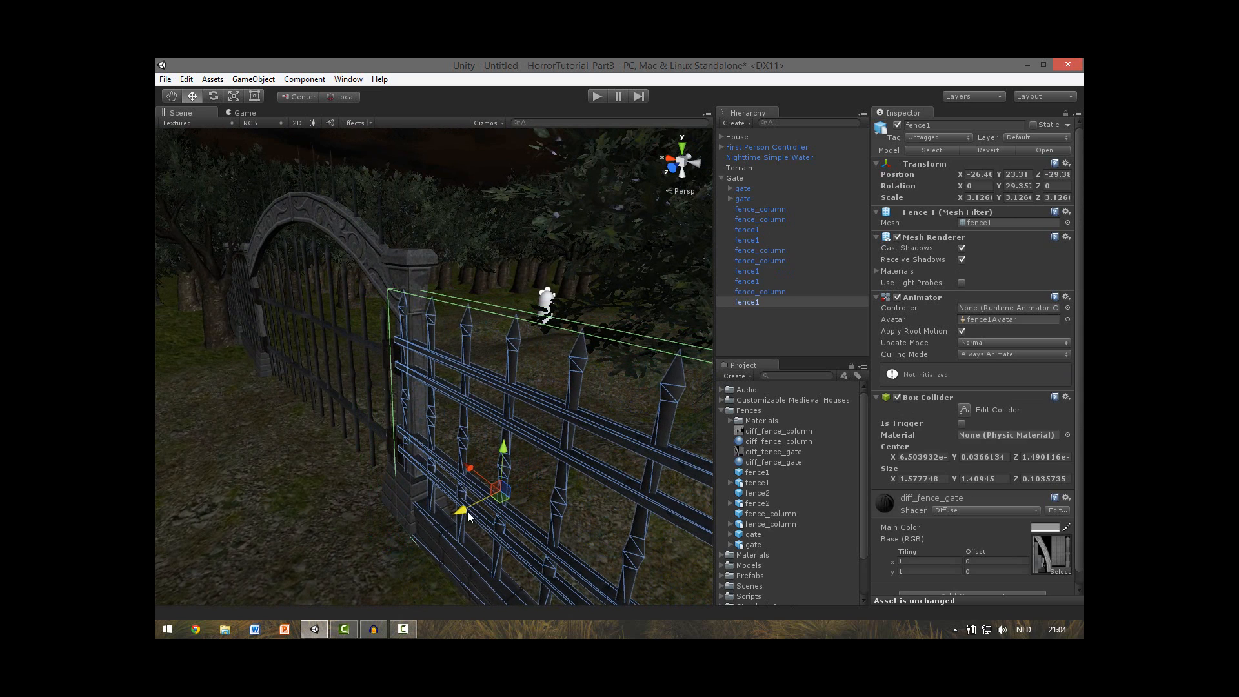
drag(474, 463, 489, 484)
click(464, 503)
click(436, 504)
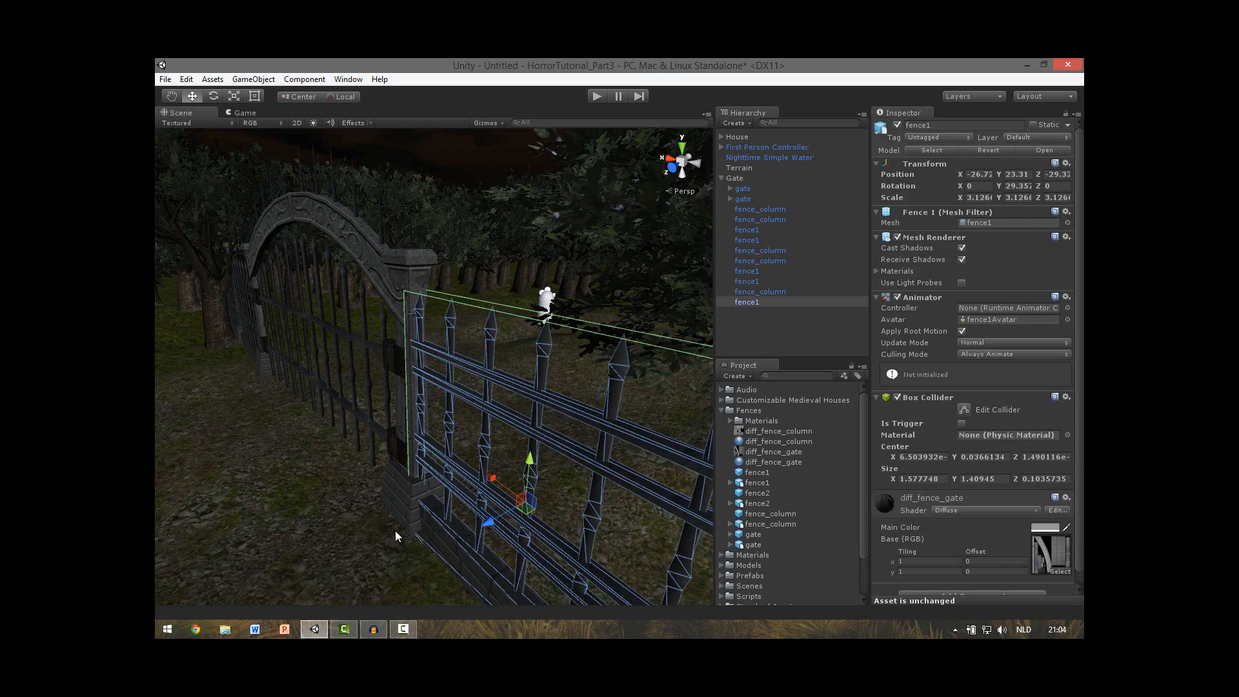
Step: Duplicate the opposite gate column with its fence section and place the copy at that section's outer end
alt+drag(353, 524, 365, 400)
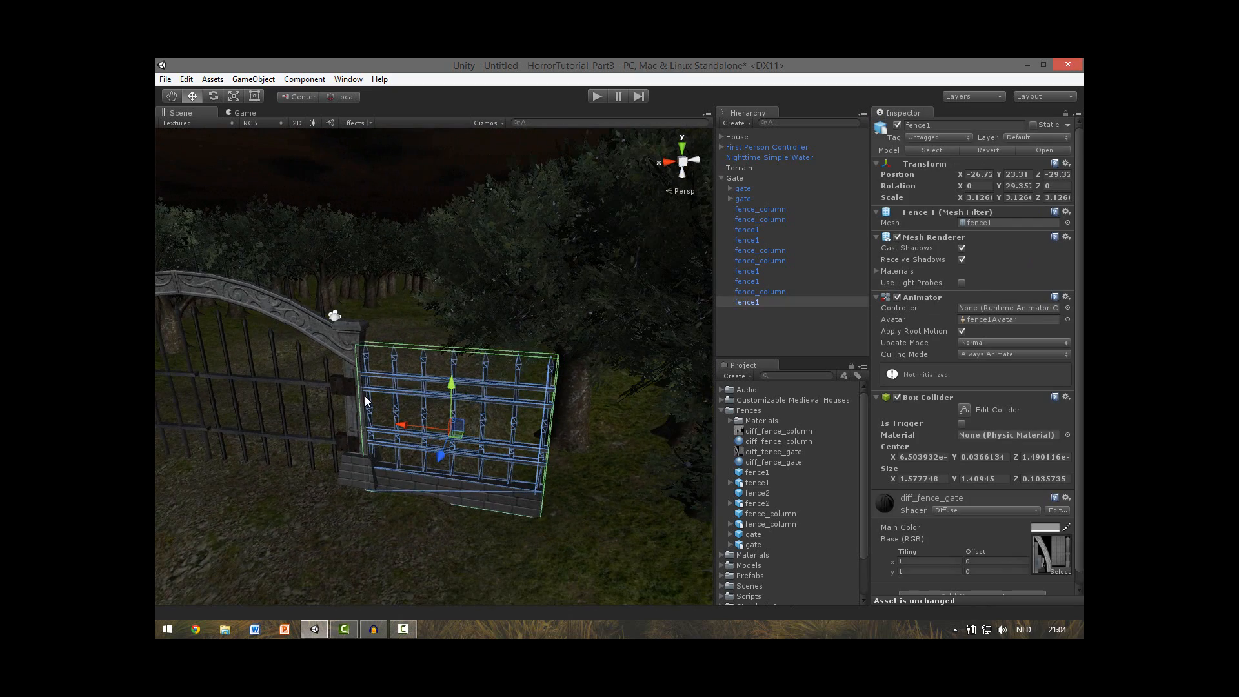
shift+click(351, 328)
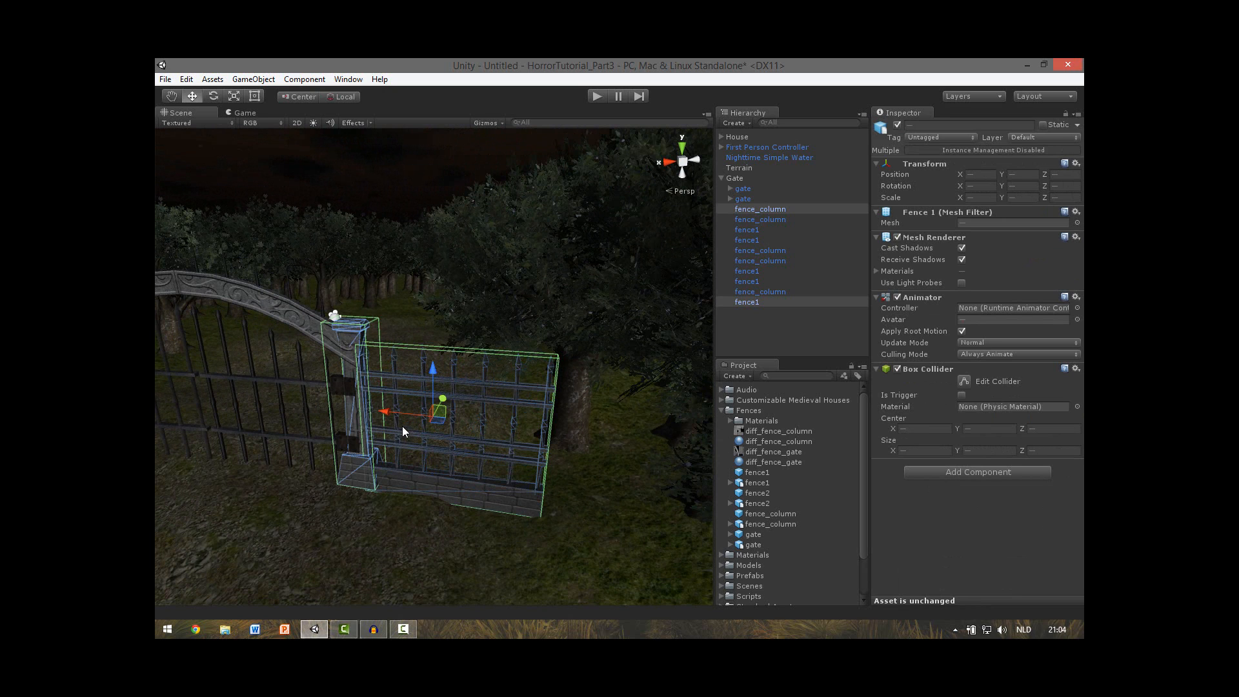
key(ctrl+d)
drag(388, 410, 588, 412)
drag(675, 400, 672, 411)
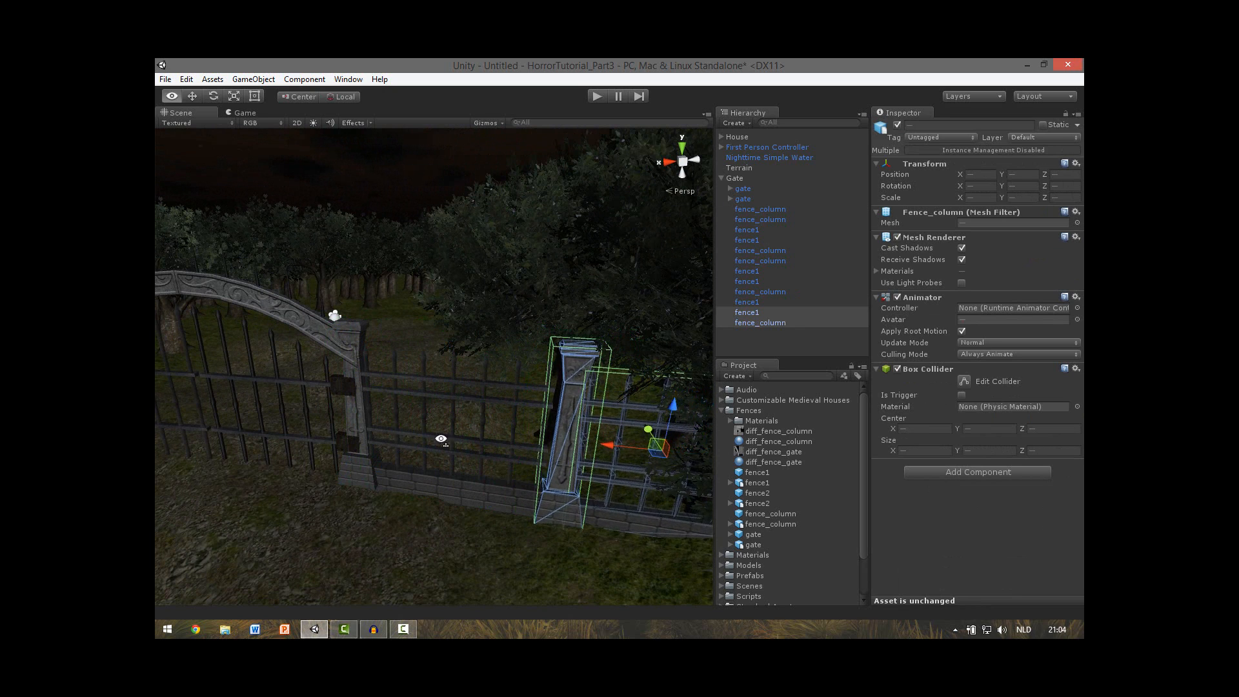
Step: Add another column and fence section copy, continuing the opposite fence line into the trees
right_drag(440, 438, 559, 459)
key(w)
right_drag(368, 459, 284, 431)
click(203, 284)
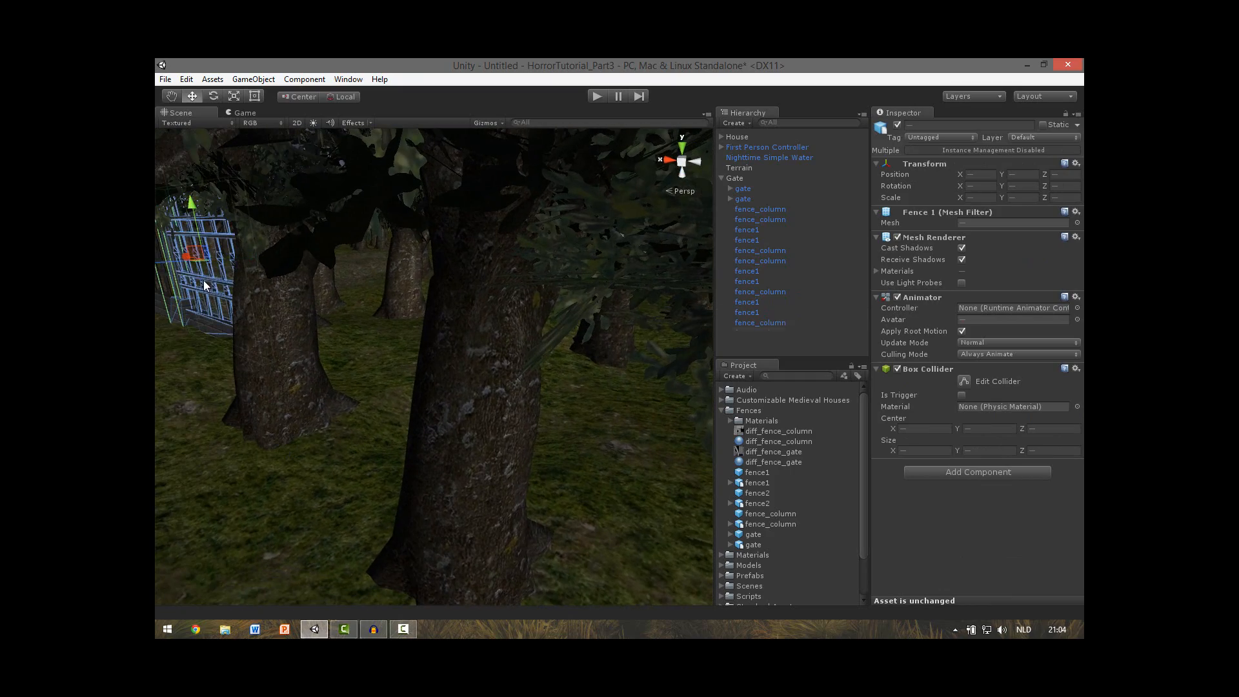
right_drag(203, 280, 378, 274)
key(a)
drag(381, 277, 574, 288)
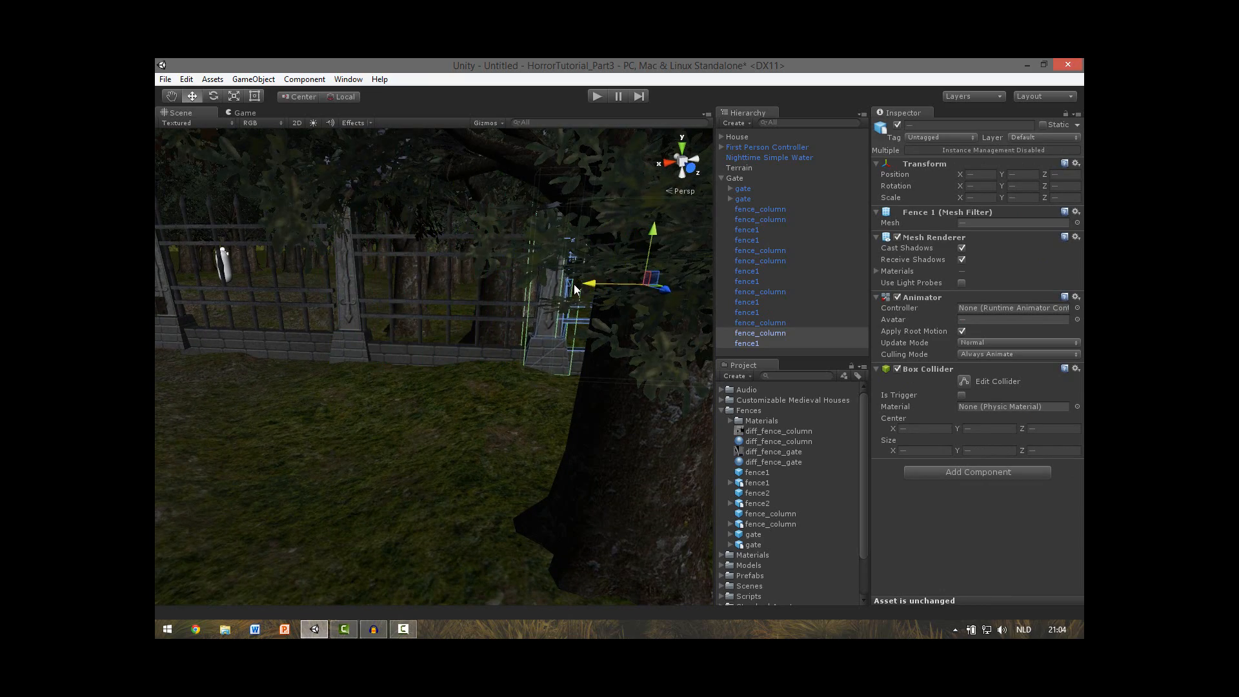
Step: Duplicate the outermost column and fence section once more and move the copy to the end of the line
key(d)
right_drag(579, 377, 269, 353)
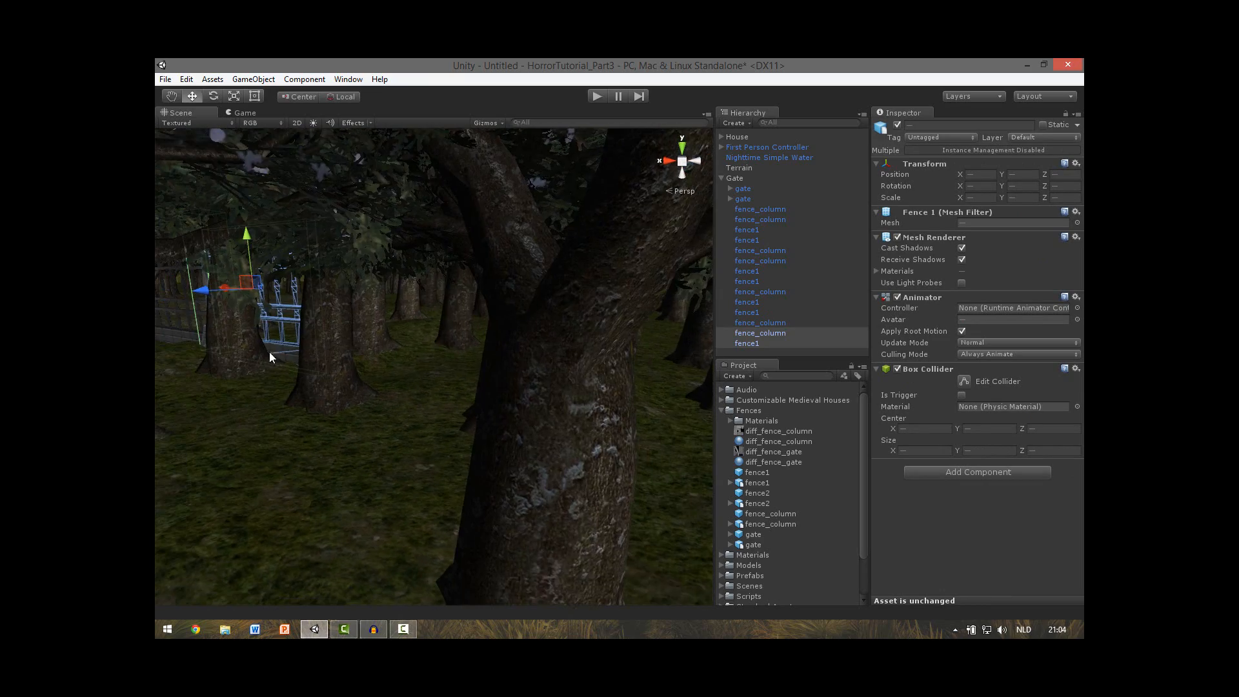
key(ctrl+d)
drag(222, 288, 311, 310)
Step: Examine the gate and both fence lines from above and from behind the player's starting position
right_drag(311, 309, 502, 394)
key(s)
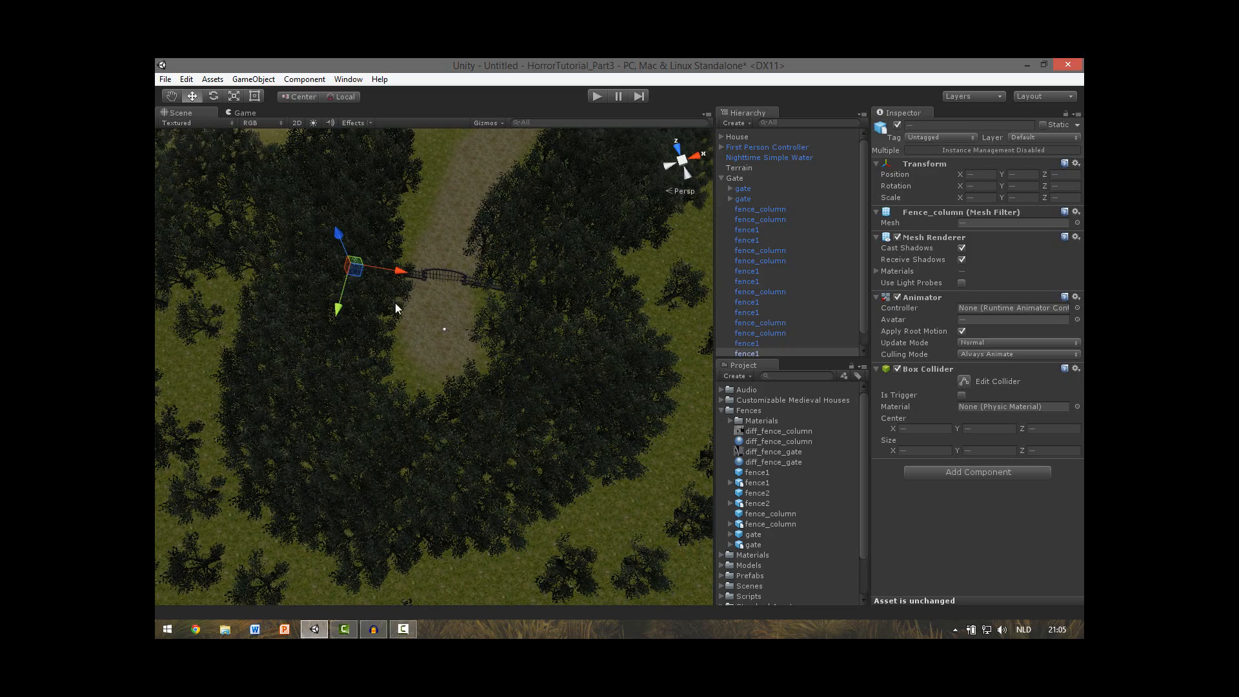
key(w)
right_drag(492, 294, 350, 235)
key(s)
right_drag(481, 361, 456, 297)
right_drag(442, 359, 534, 286)
scroll(534, 287, up, 5)
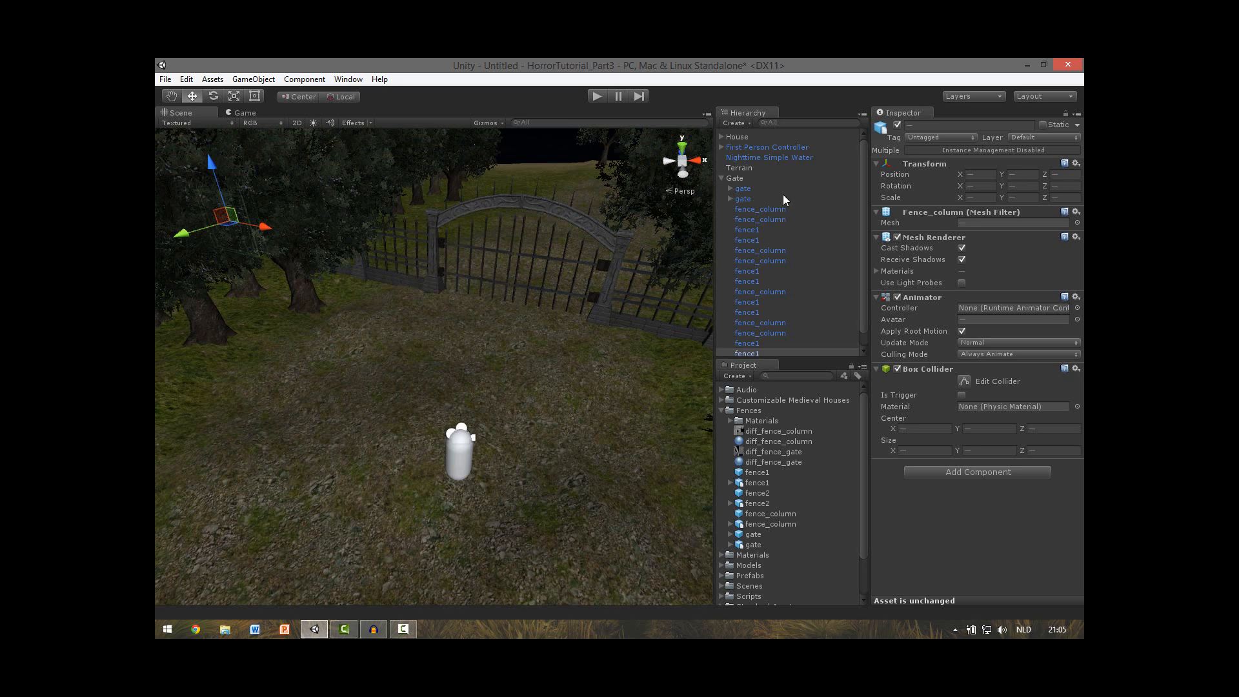
Step: Collapse the Gate group in the object hierarchy and clear the selection
click(722, 177)
click(723, 178)
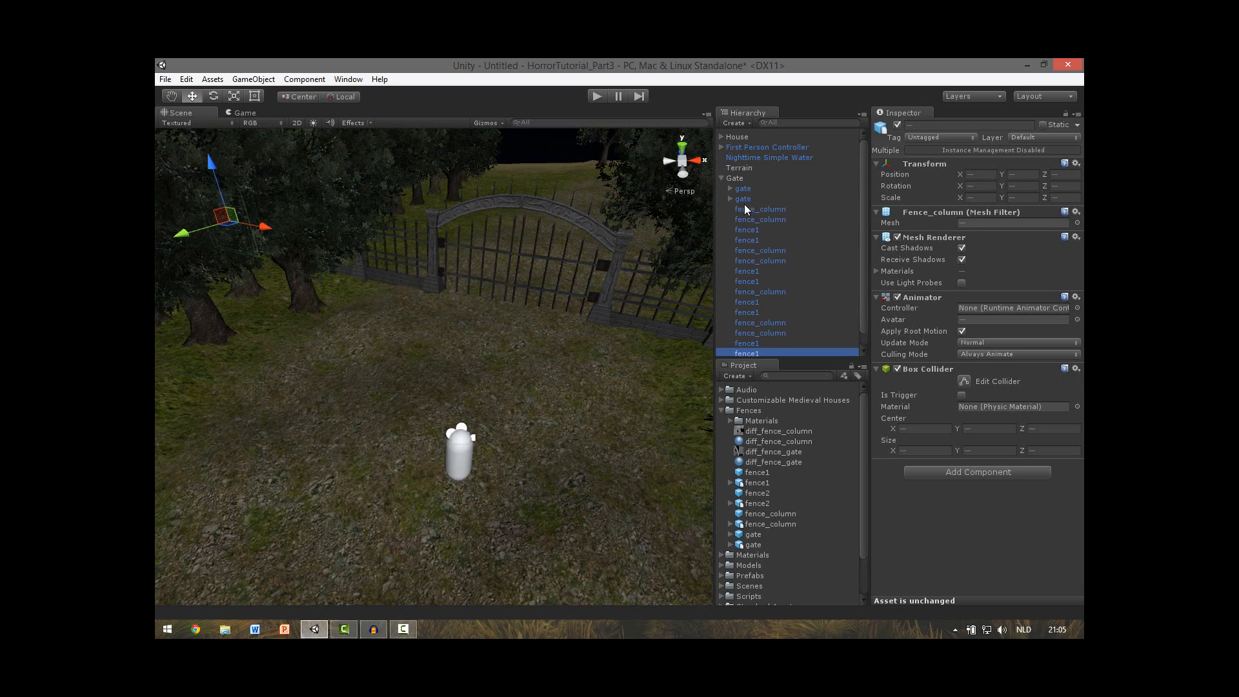
scroll(744, 217, down, 2)
scroll(744, 206, up, 2)
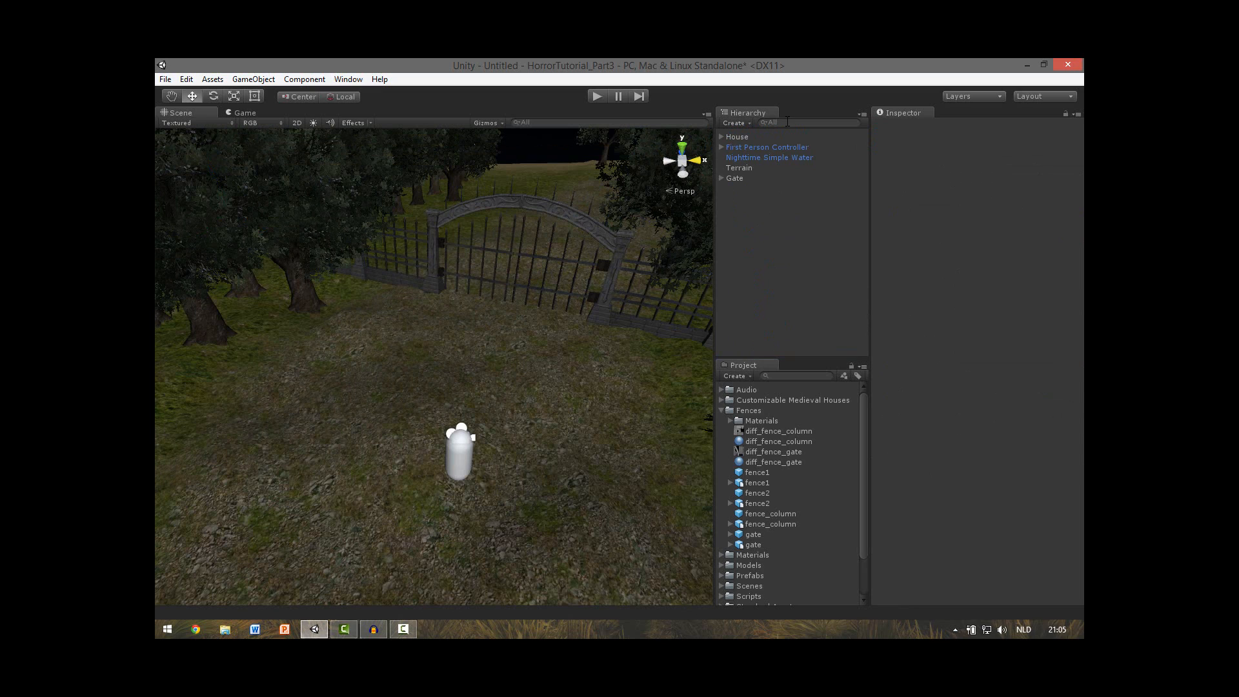
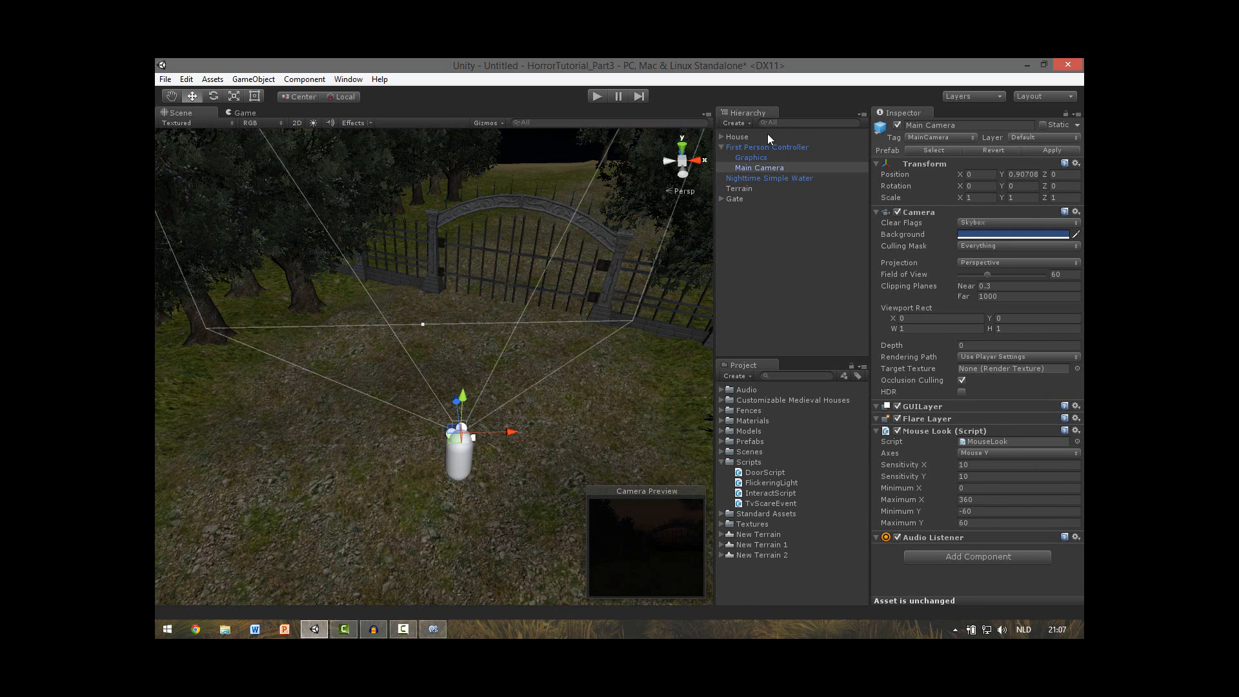
Step: Attach InteractScript to the Main Camera of the First Person Controller
click(764, 168)
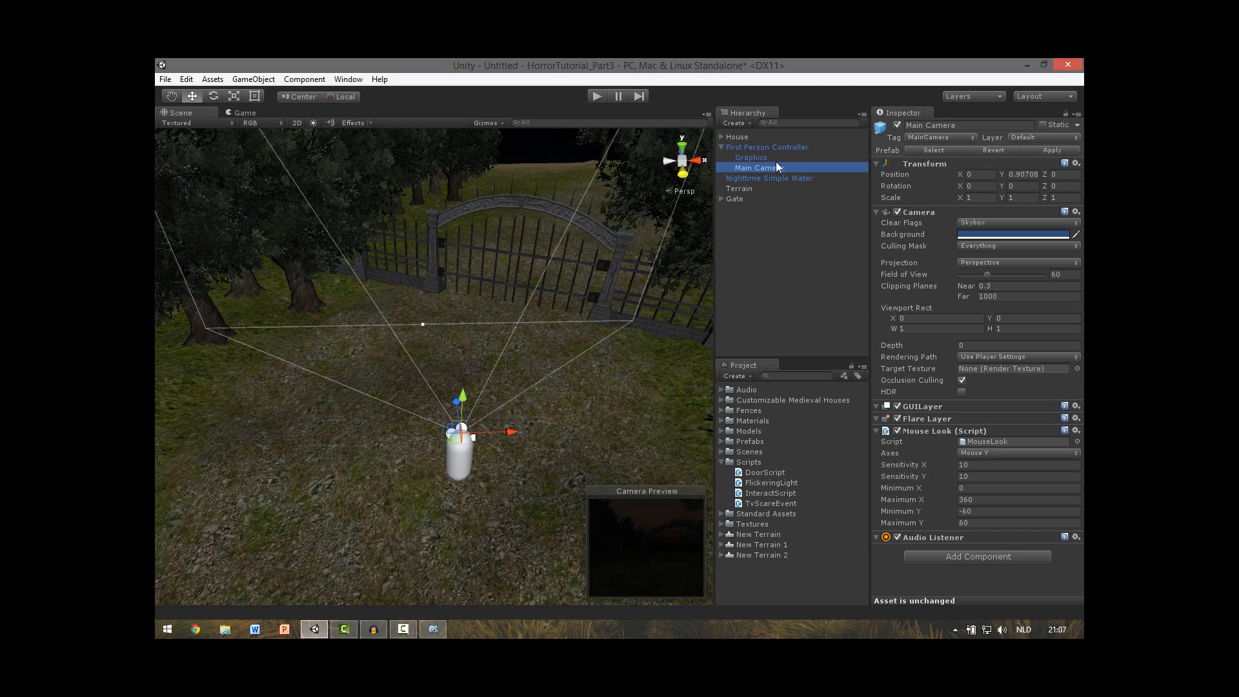
drag(760, 494, 951, 575)
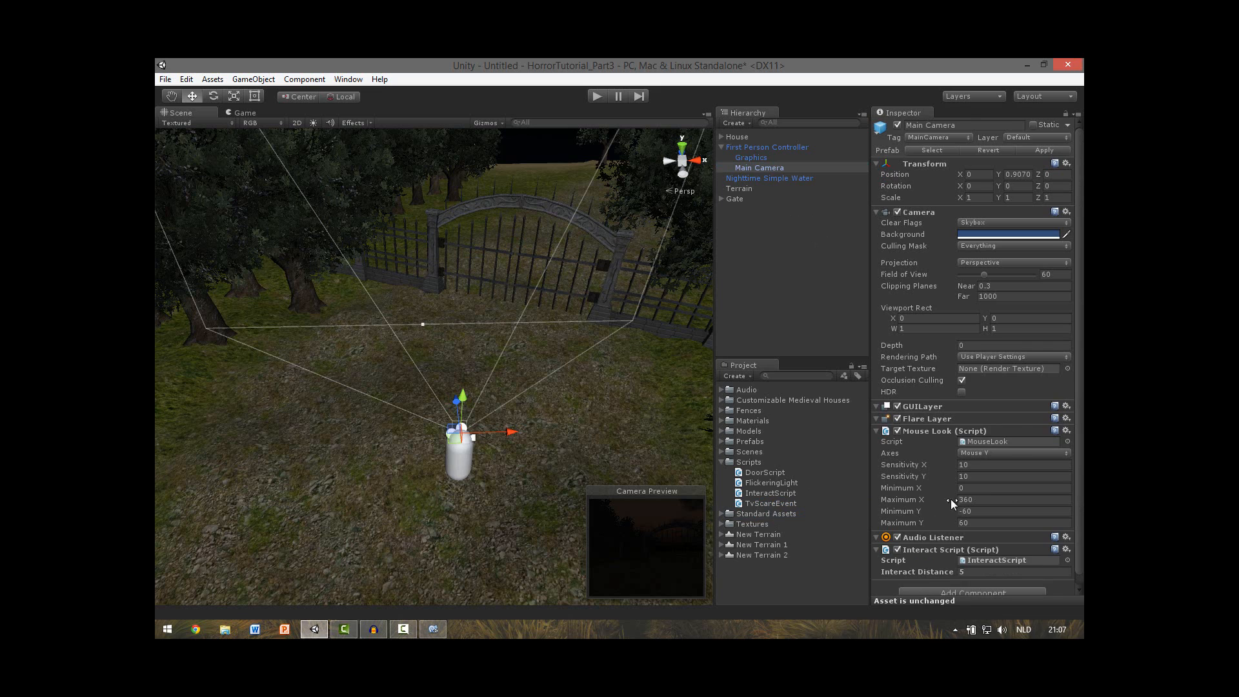
scroll(950, 498, down, 1)
Step: Review the Mouse0 key code and the Door tag comparison in InteractScript in MonoDevelop, and return to Unity
double_click(1005, 549)
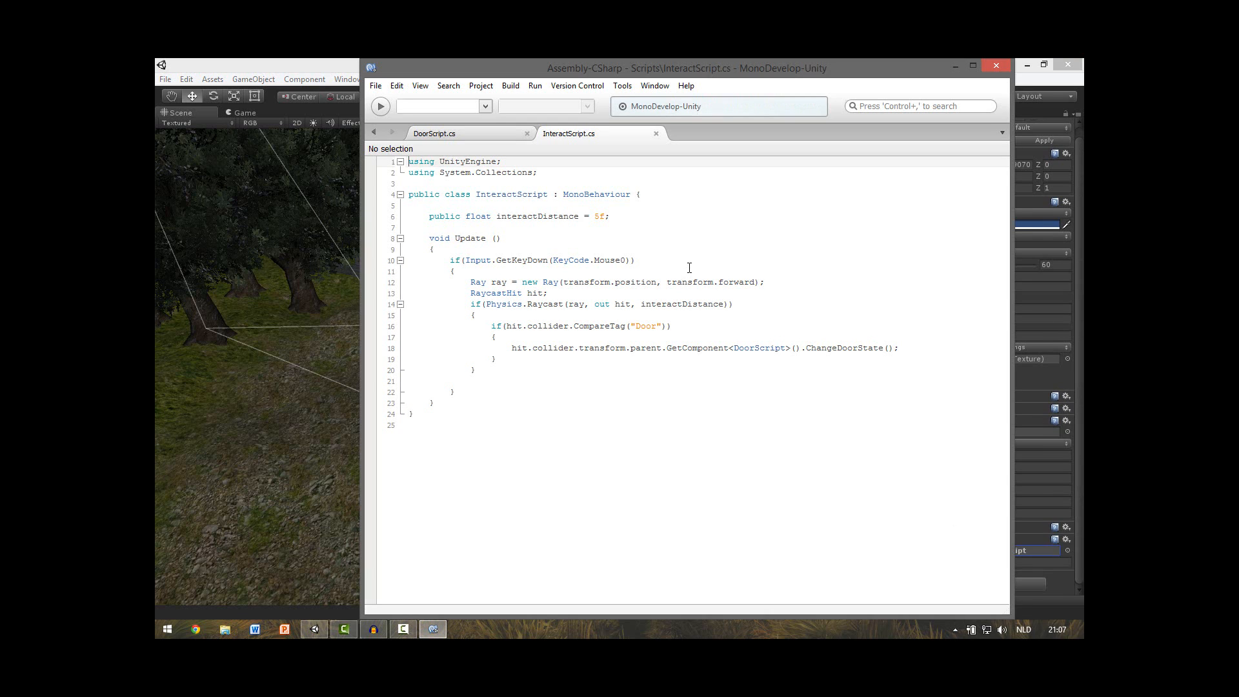
drag(507, 260, 615, 258)
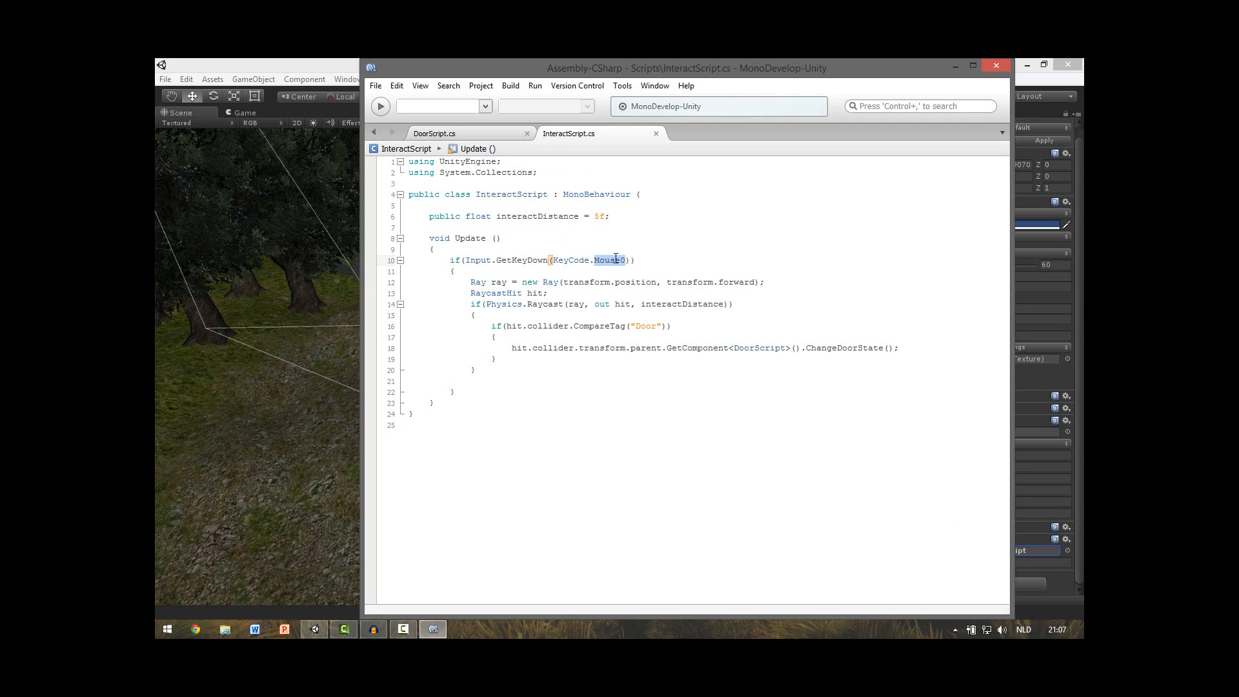
double_click(646, 325)
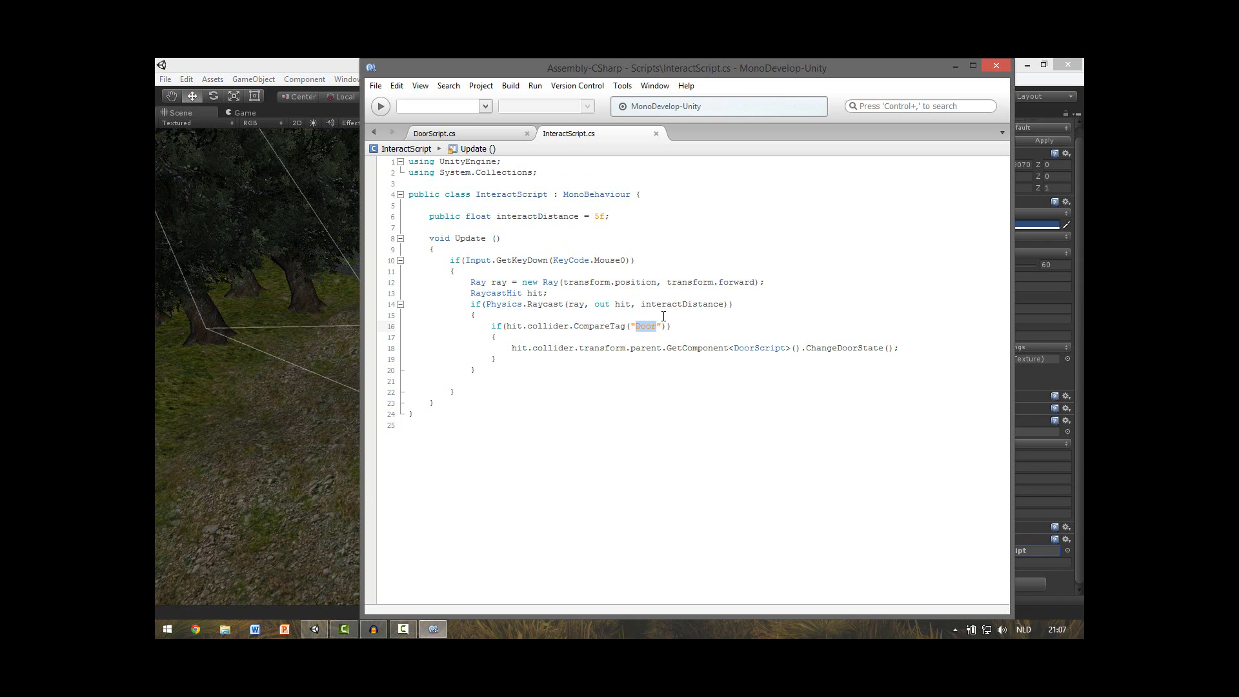
click(957, 64)
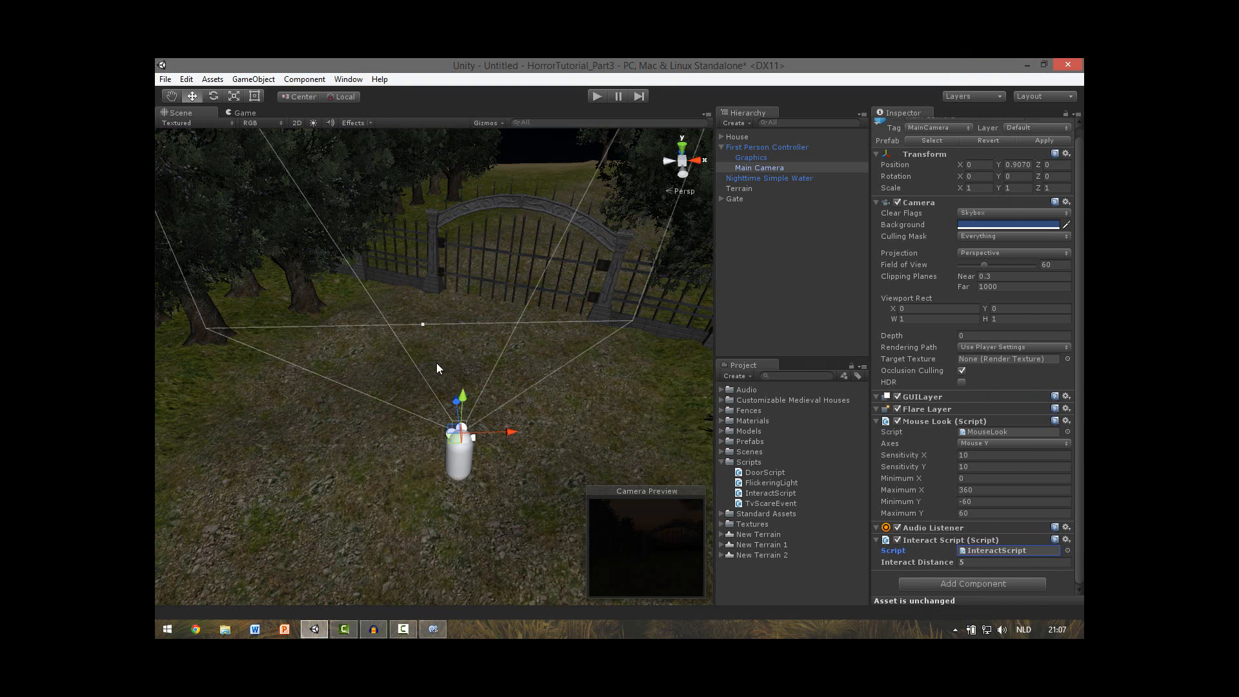
Step: Assign the Door tag to the door mesh inside the first gate leaf
click(505, 256)
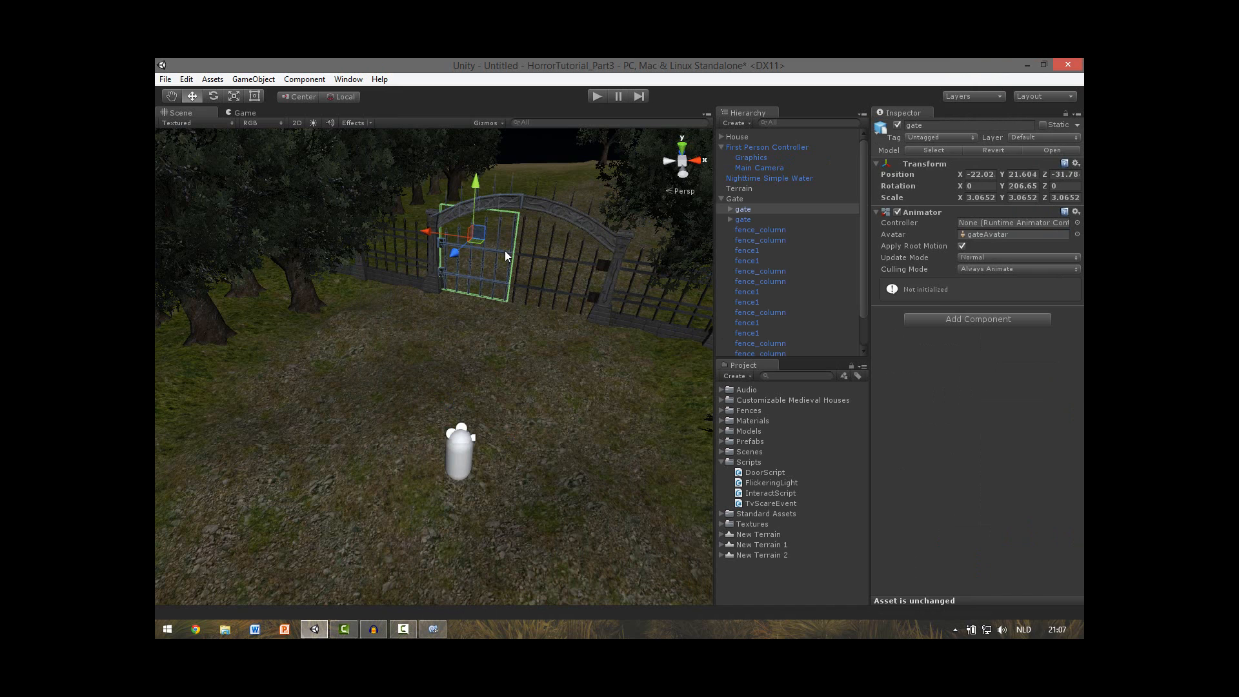
click(506, 252)
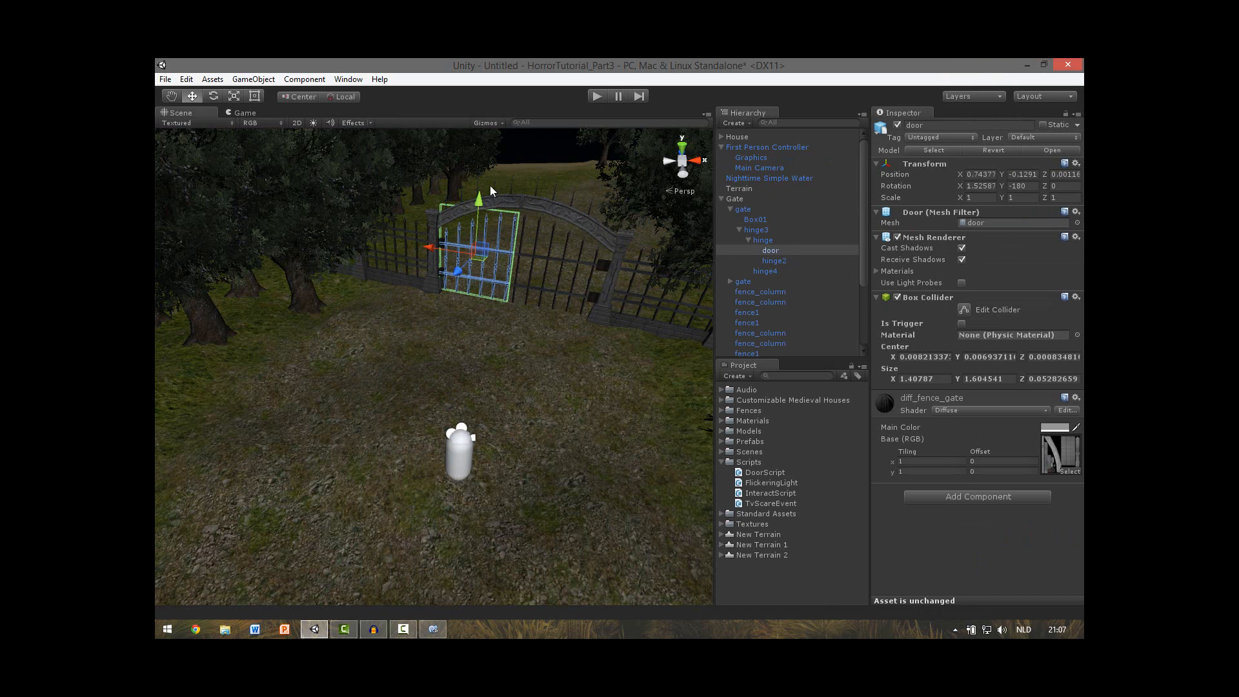
click(932, 136)
click(942, 250)
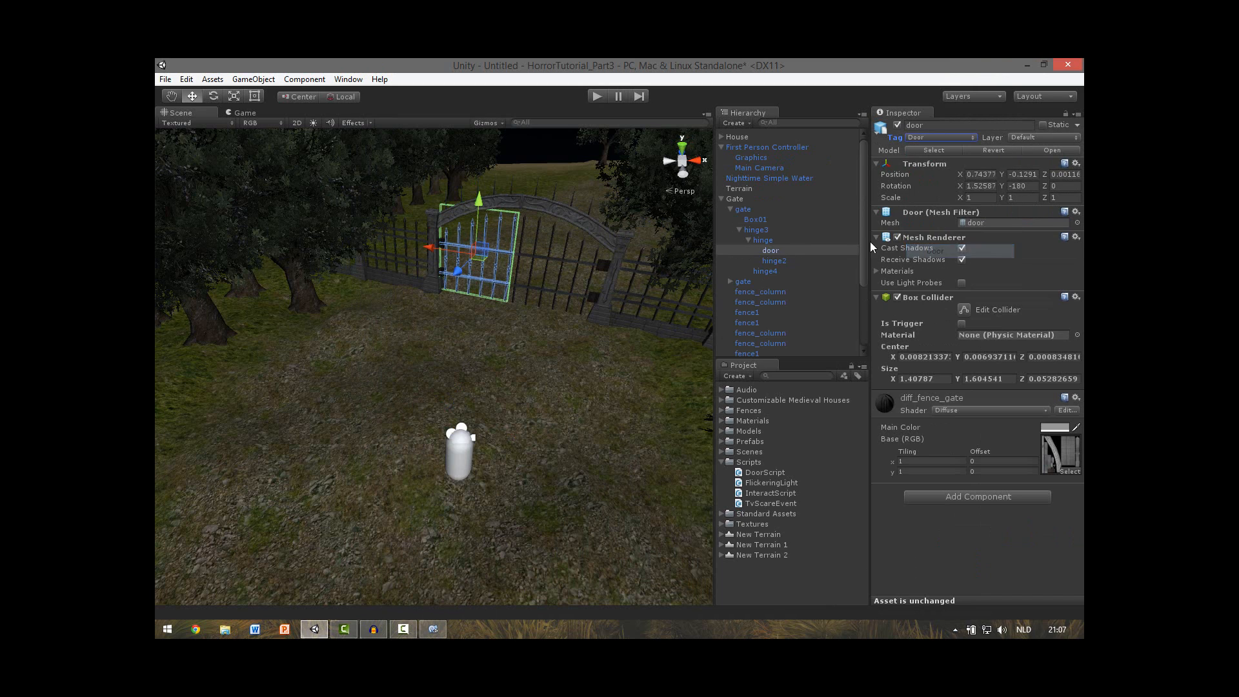
Step: Assign the Door tag to the second gate leaf's door mesh and collapse the Gate and First Person Controller groups
click(574, 258)
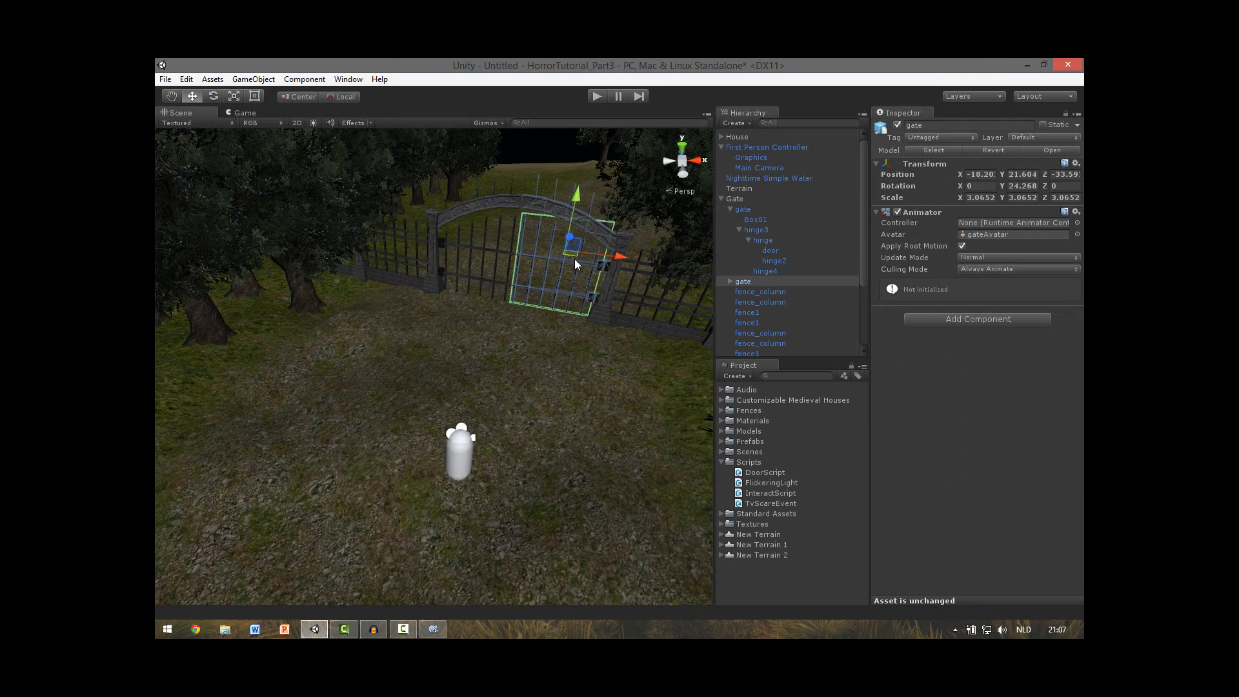
click(573, 258)
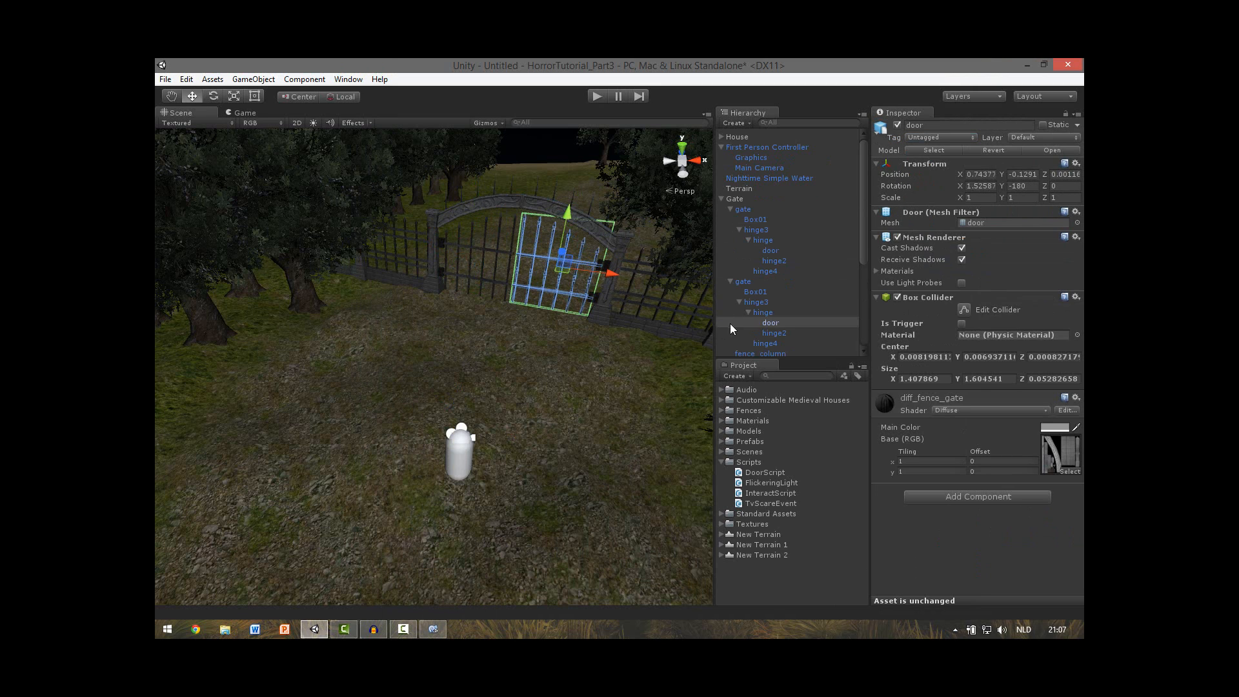
click(933, 136)
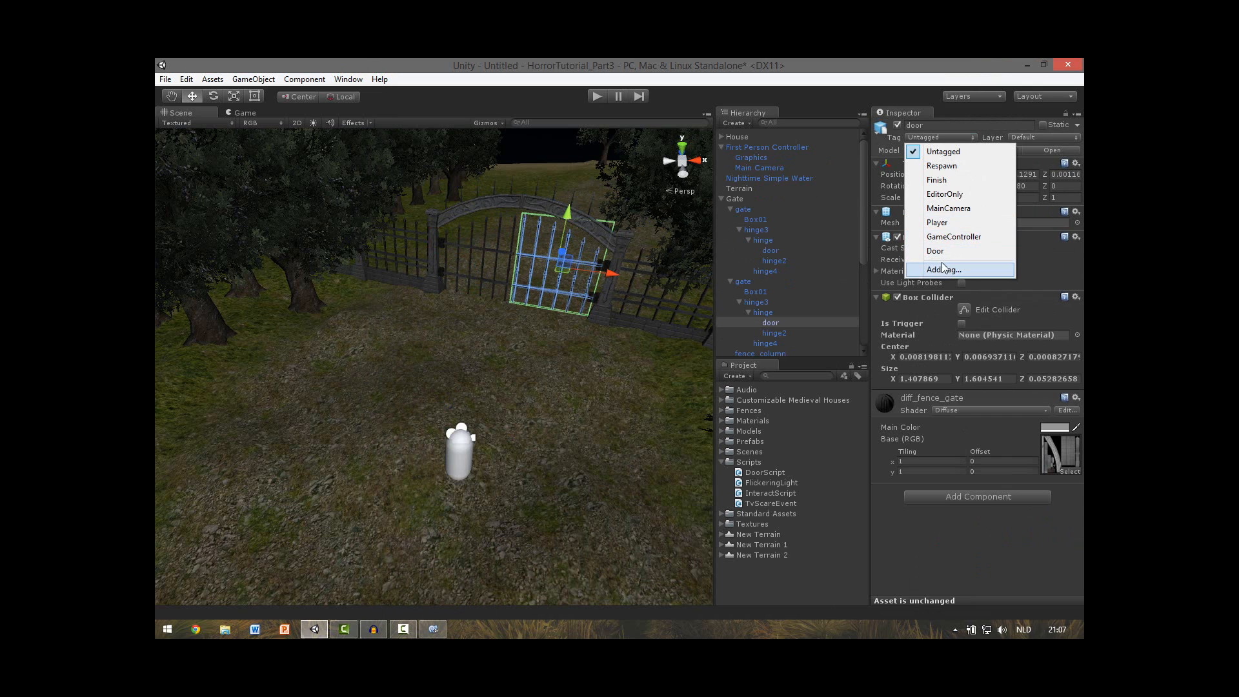
click(937, 254)
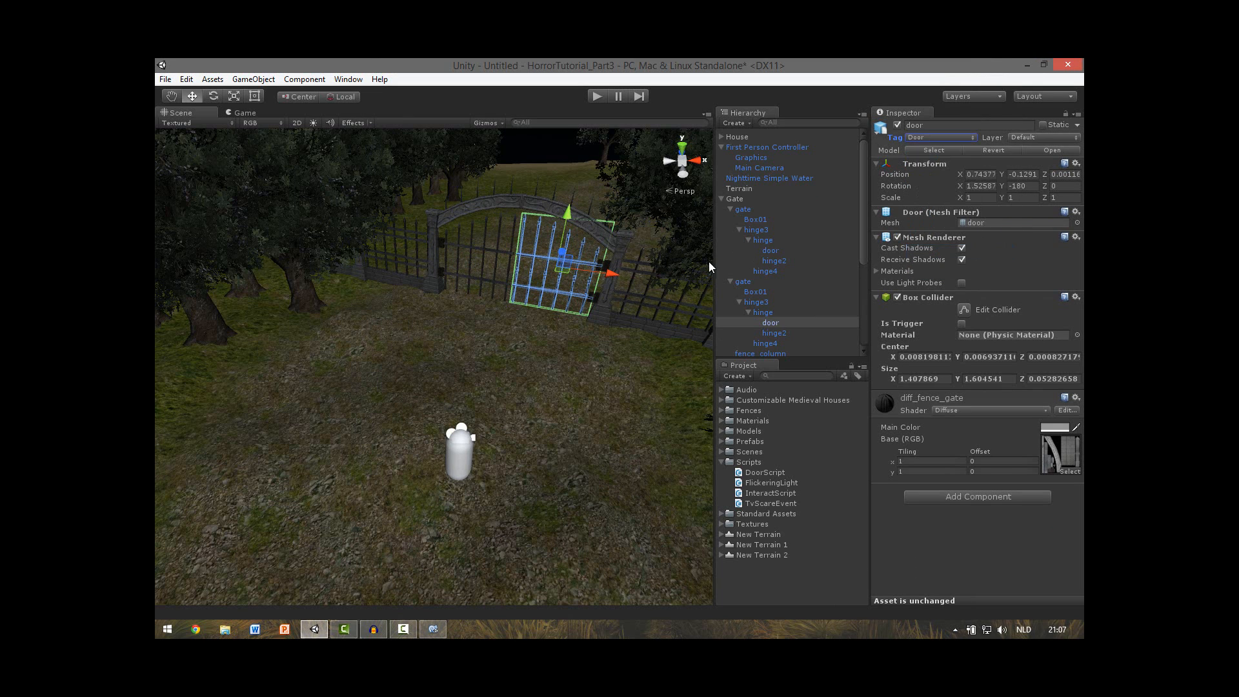
click(730, 281)
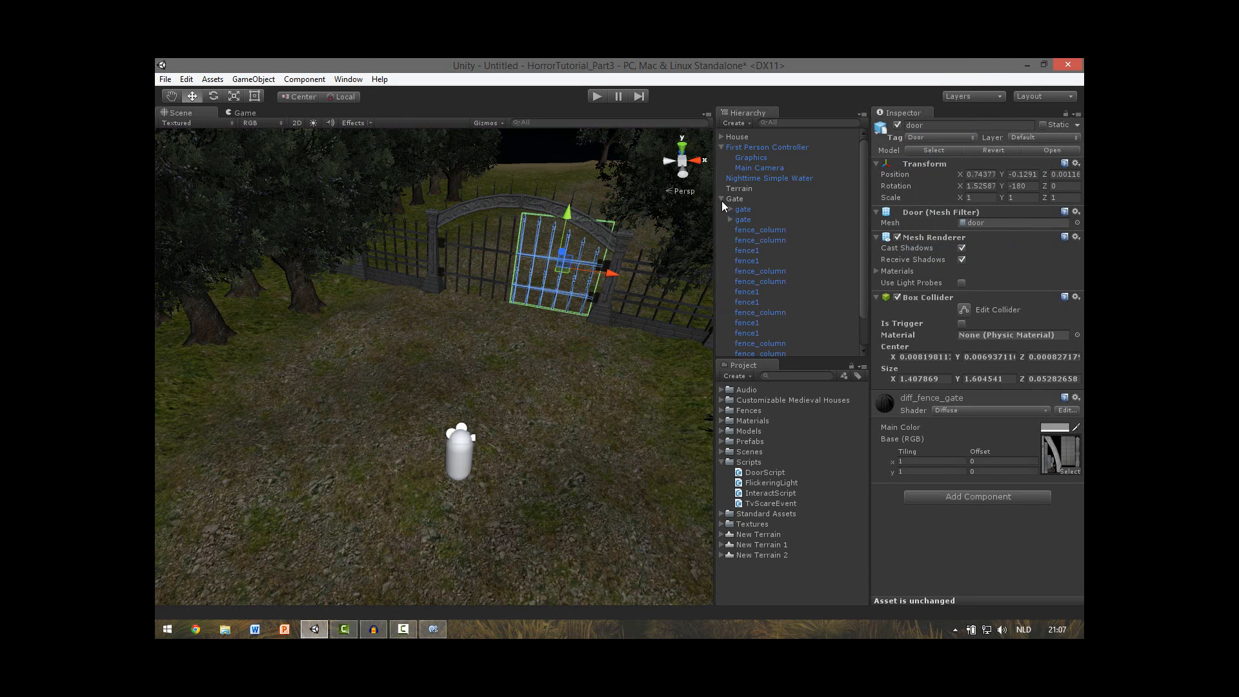
click(721, 199)
click(761, 259)
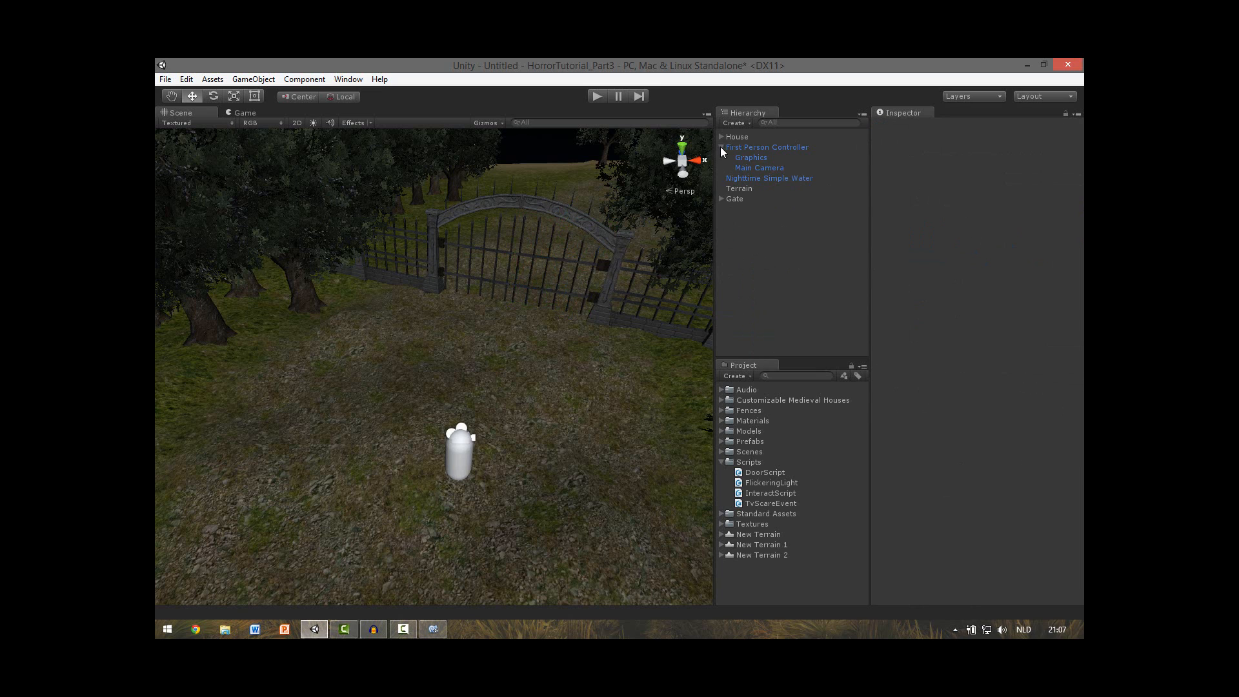
click(720, 147)
Step: Review the line in InteractScript that gets DoorScript from the collider's parent in MonoDevelop, and return to Unity
click(432, 621)
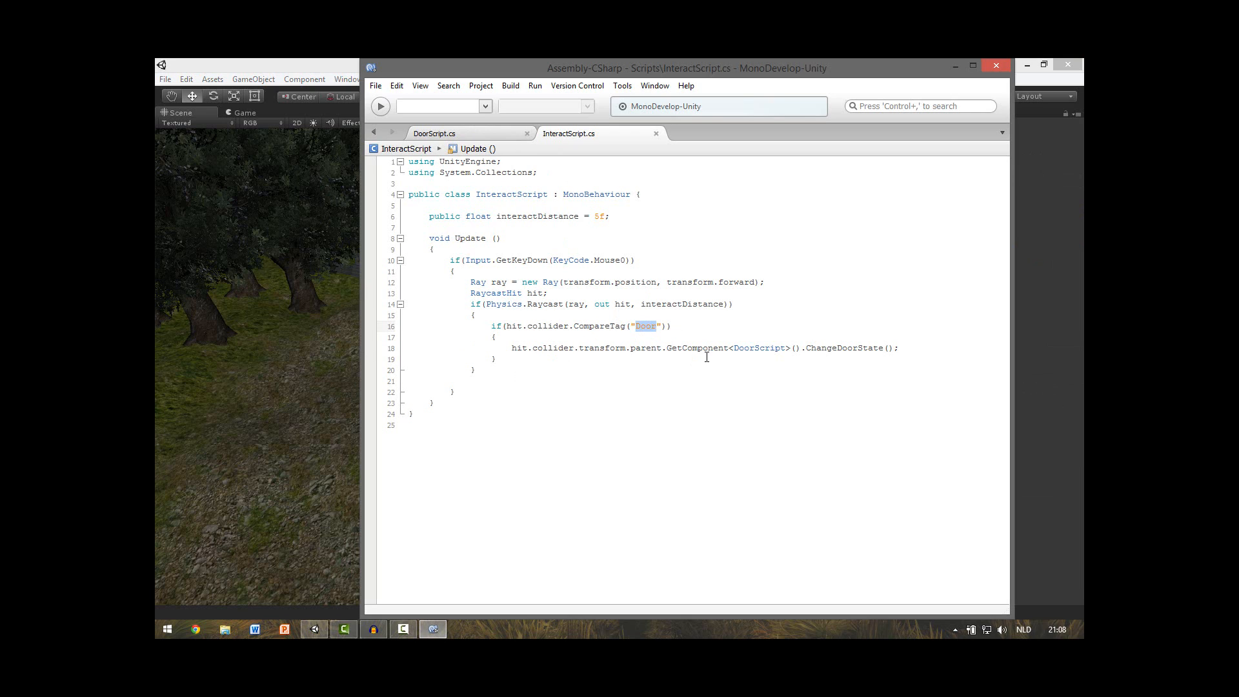
double_click(763, 349)
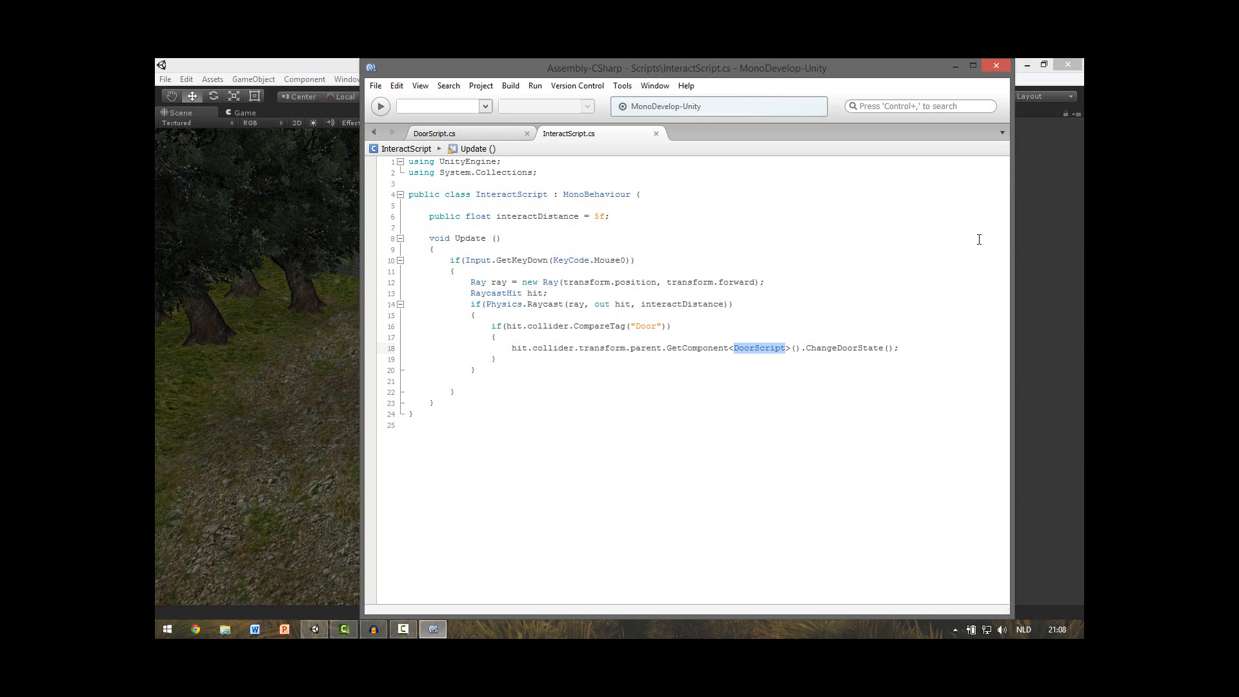
click(952, 67)
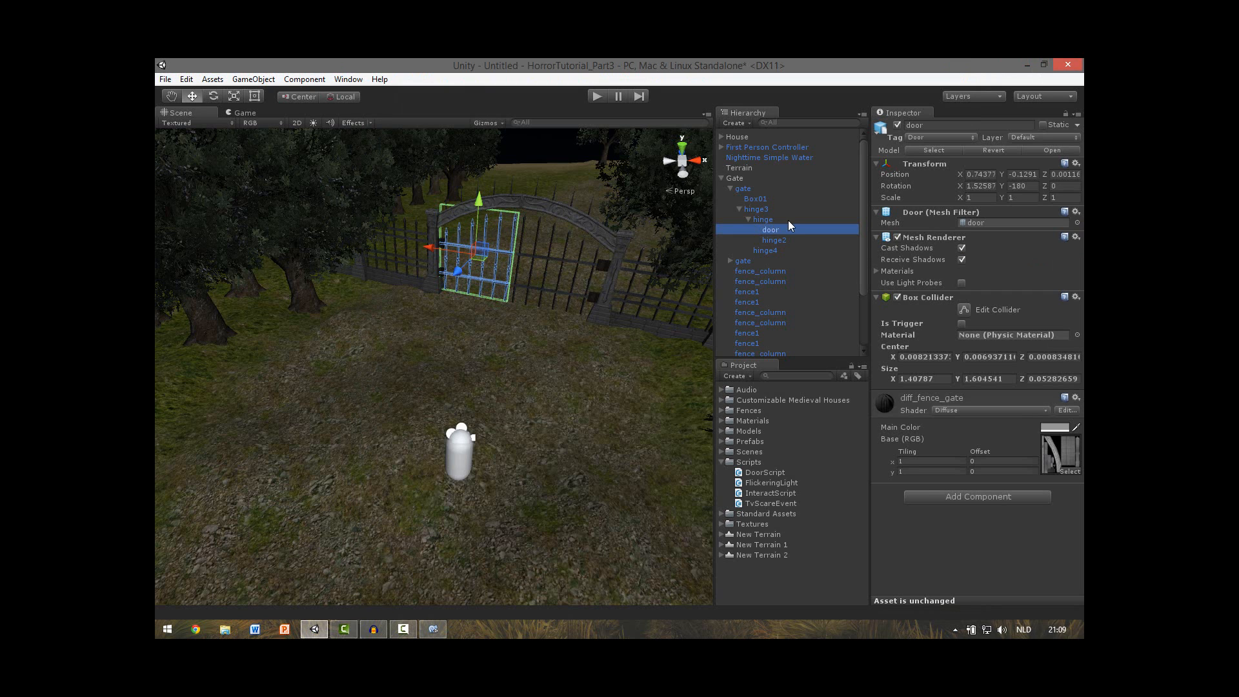
Step: Try swinging the first gate leaf by changing the Y rotation of its hinge, the door's parent
click(769, 219)
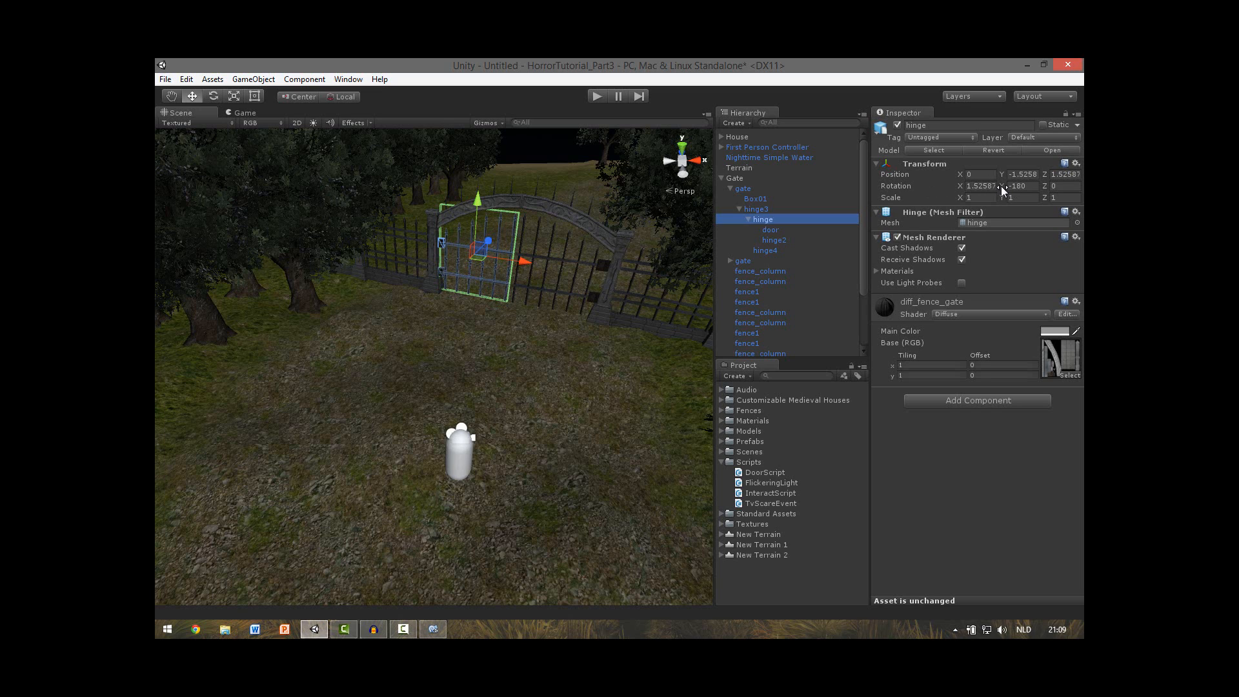
drag(1001, 186, 630, 190)
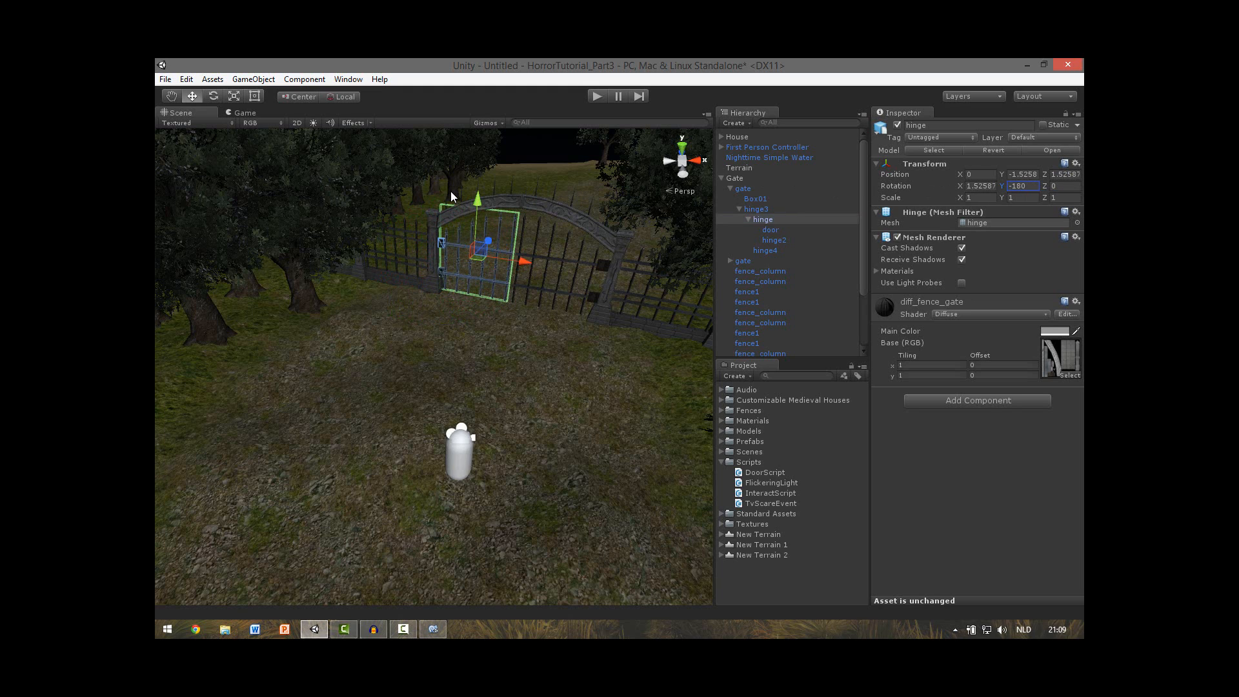
click(774, 231)
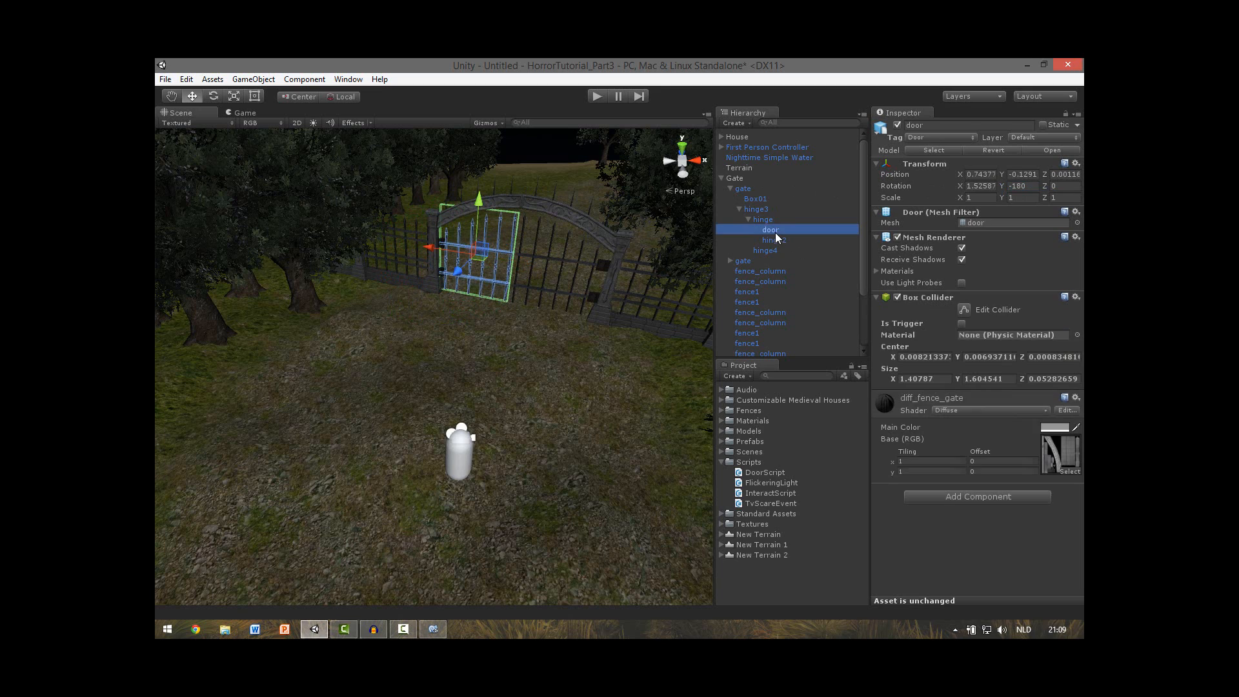
Step: Add DoorScript to the first gate leaf's hinge and set its Door Close Angle to -180
click(767, 219)
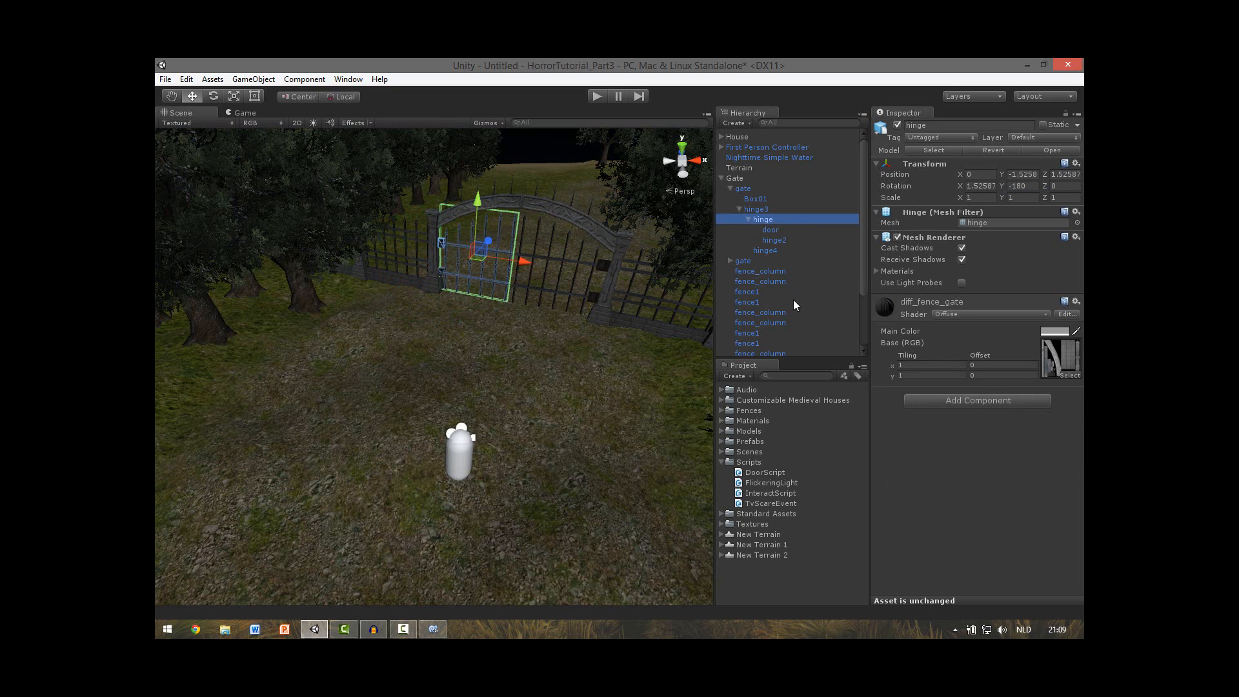
drag(762, 471, 922, 458)
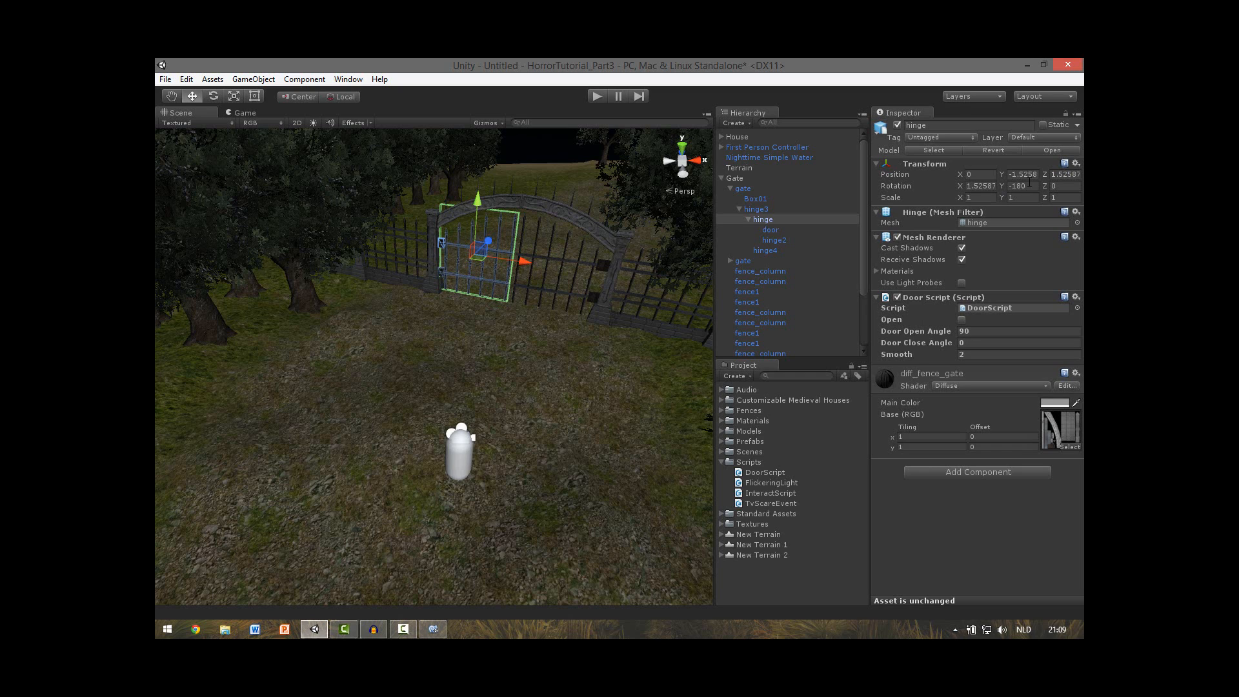
click(993, 342)
text(-180)
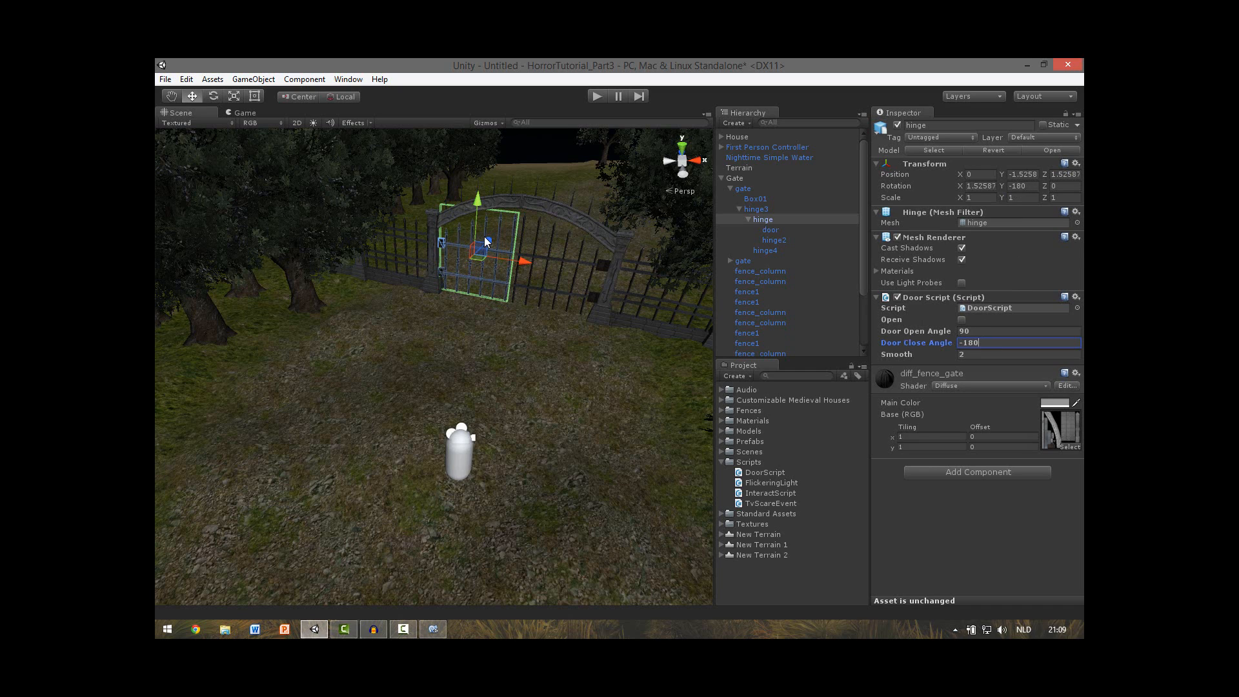
text(e)
drag(1003, 174, 1058, 174)
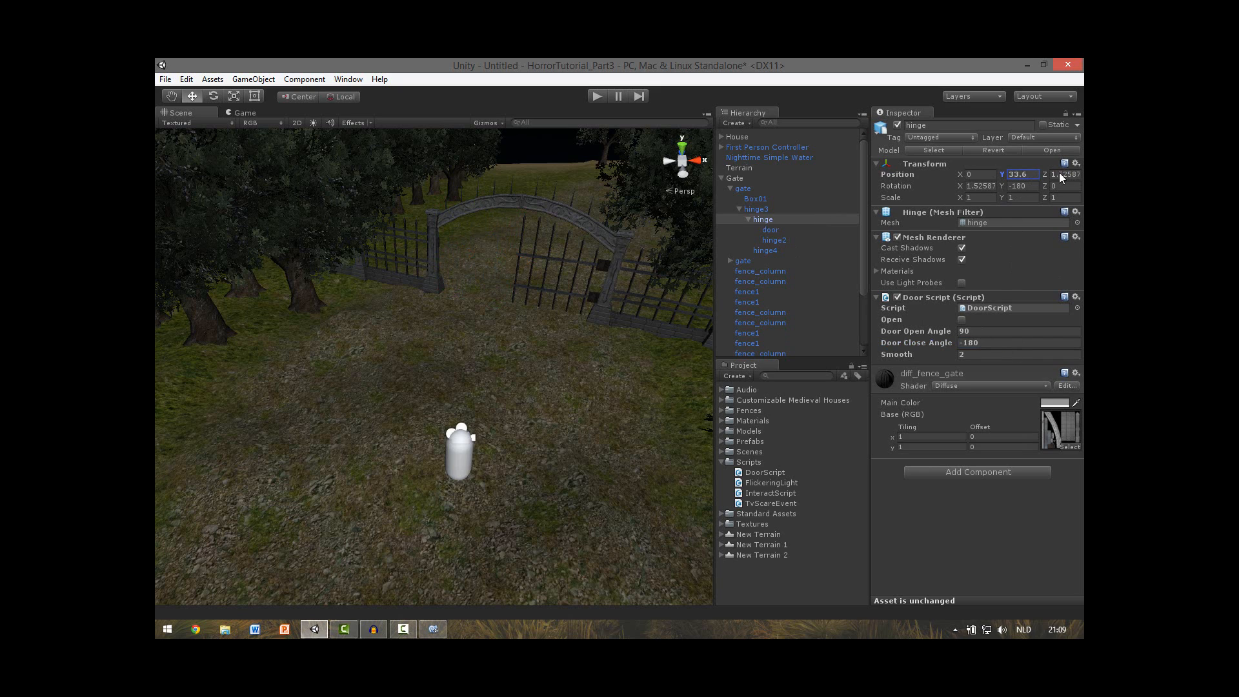
key(ctrl+z)
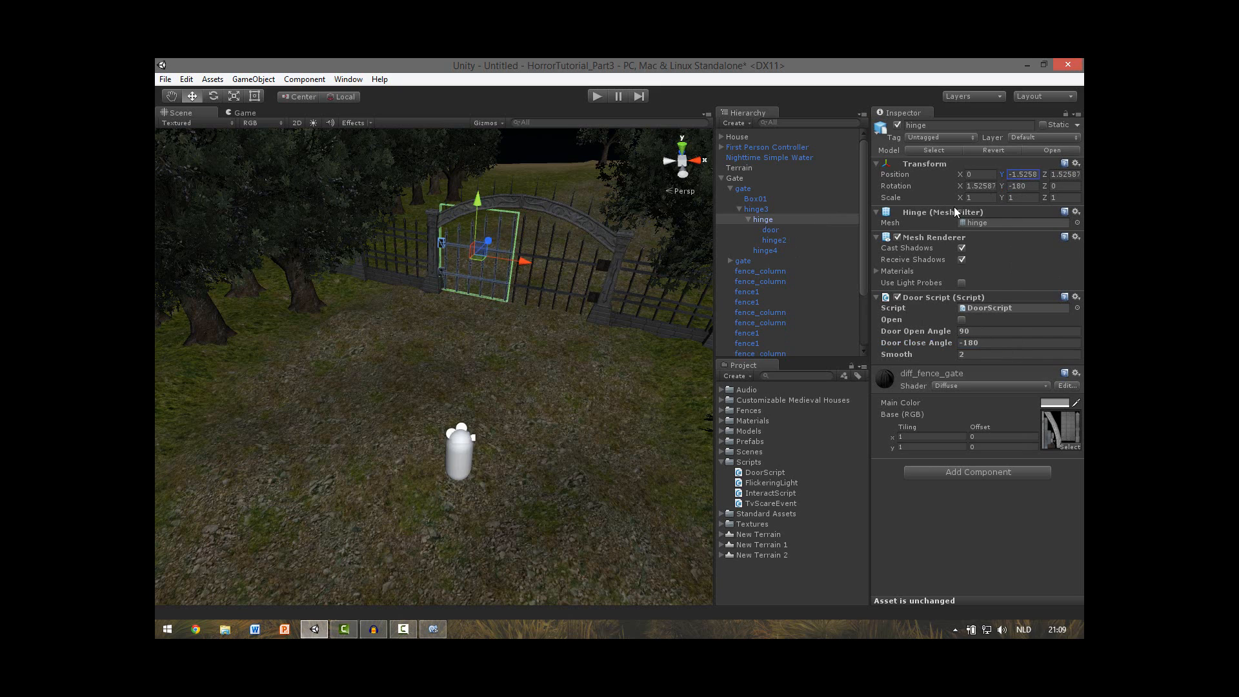
Step: Test the first hinge's Y rotation, restore it to -180, and set its Door Open Angle to 250
mouse_move(1000, 187)
mouse_down()
mouse_move(1020, 187)
mouse_move(202, 194)
mouse_move(1075, 190)
mouse_move(1010, 195)
mouse_up()
text(-180)
click(989, 330)
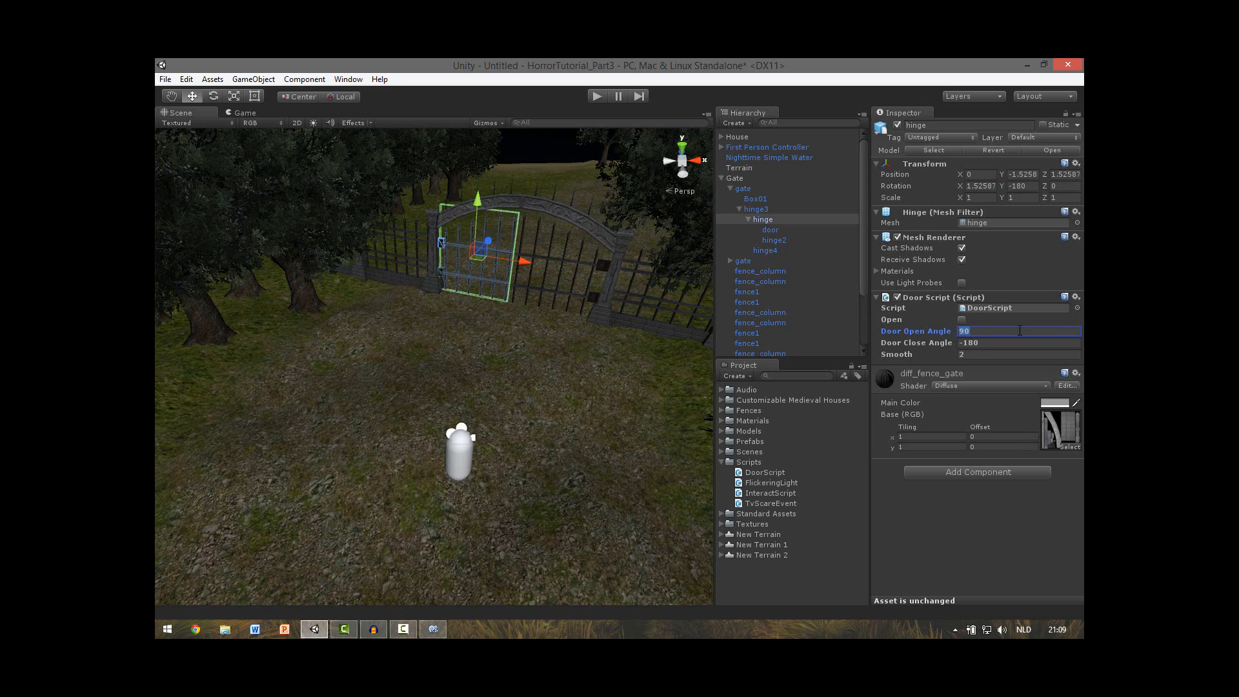
text(250)
Step: Add DoorScript to the second gate leaf's hinge and set its Door Close Angle to -180
click(572, 256)
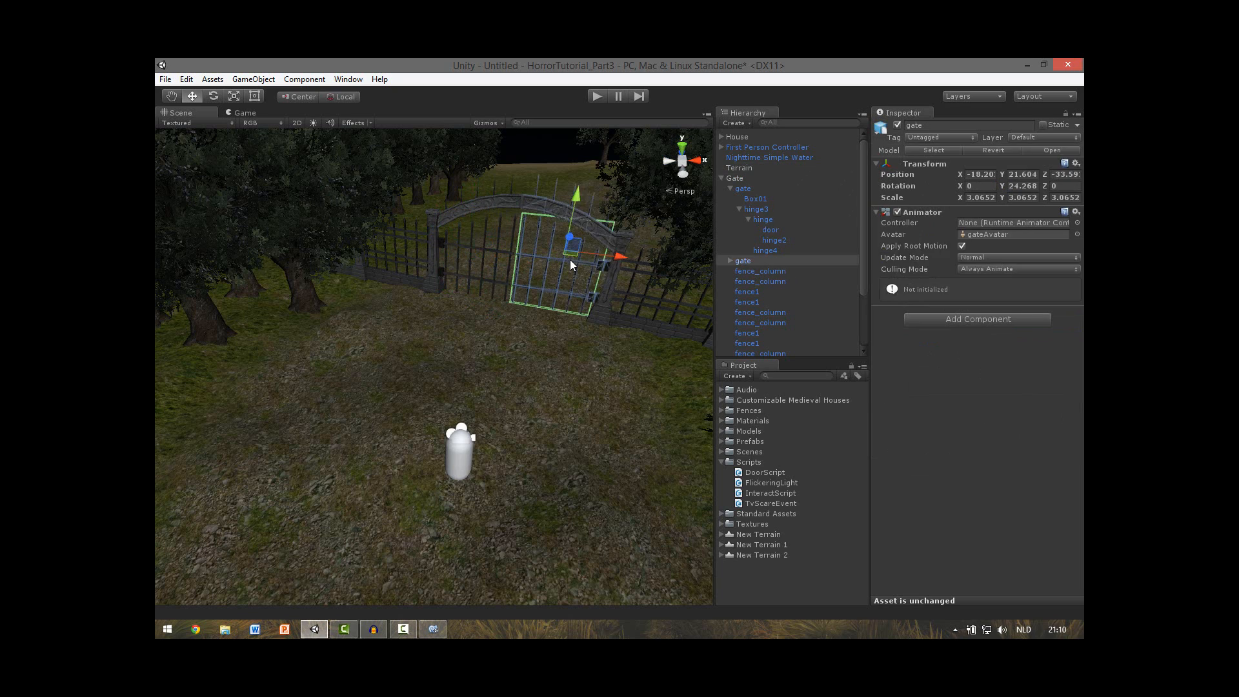
click(571, 260)
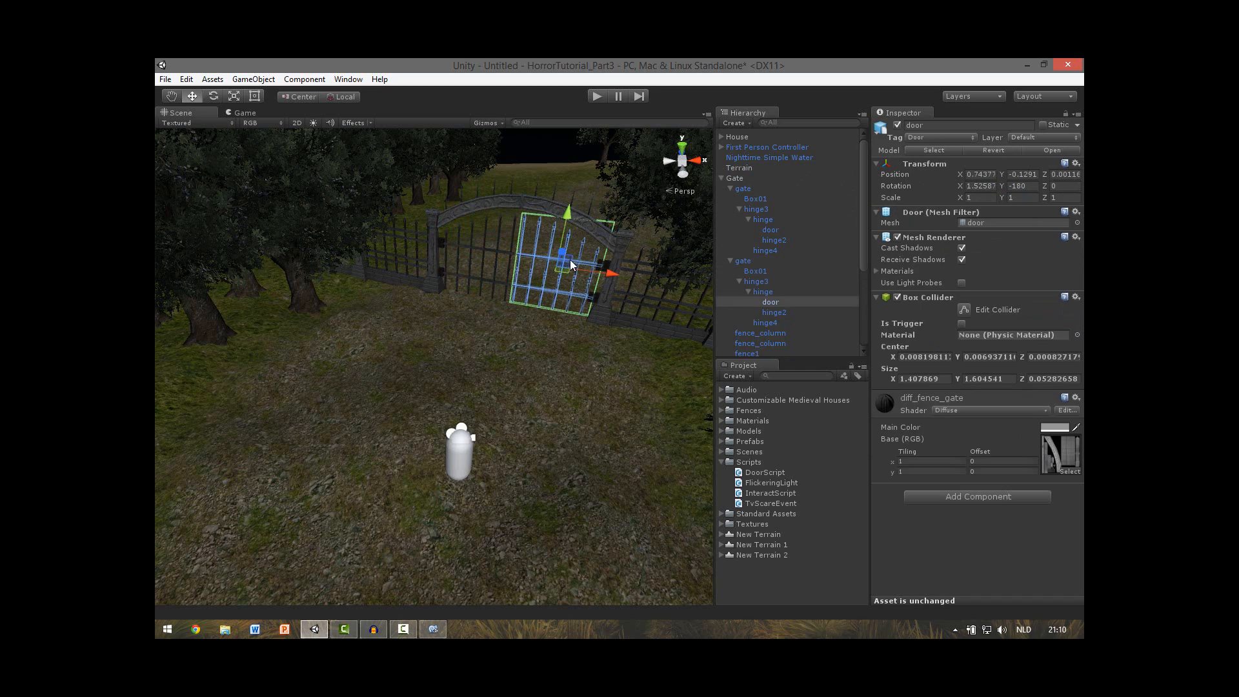
click(765, 291)
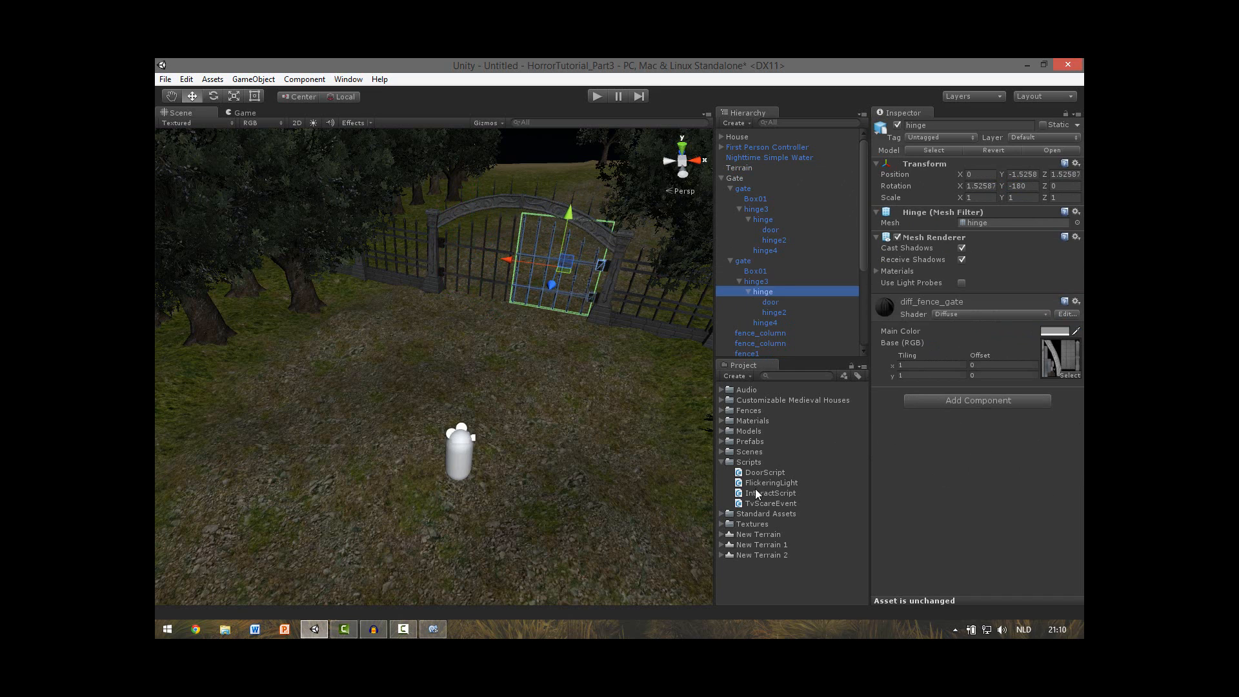
drag(765, 472, 916, 446)
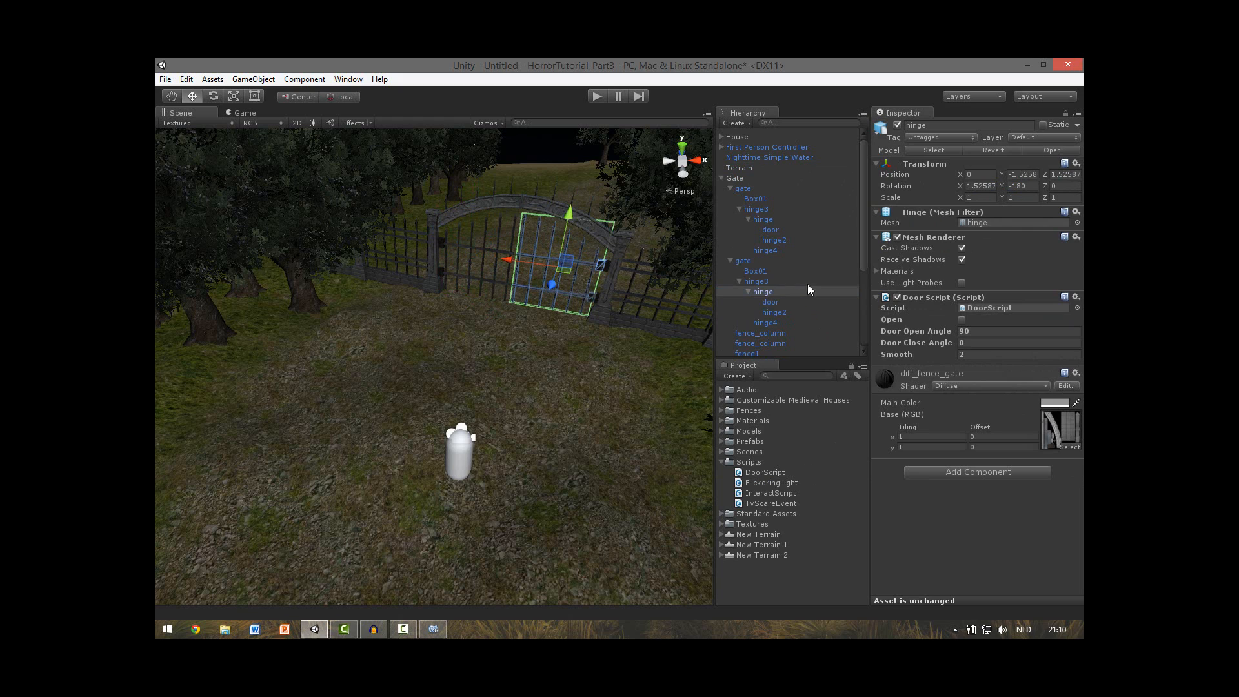
click(985, 332)
click(972, 341)
text(-180)
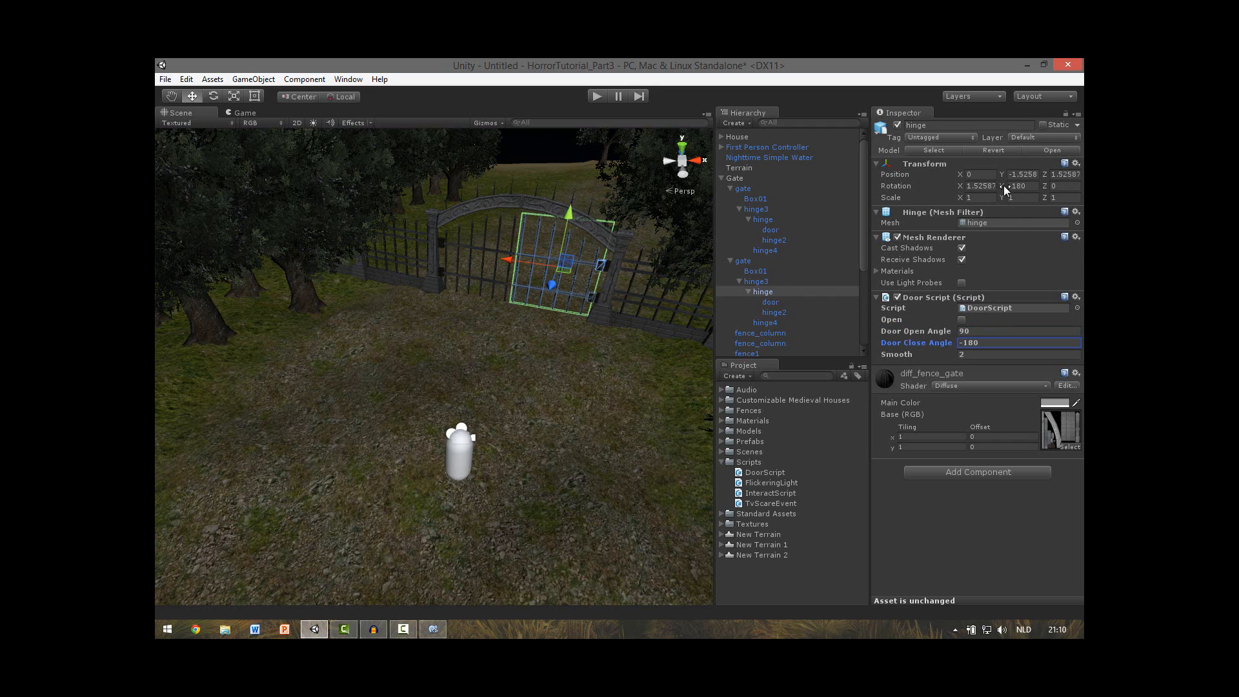
Step: Test the second gate leaf's swing through its hinge's Y rotation, restore it to -180, and switch the Rotate gizmo to Pivot
drag(1002, 187, 179, 188)
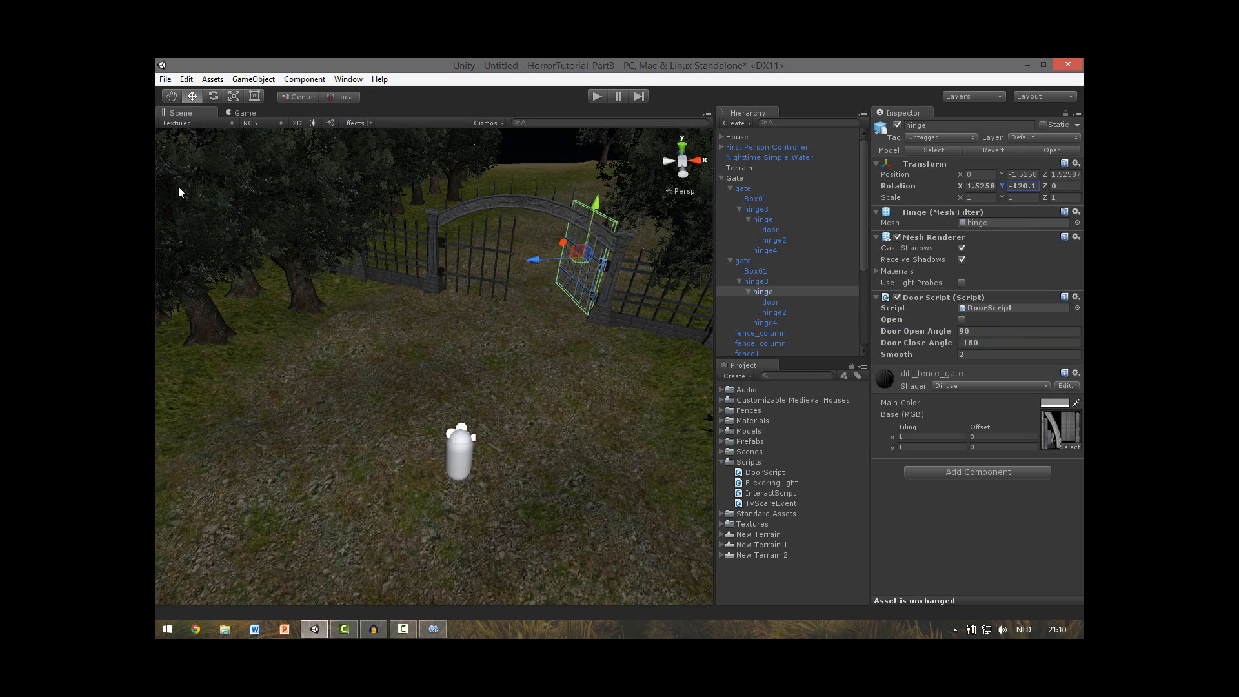
key(ctrl+z)
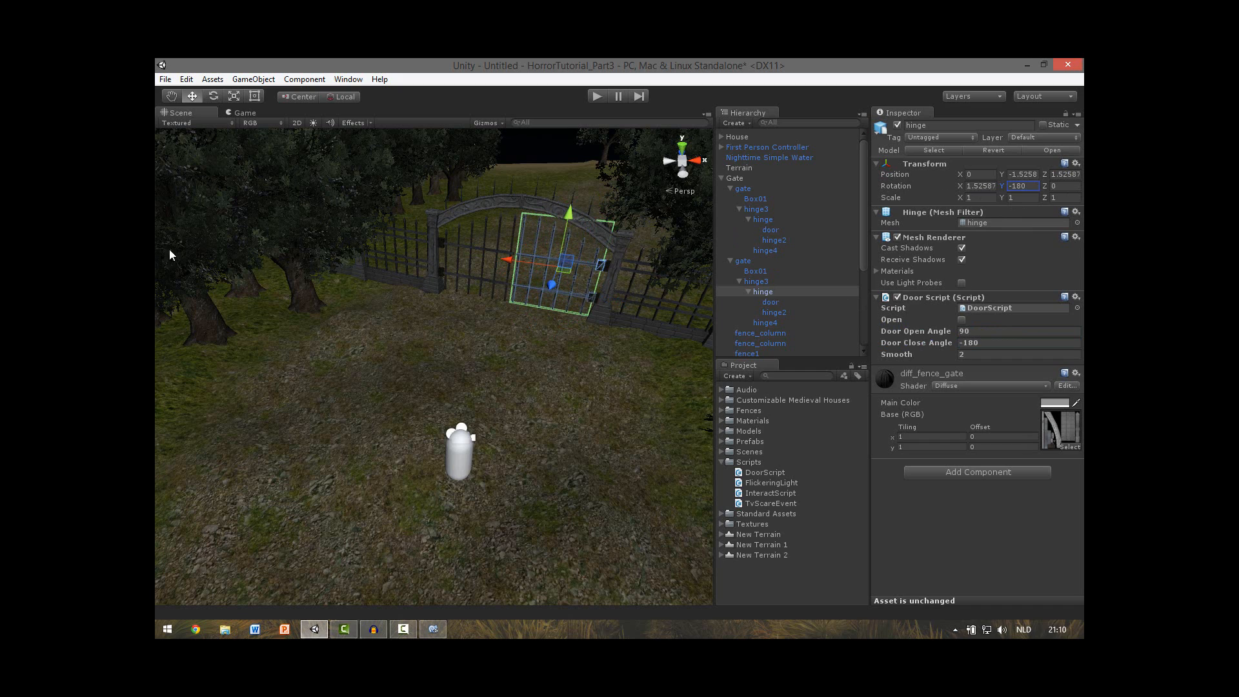
key(e)
click(299, 97)
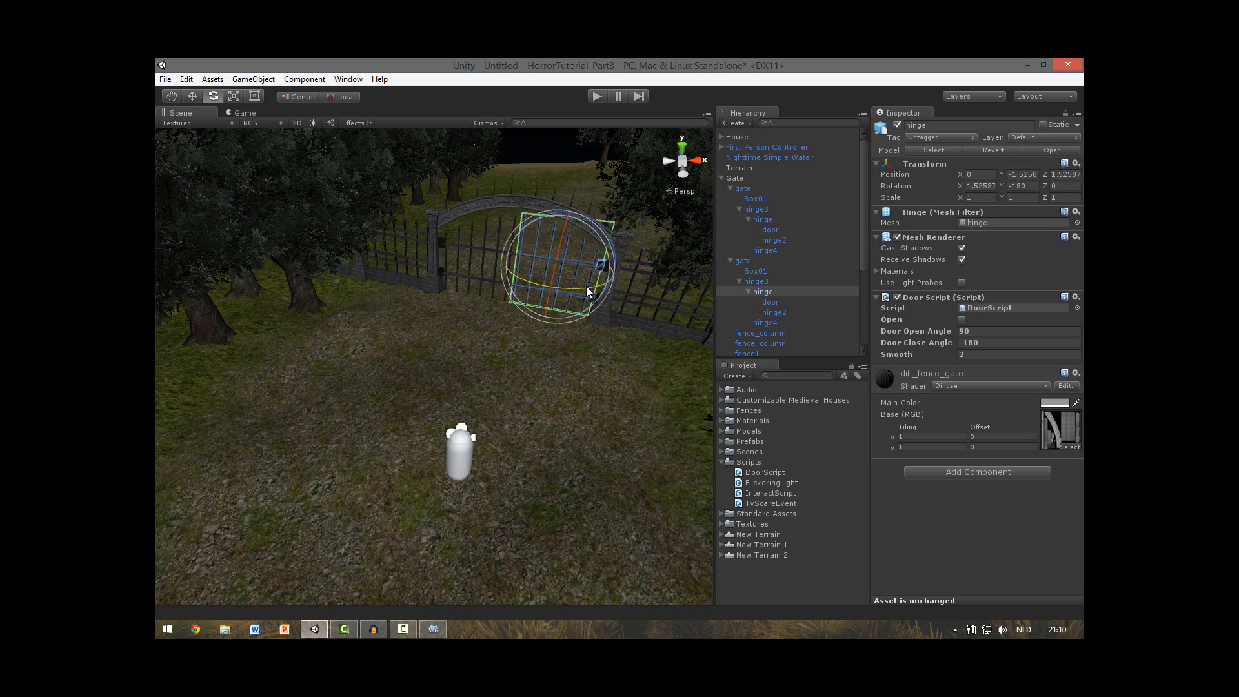
click(298, 97)
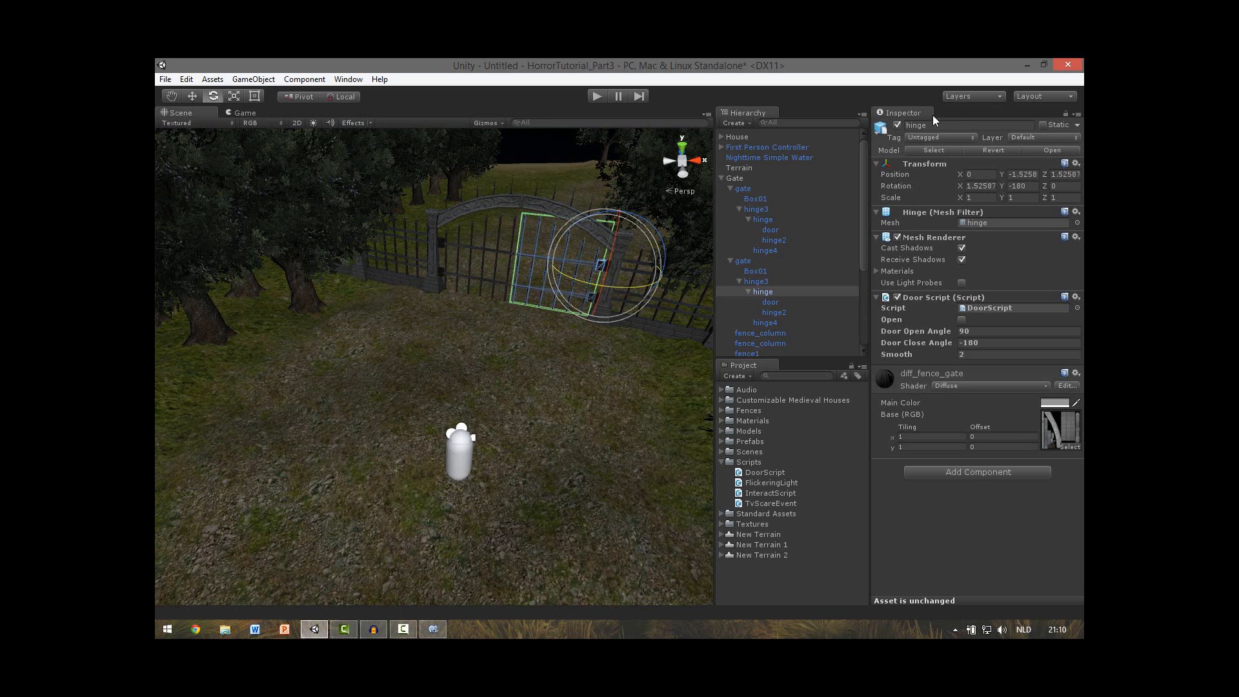
drag(1010, 191, 153, 212)
key(ctrl+z)
Step: Set the second hinge's Door Open Angle to -115, testing the swing direction with the rotation gizmo and undoing that test
click(977, 331)
text(115)
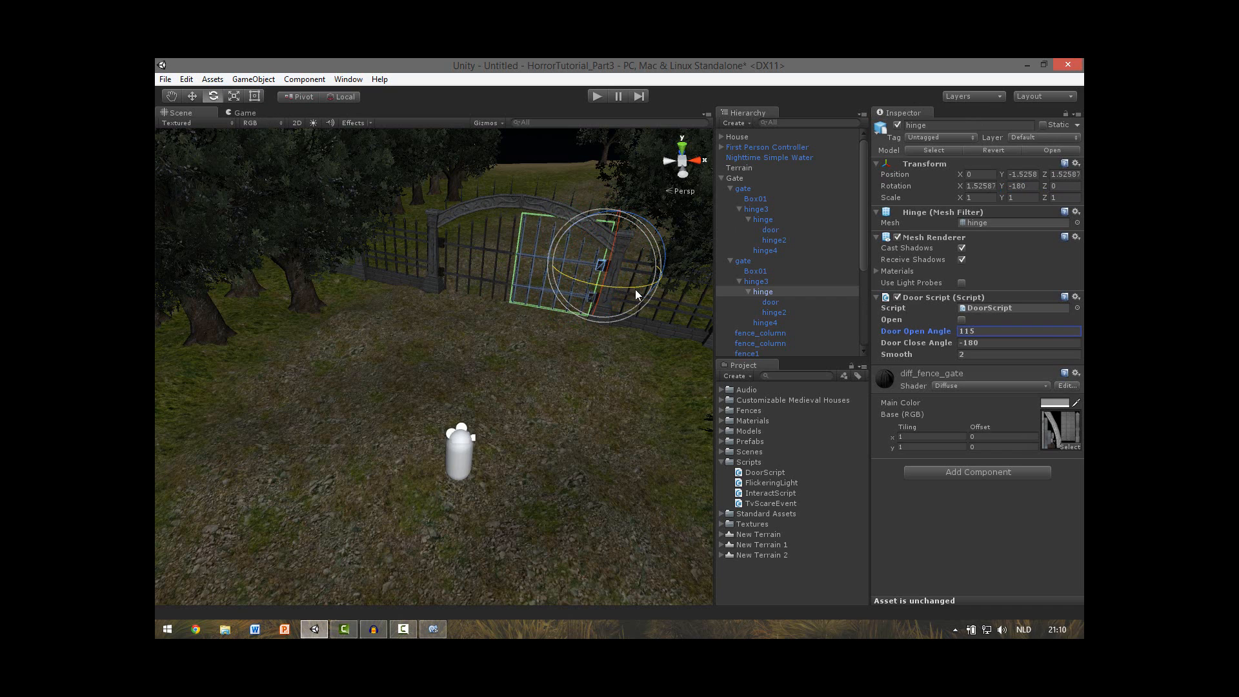
drag(635, 289, 552, 284)
key(ctrl+z)
click(957, 331)
key(Home)
text(-)
Step: Check the audio playback call inside DoorScript's ChangeDoorState function and return to the Unity scene
double_click(988, 308)
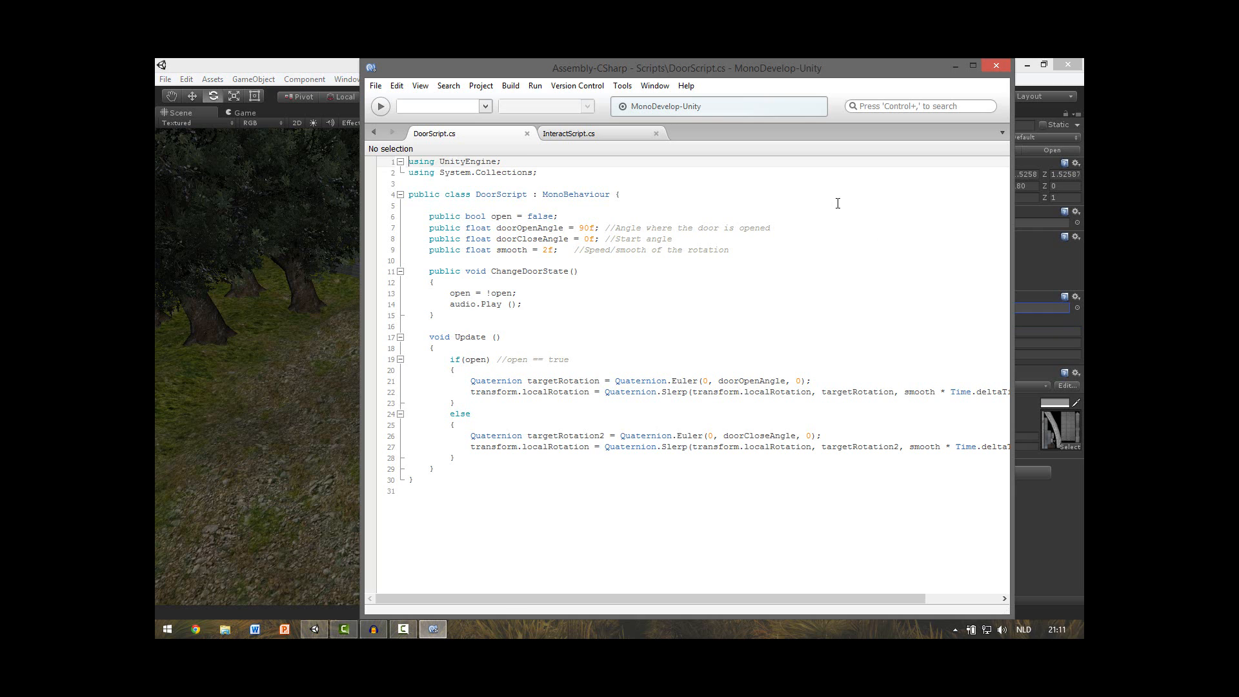
double_click(502, 303)
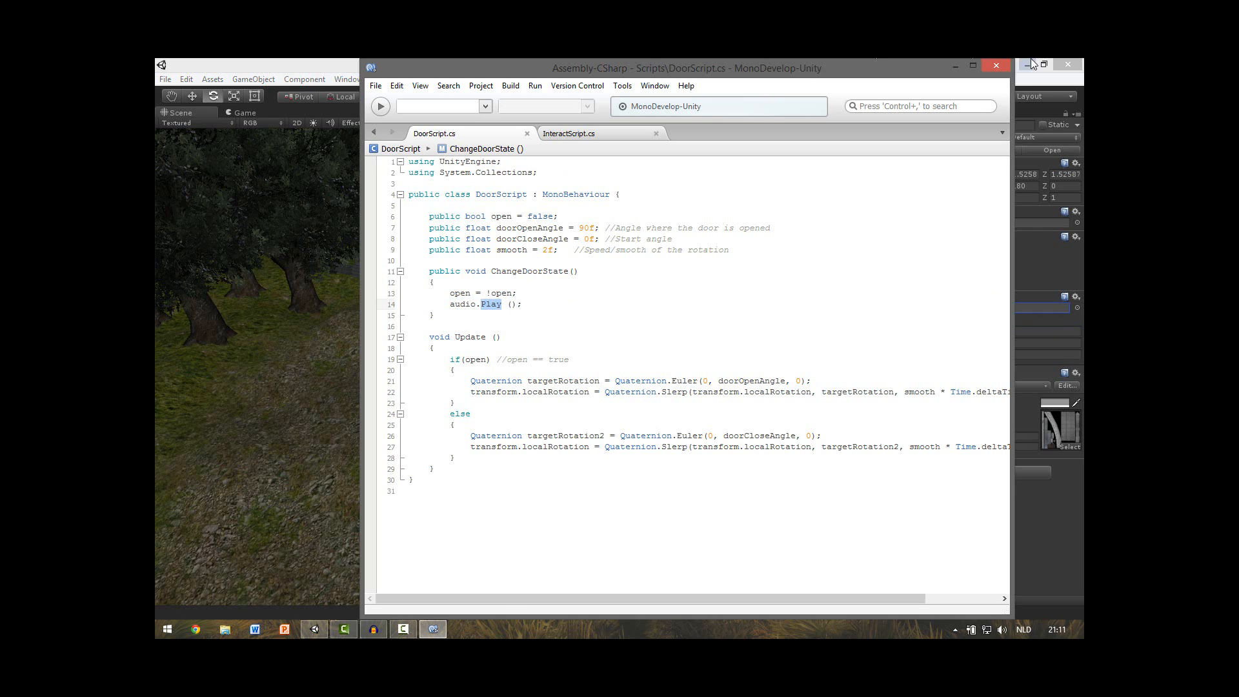
click(954, 67)
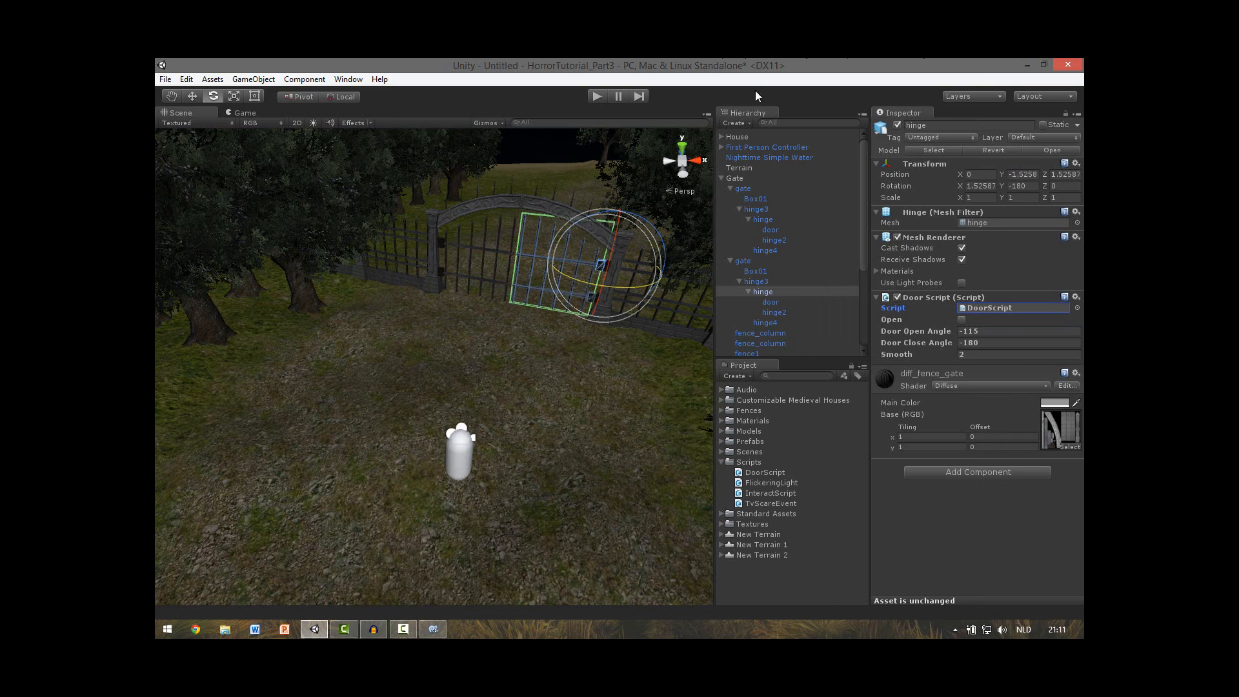
Step: Add an Audio Source component to the second gate leaf's hinge and disable Play On Awake
click(951, 470)
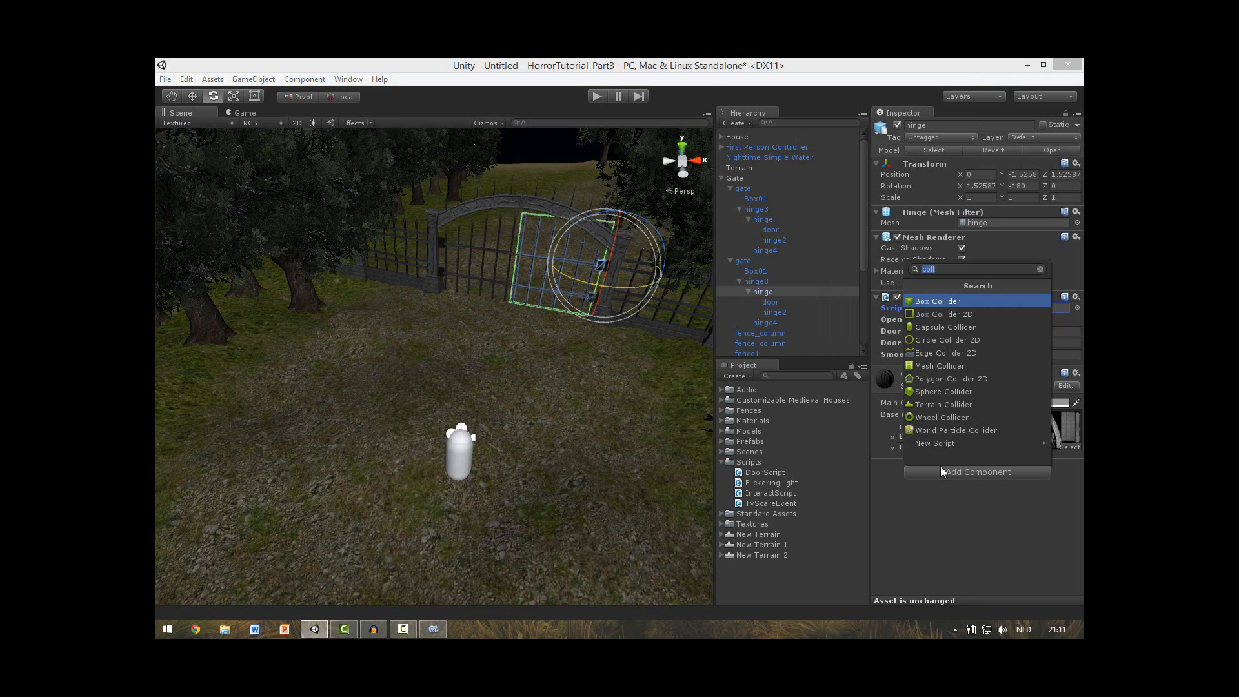
text(audio)
key(Down)
key(Down)
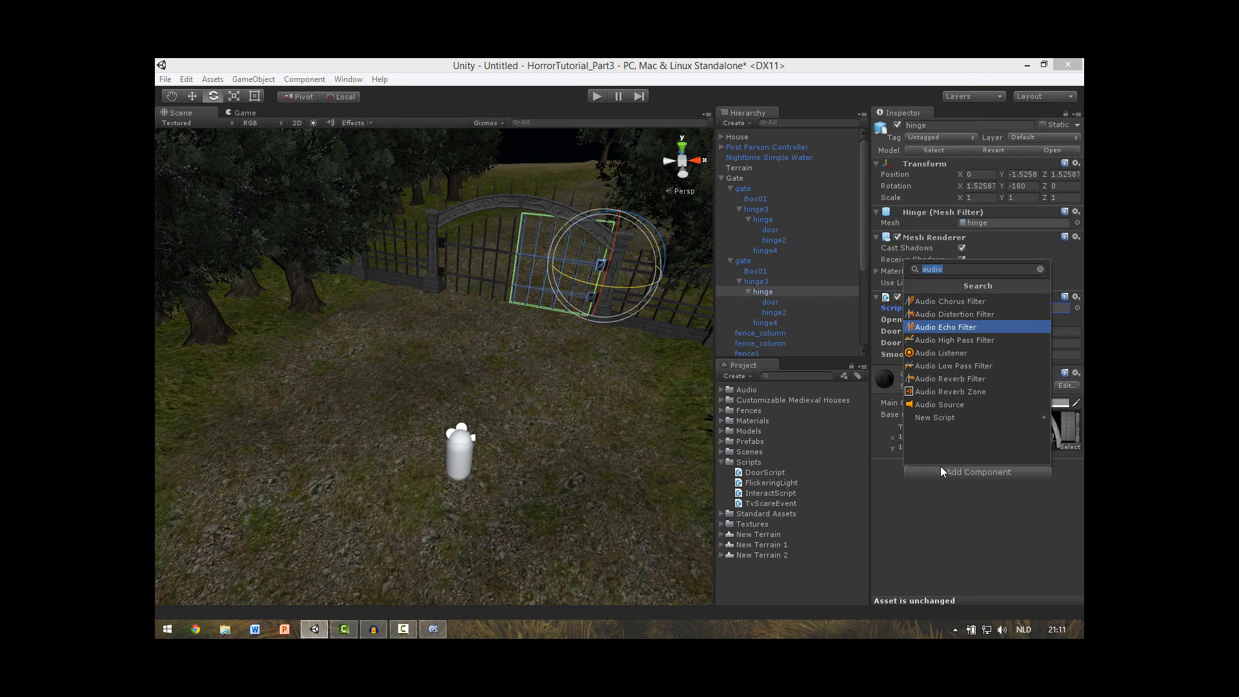
key(Down)
key(Down)
key(Down)
key(Down)
key(Down)
key(Down)
key(Return)
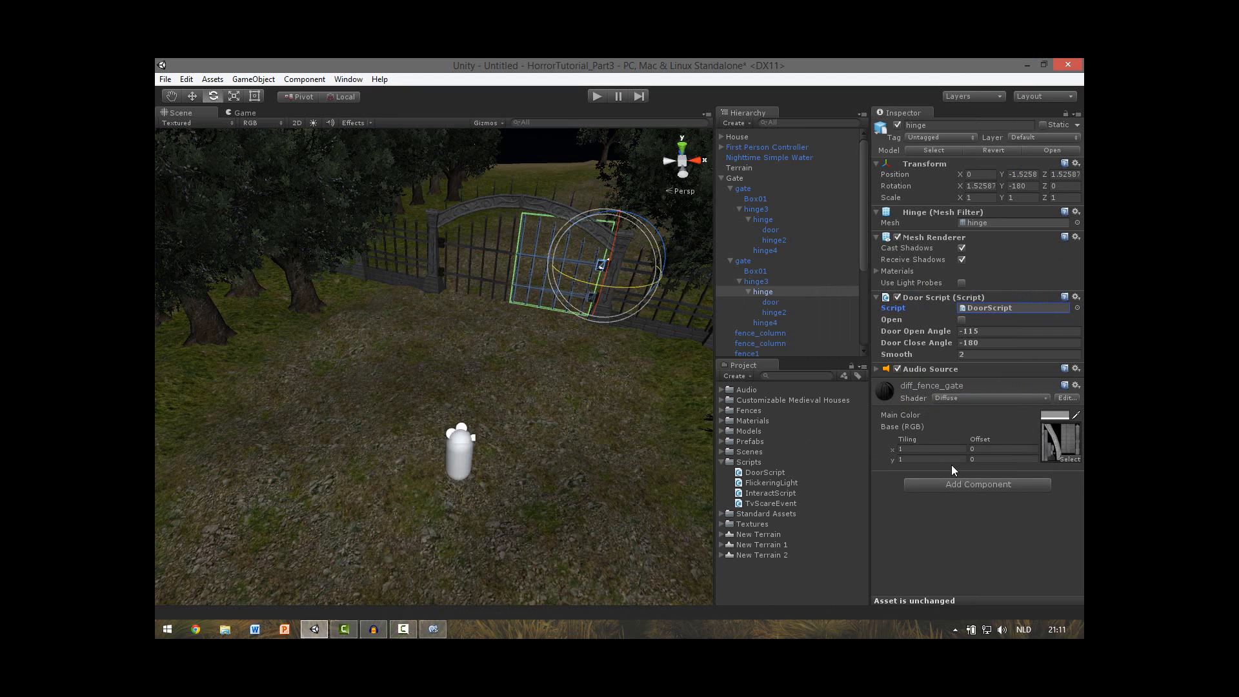
click(878, 369)
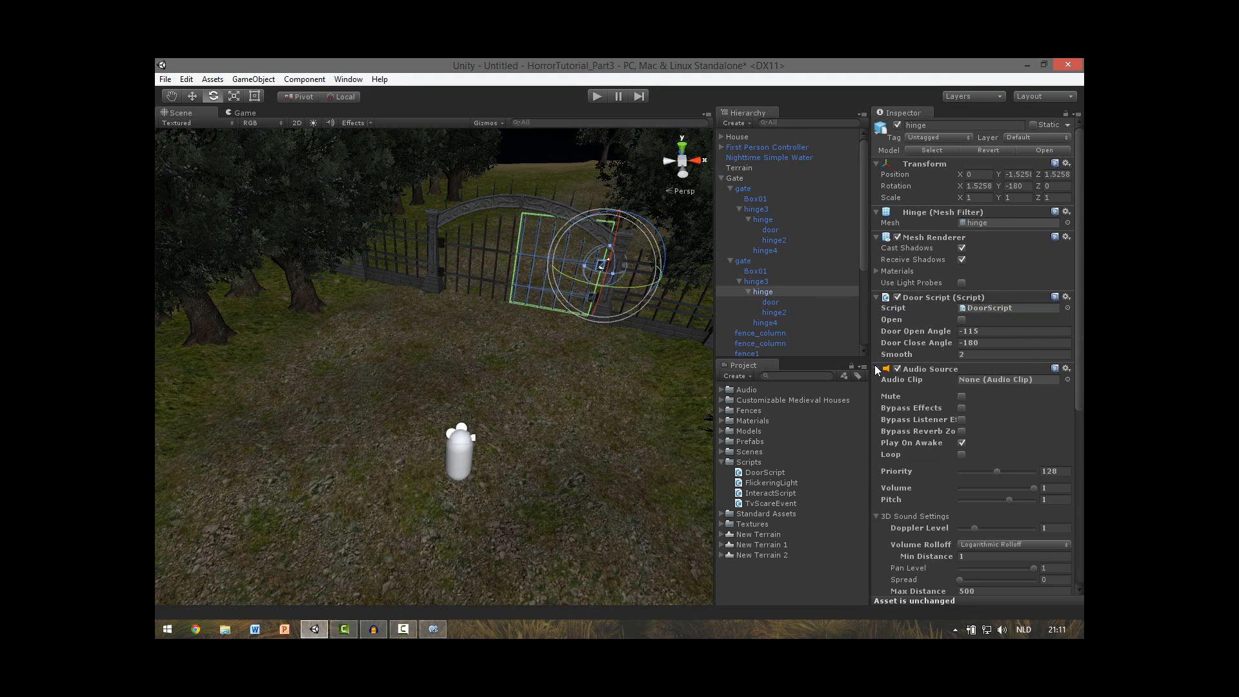
click(961, 444)
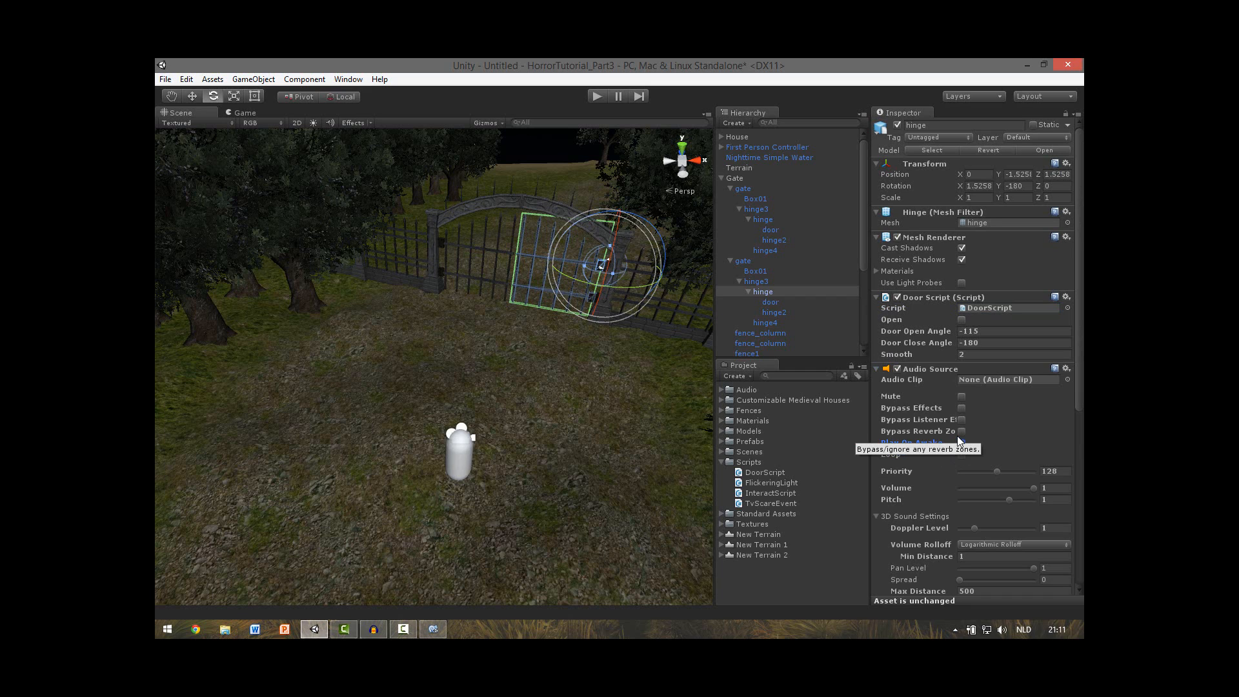
Step: Reshape the Audio Source's volume rolloff into a smooth custom curve fading out at about 100, and set Volume to 0.73
scroll(956, 436, down, 10)
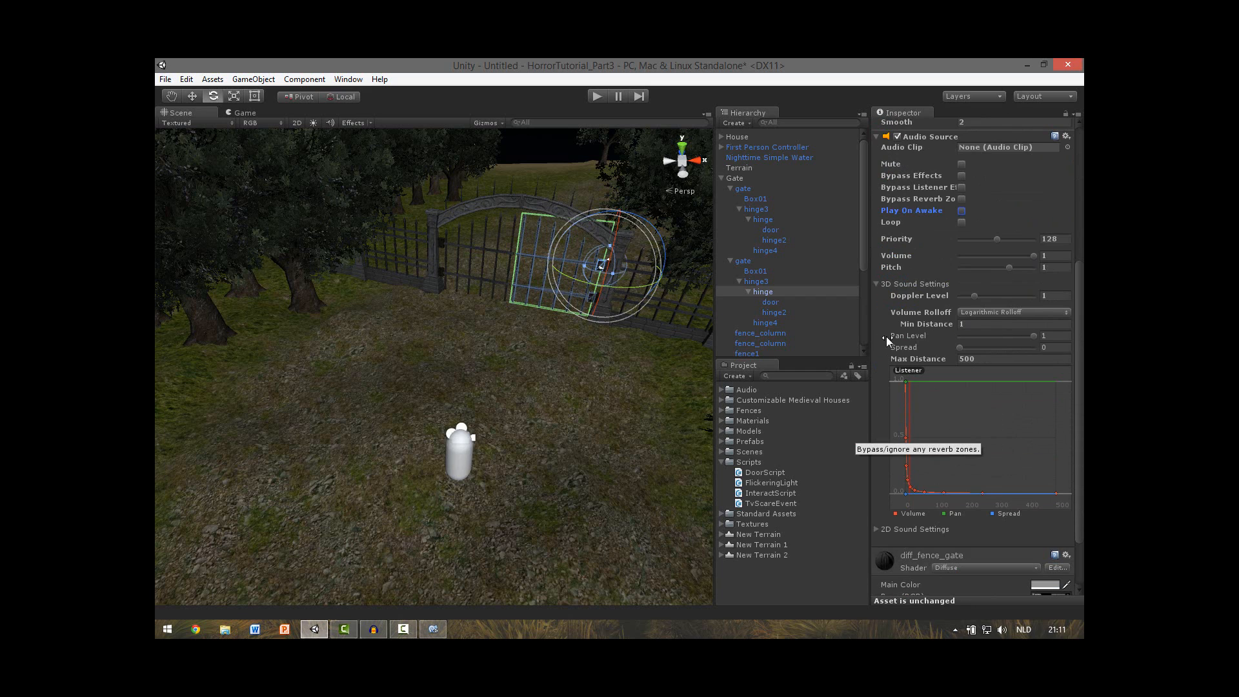
drag(900, 427, 933, 513)
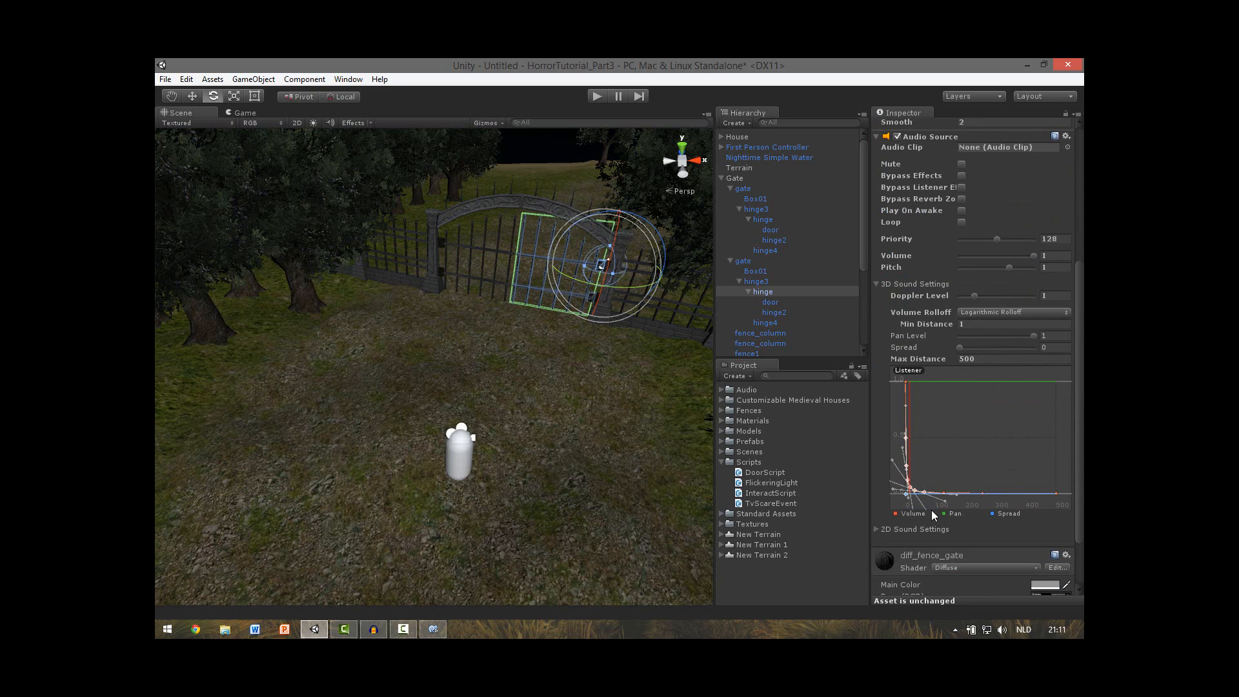
key(Delete)
click(904, 380)
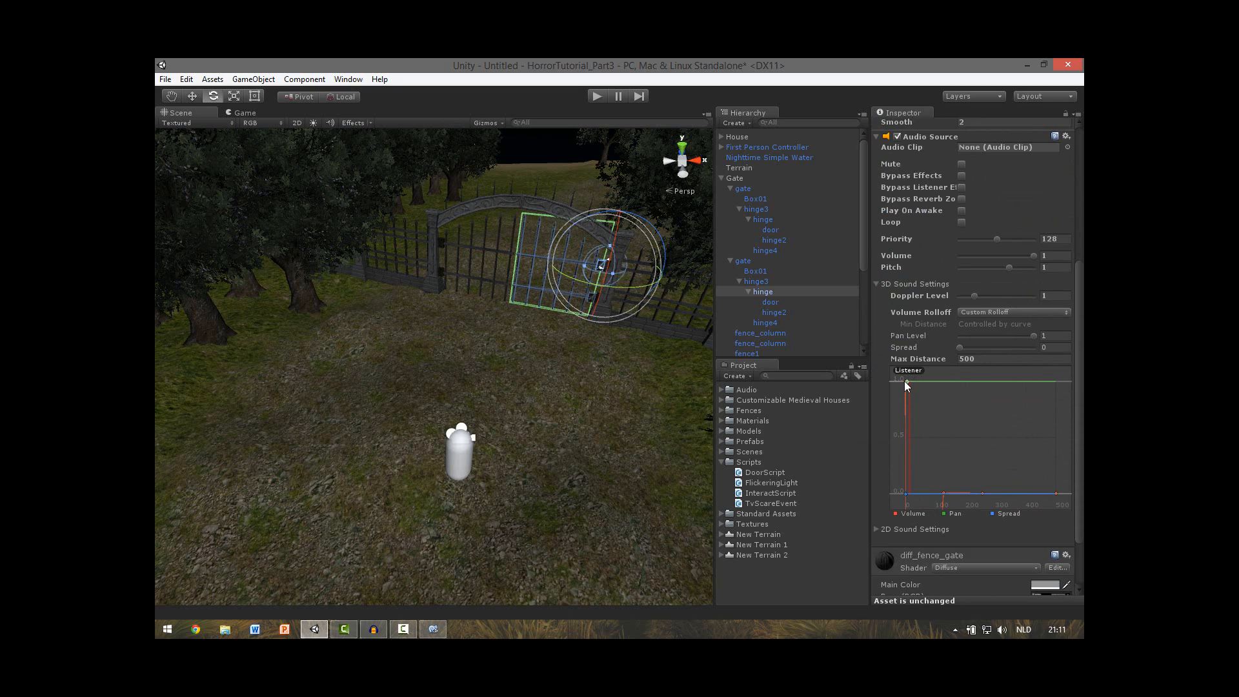
click(903, 388)
click(905, 382)
drag(904, 409, 942, 378)
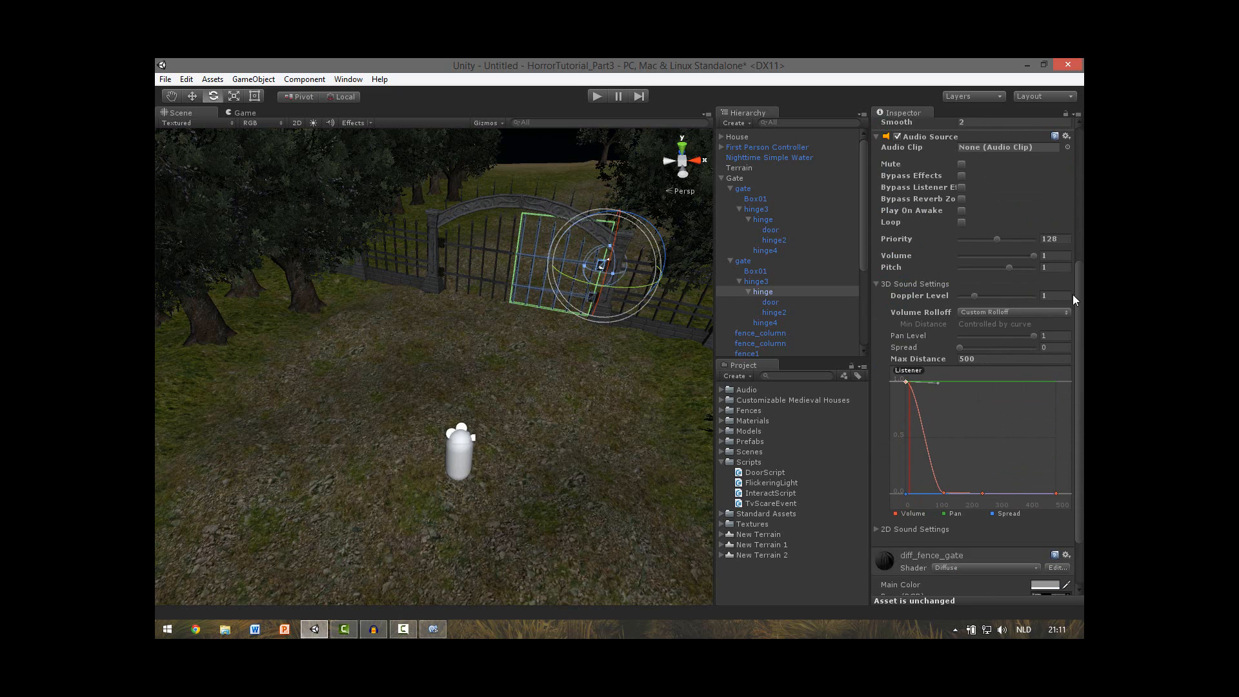
drag(1036, 257, 1012, 262)
scroll(1009, 339, up, 4)
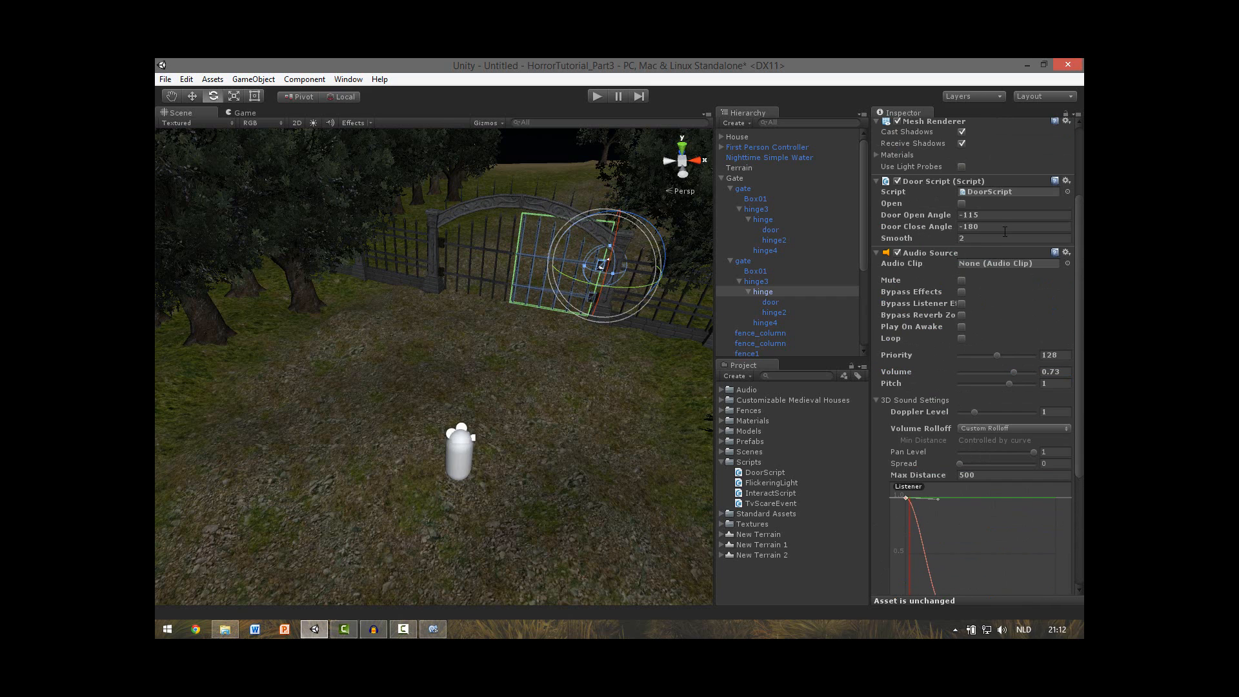
Step: Assign the Metal_Gate sound as the Audio Clip of the second hinge's Audio Source
click(721, 389)
scroll(779, 438, down, 3)
scroll(780, 435, up, 2)
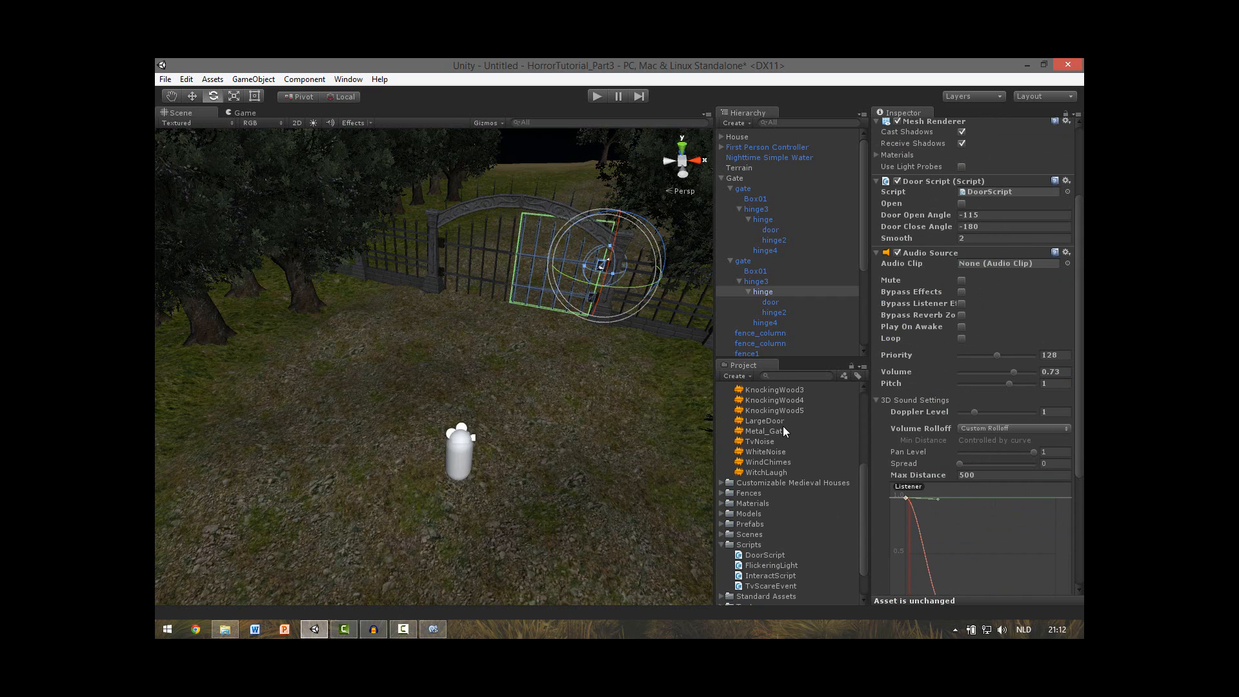
click(773, 432)
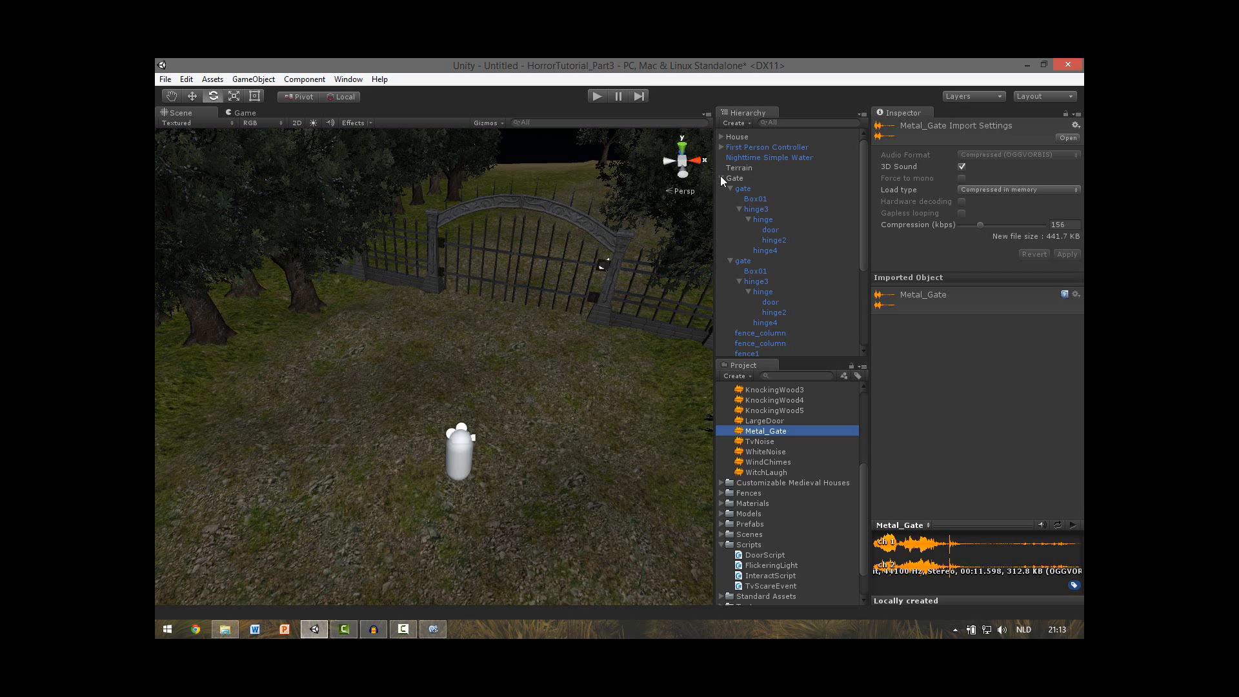
click(568, 265)
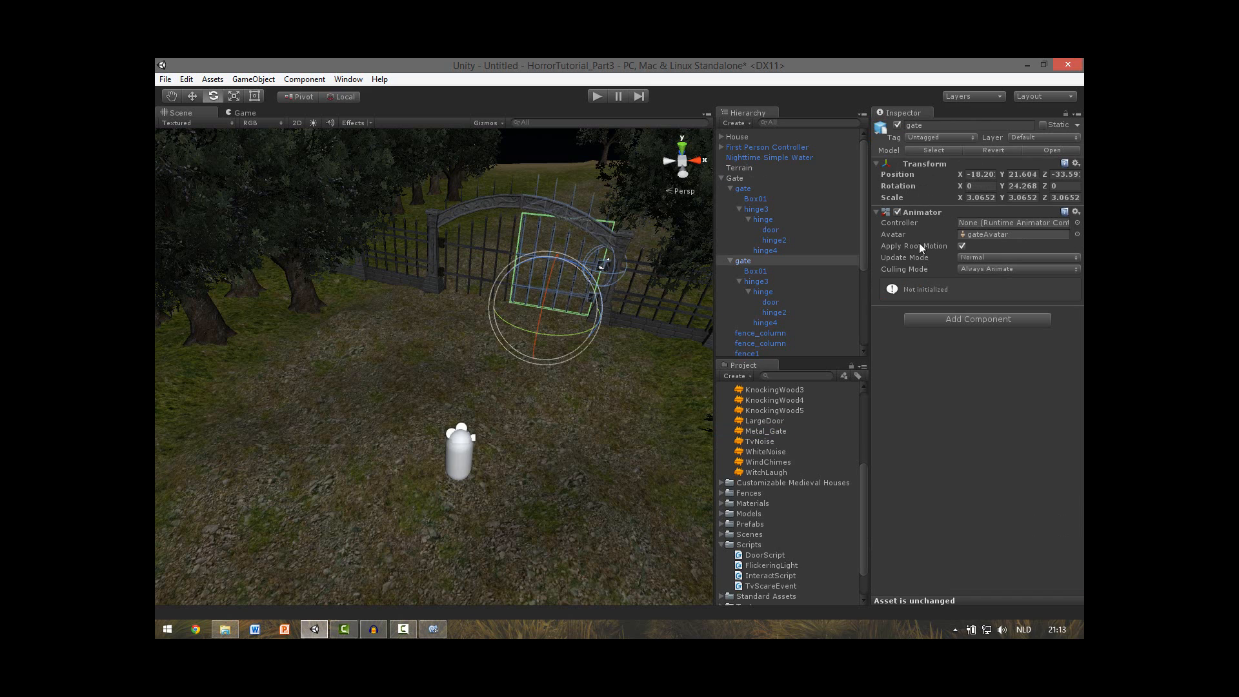
click(765, 291)
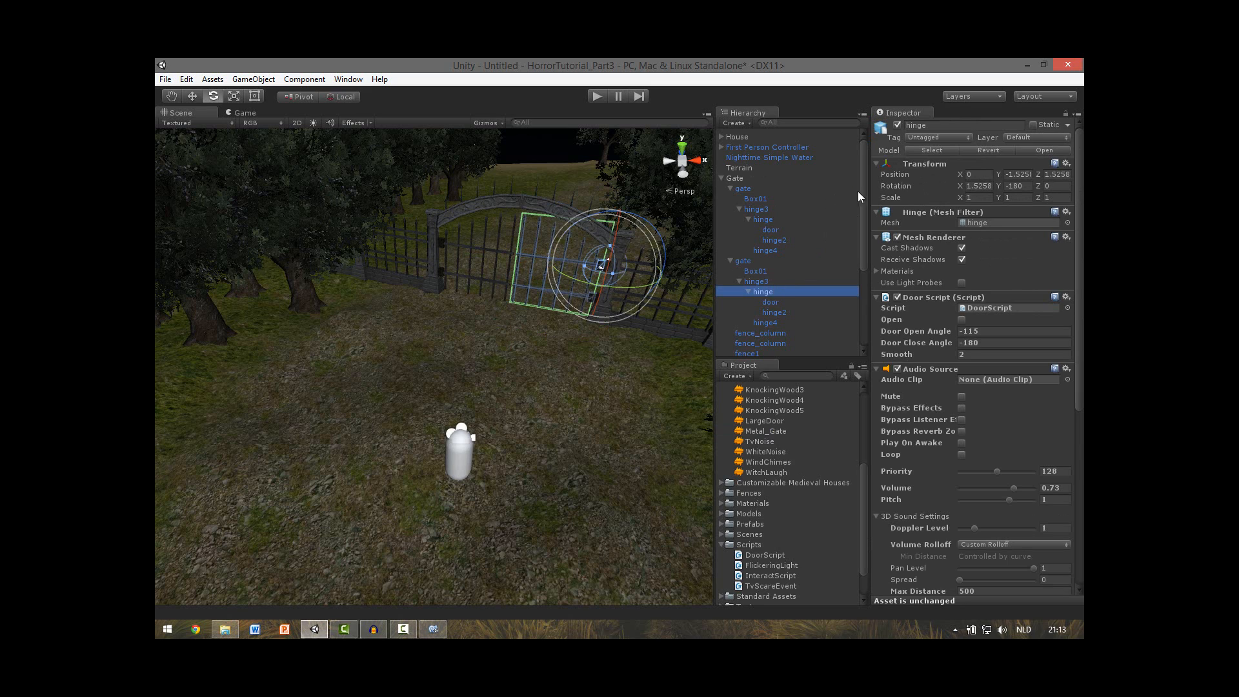
click(1067, 380)
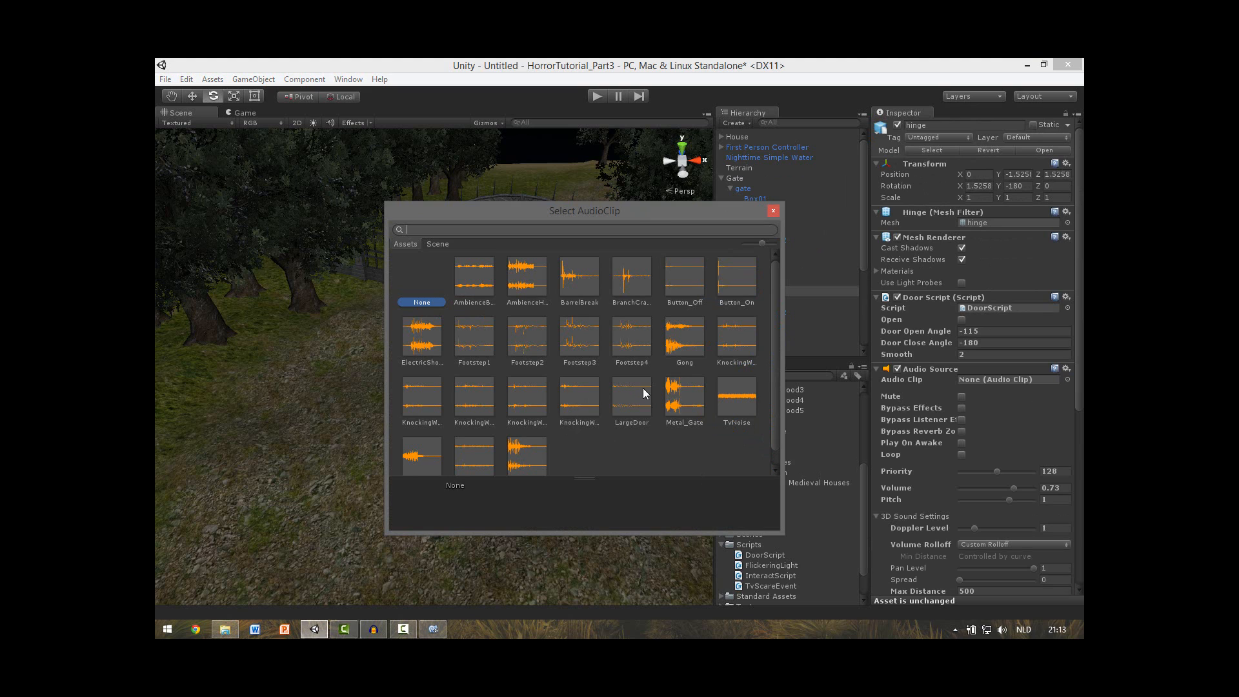
click(681, 413)
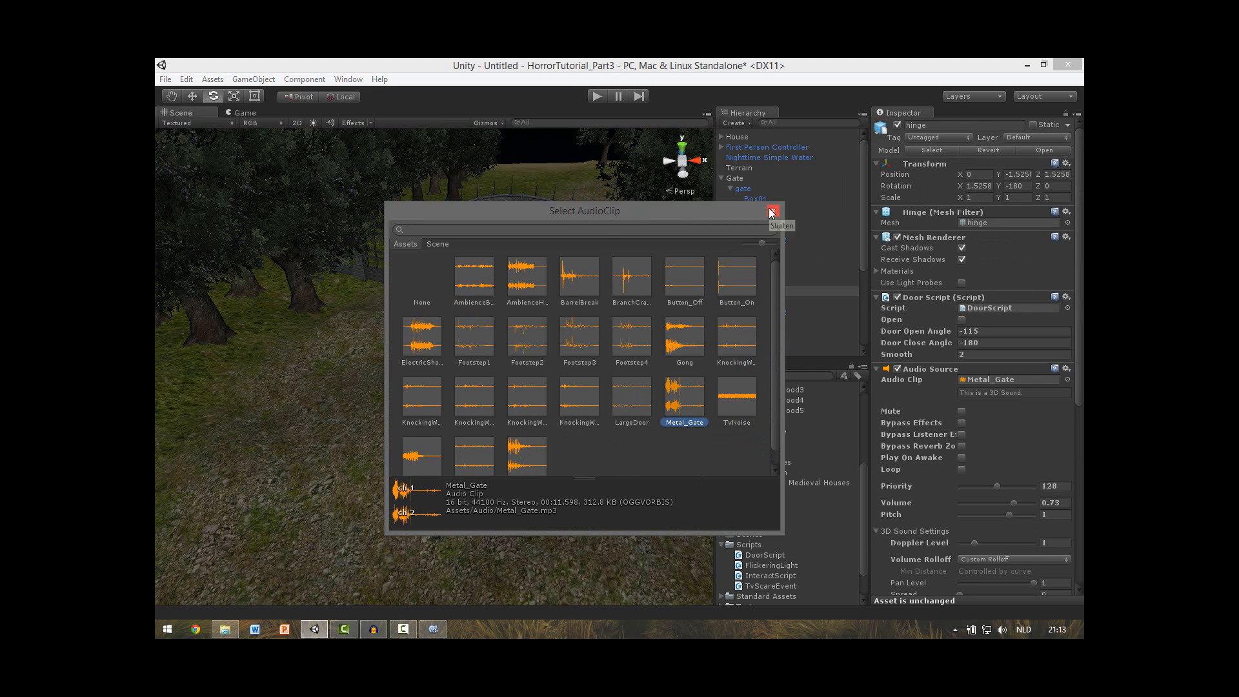
click(771, 211)
Step: Copy the second hinge's Audio Source and paste it as a new component on the first gate leaf's hinge
right_click(925, 373)
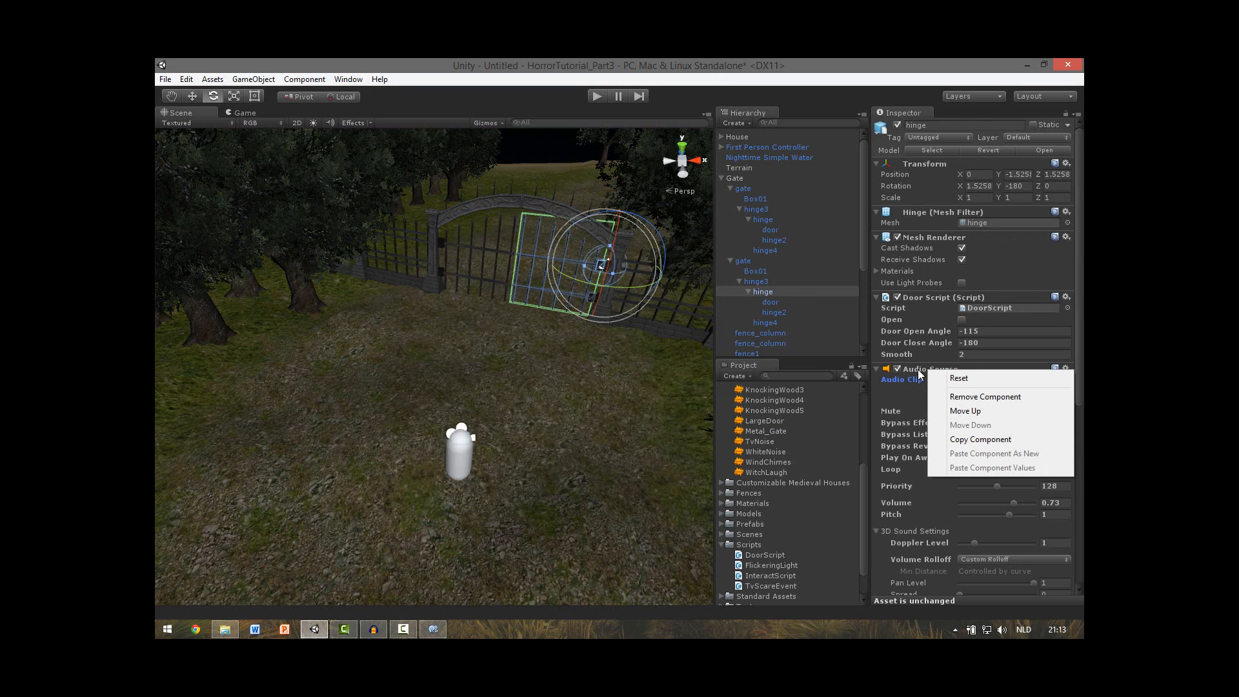
click(1005, 441)
click(765, 220)
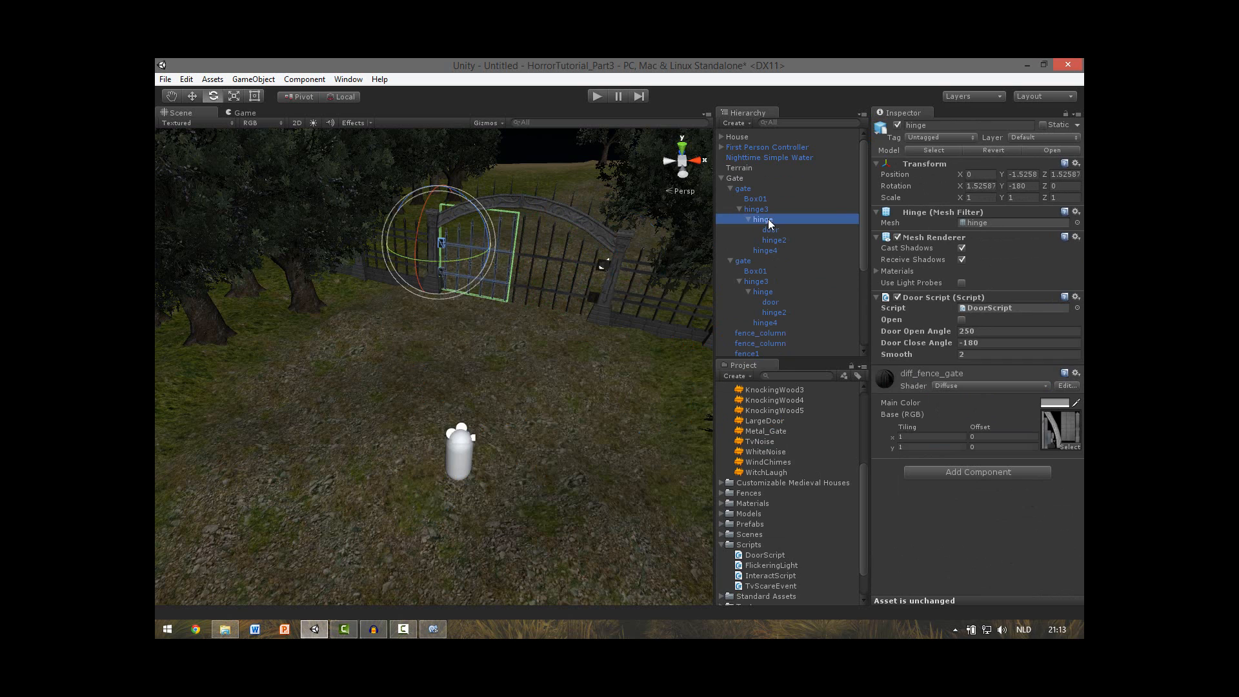
right_click(915, 294)
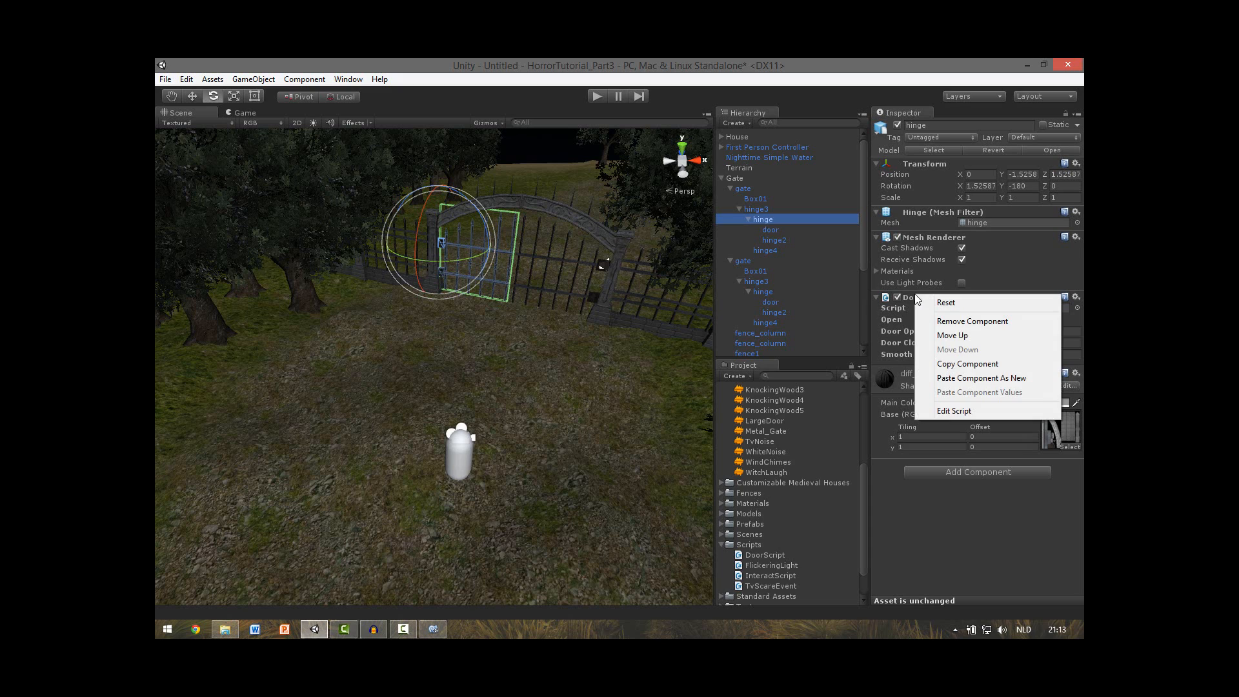
click(999, 379)
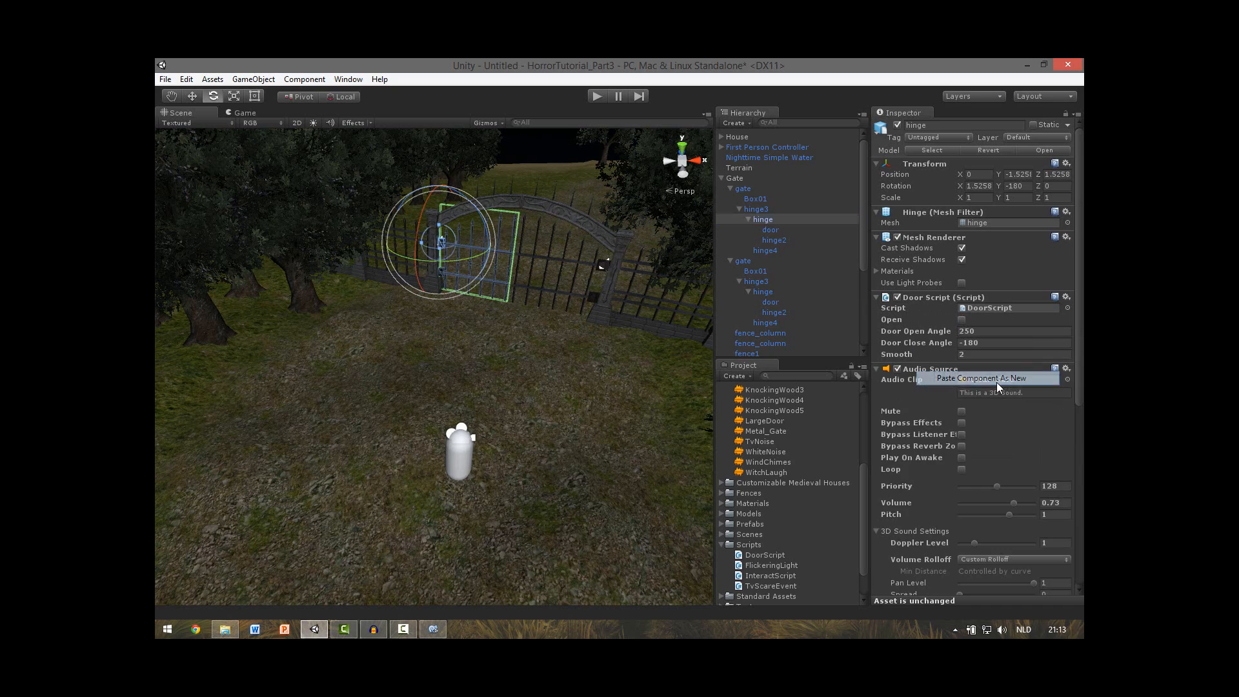
scroll(1028, 402, down, 2)
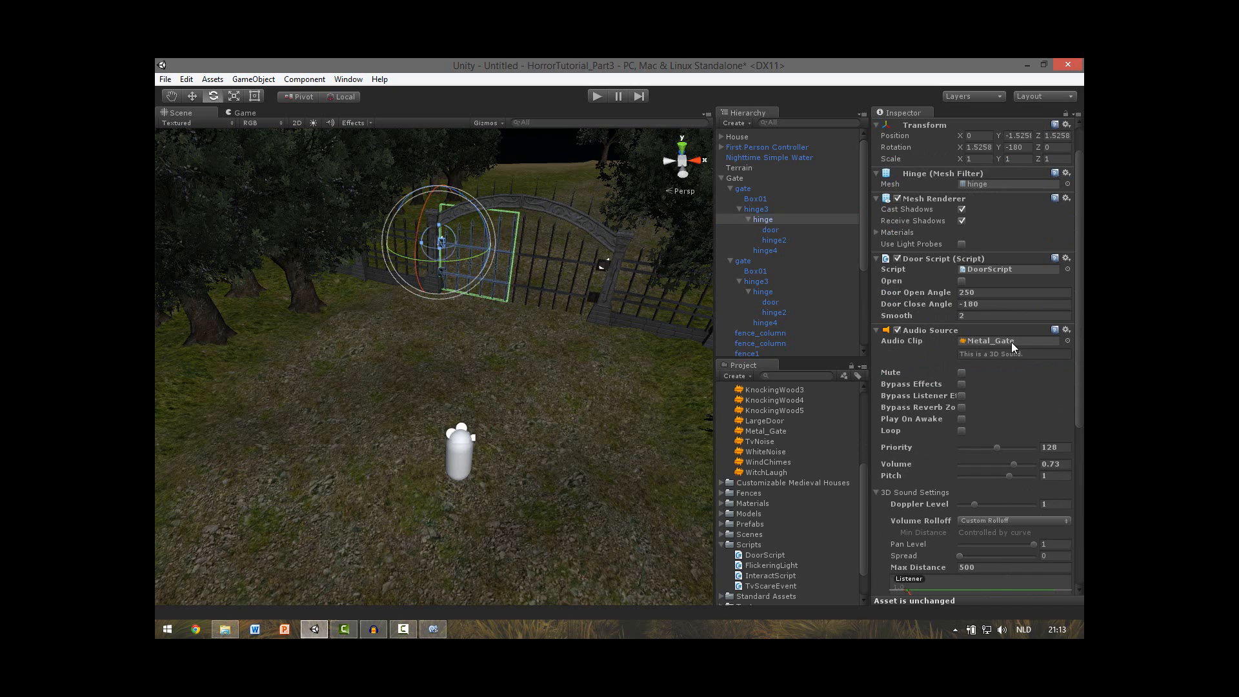
Step: Save the scene as Outside in the project's Scenes folder
key(ctrl+s)
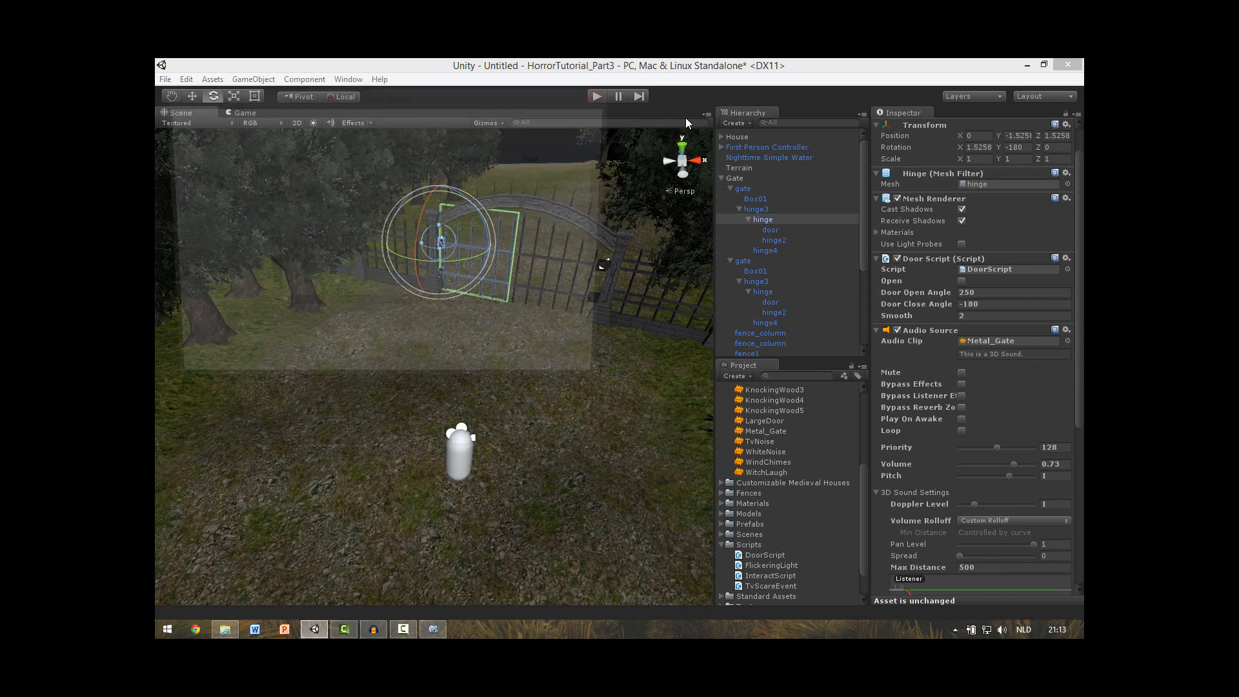
drag(318, 98, 365, 101)
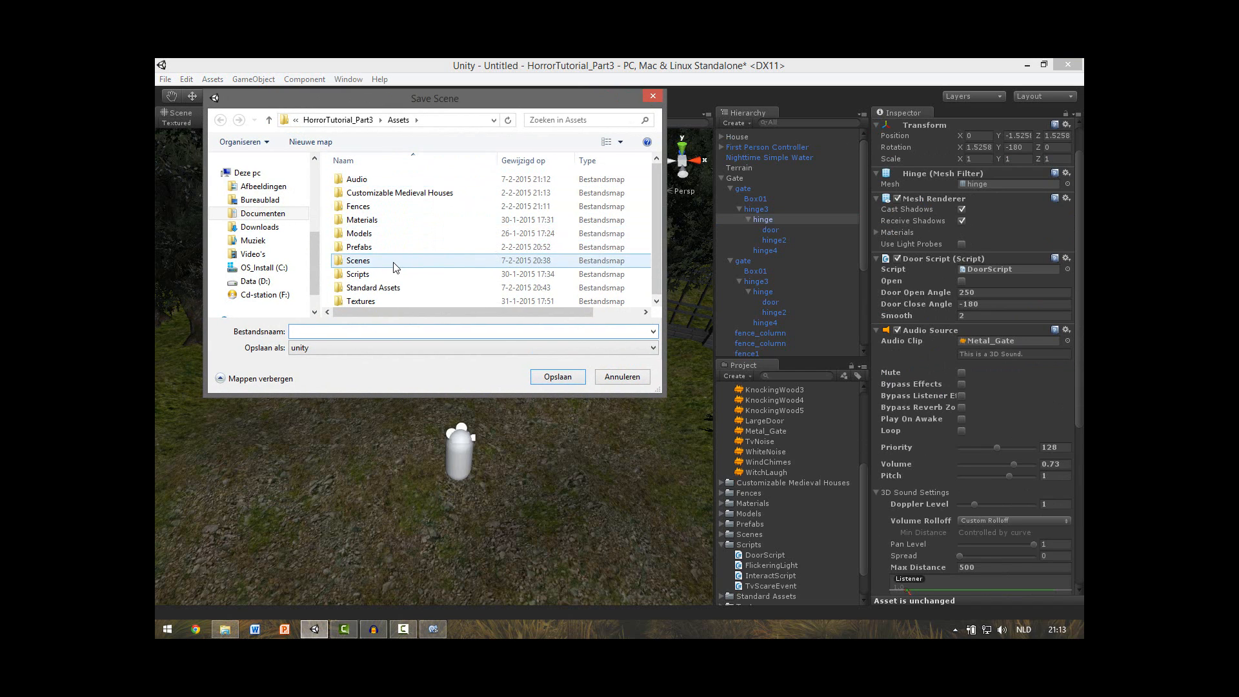
double_click(358, 261)
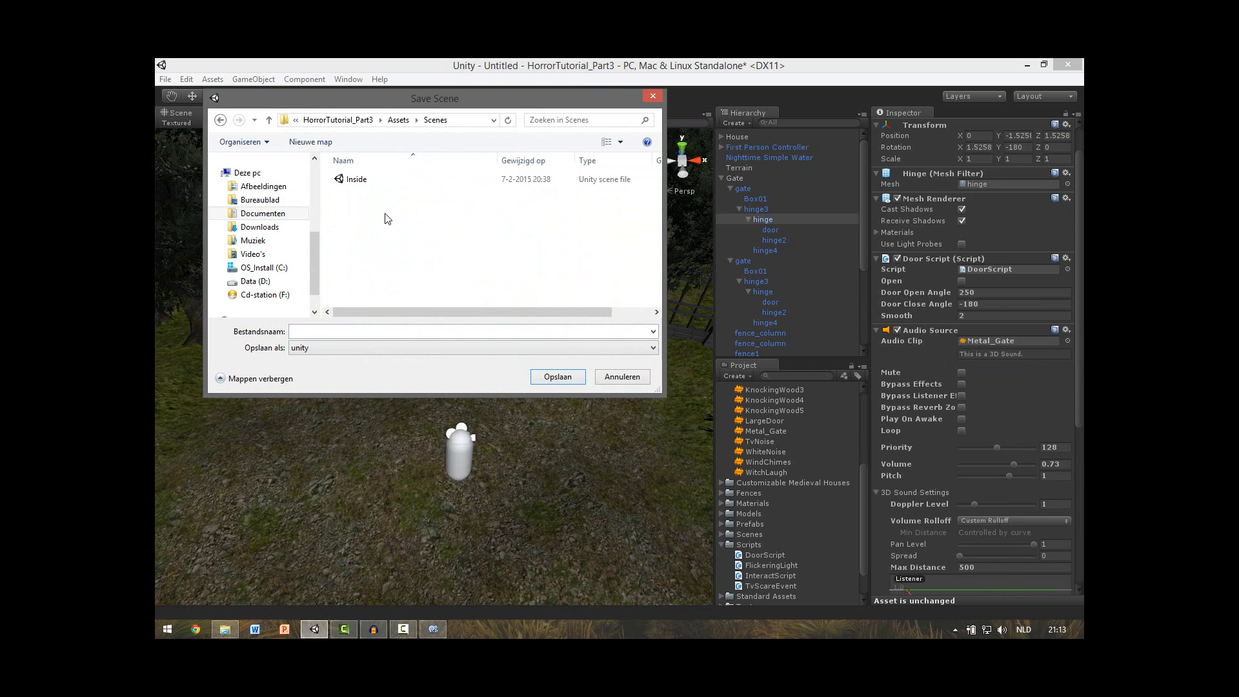
click(329, 331)
text(O)
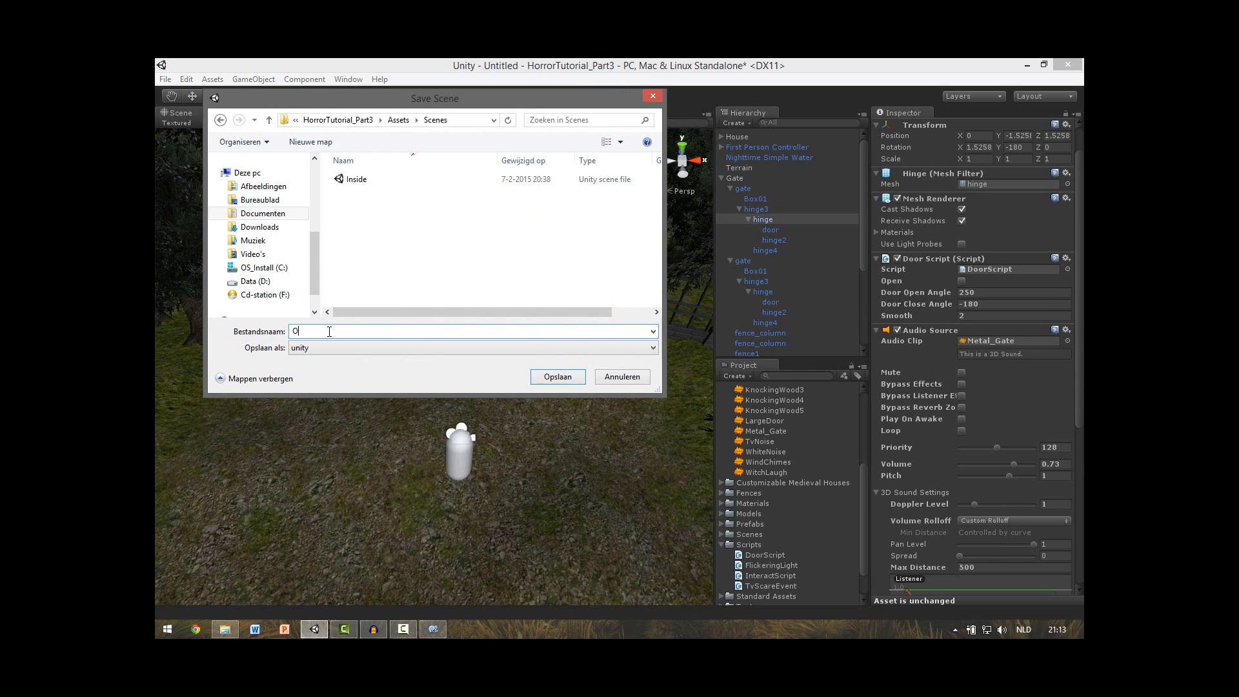
text(utside)
click(571, 376)
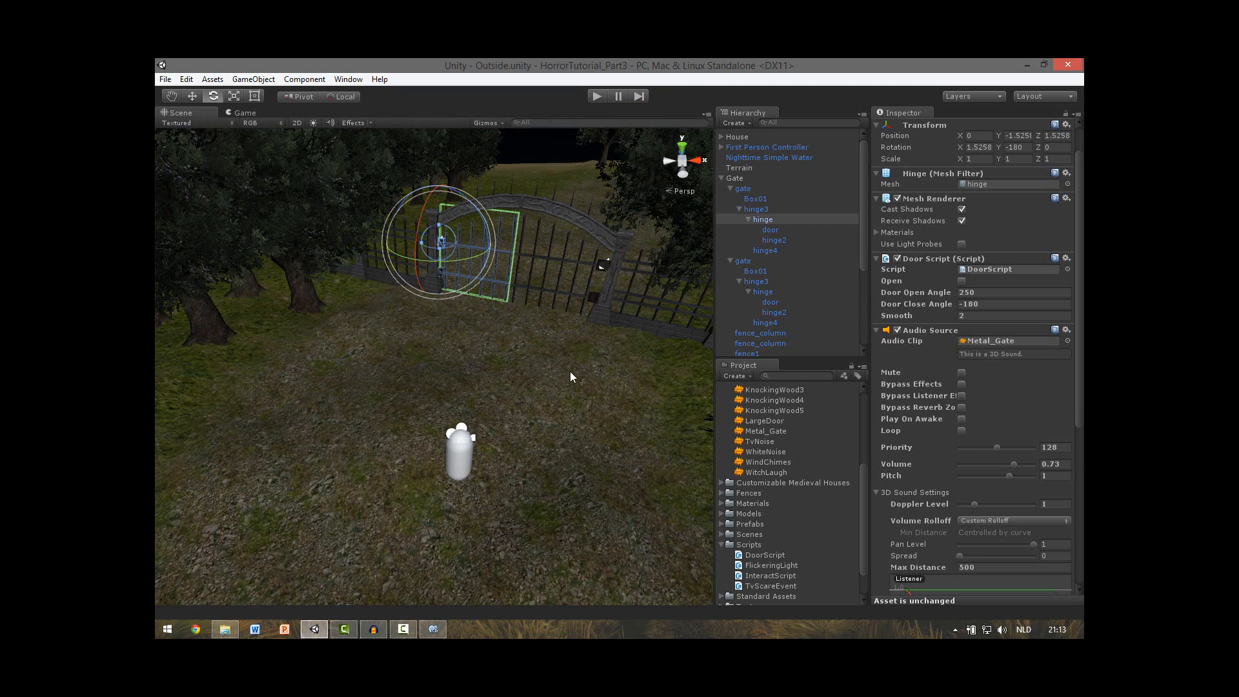
Step: Play-test the scene by walking up to the gate, opening its leaves and passing through
click(596, 96)
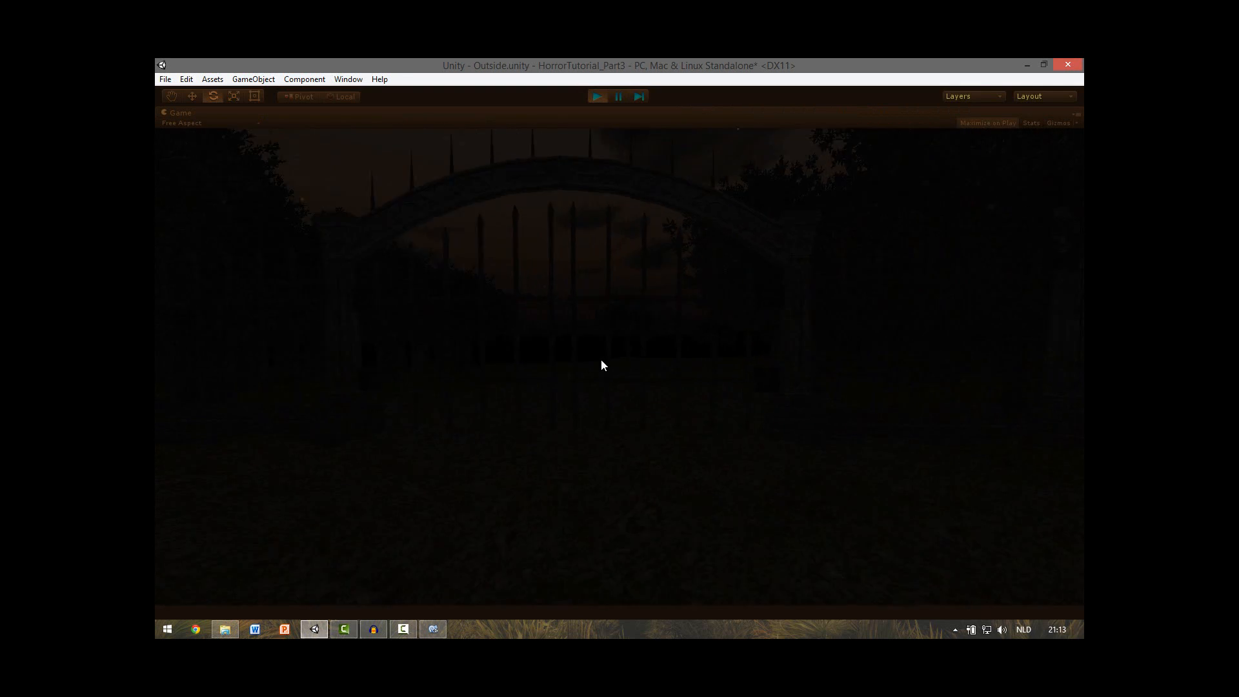
key(w)
key(w)
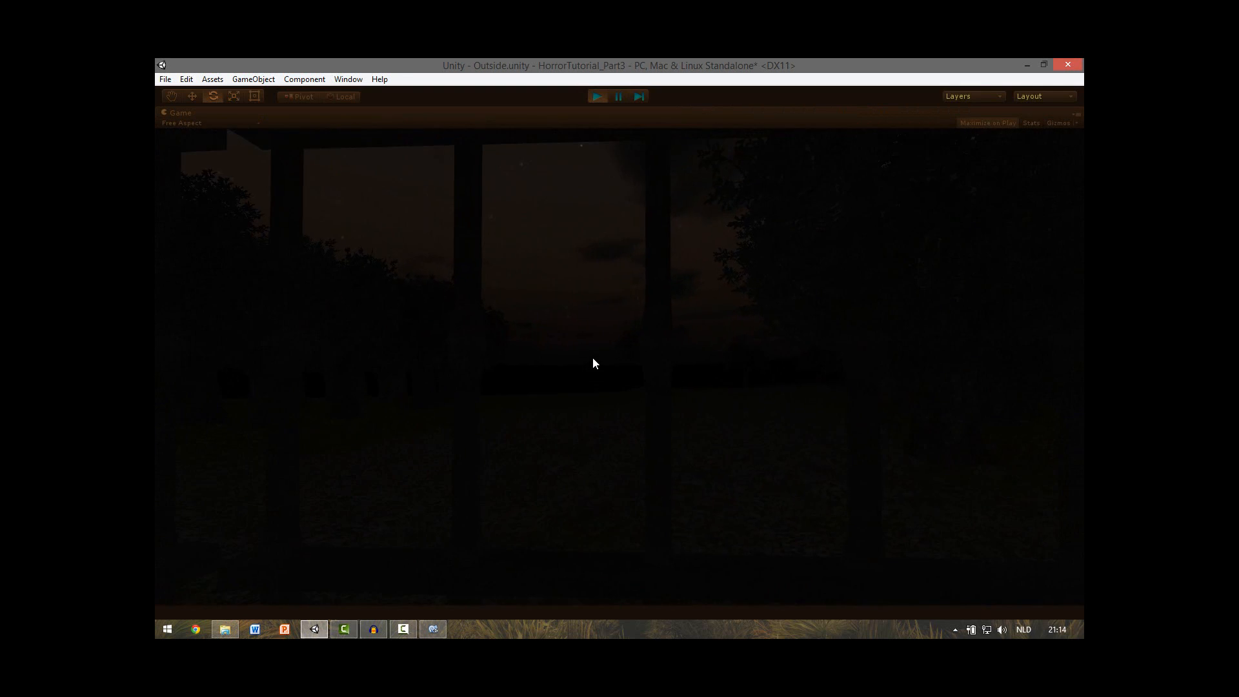
key(e)
key(s)
key(a)
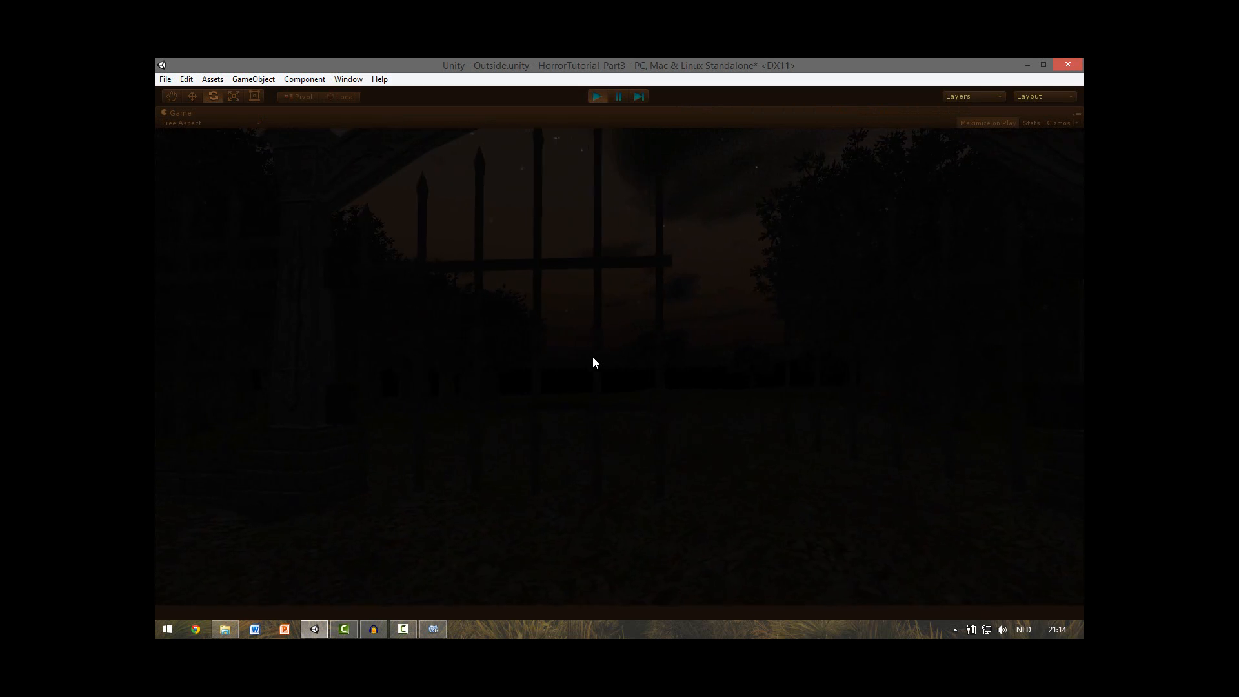
key(w)
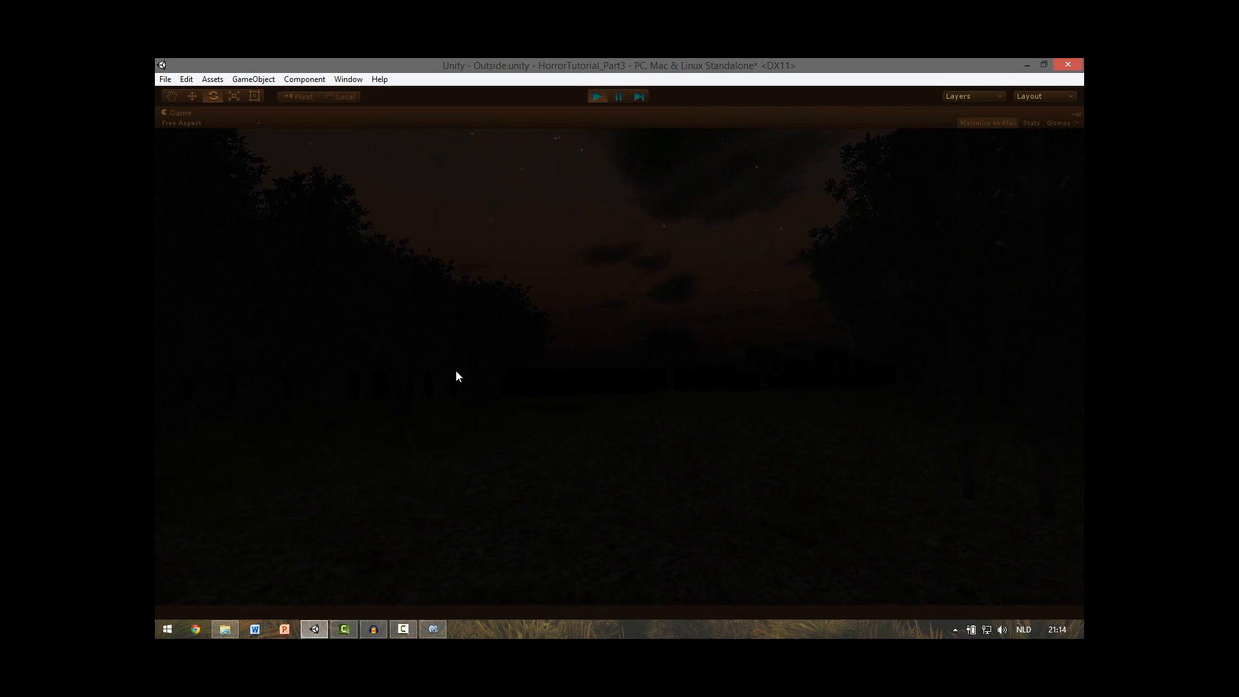
key(w)
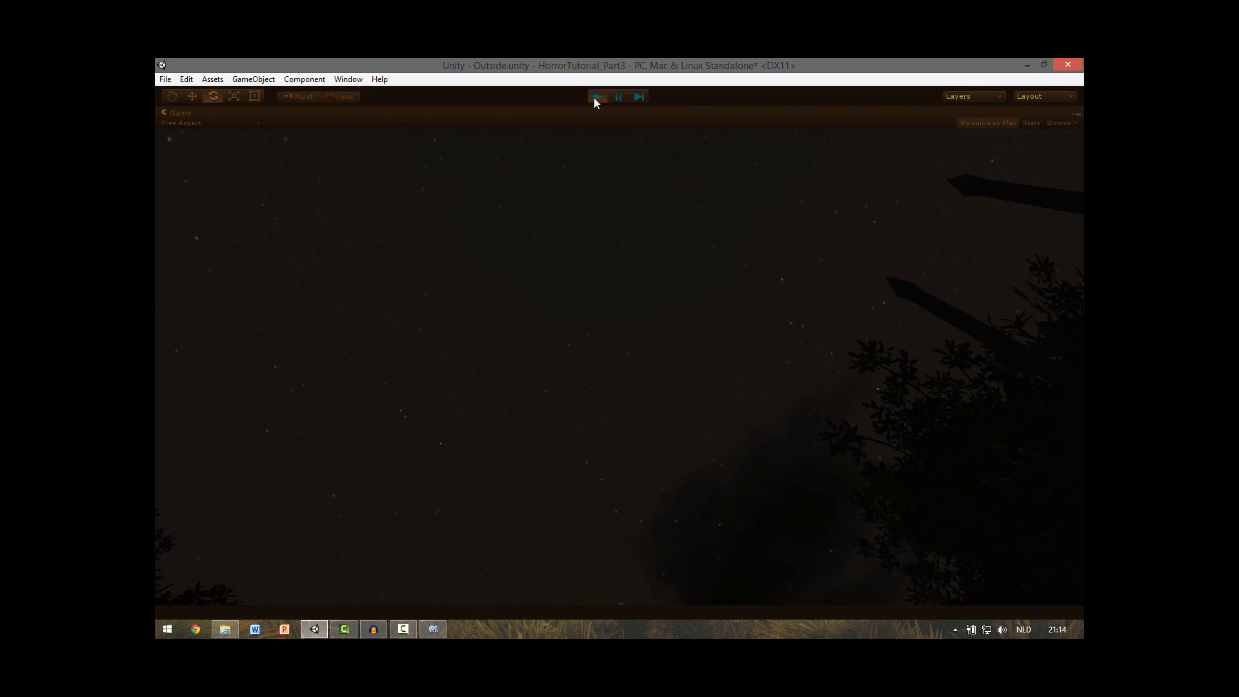
click(597, 96)
Step: Swing the first gate leaf's hinge open and back shut, and set its Door Close Angle to 180
key(w)
right_drag(532, 315, 624, 258)
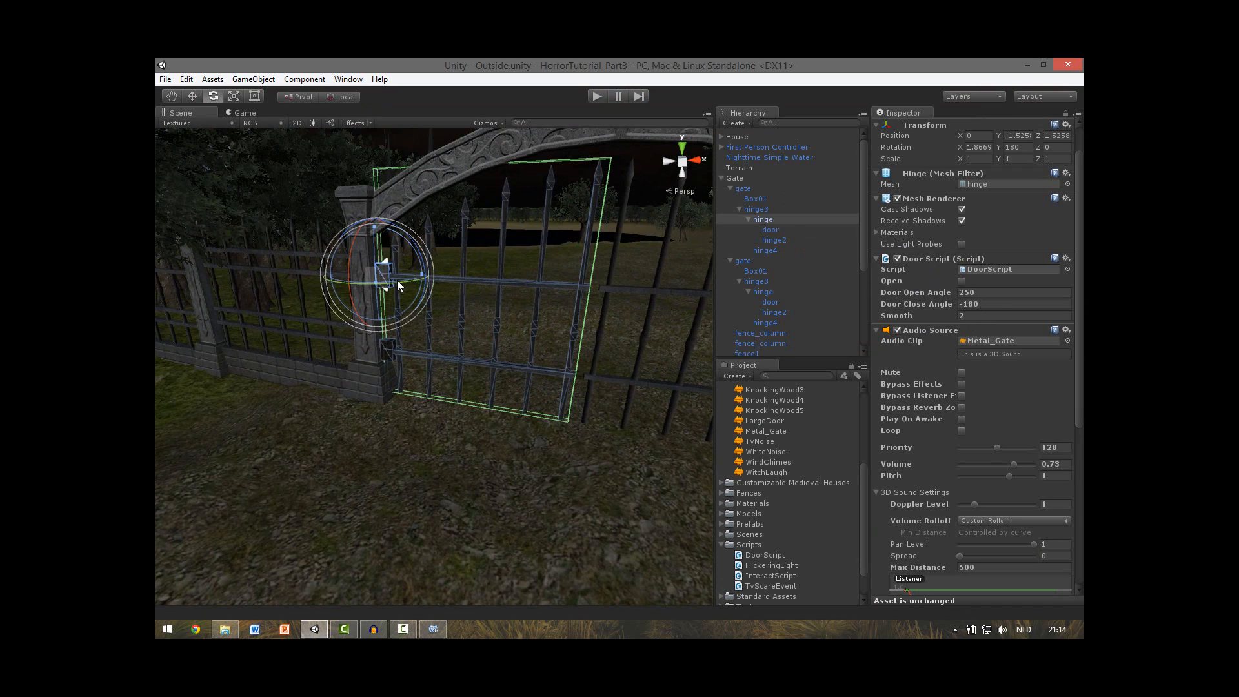
drag(397, 285, 492, 289)
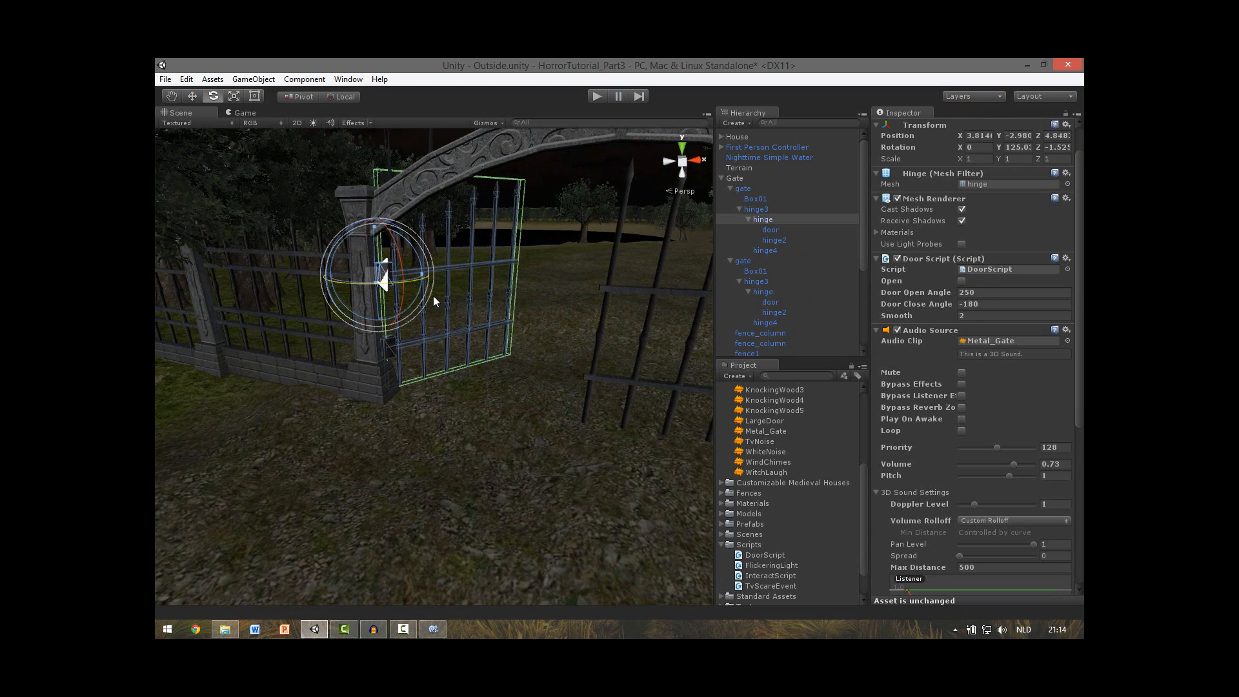
drag(412, 281, 354, 294)
click(984, 304)
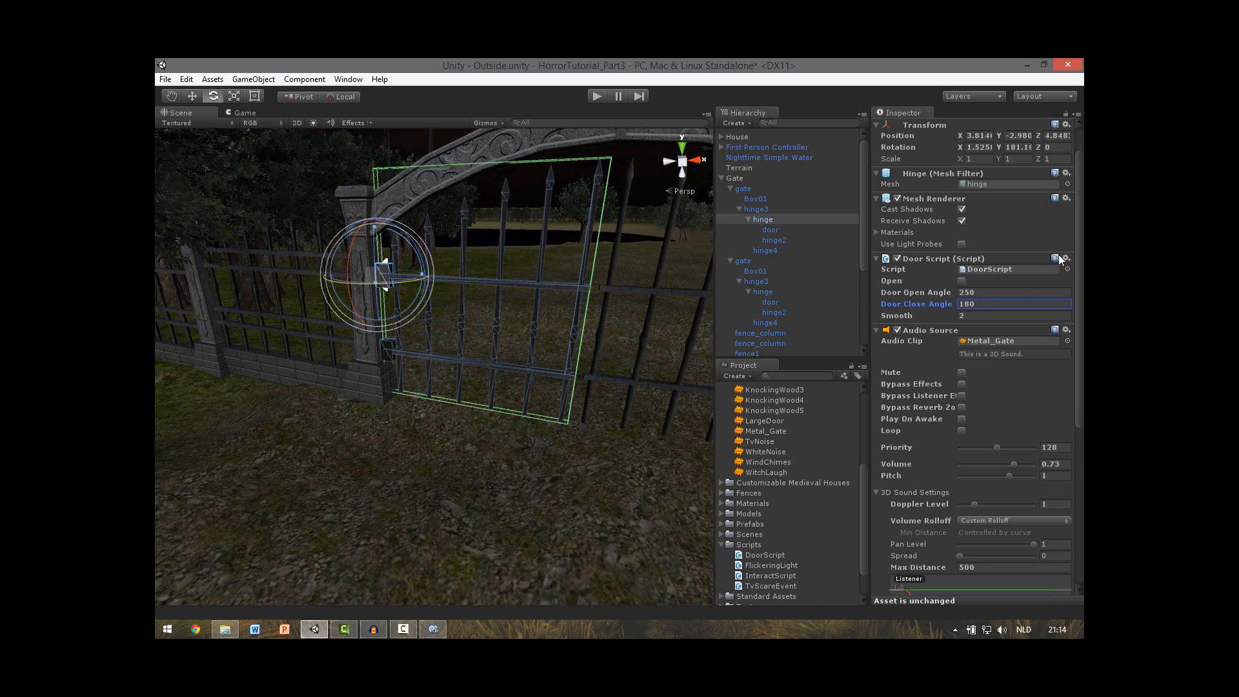
Step: Try swinging the first gate leaf open with a Door Open Angle of 100, and undo the changes
drag(410, 282, 554, 292)
click(995, 294)
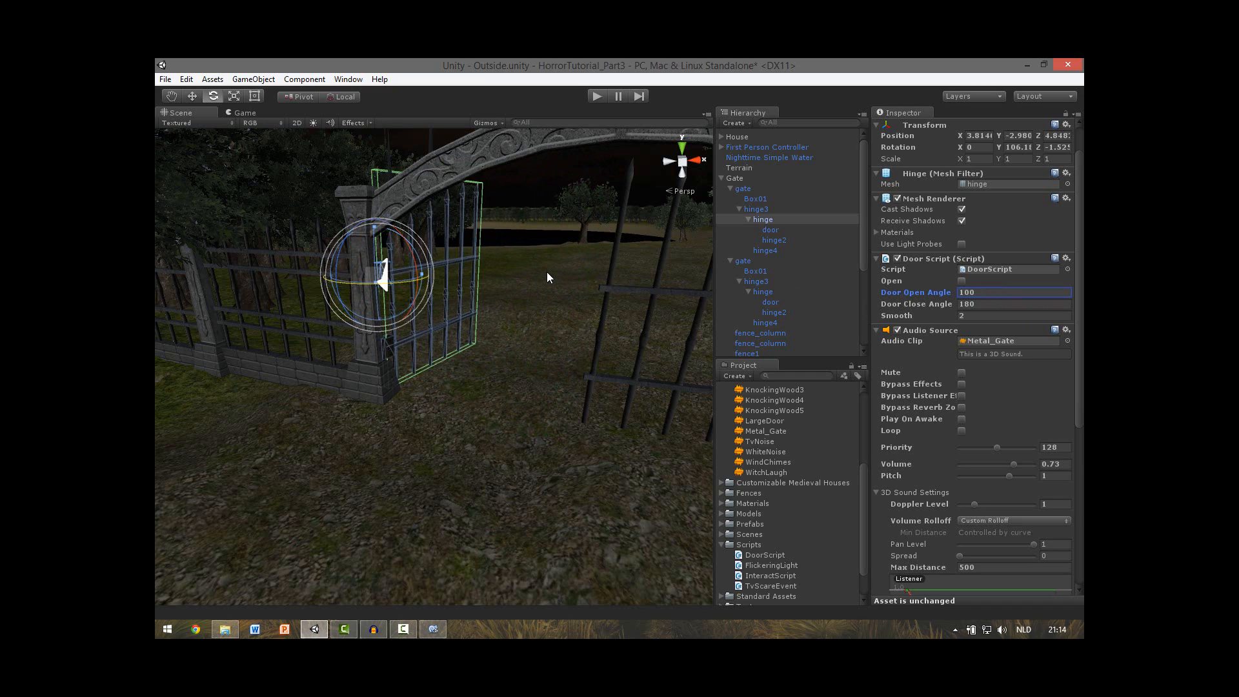
key(ctrl+z)
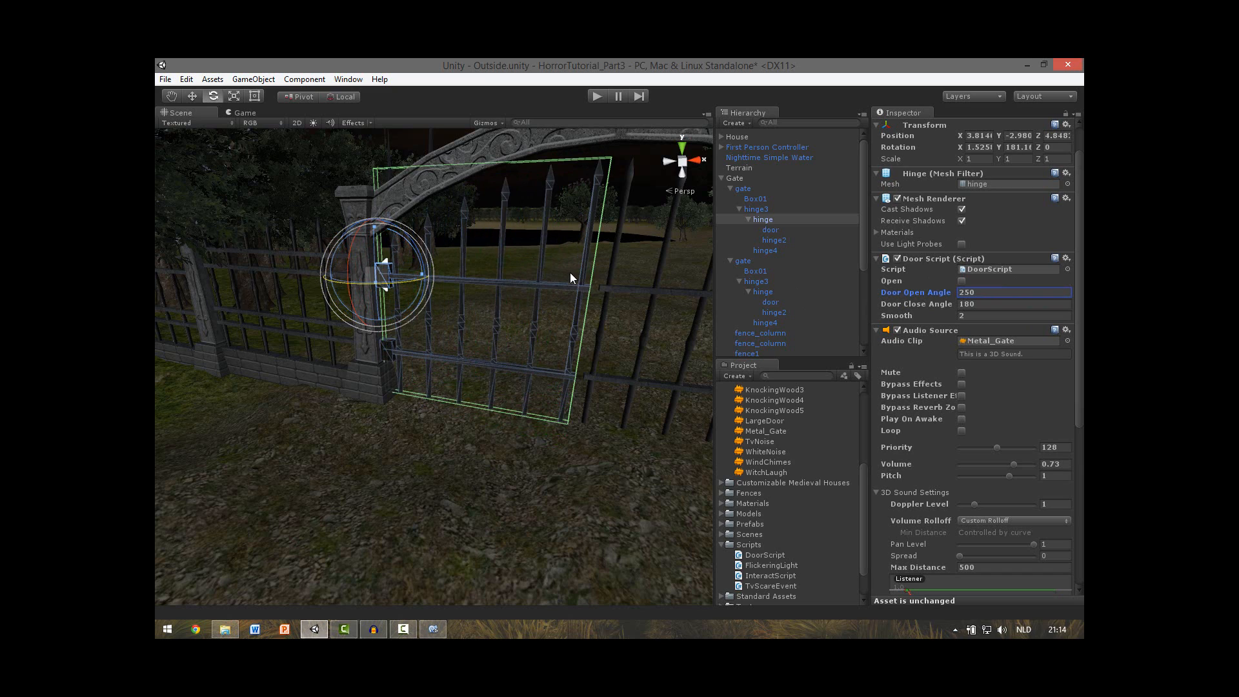
Step: Open the first gate leaf's Door Close Angle and Door Open Angle values for editing
alt+drag(601, 270, 563, 295)
key(s)
right_drag(564, 295, 568, 293)
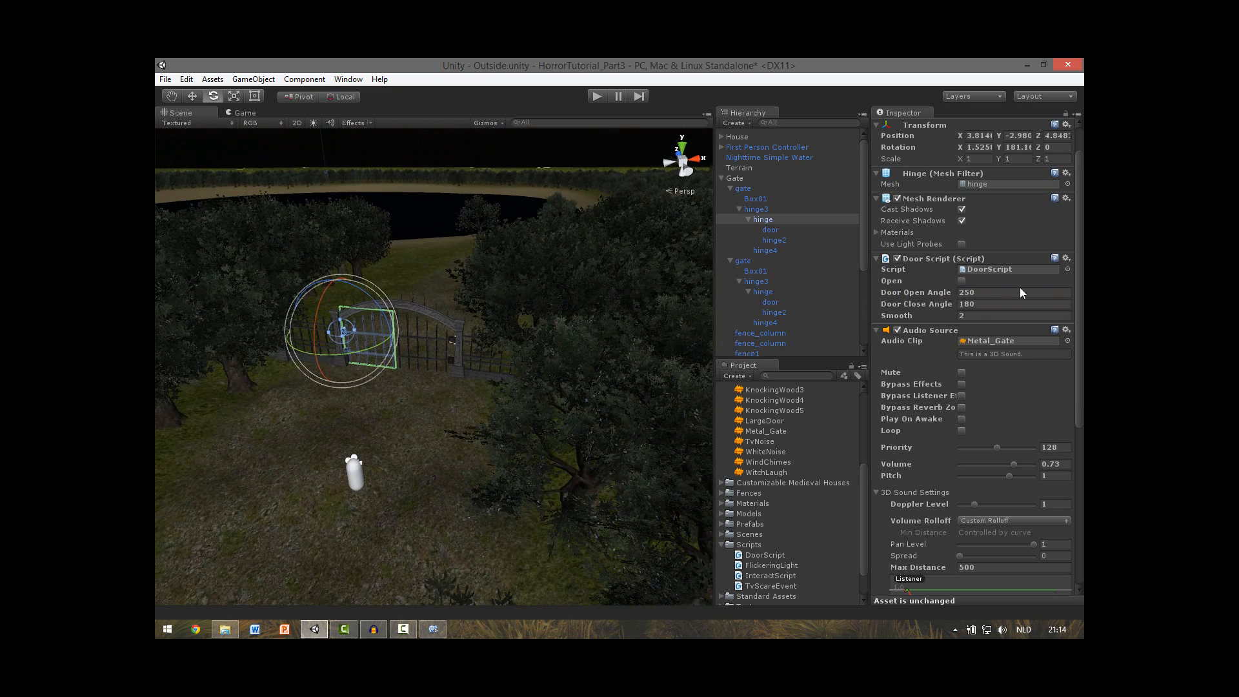
click(998, 303)
click(977, 293)
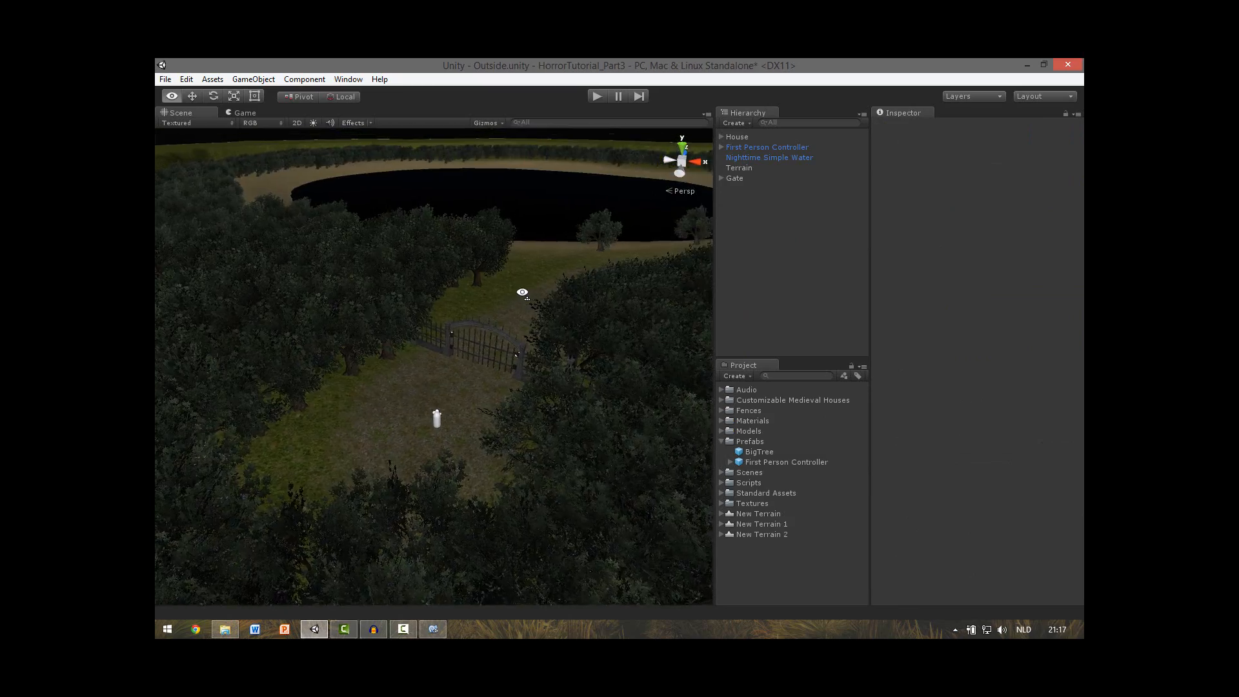
Step: Create an empty child object under the First Person Controller's Main Camera and name it Flashlight
key(w)
right_drag(522, 293, 721, 146)
click(721, 147)
click(761, 168)
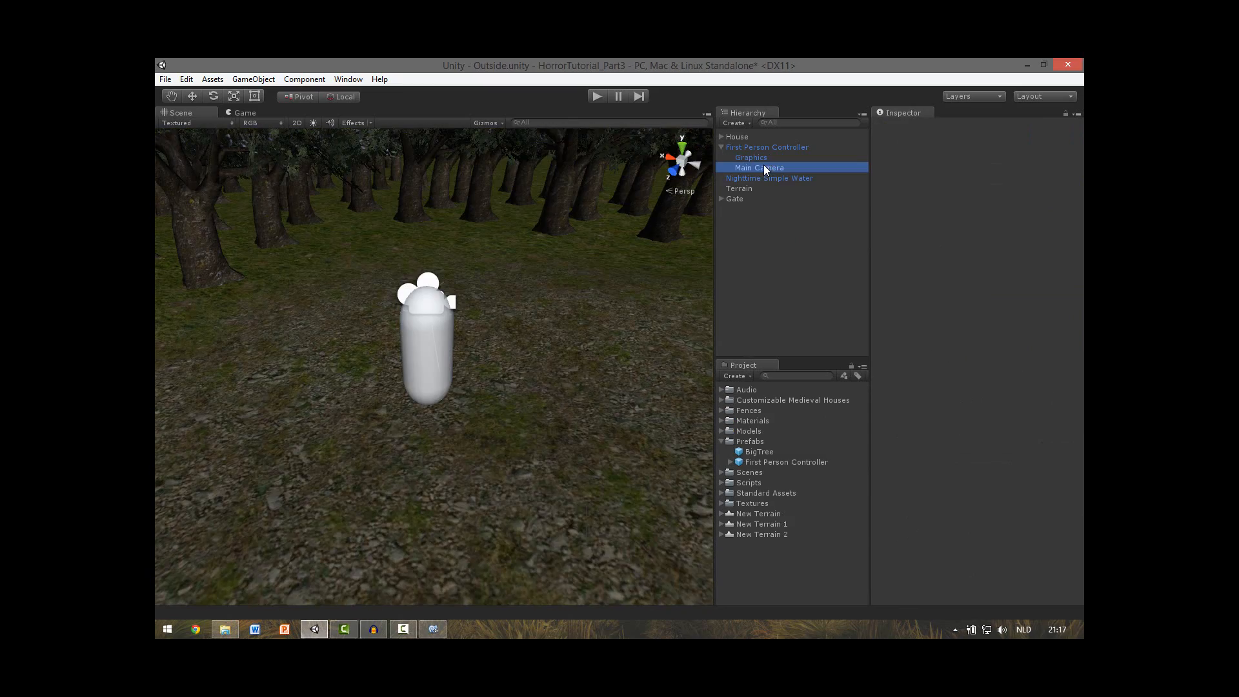
click(734, 123)
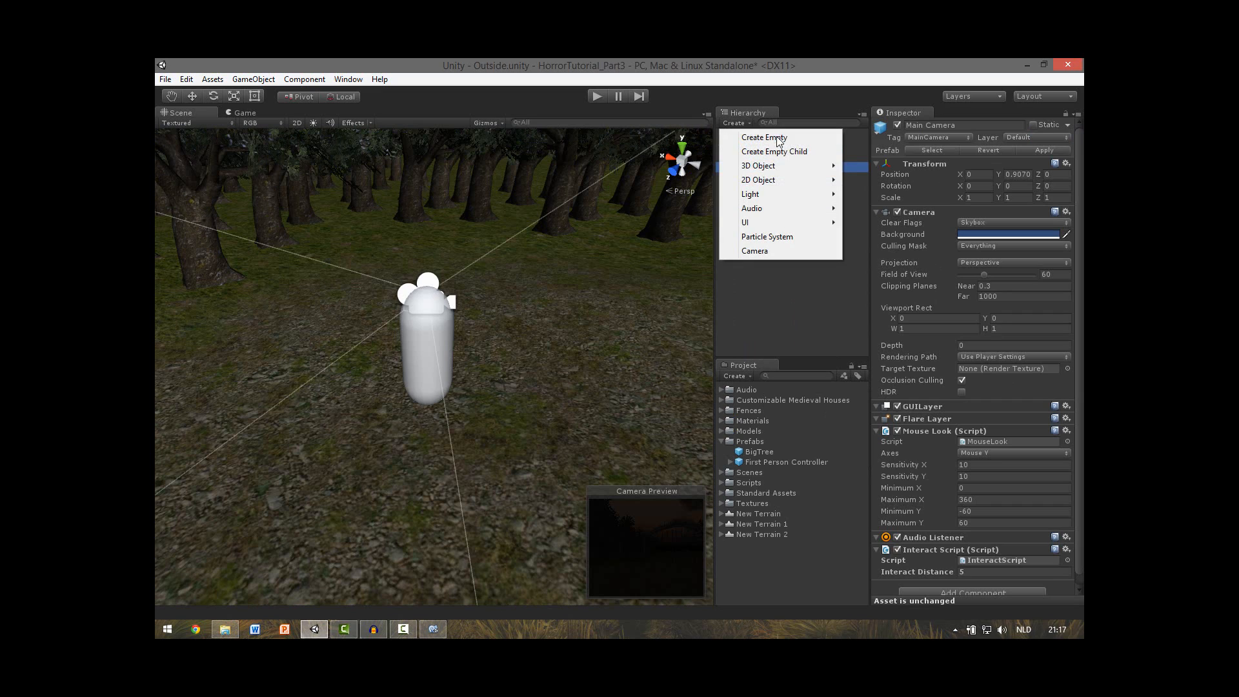
click(793, 151)
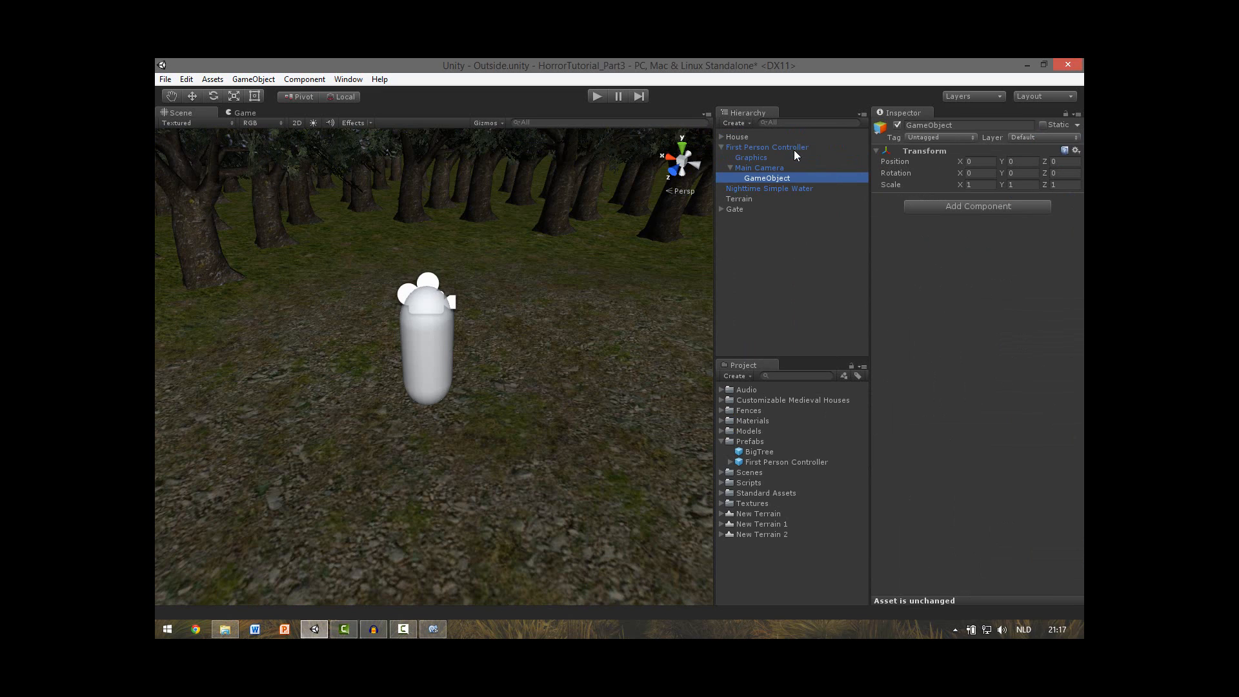
click(954, 125)
text(Flashl)
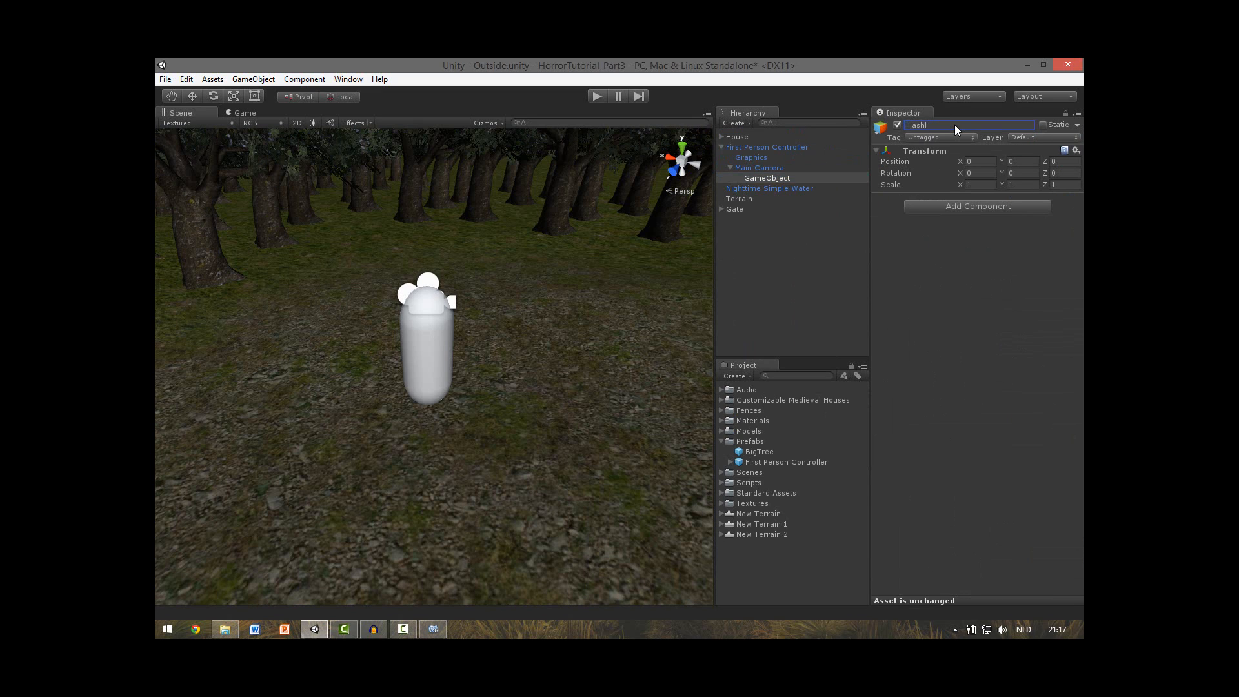
text(ight)
key(Return)
Step: Add a Light component to the Flashlight object and set its type to Spot
click(956, 207)
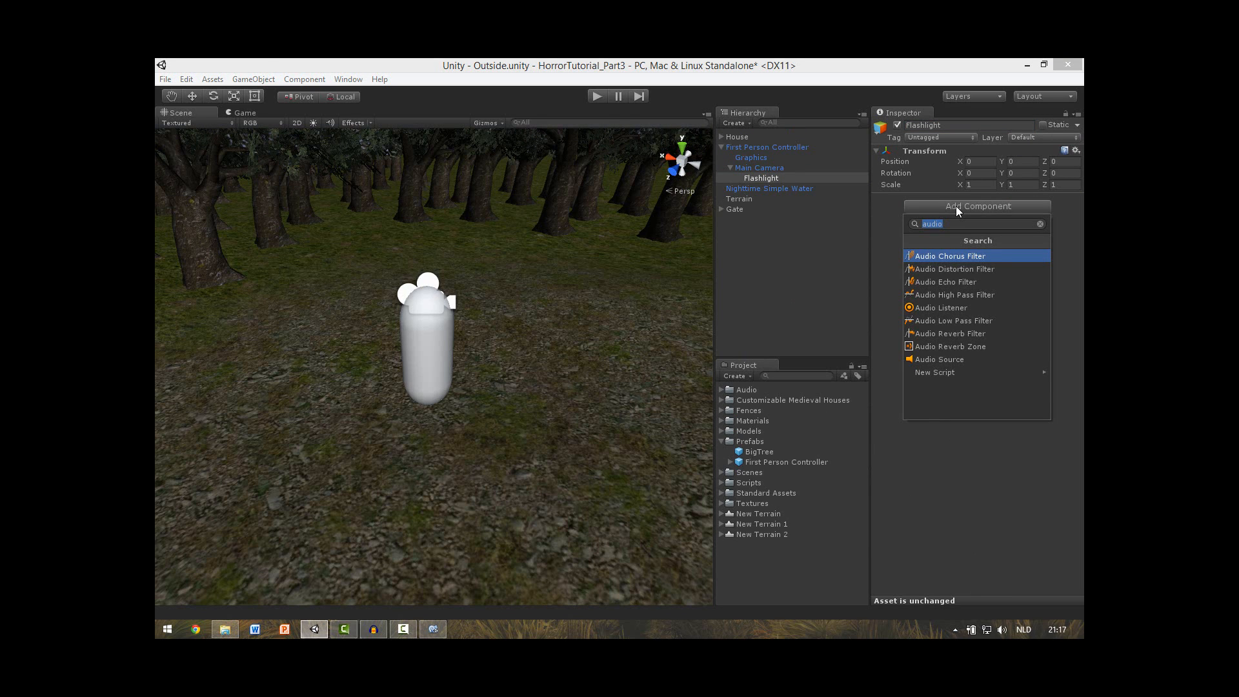
key(BackSpace)
text(light)
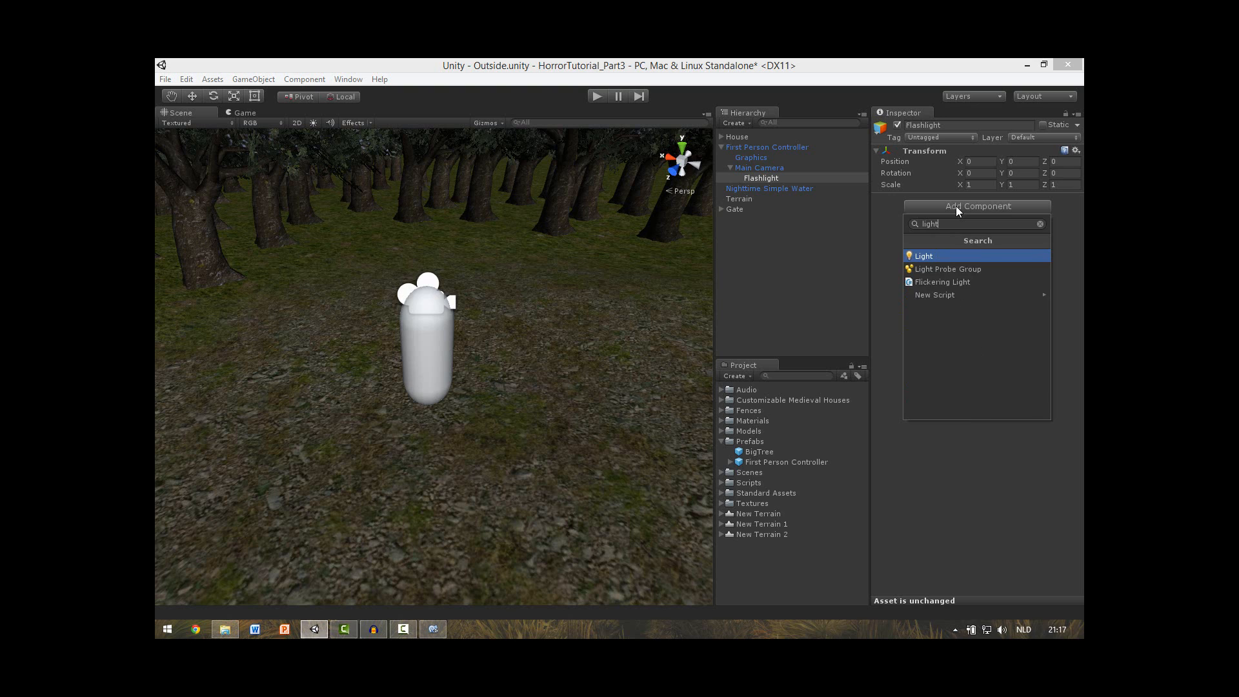
key(Return)
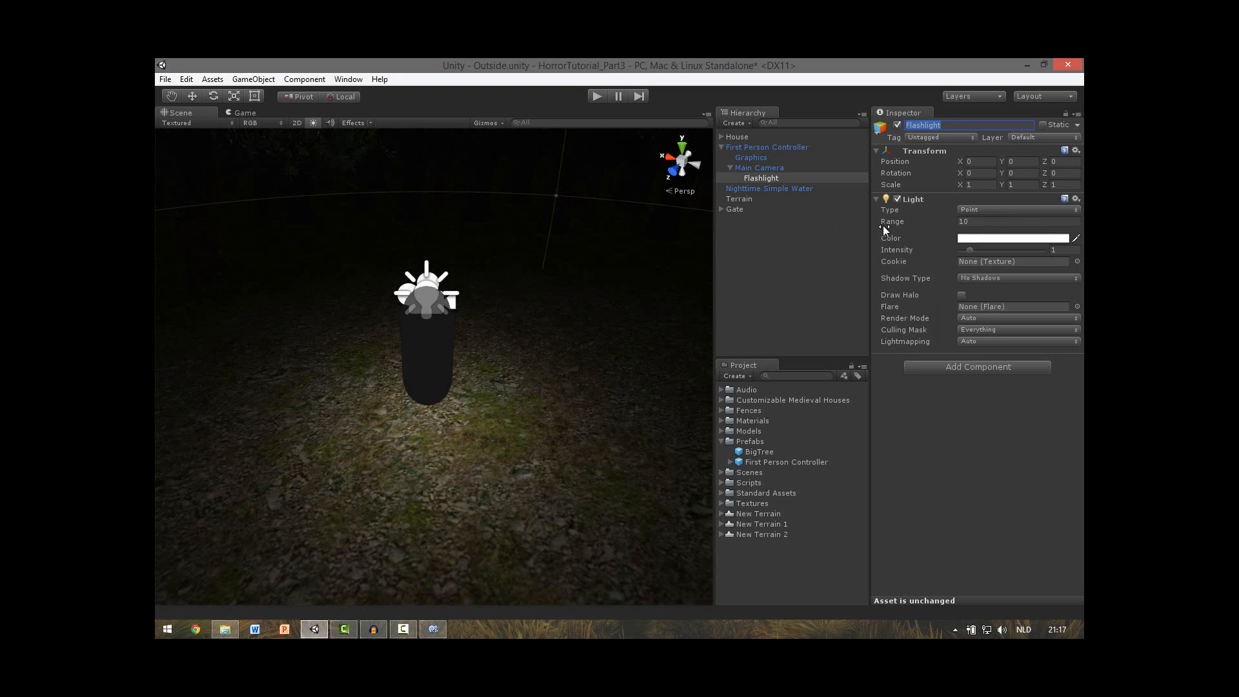
click(964, 211)
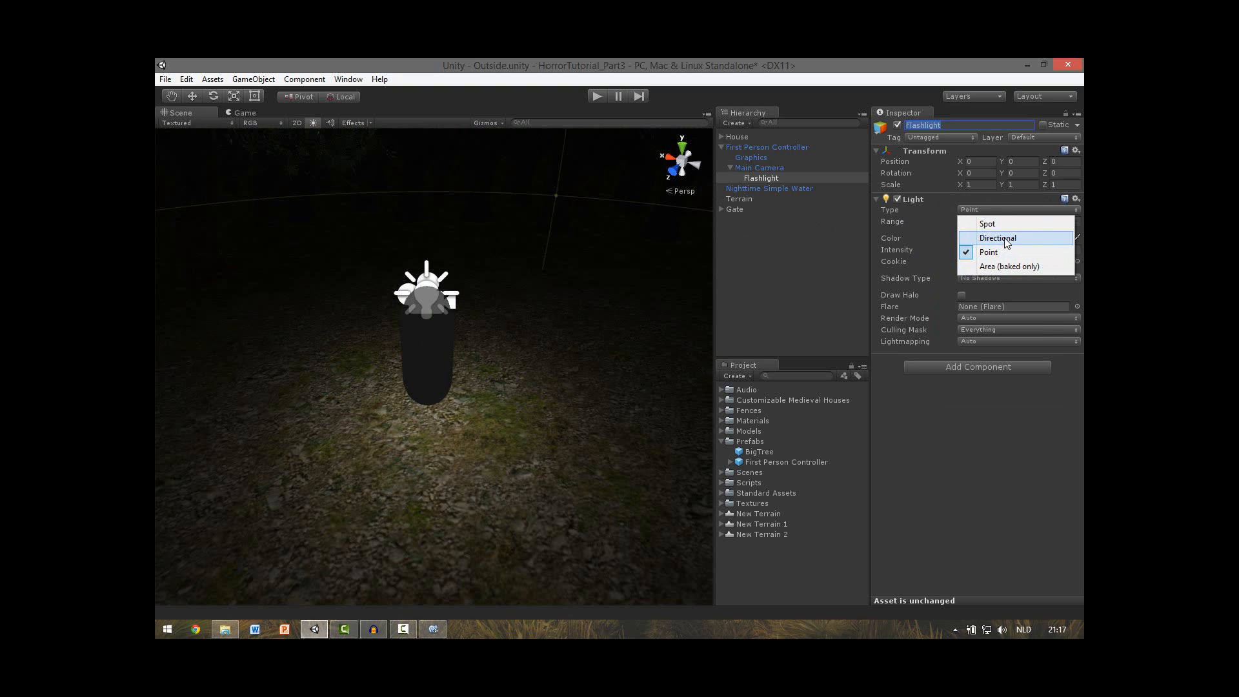
click(997, 224)
Step: Extend the Flashlight's range to about 80 and widen its spot angle to about 35
right_drag(606, 274, 979, 220)
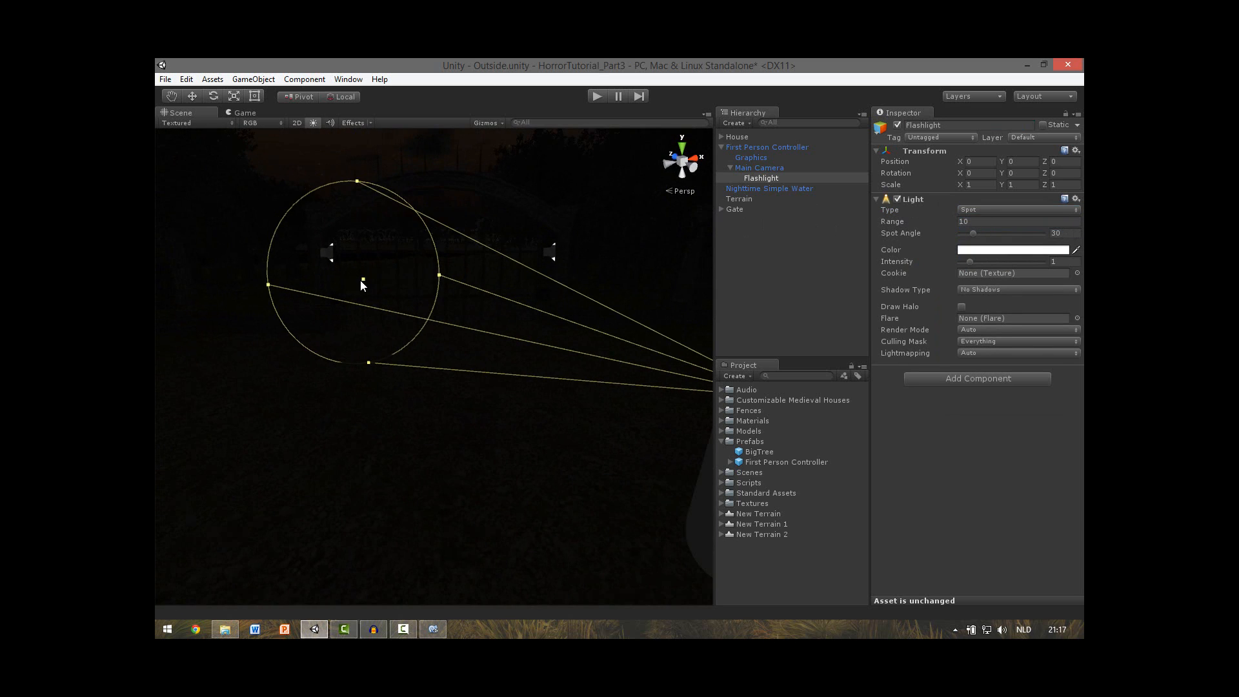
drag(361, 278, 478, 311)
right_drag(479, 311, 422, 297)
key(f)
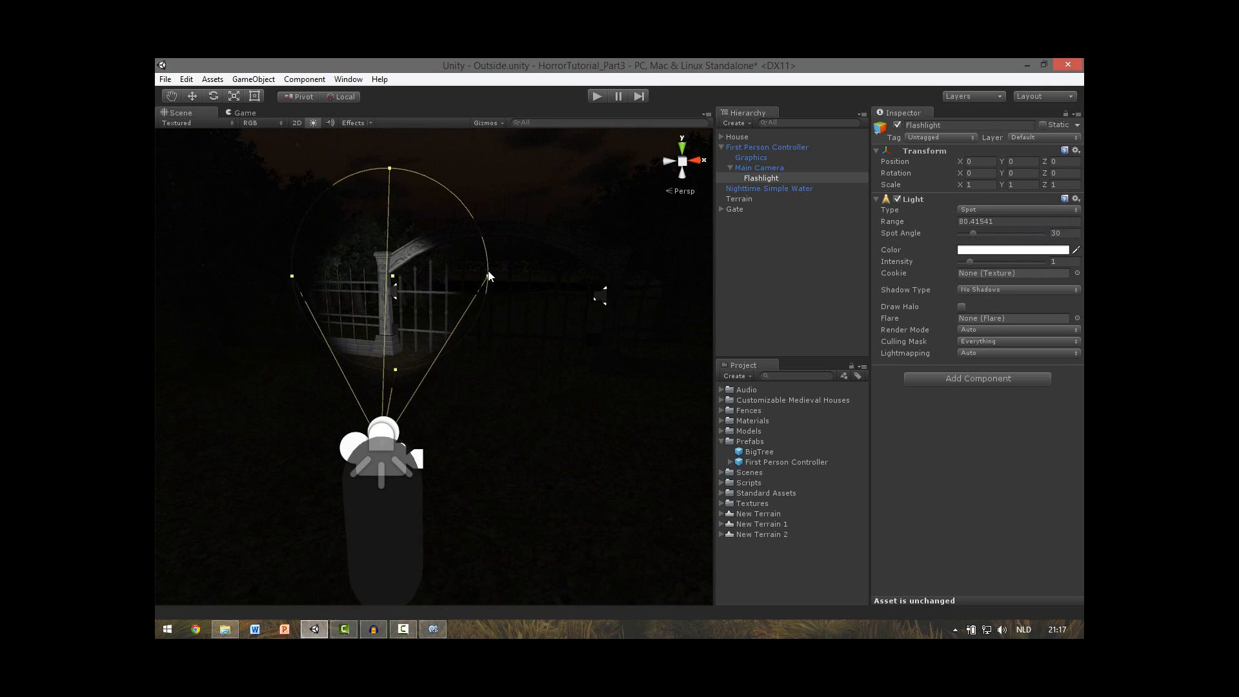
mouse_move(493, 277)
mouse_down()
mouse_move(520, 279)
mouse_move(504, 276)
mouse_up()
Step: Set the Flashlight's intensity to 0.6 and open its light color for editing
drag(966, 261, 963, 261)
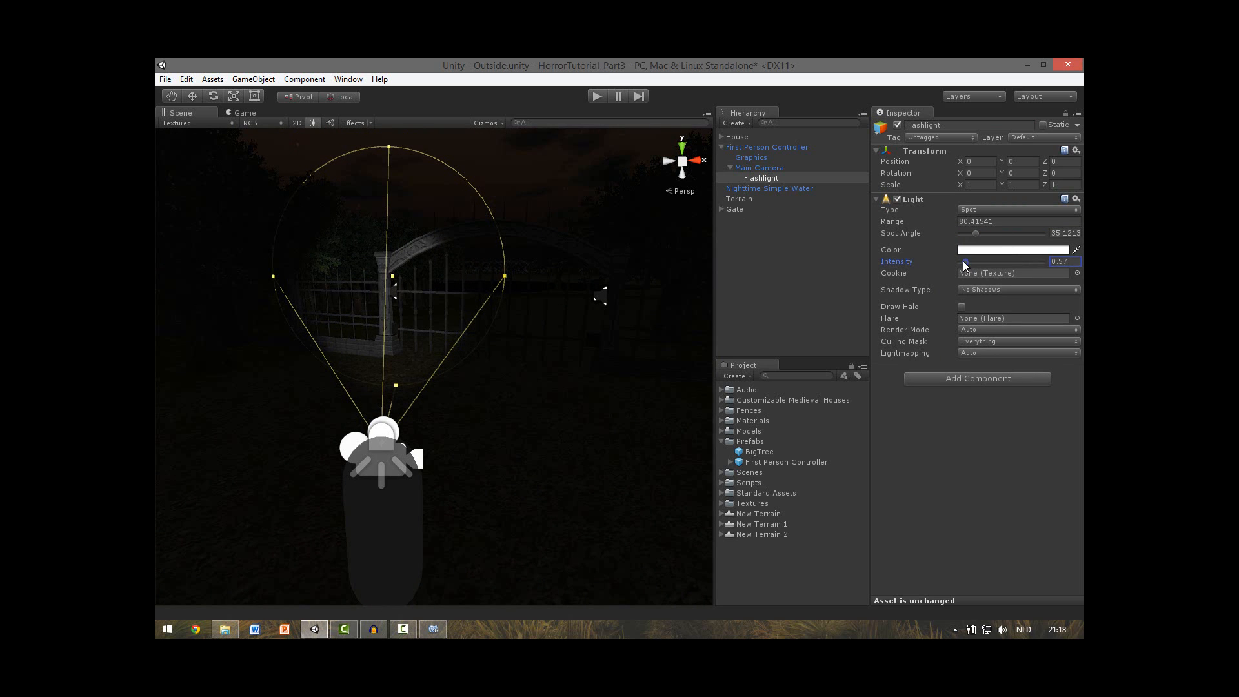
drag(1051, 261, 1076, 264)
text(0.6)
click(981, 465)
click(1013, 249)
click(588, 300)
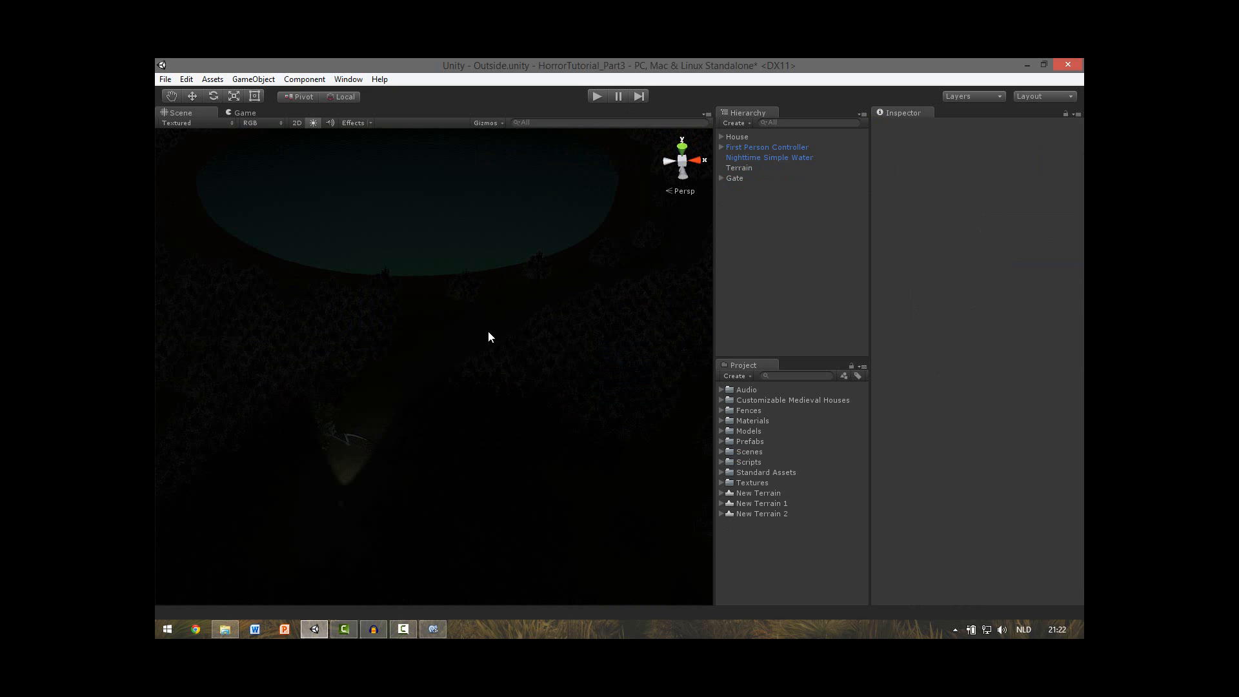
Step: Create a directional light in the scene
right_drag(488, 330, 561, 304)
click(753, 123)
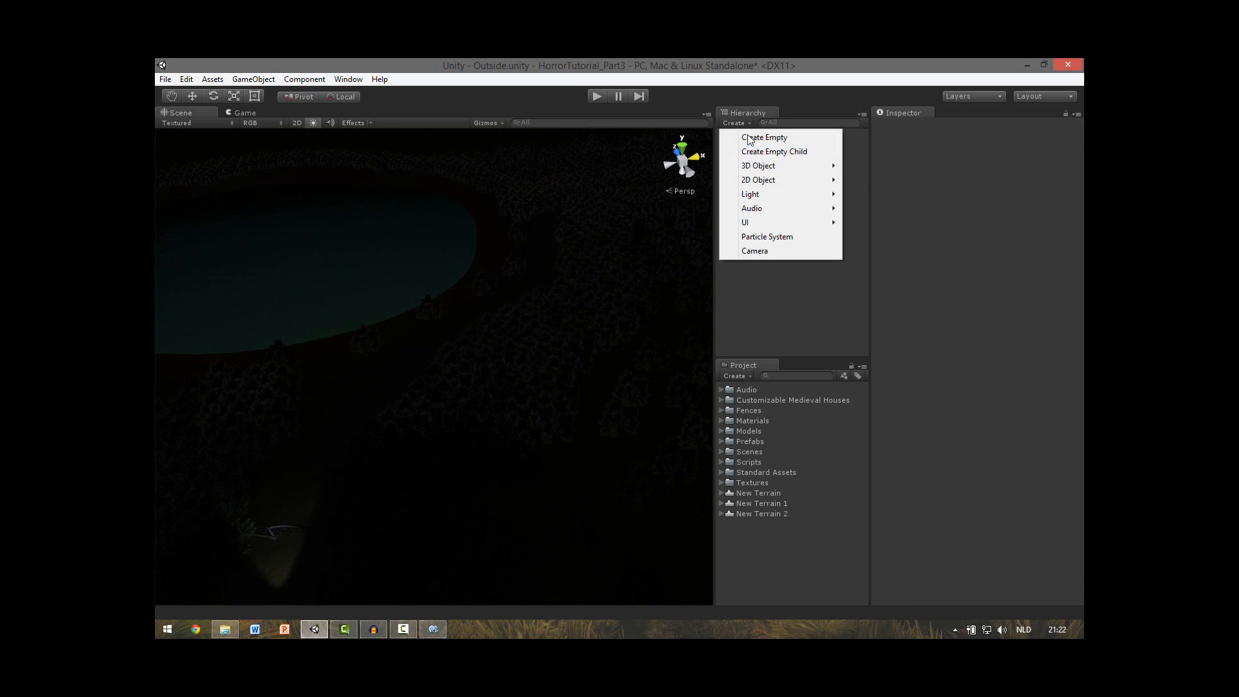
mouse_move(772, 194)
click(901, 194)
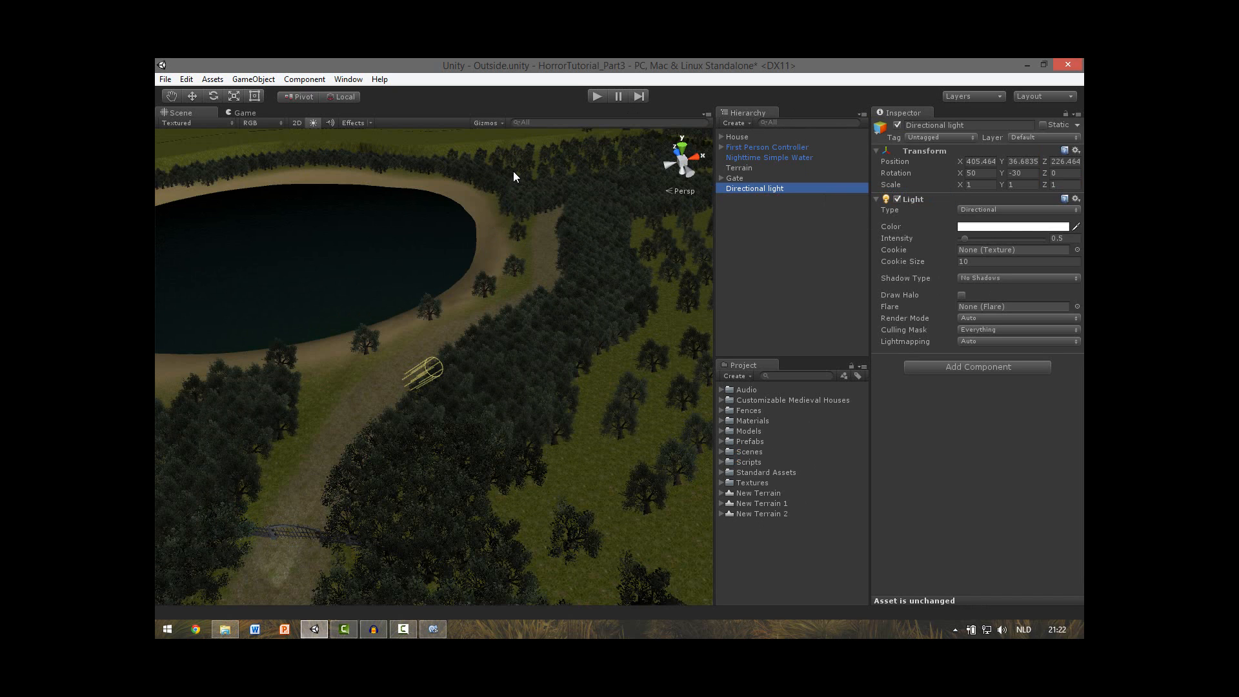
Step: Compare the terrain's lighting with the directional light switched off and back on
right_drag(445, 227, 359, 174)
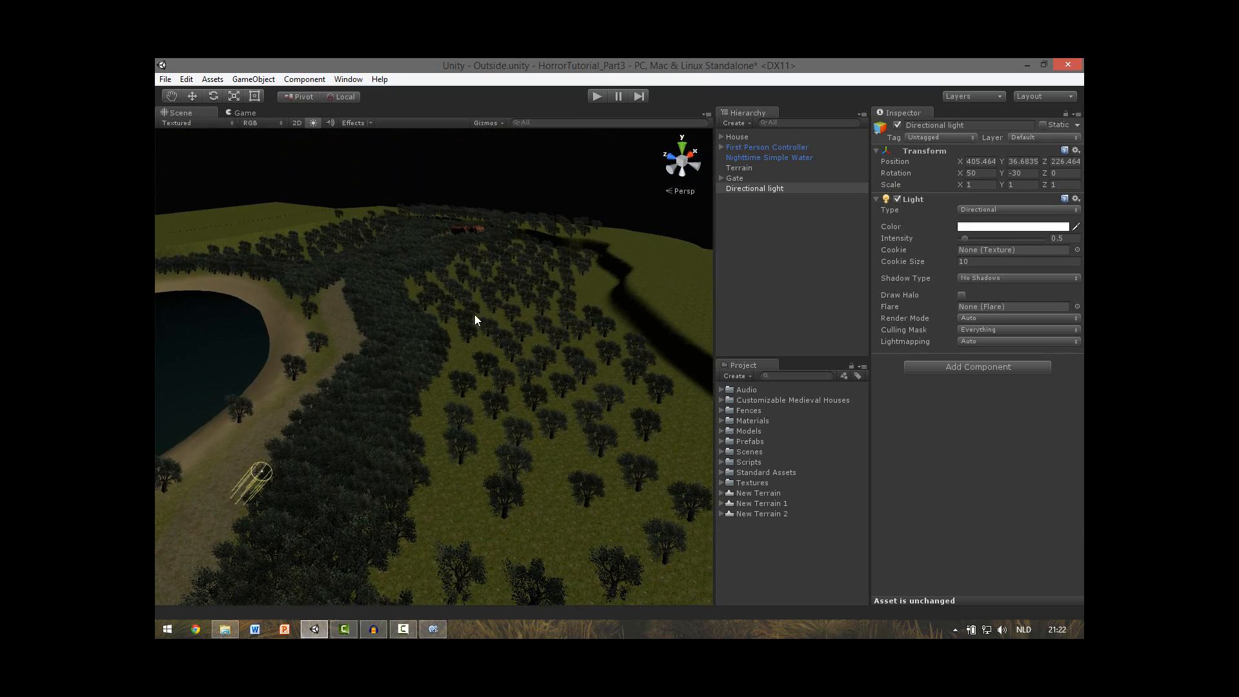
right_drag(475, 320, 282, 386)
alt+drag(311, 320, 320, 316)
click(897, 125)
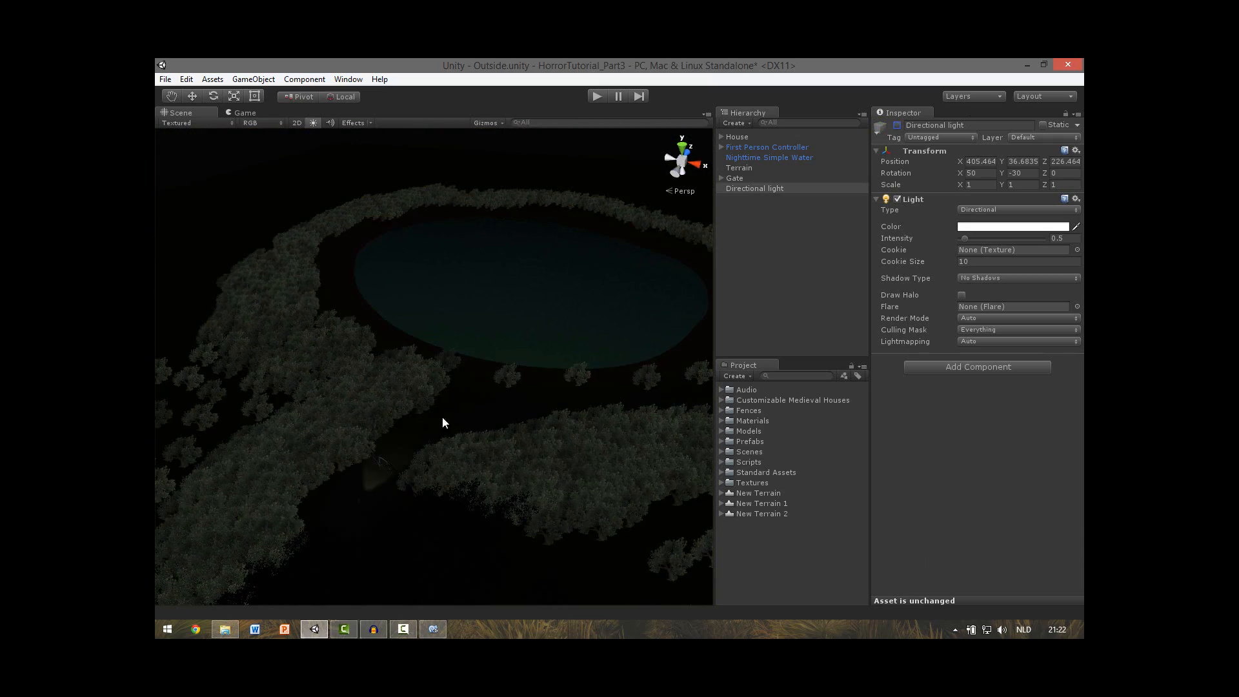
alt+drag(487, 310, 648, 367)
click(897, 125)
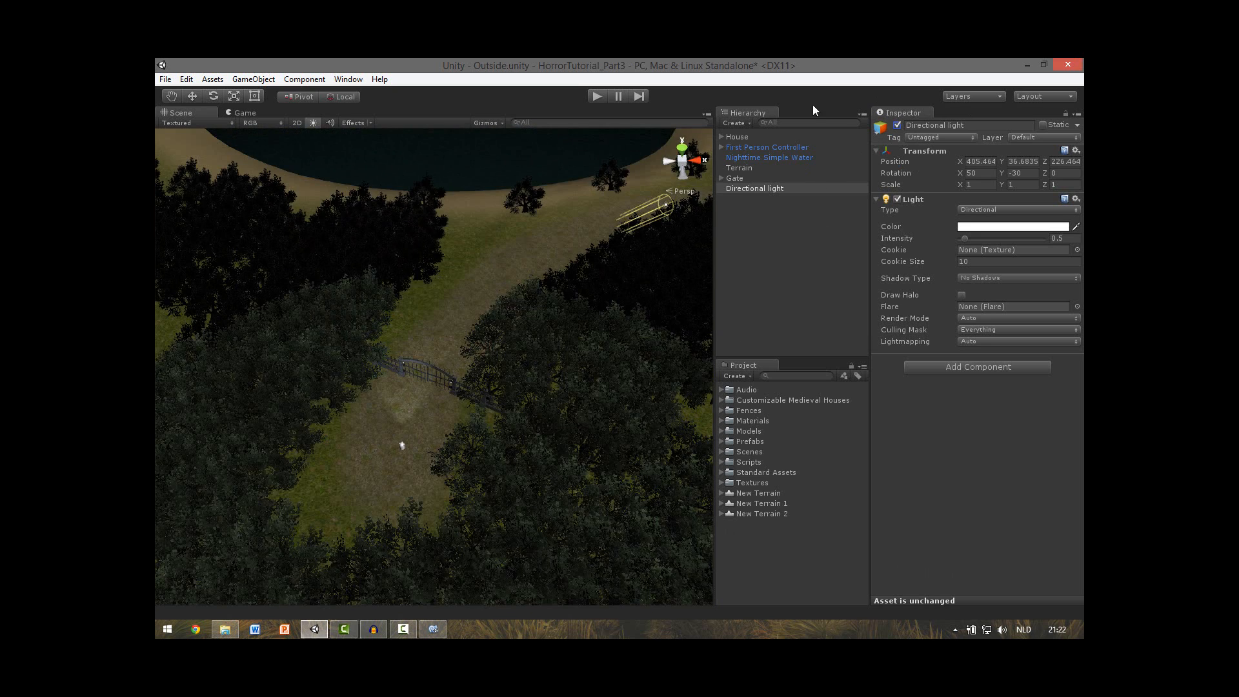
Step: Create a point light near the medieval house
alt+drag(656, 262, 567, 330)
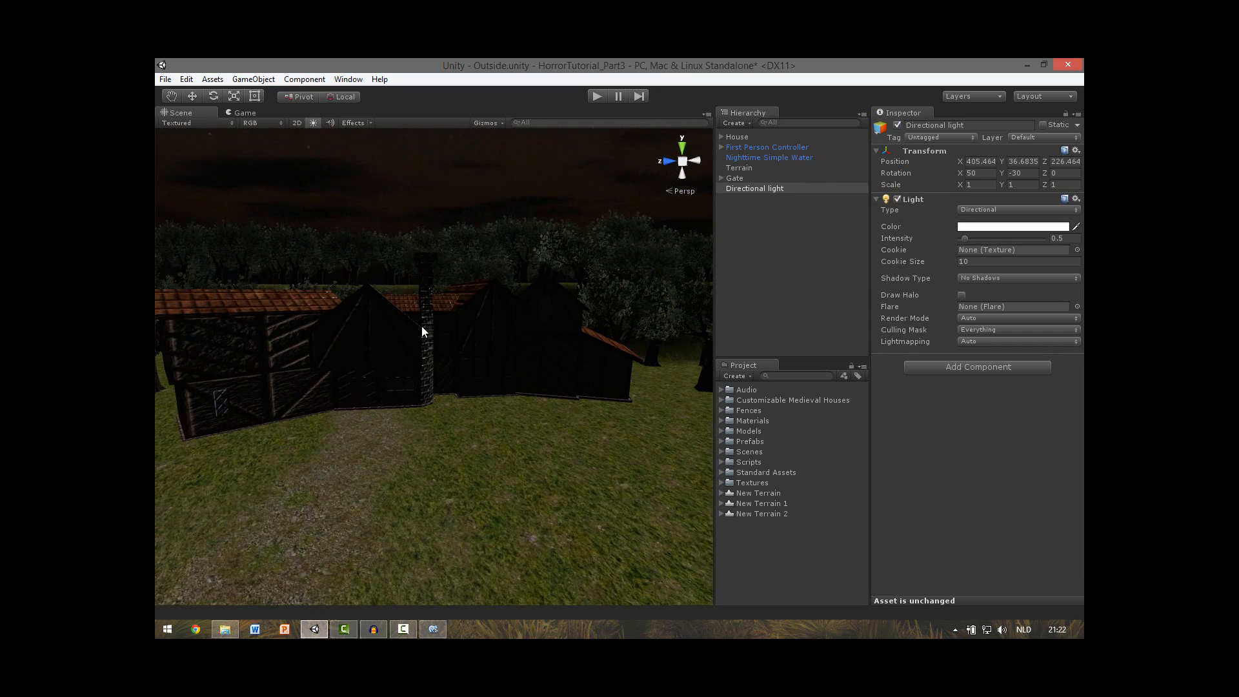
mouse_move(419, 326)
right_down()
mouse_move(399, 345)
mouse_move(417, 343)
mouse_move(393, 325)
mouse_move(420, 462)
mouse_move(425, 323)
right_up()
key(w)
key(s)
key(w)
click(732, 122)
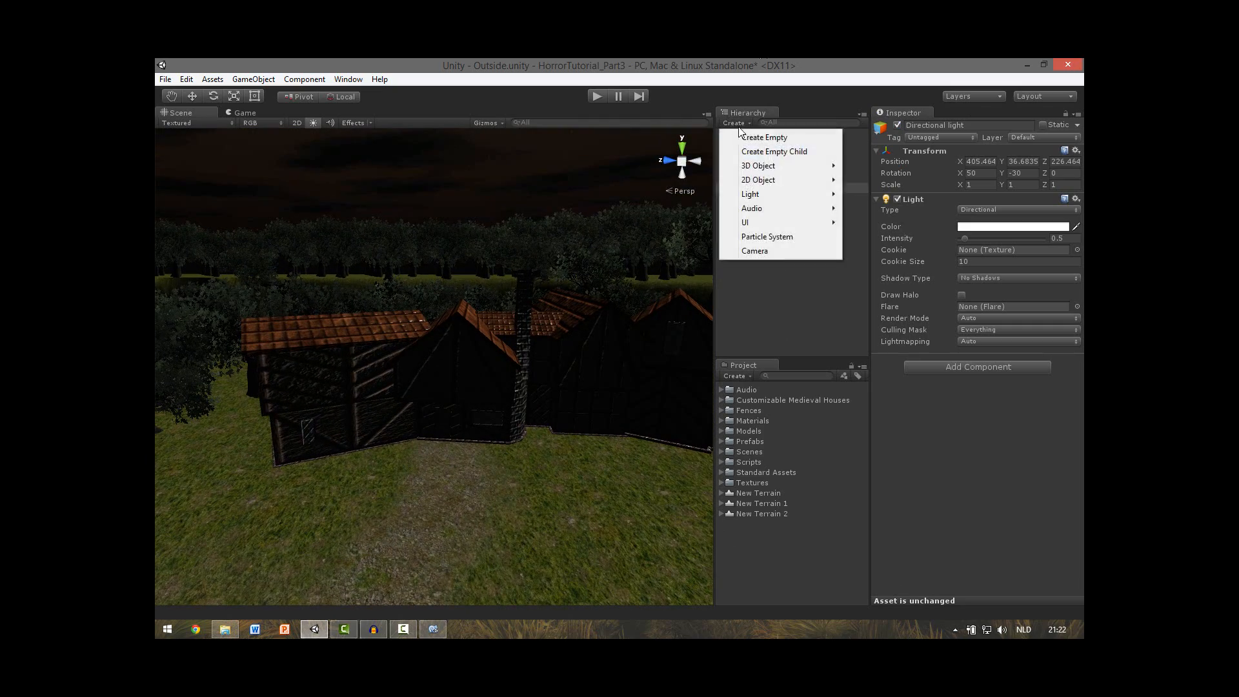
mouse_move(799, 196)
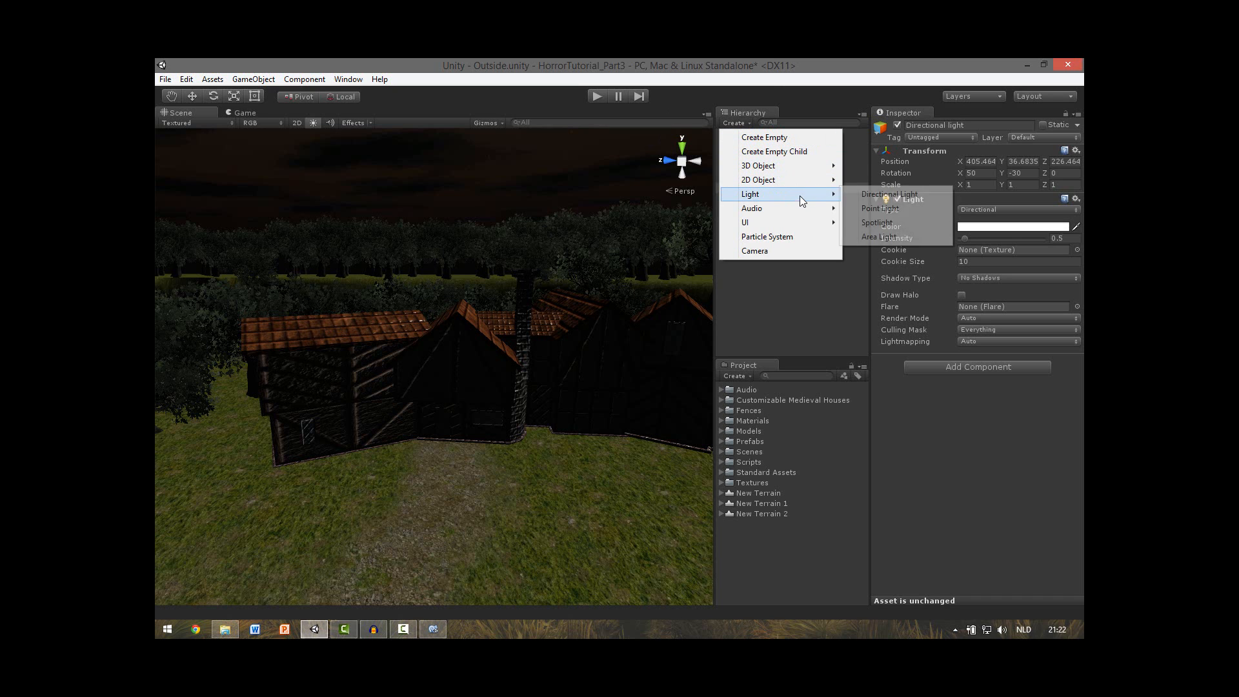
click(866, 210)
Step: Move the point light in front of the small ground-floor window in the house's timber wall
right_drag(543, 388, 478, 382)
key(w)
key(w)
right_drag(561, 373, 574, 383)
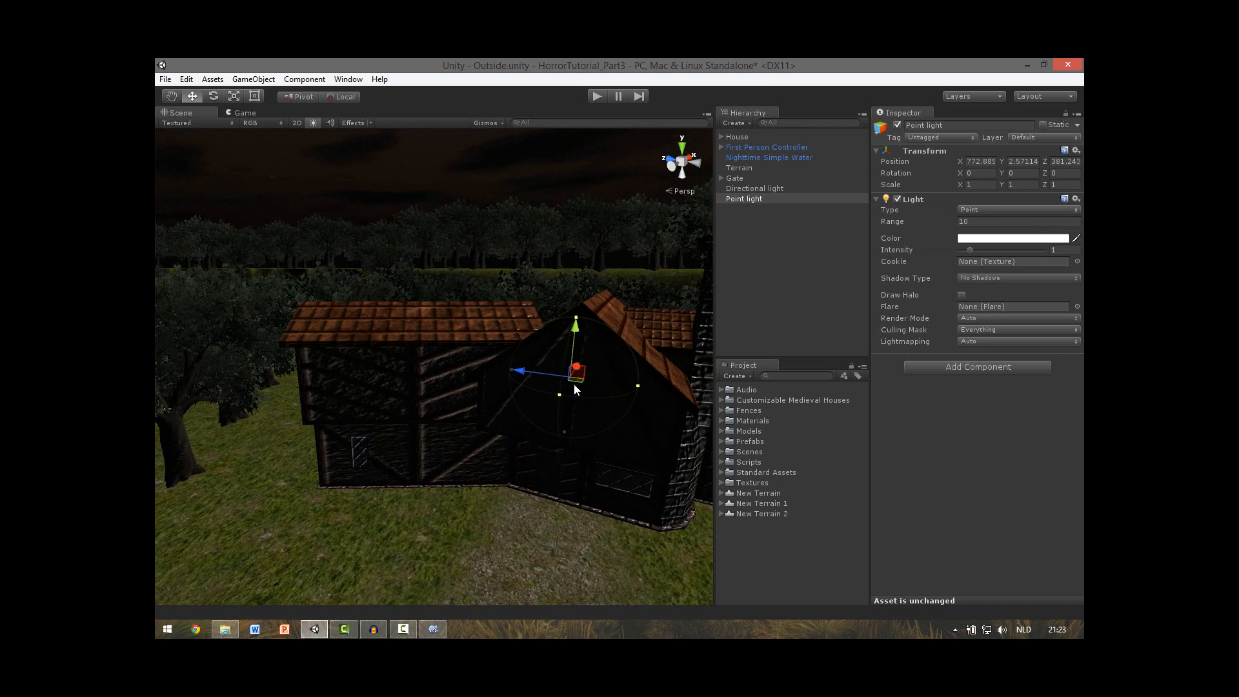
drag(566, 385, 353, 437)
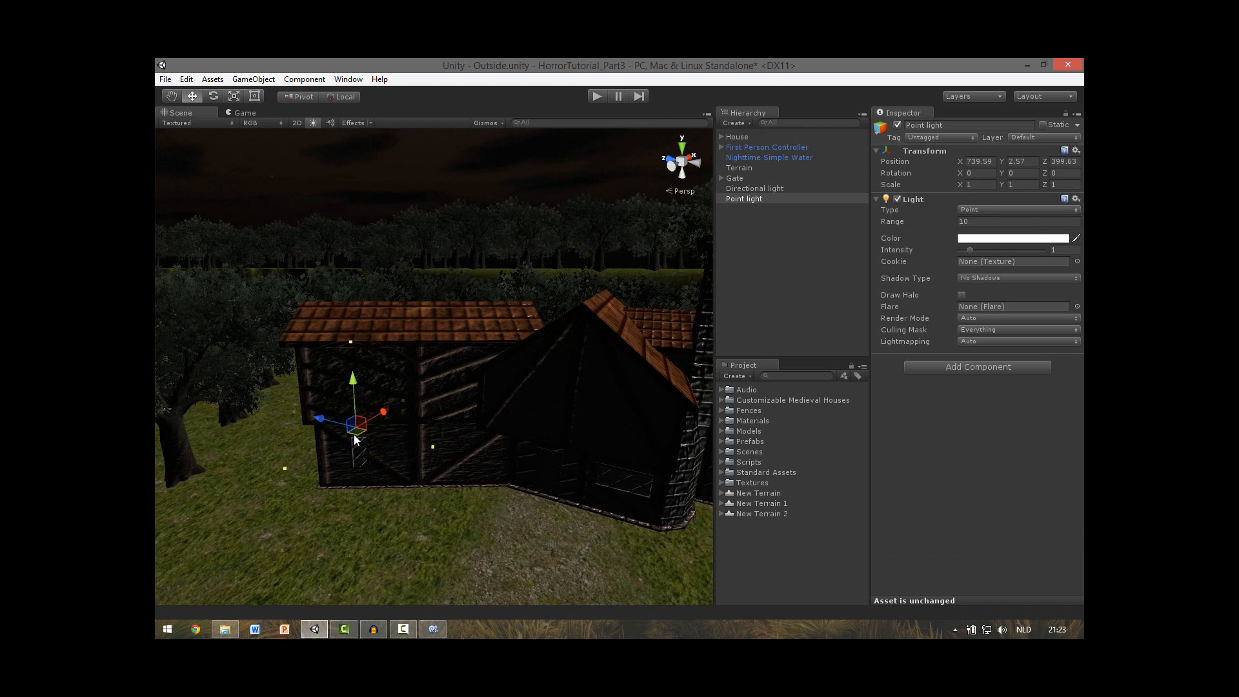
drag(358, 394, 356, 421)
right_drag(340, 467, 788, 573)
drag(172, 466, 382, 431)
right_drag(390, 459, 420, 480)
drag(417, 502, 416, 466)
drag(419, 495, 410, 449)
right_drag(426, 504, 593, 469)
drag(595, 468, 602, 471)
Step: Switch off the directional light in the outdoor scene
click(754, 188)
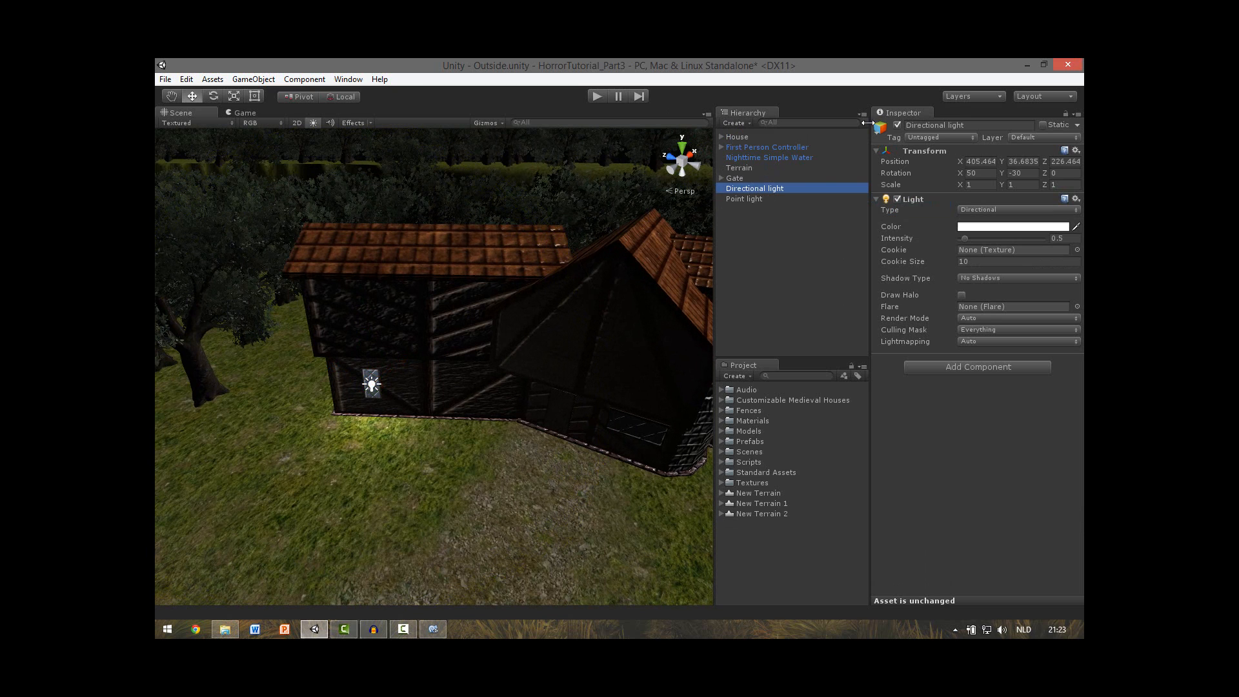
click(896, 126)
right_drag(456, 386, 537, 387)
key(w)
Step: Duplicate the point light and place the copy in front of the wide ground-floor window beside the wooden door
double_click(752, 197)
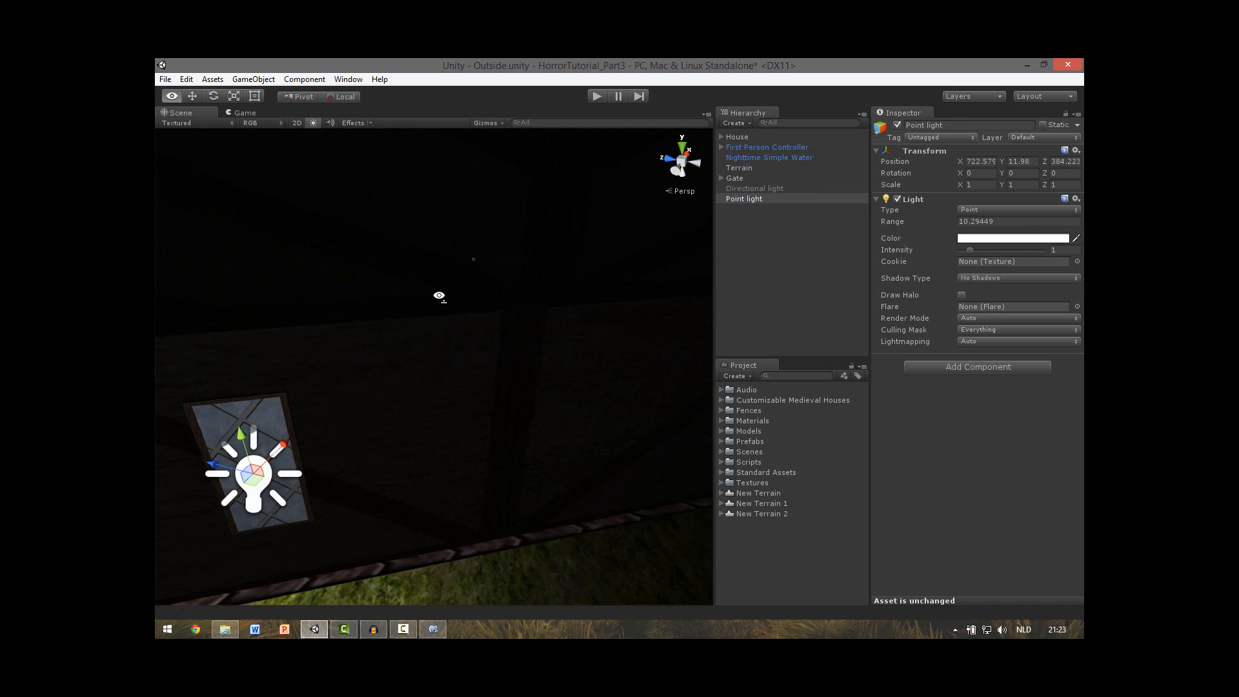
right_drag(542, 522, 409, 323)
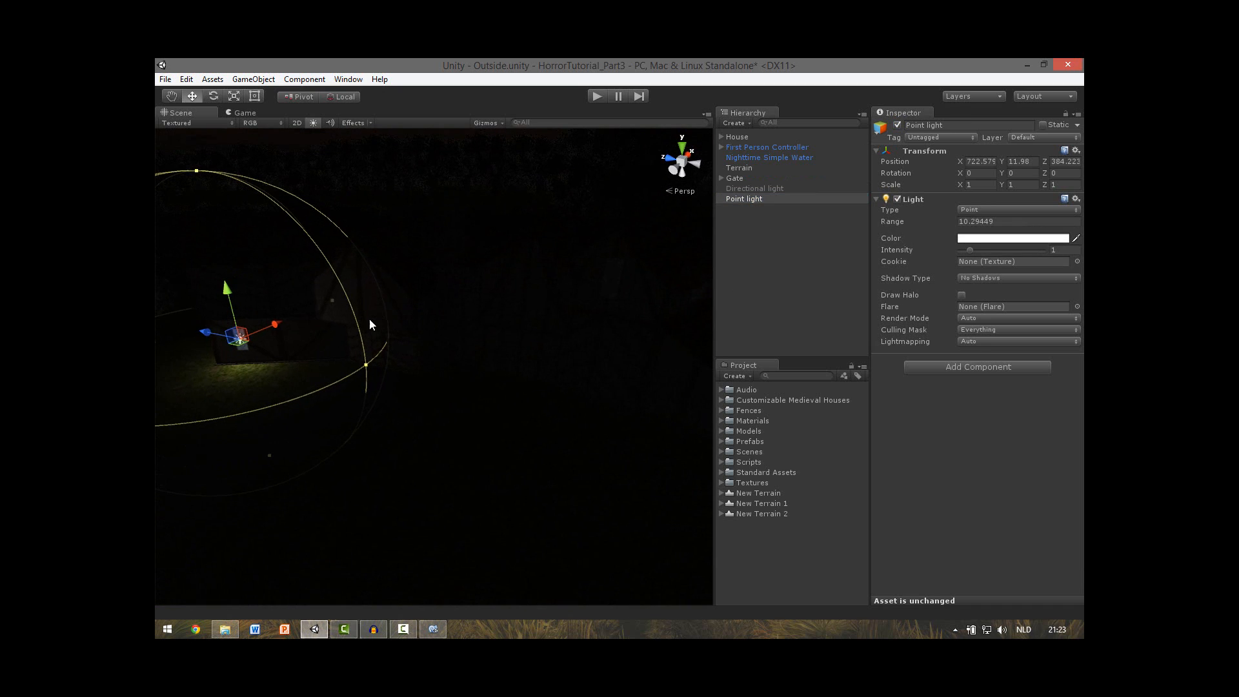
key(ctrl+d)
drag(240, 337, 404, 364)
right_drag(442, 396, 513, 389)
drag(513, 388, 507, 389)
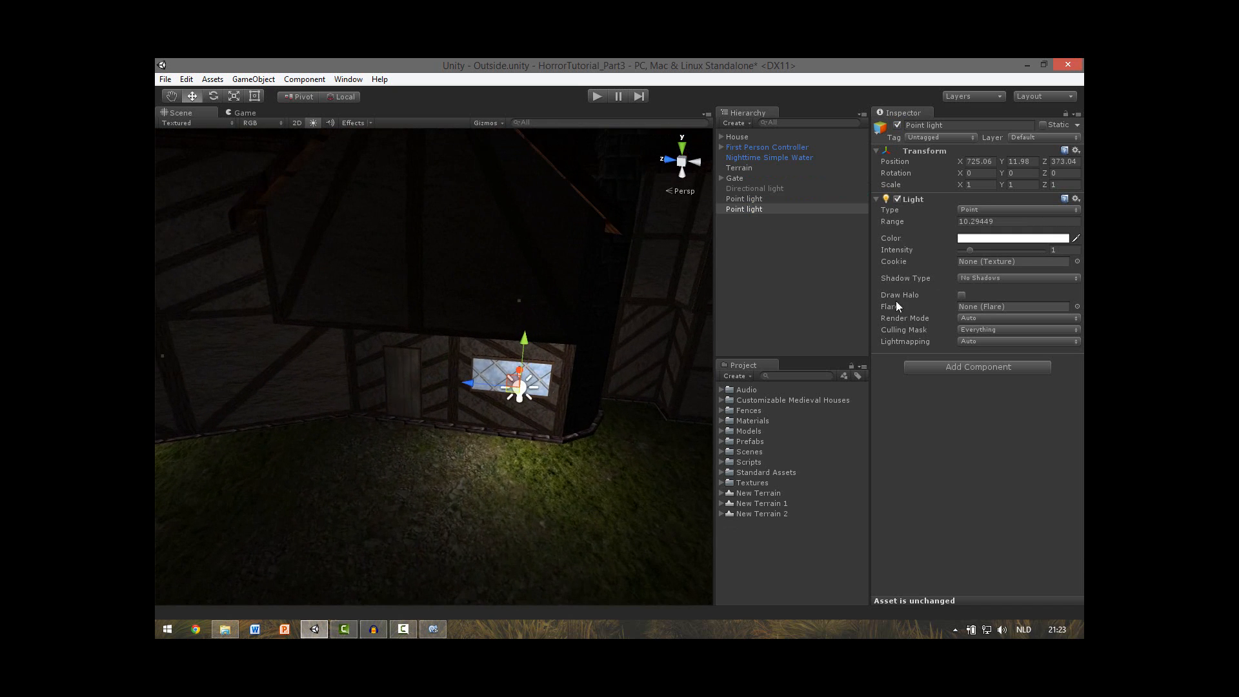
Step: Change the colour of the point light at the wide window to a muted amber
click(997, 238)
click(675, 380)
mouse_move(652, 352)
mouse_down()
mouse_move(616, 347)
mouse_move(620, 332)
mouse_up()
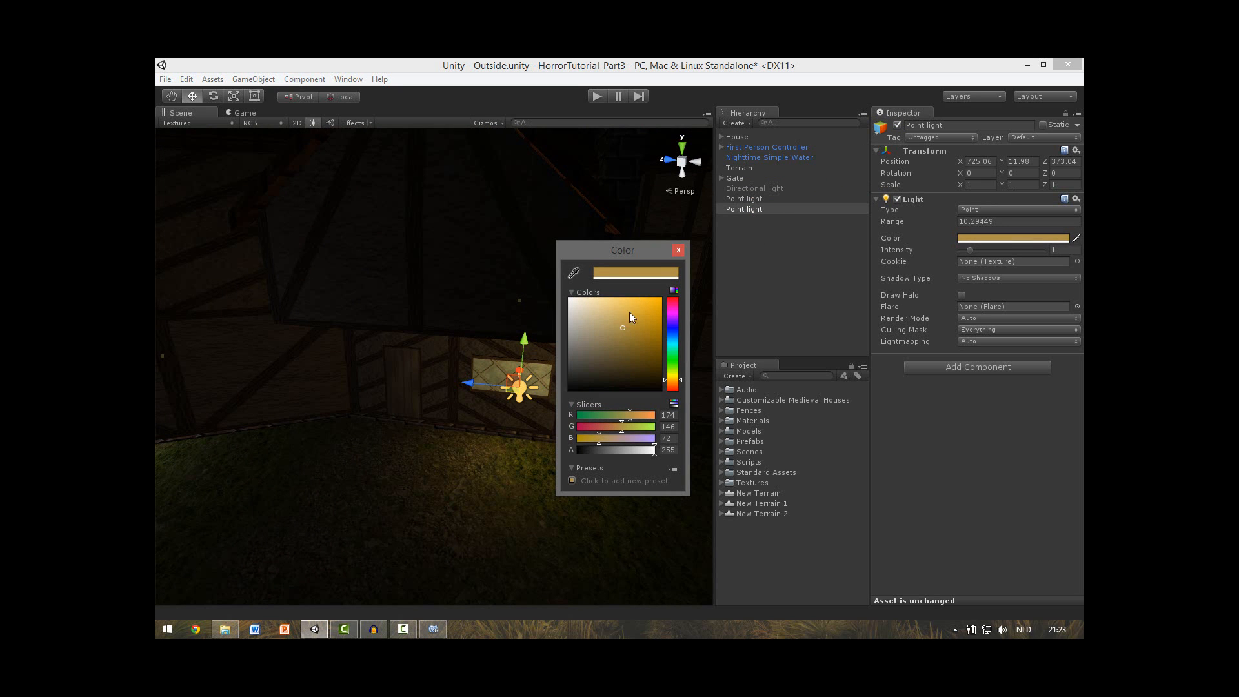
click(623, 332)
click(678, 250)
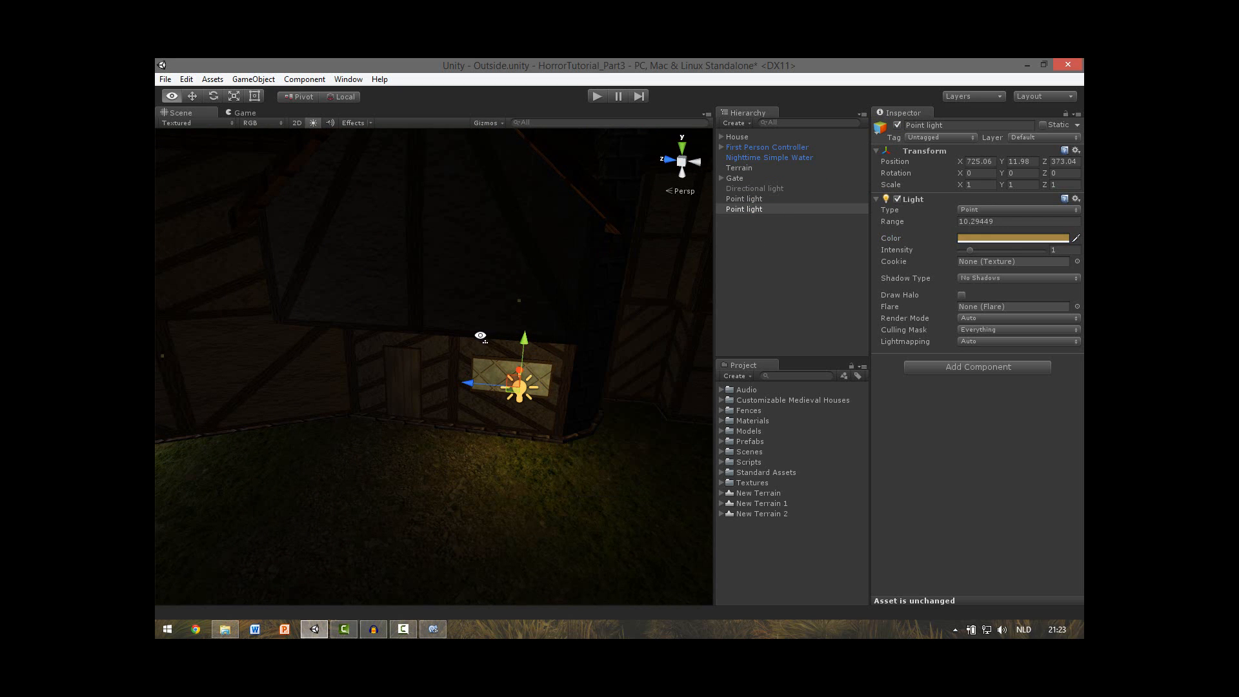
Step: Set the colour of the point light at the small ground-floor window to bright green, RGB 141, 255, 11
right_drag(478, 335, 393, 316)
click(311, 419)
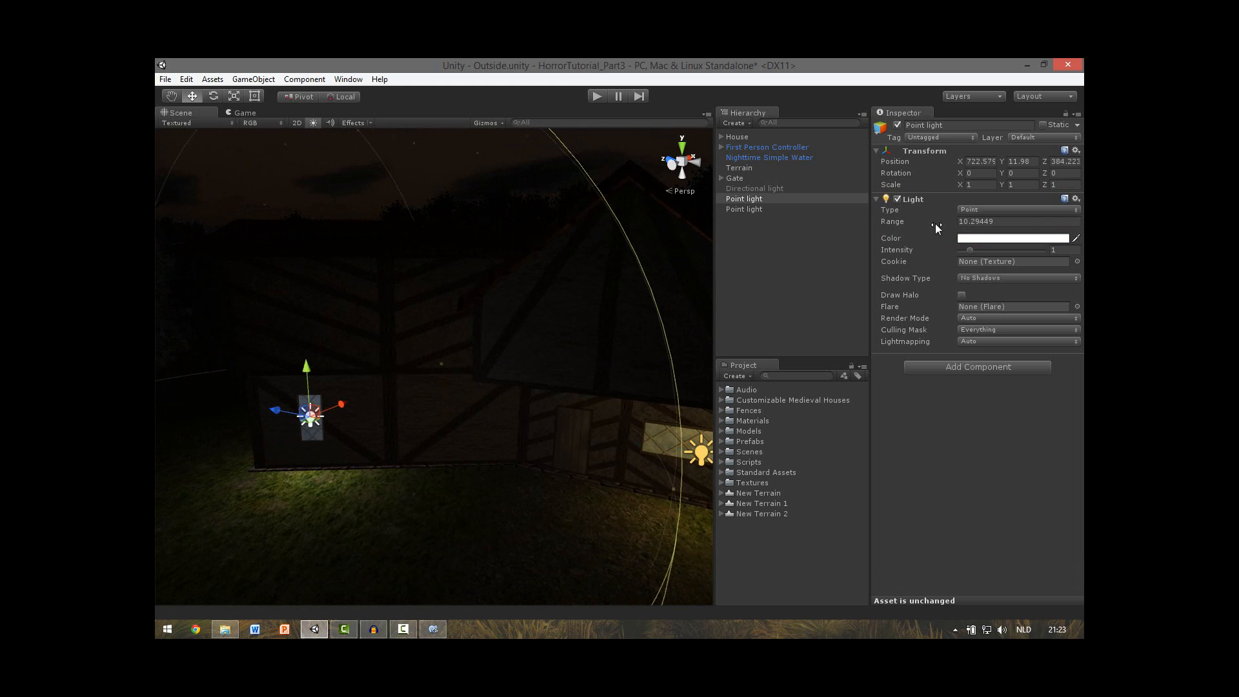
click(970, 240)
click(674, 378)
mouse_move(642, 365)
mouse_down()
mouse_move(610, 319)
mouse_move(635, 292)
mouse_move(656, 293)
mouse_up()
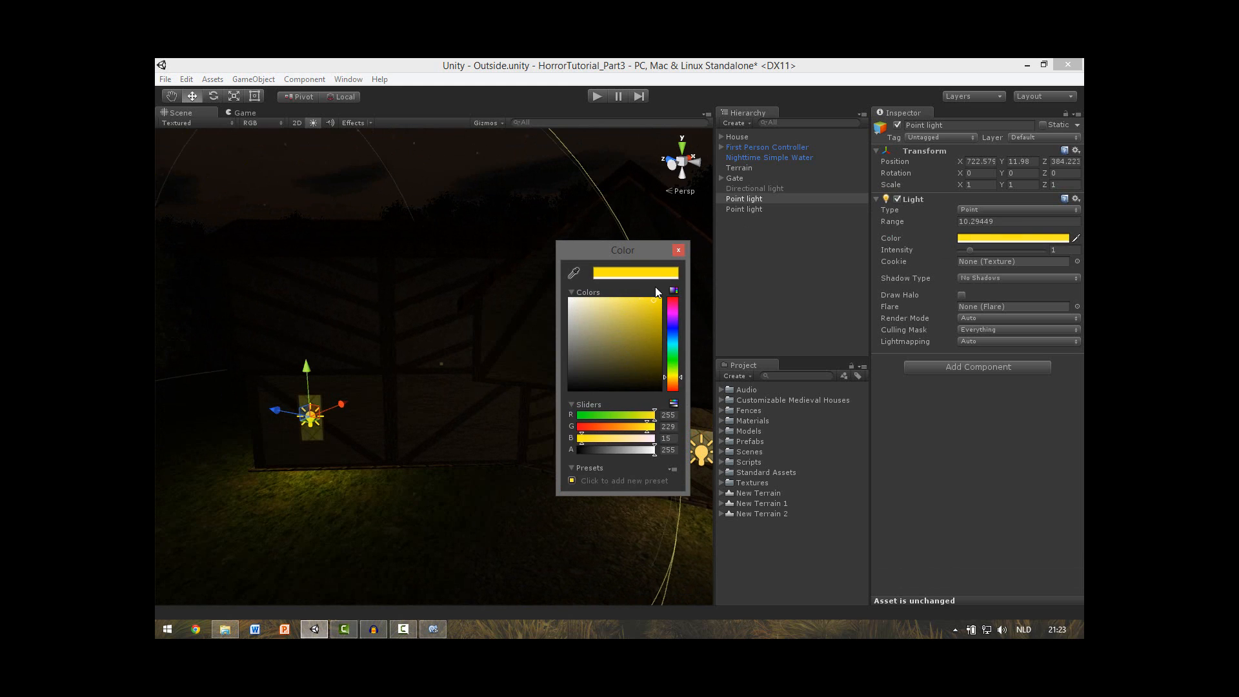
click(671, 384)
drag(671, 389, 672, 368)
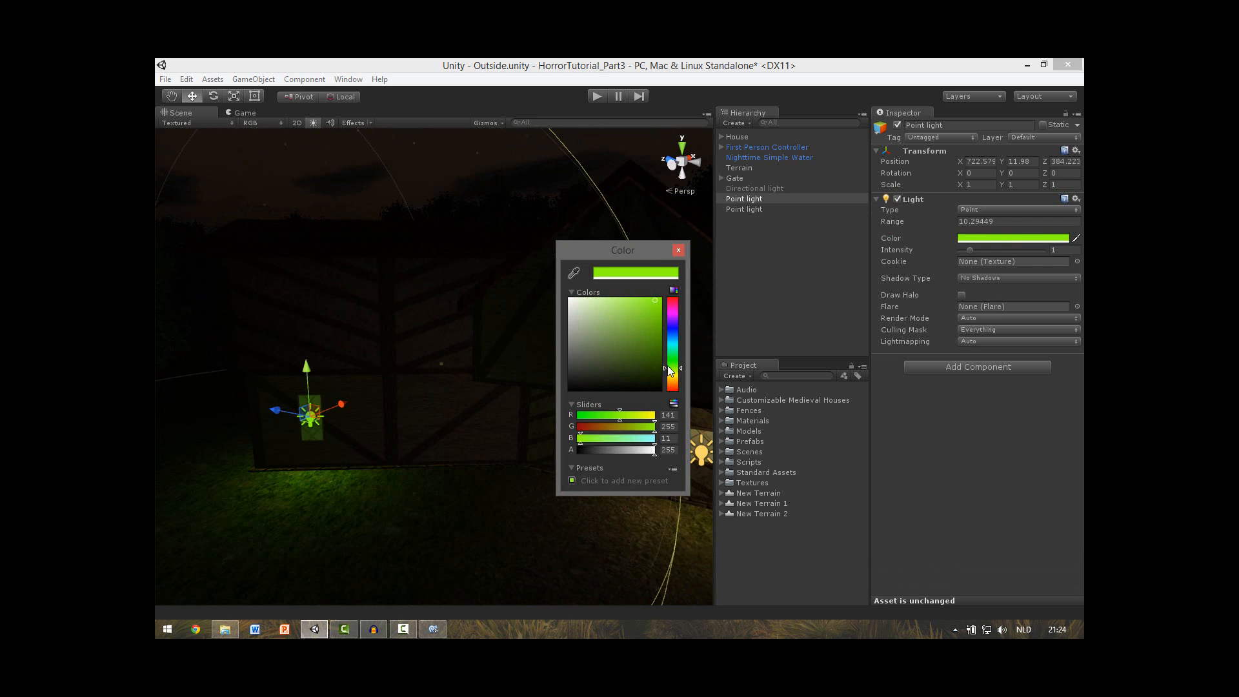
click(678, 249)
Step: Duplicate the green point light and move the copy to the upper-floor window of the neighbouring gabled house section
alt+drag(432, 377, 491, 379)
scroll(490, 379, down, 5)
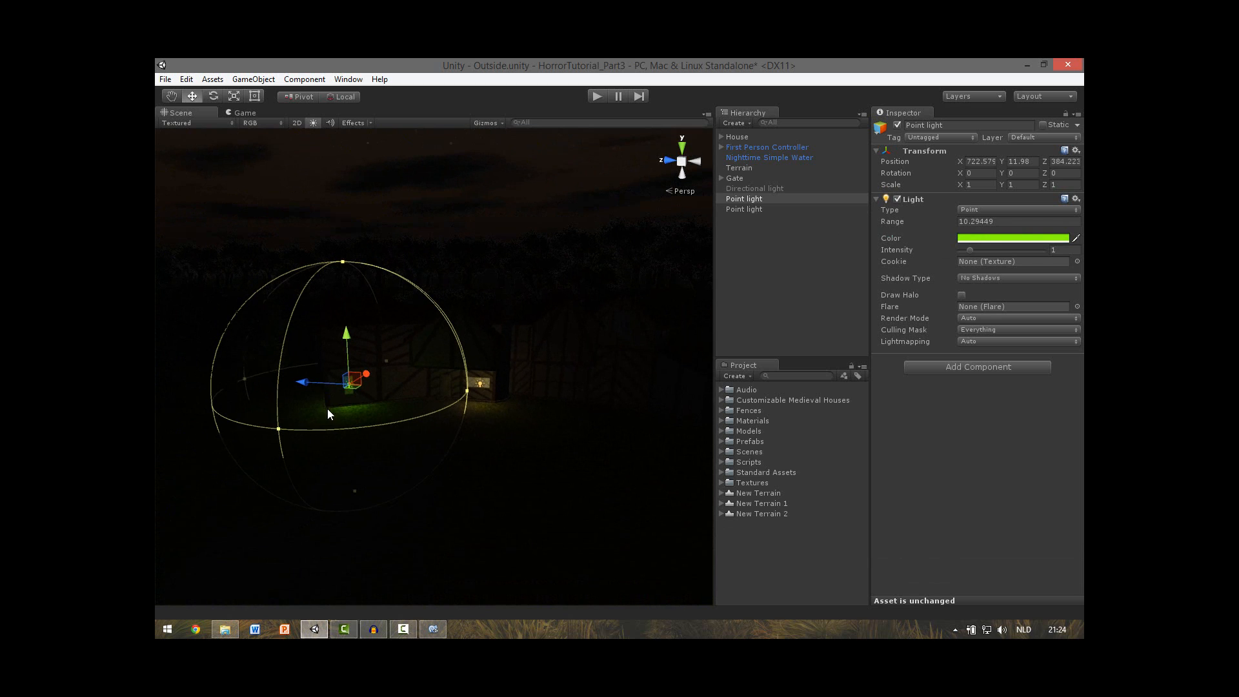
alt+drag(396, 404, 429, 353)
key(ctrl+d)
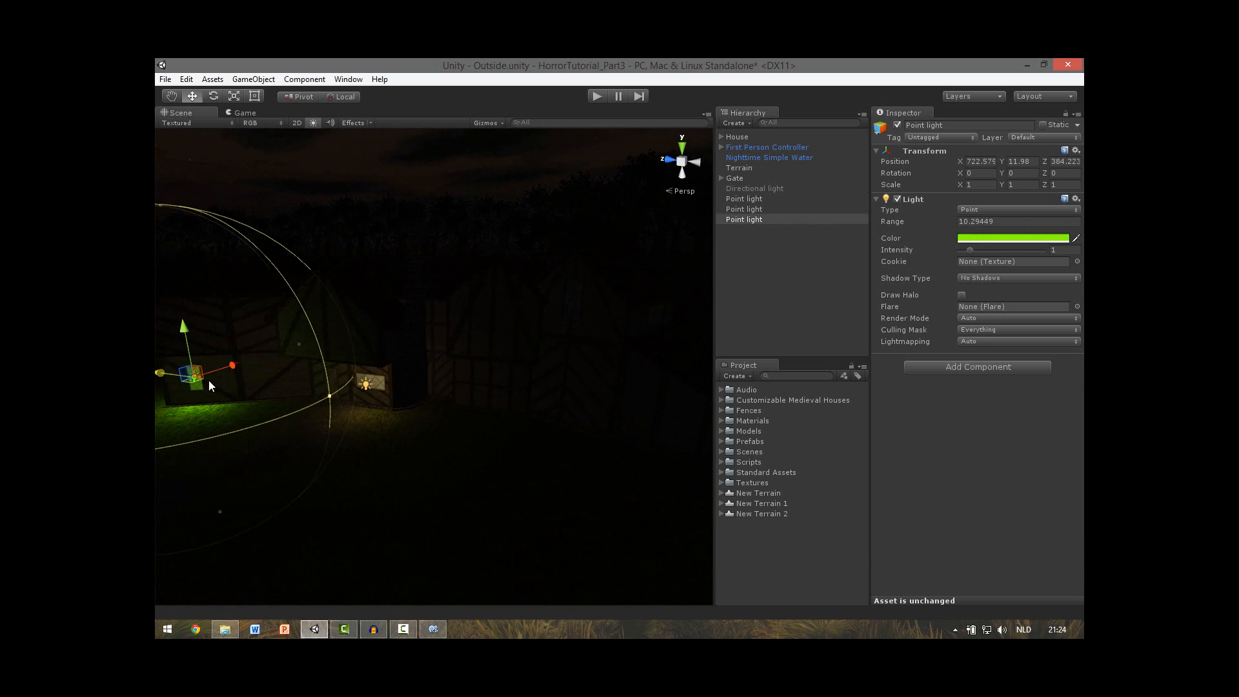
drag(166, 373, 562, 383)
drag(567, 333, 596, 256)
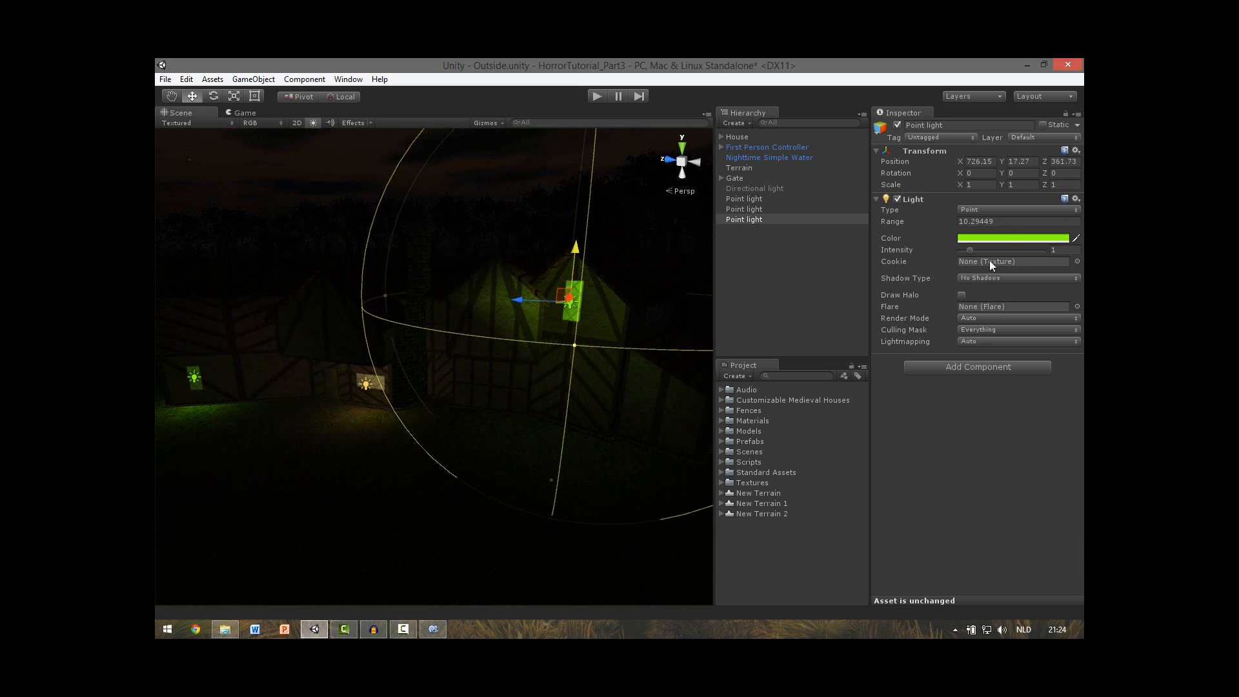
Step: Set the upper-floor point light's colour to orange, RGB 255, 127, 11
click(1005, 237)
click(672, 385)
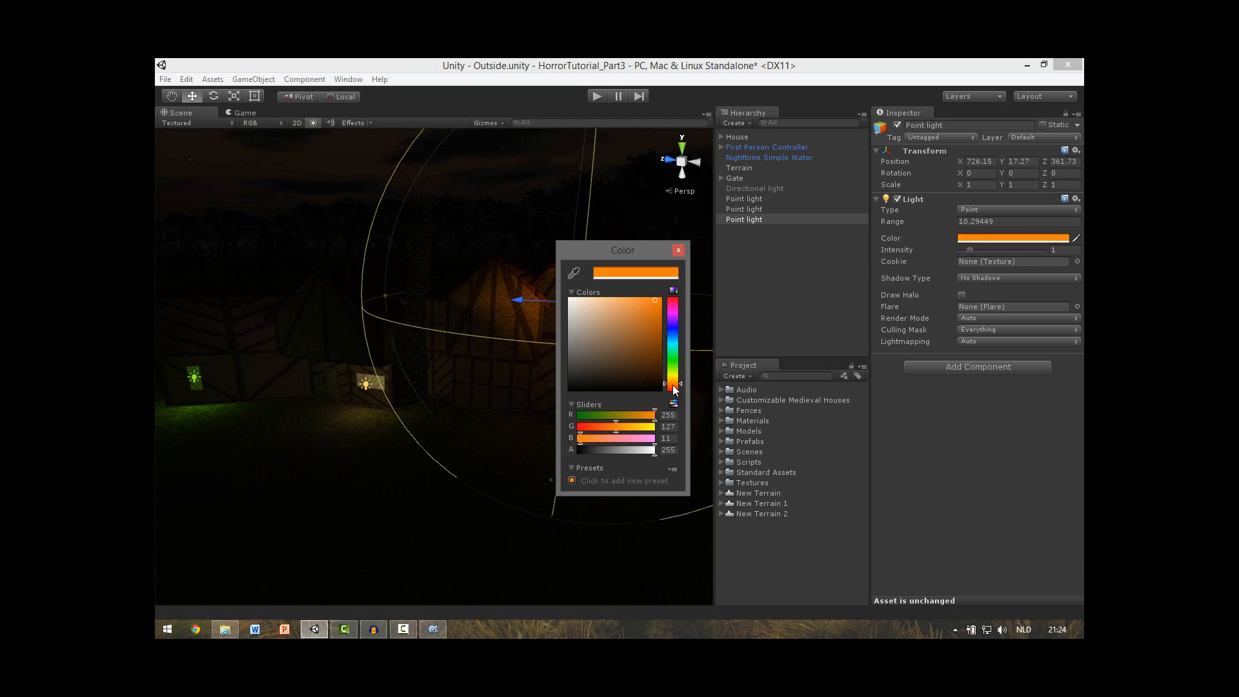
click(678, 250)
Step: Create an empty game object in the scene
alt+drag(585, 302, 455, 440)
key(w)
right_drag(454, 440, 965, 413)
key(s)
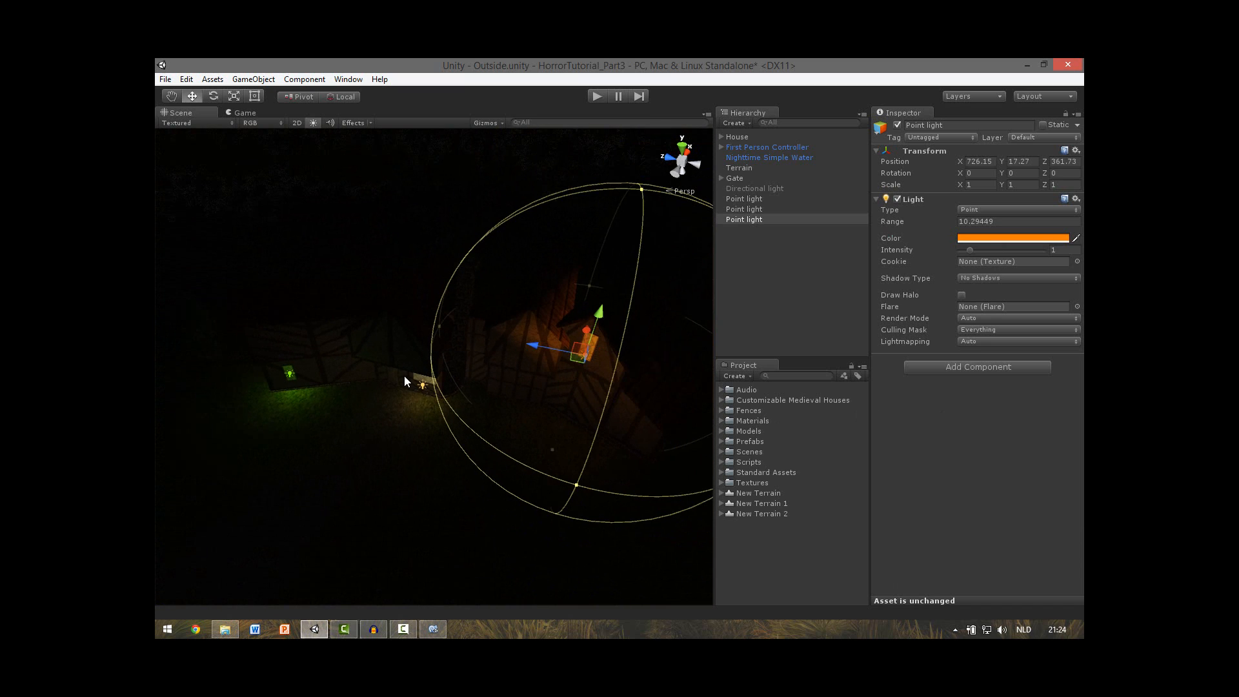
right_drag(405, 376, 432, 339)
key(w)
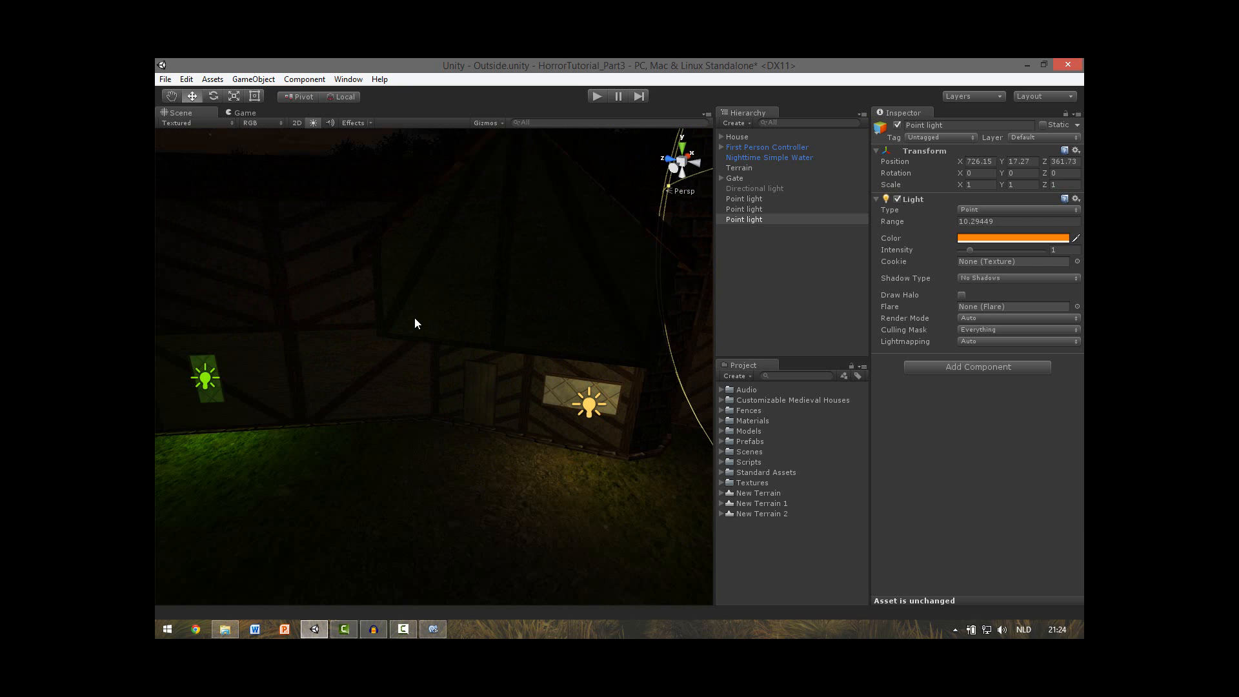
click(778, 302)
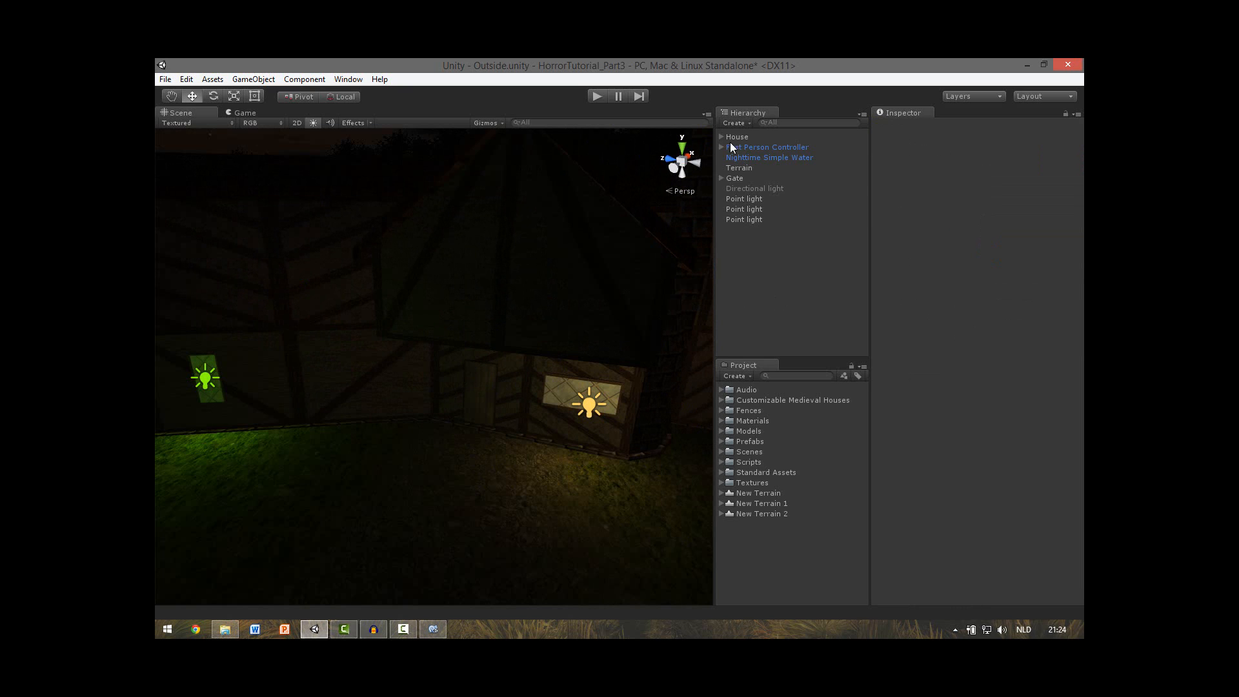
click(732, 123)
click(747, 131)
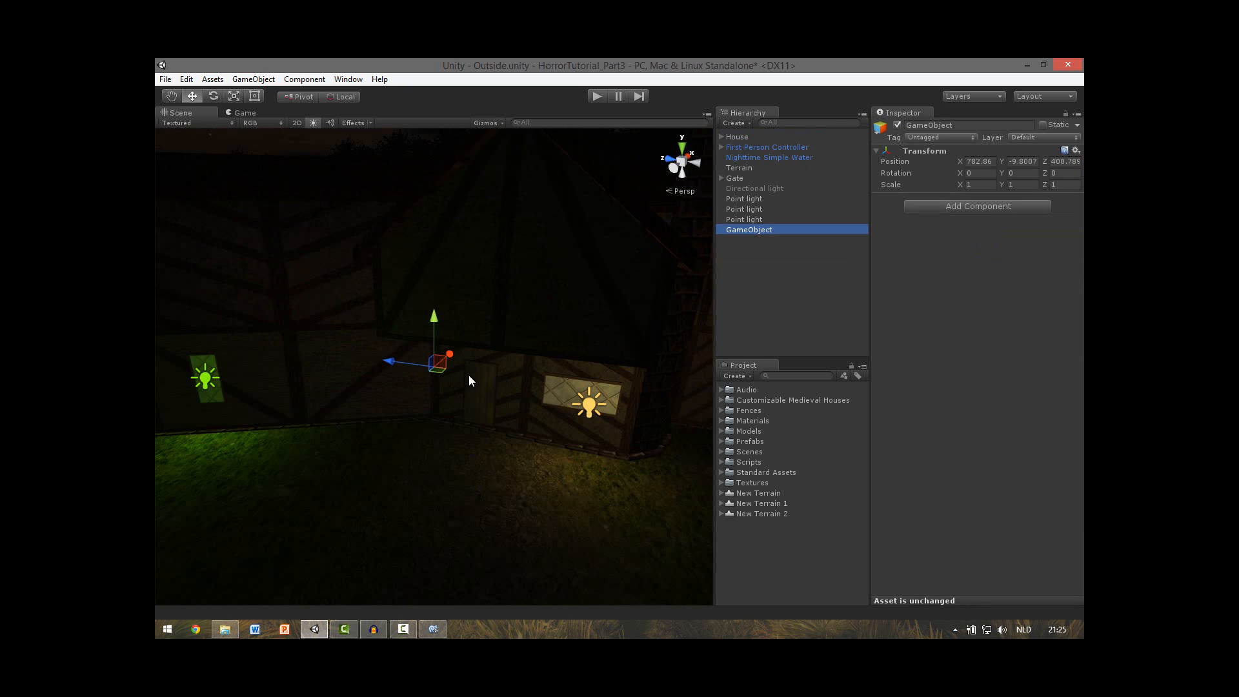
Step: Move the empty game object onto the middle of the wooden house door
alt+drag(468, 375, 658, 458)
scroll(658, 459, up, 6)
drag(258, 342, 426, 290)
scroll(426, 290, up, 3)
drag(391, 427, 357, 509)
drag(424, 382, 417, 445)
alt+drag(416, 445, 570, 399)
alt+drag(667, 475, 529, 455)
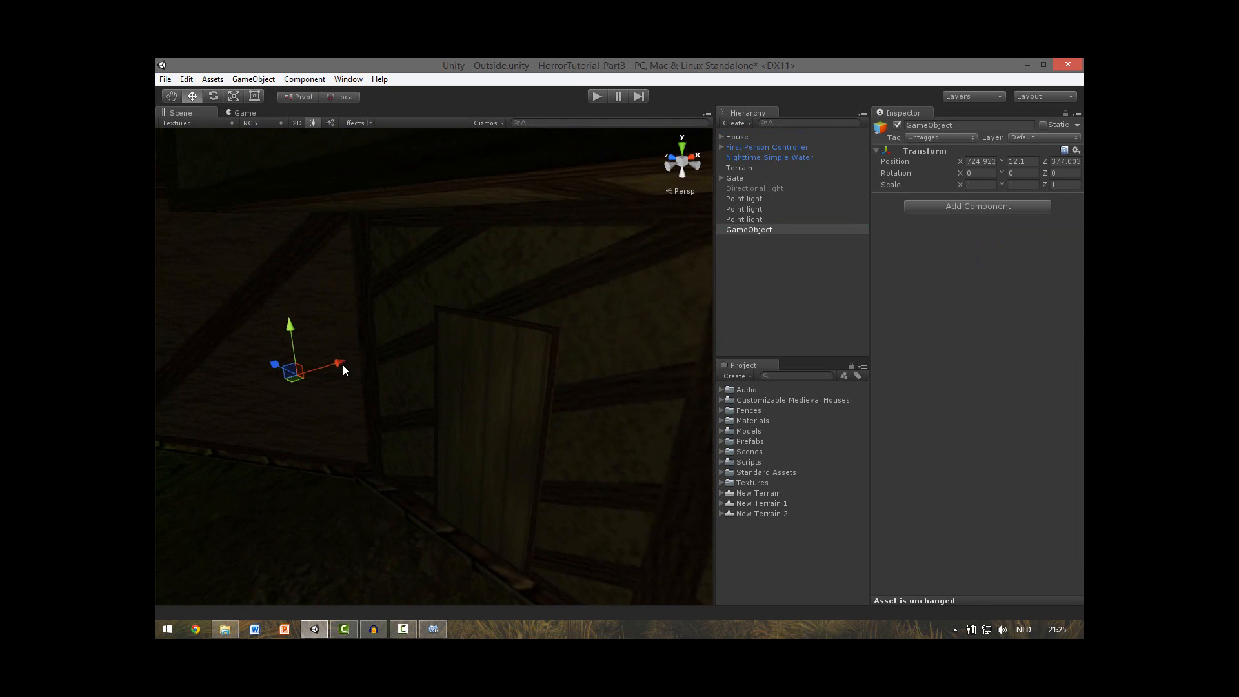
drag(342, 365, 544, 343)
drag(465, 370, 480, 419)
Step: Add a Box Collider component to the empty game object at the door
click(969, 206)
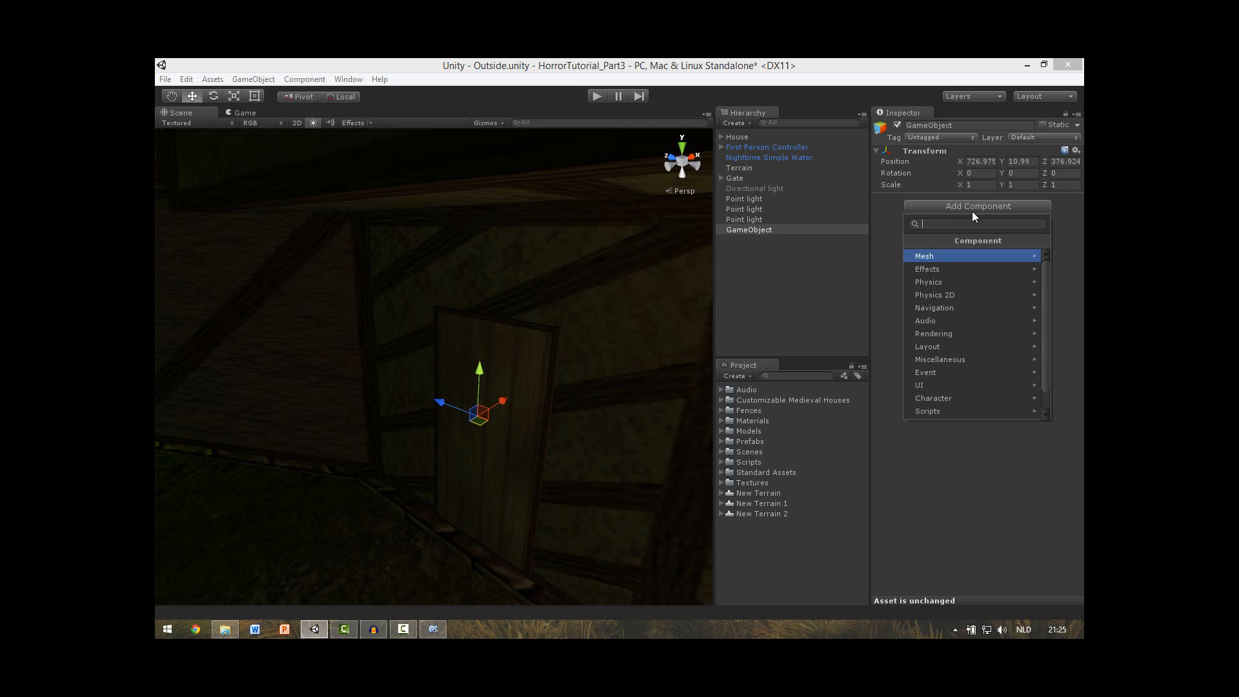
text(coll)
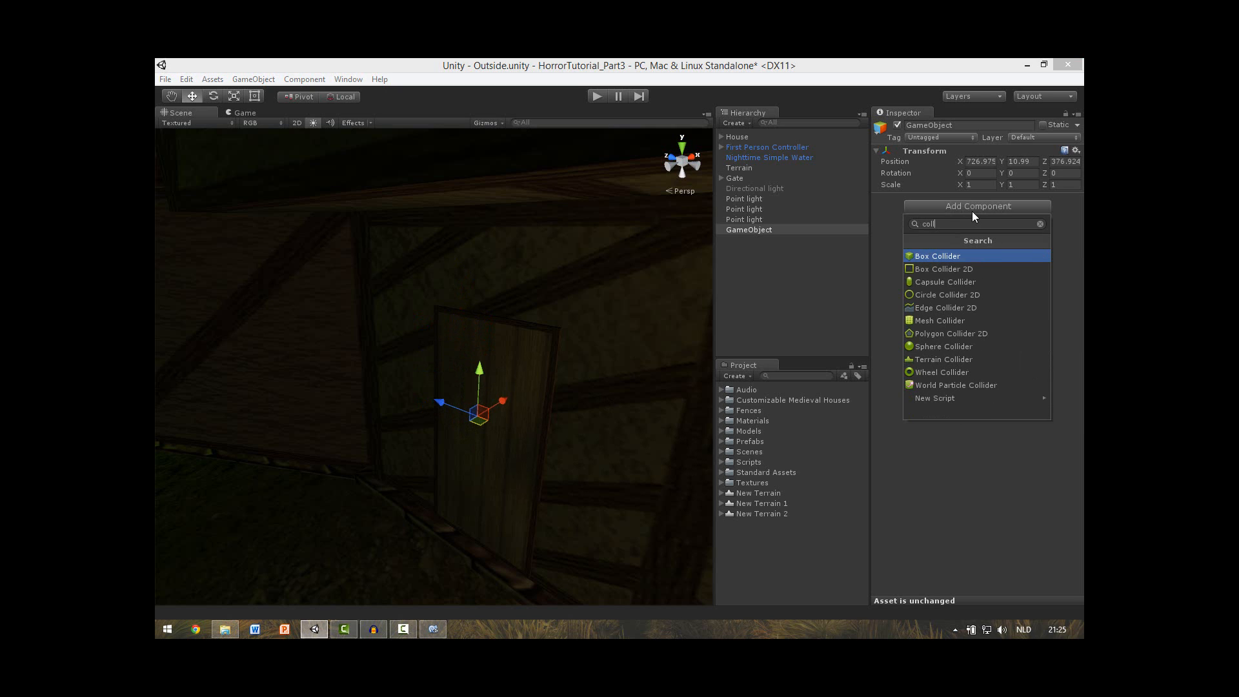
key(Return)
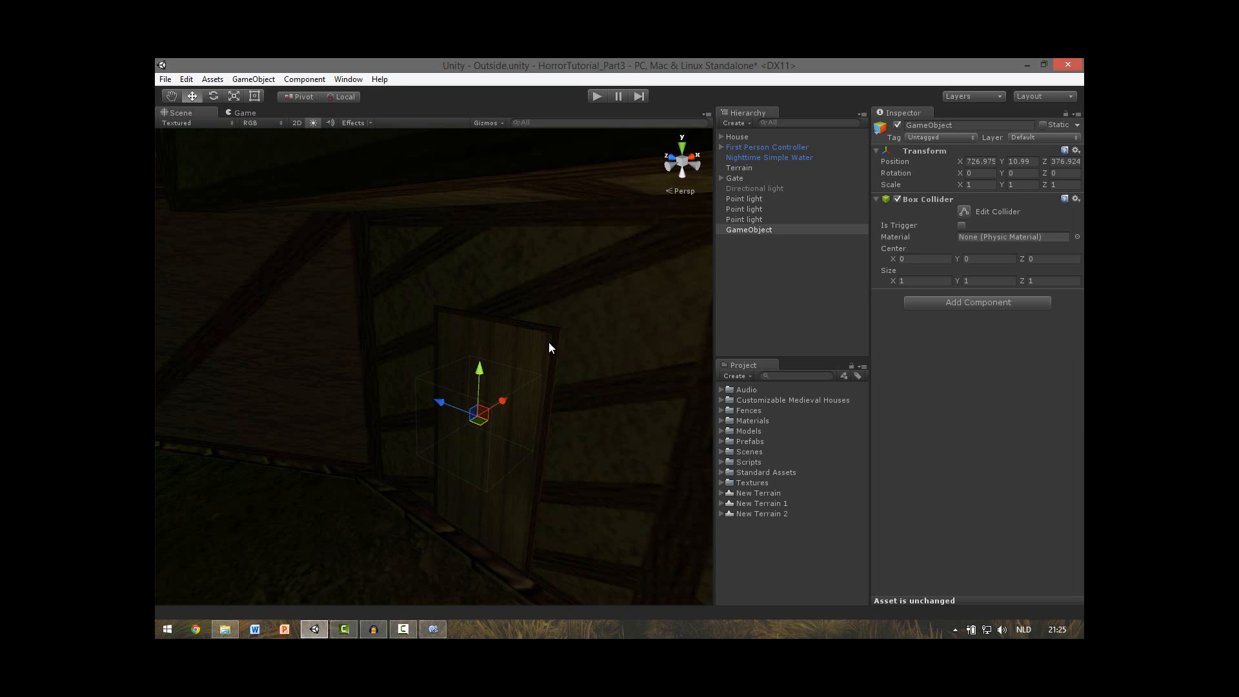
Step: Set the box collider's Y size to 2.77 and align it with the wooden door
alt+drag(549, 342, 395, 407)
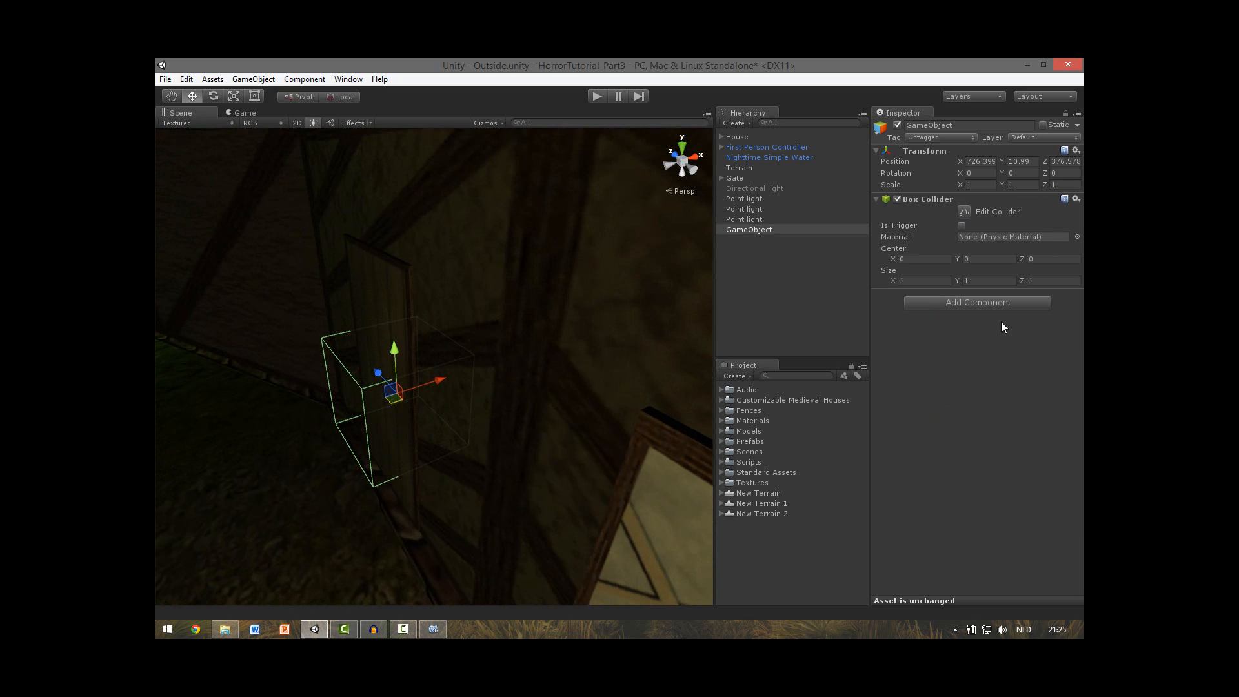
drag(957, 281, 1000, 280)
alt+drag(469, 323, 658, 323)
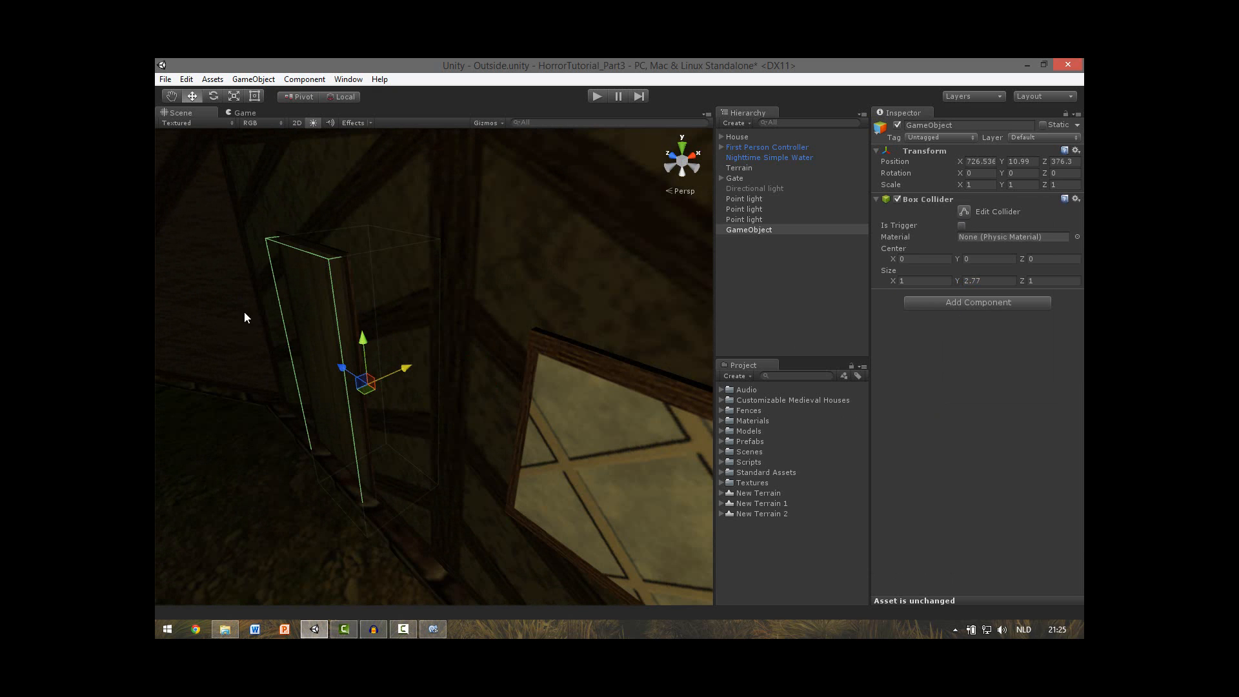
alt+drag(427, 344, 493, 279)
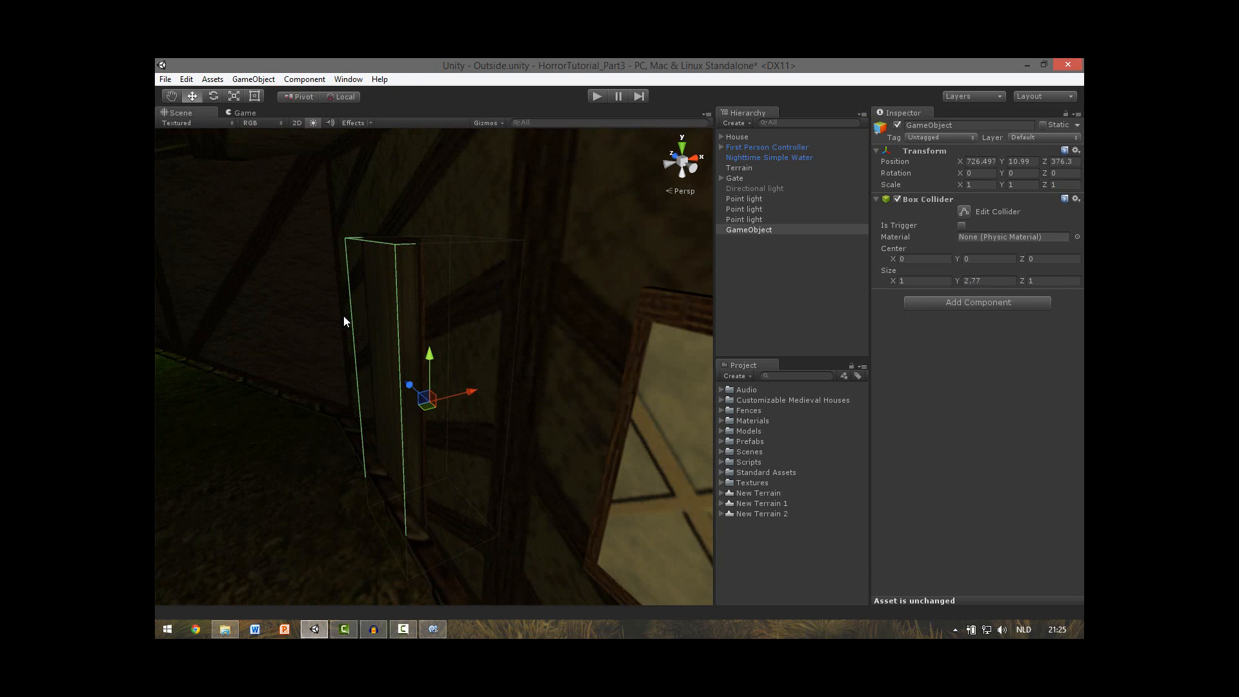
Step: Rename the empty game object HouseDoor and make it a child of the House object
double_click(756, 231)
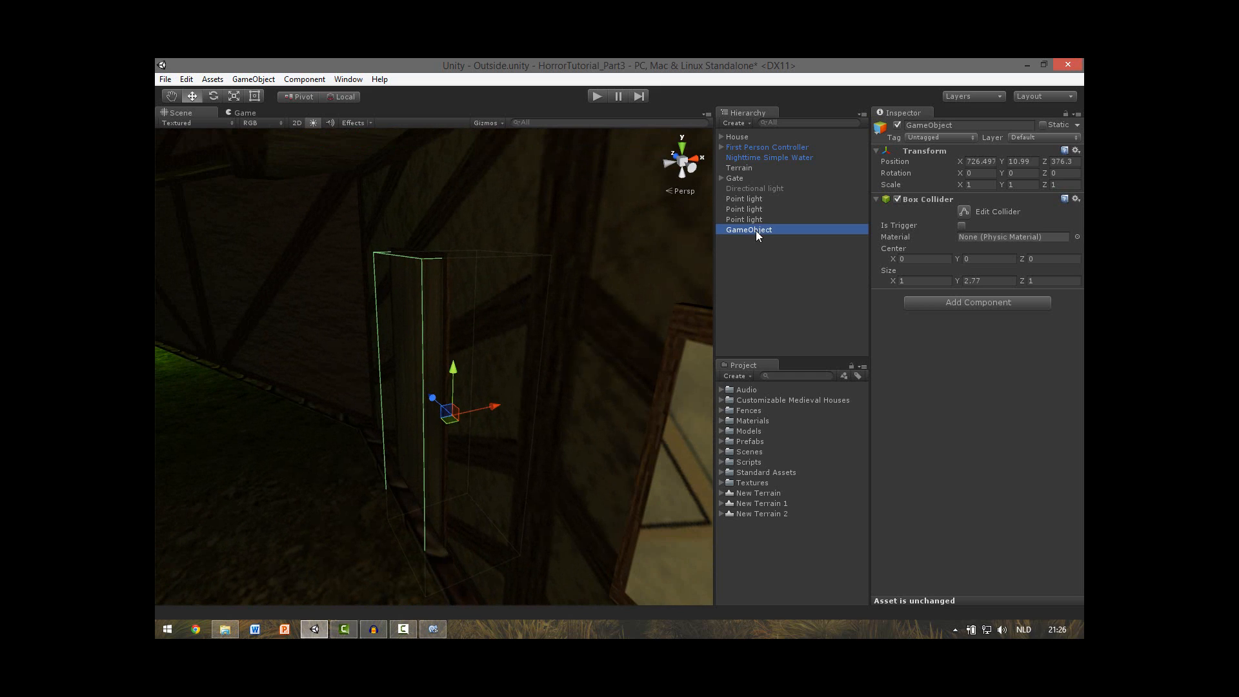
click(756, 230)
text(H)
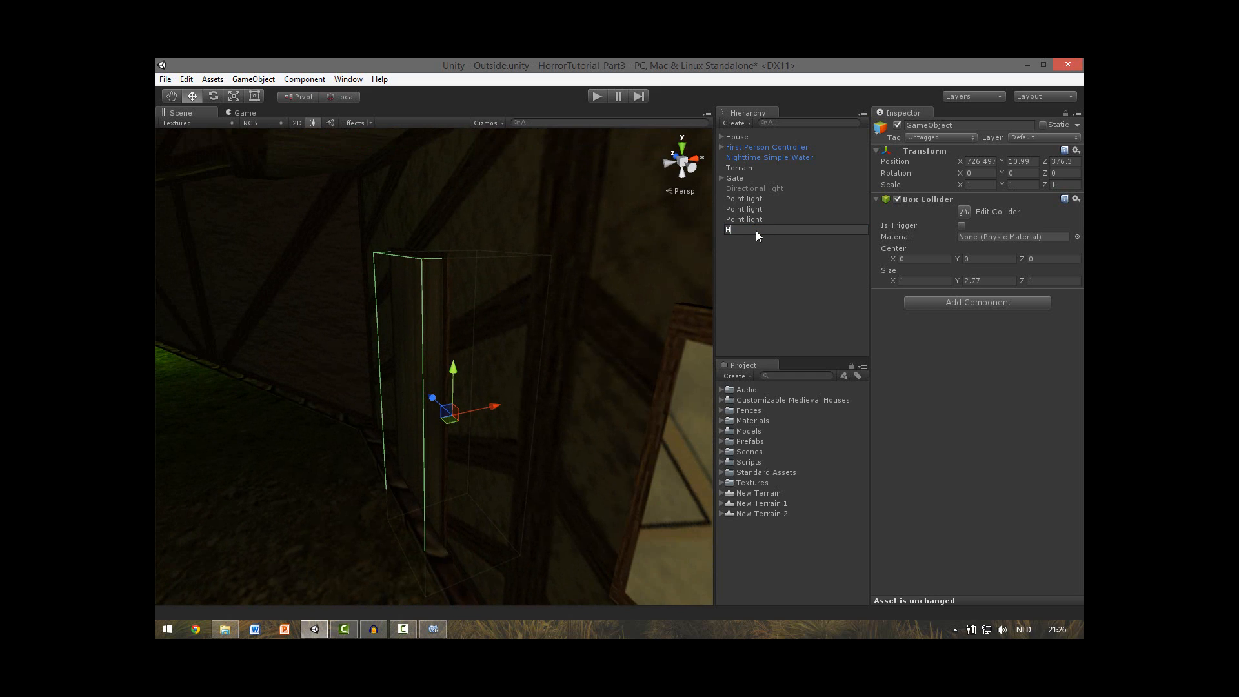
text(auseDoor)
key(Return)
drag(745, 231, 738, 138)
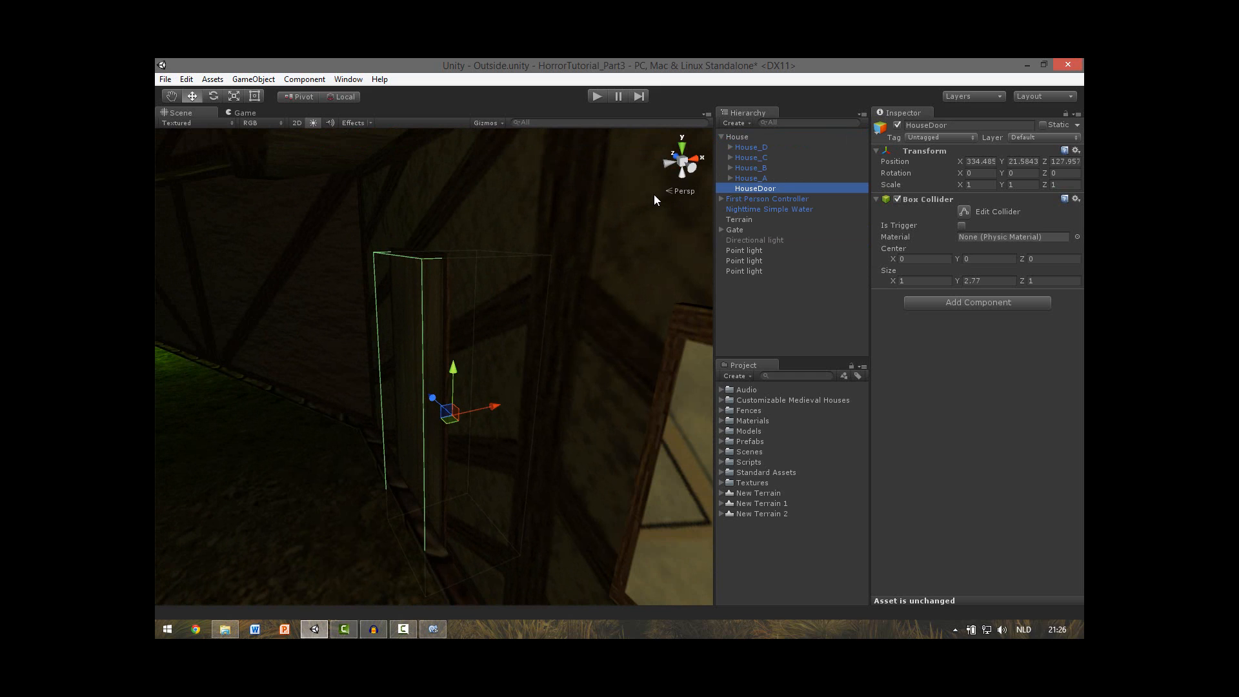
Step: Add a new tag named NextLeveldoor to the project's tag list
click(939, 137)
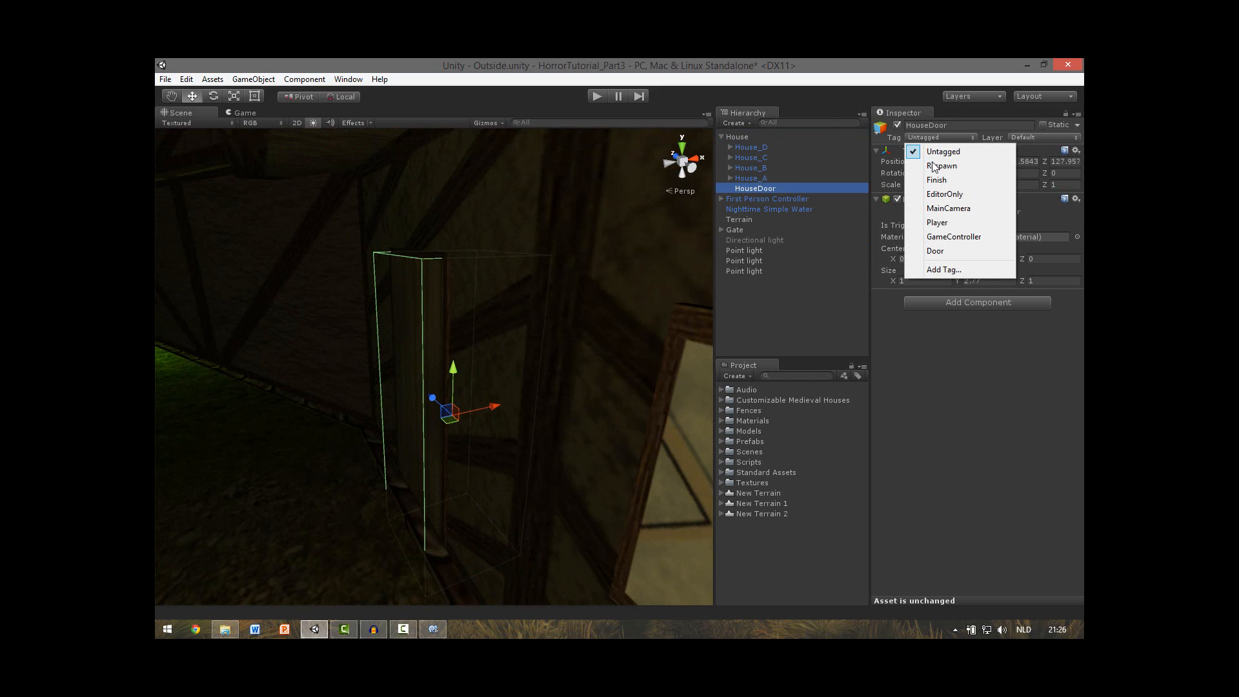
click(936, 270)
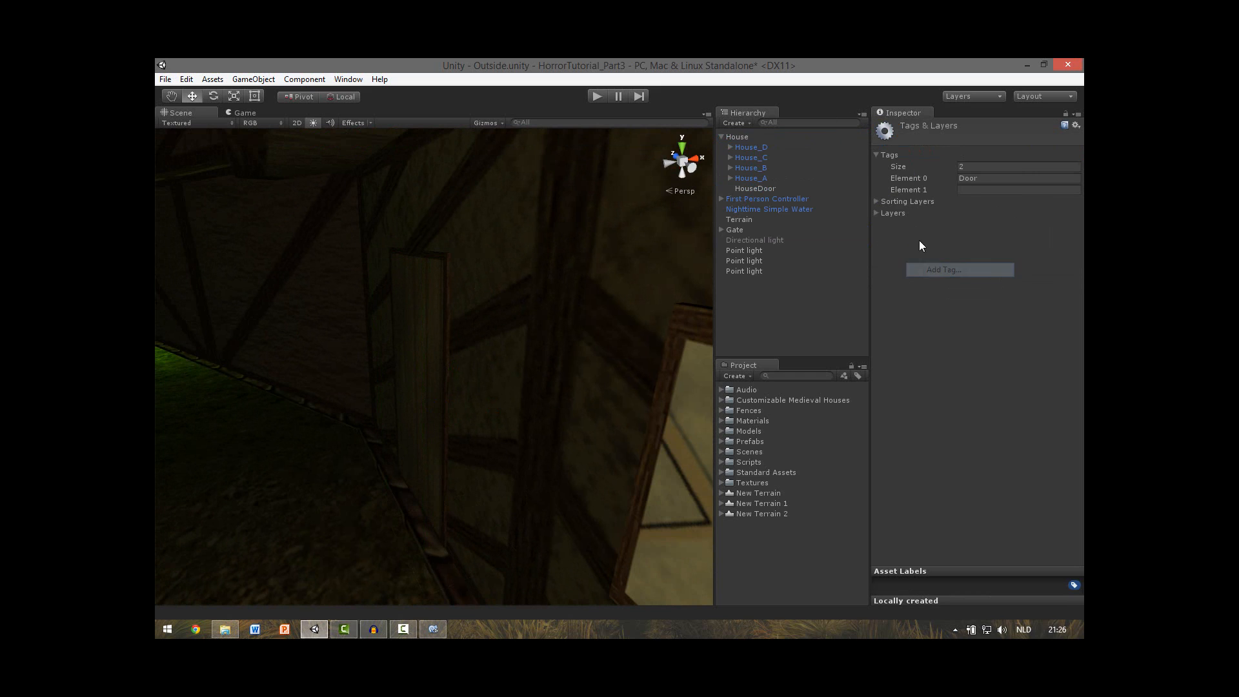
click(975, 191)
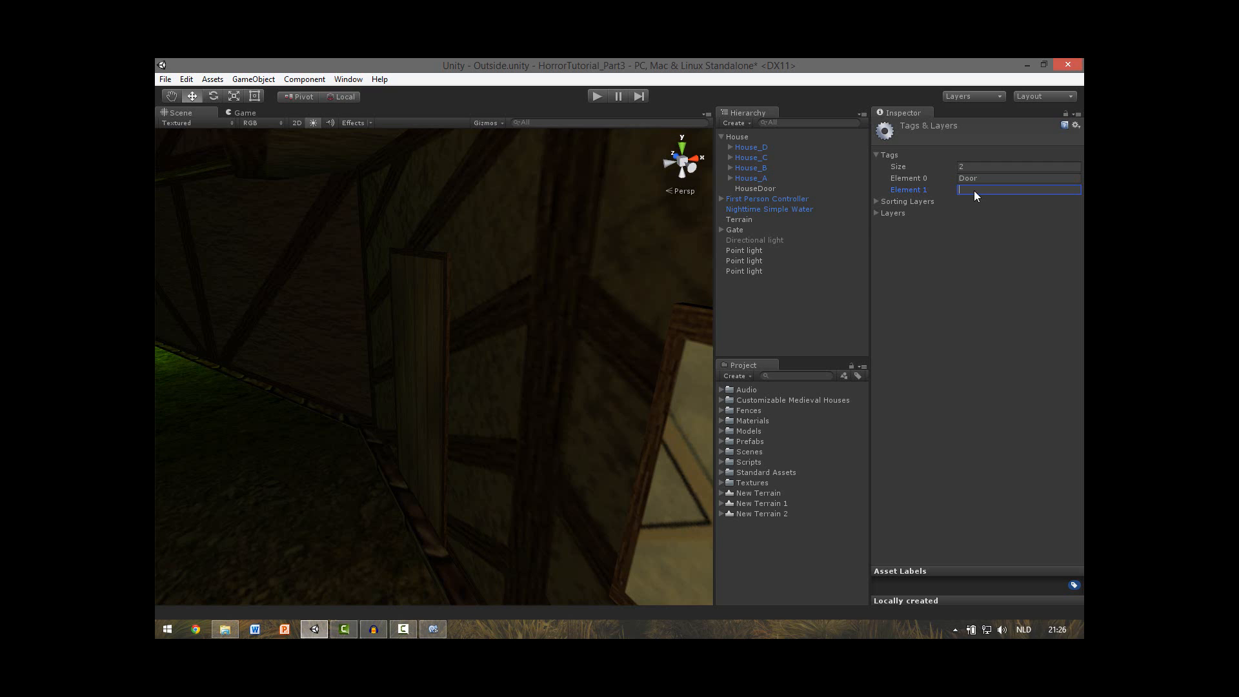
text(NextLeveldoo)
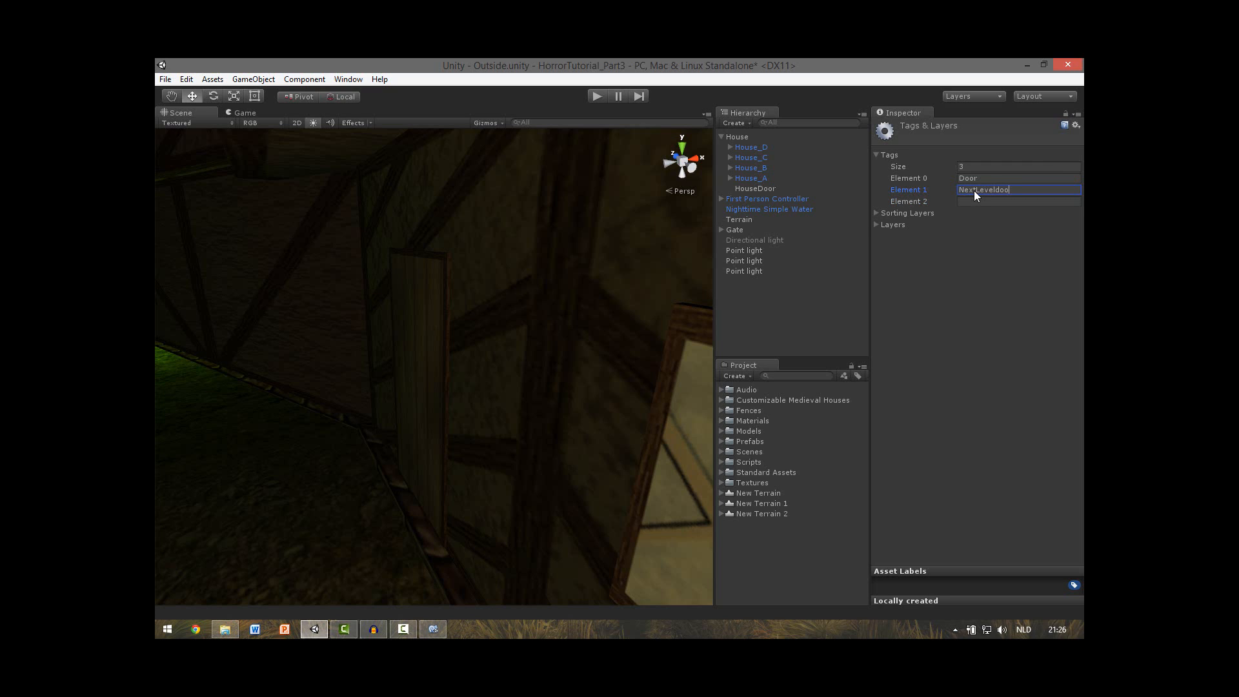
text(r)
click(961, 299)
Step: Assign the NextLeveldoor tag to the HouseDoor object
click(754, 190)
click(942, 138)
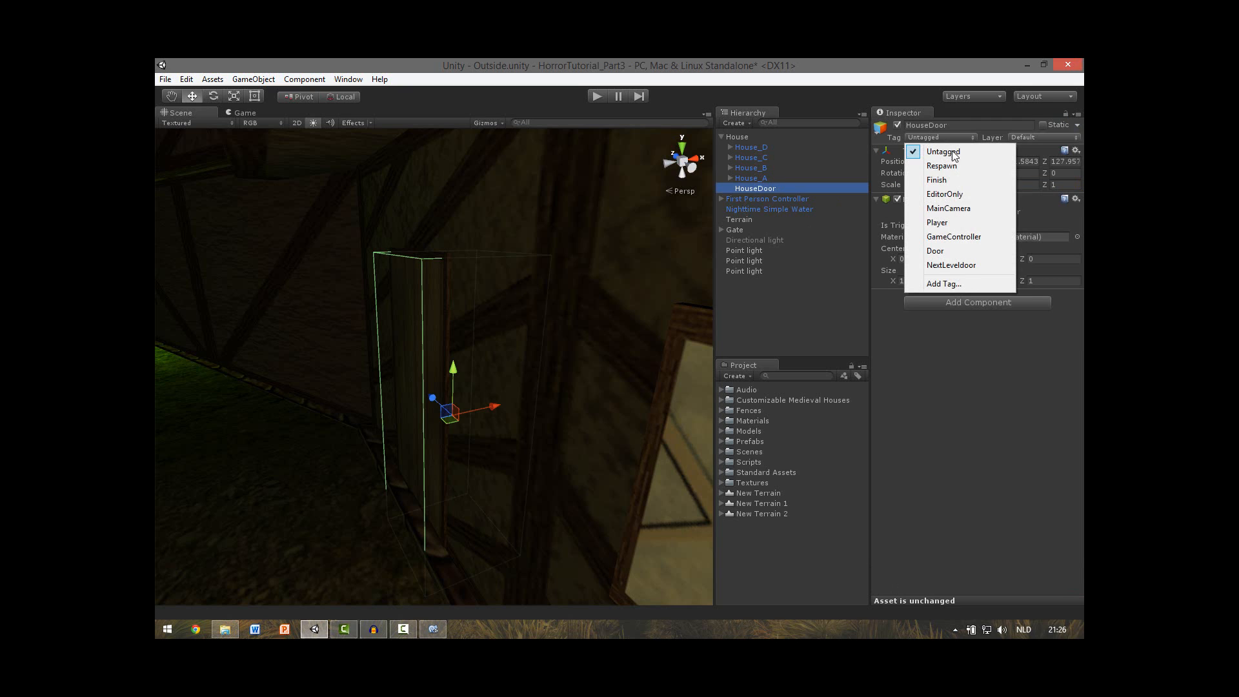
click(965, 265)
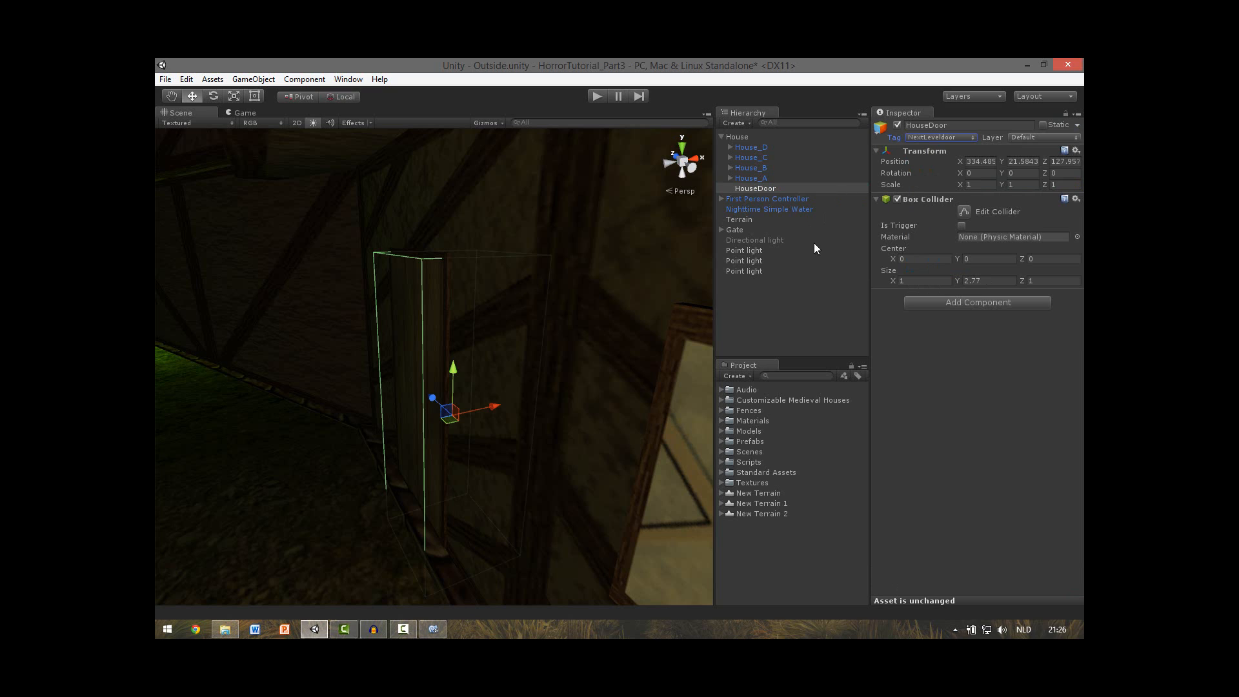
Step: Open InteractScript from the Scripts folder in MonoDevelop
click(720, 462)
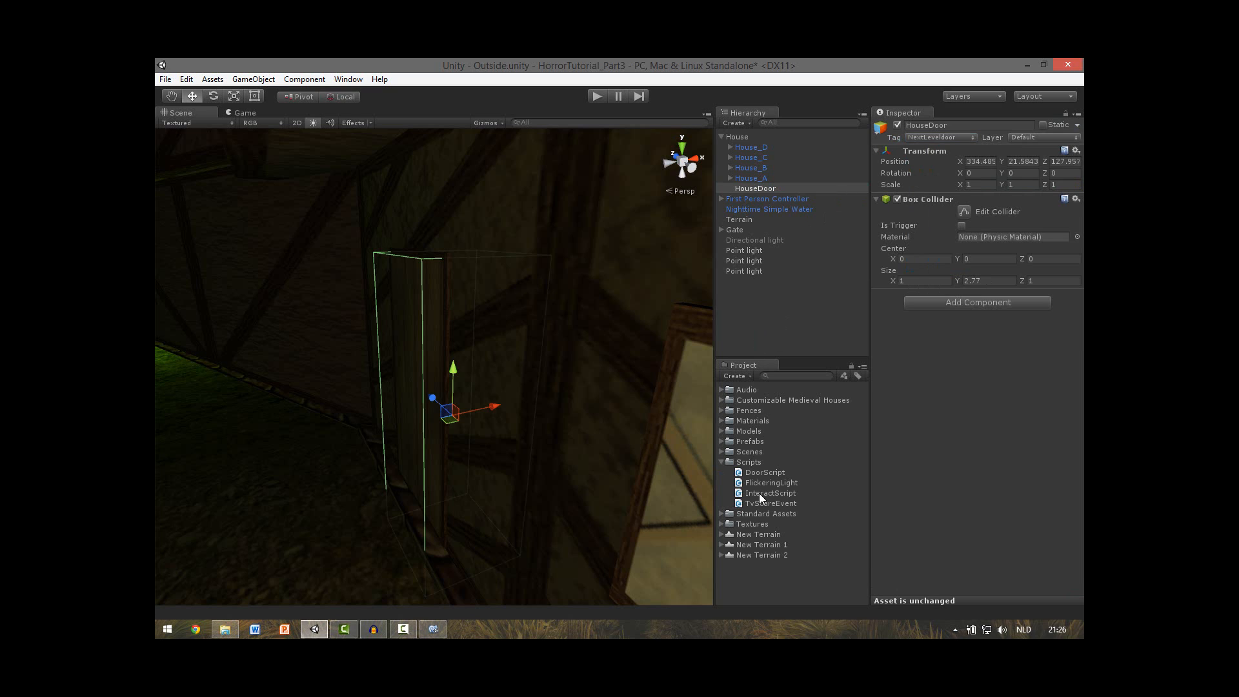
double_click(776, 492)
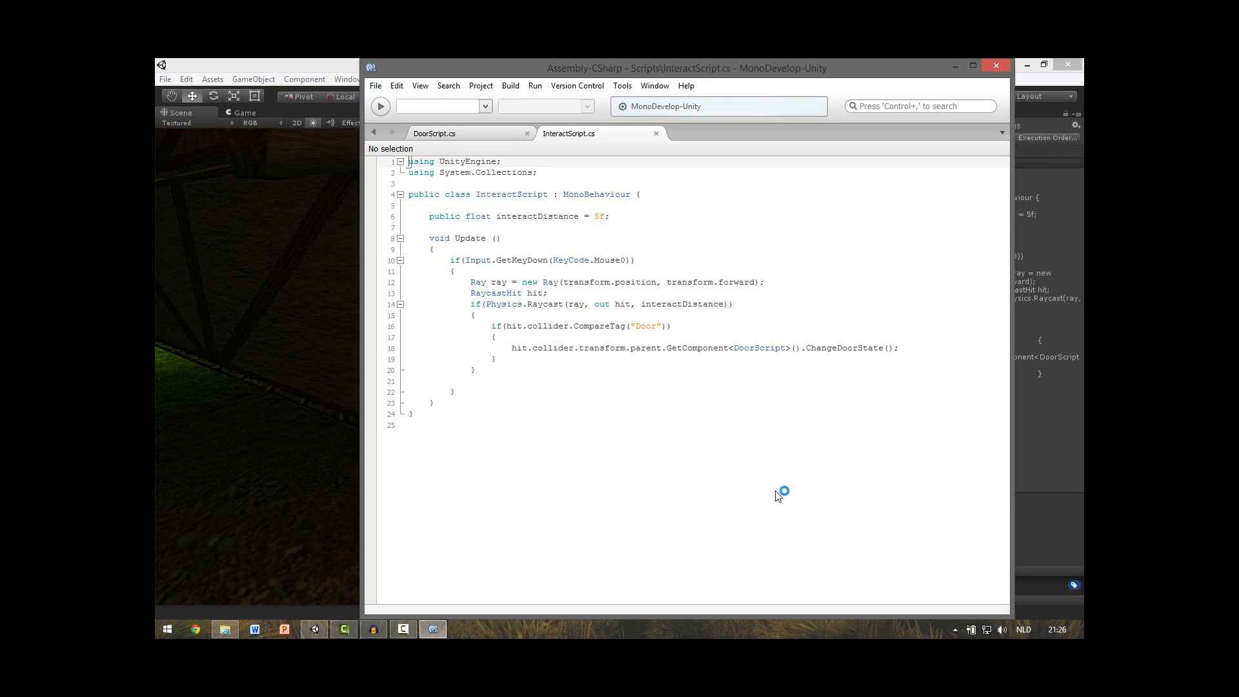
Step: Duplicate the "Door" tag check and its block below the original as an else if branch in the InteractScript Update method
click(516, 342)
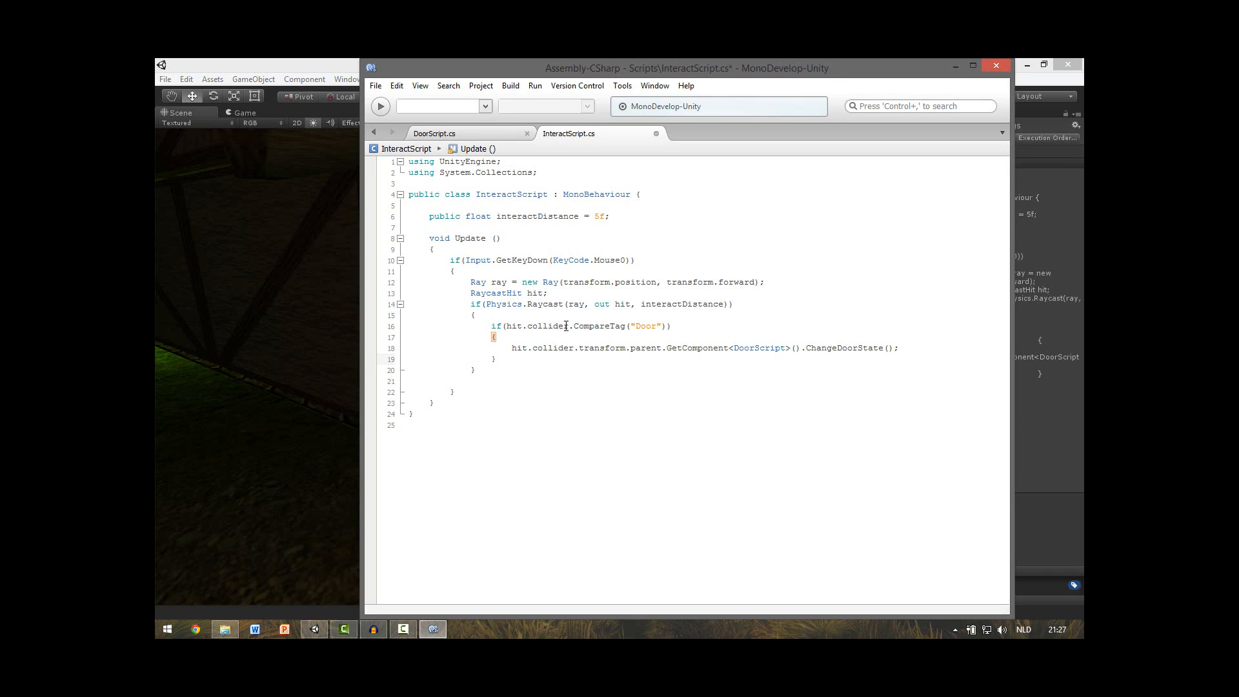
double_click(640, 326)
click(556, 361)
drag(670, 69, 586, 79)
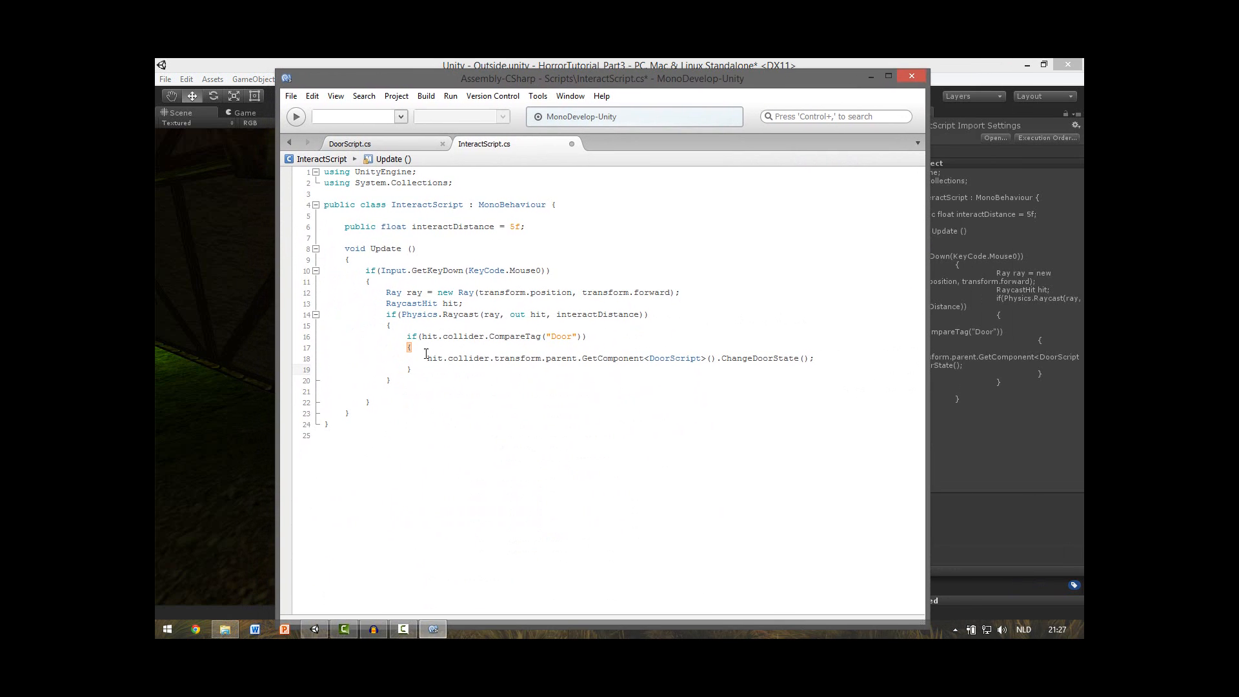
key(Return)
text(else)
drag(436, 365, 415, 346)
key(ctrl+c)
click(454, 380)
key(ctrl+v)
click(426, 379)
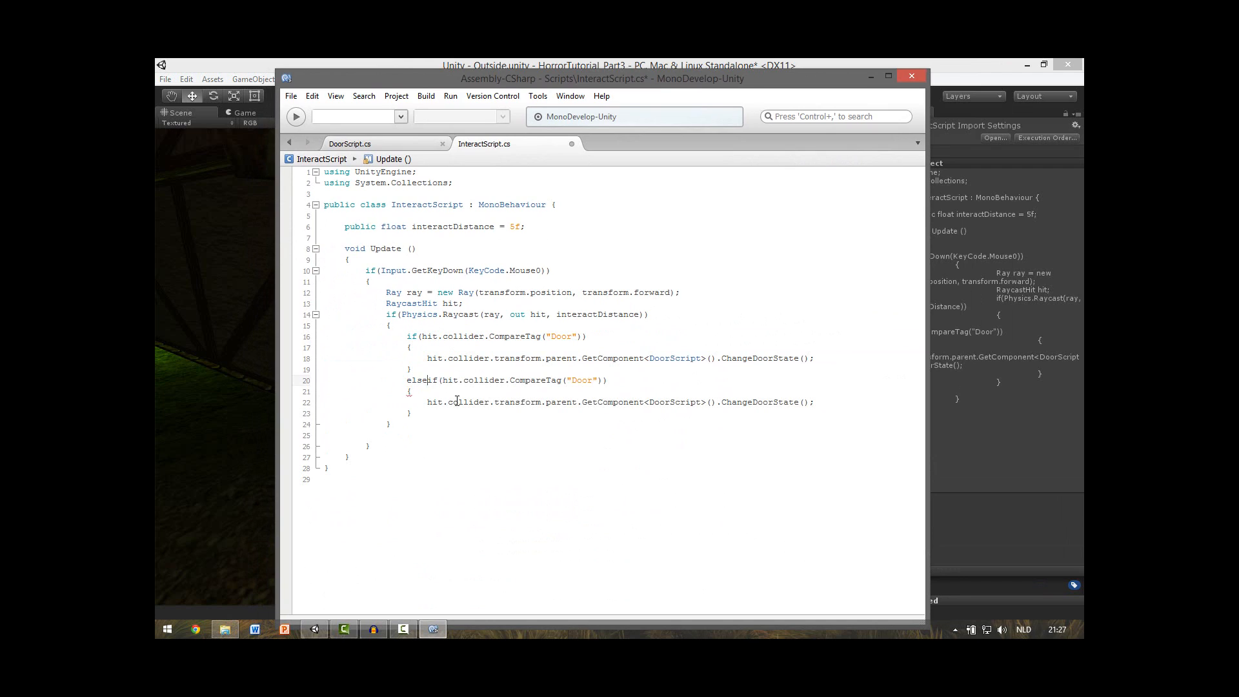
double_click(417, 381)
double_click(435, 380)
drag(407, 336, 526, 336)
drag(407, 380, 621, 381)
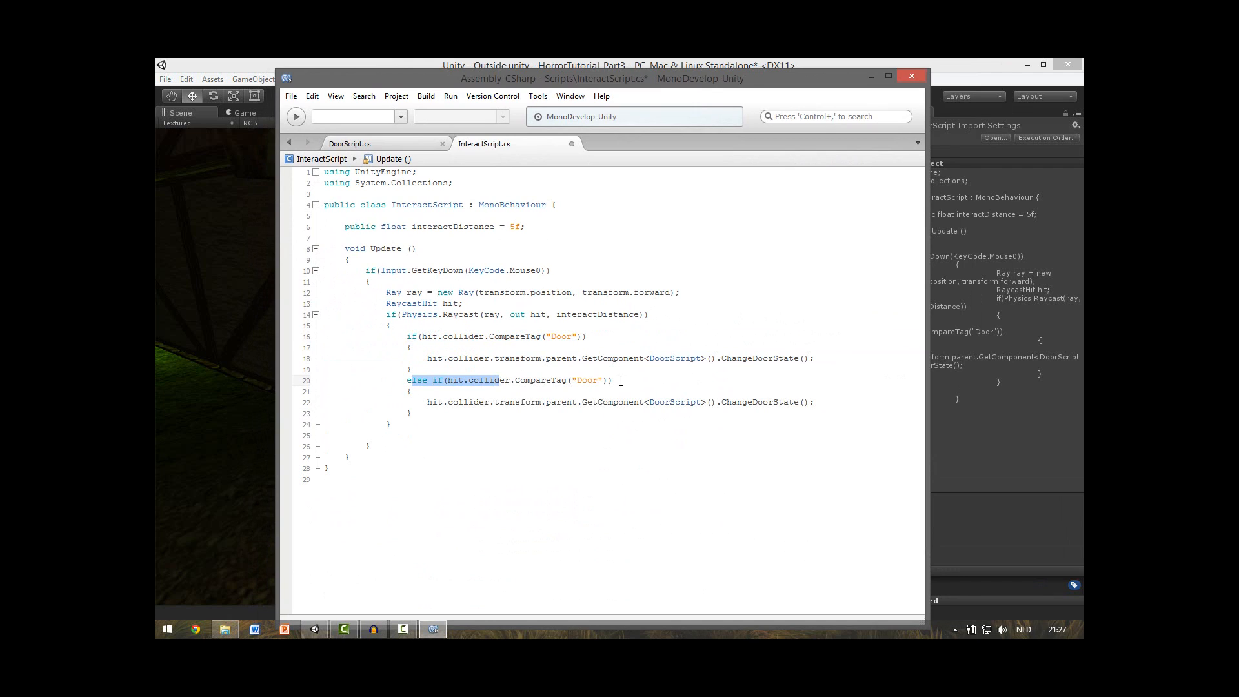
Step: Set the tag compared in the else if branch to "NextLeveldoor", checking the spelling against the HouseDoor object's tag
click(584, 381)
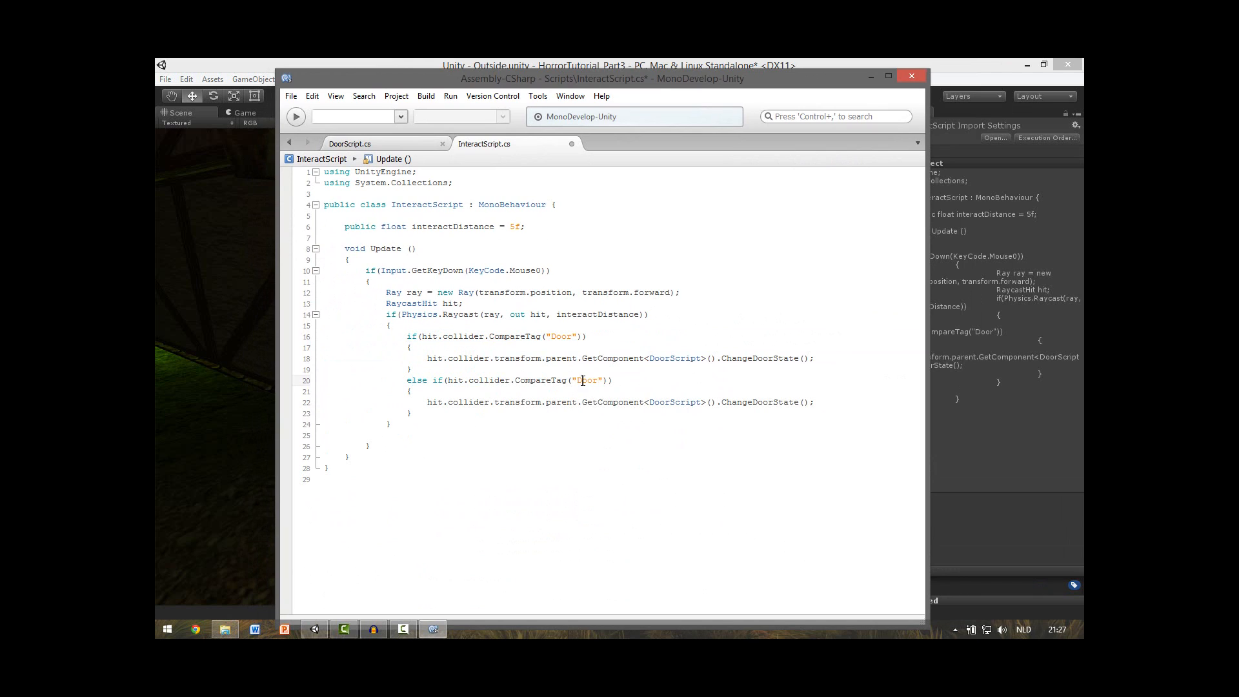
double_click(586, 381)
text(xtLevelDoor)
double_click(611, 380)
drag(826, 78, 713, 236)
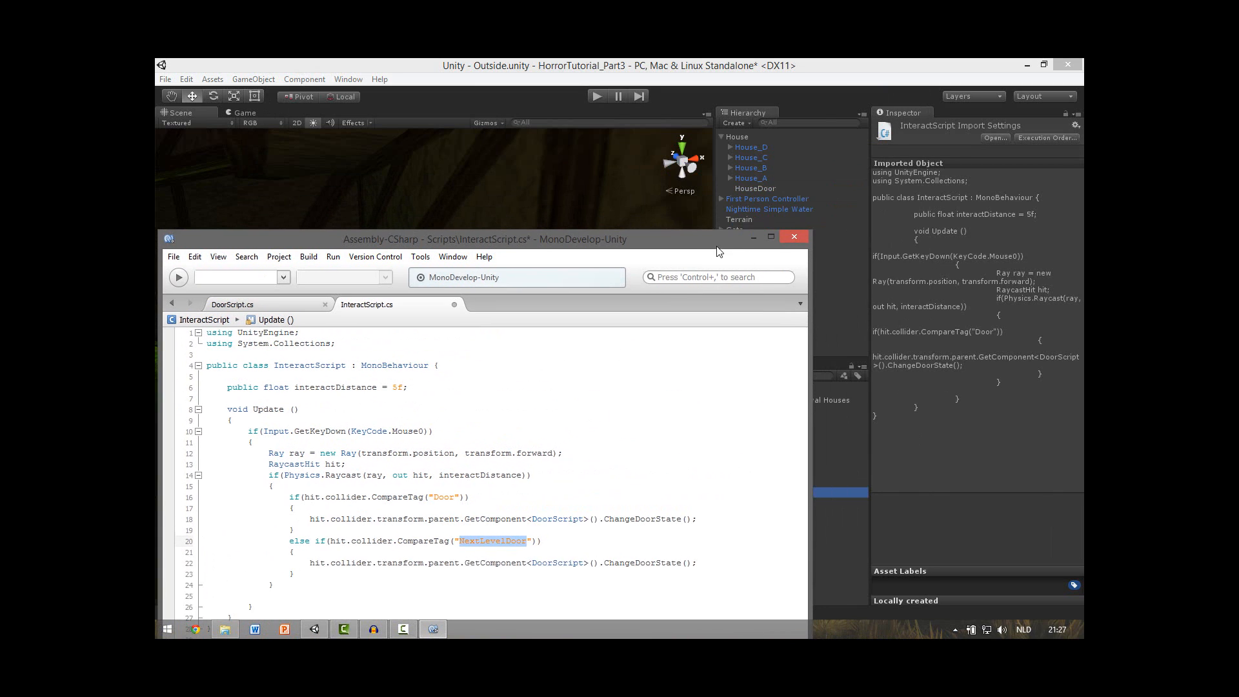
click(756, 189)
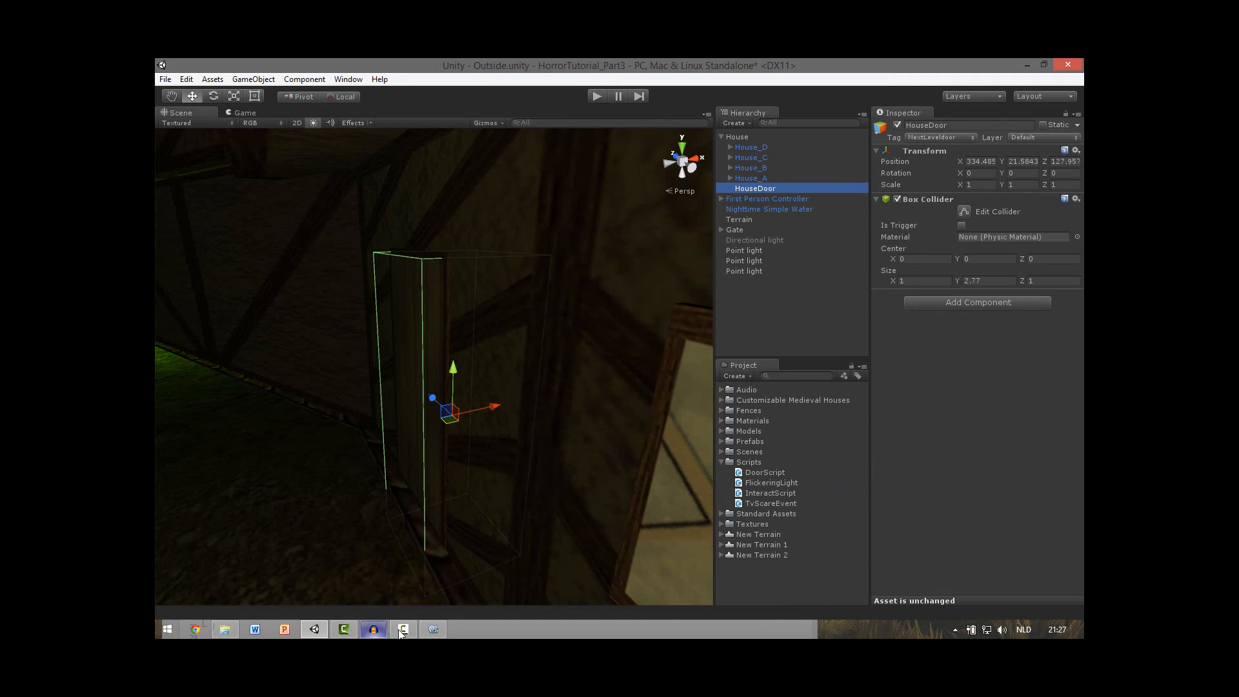
click(433, 629)
click(515, 538)
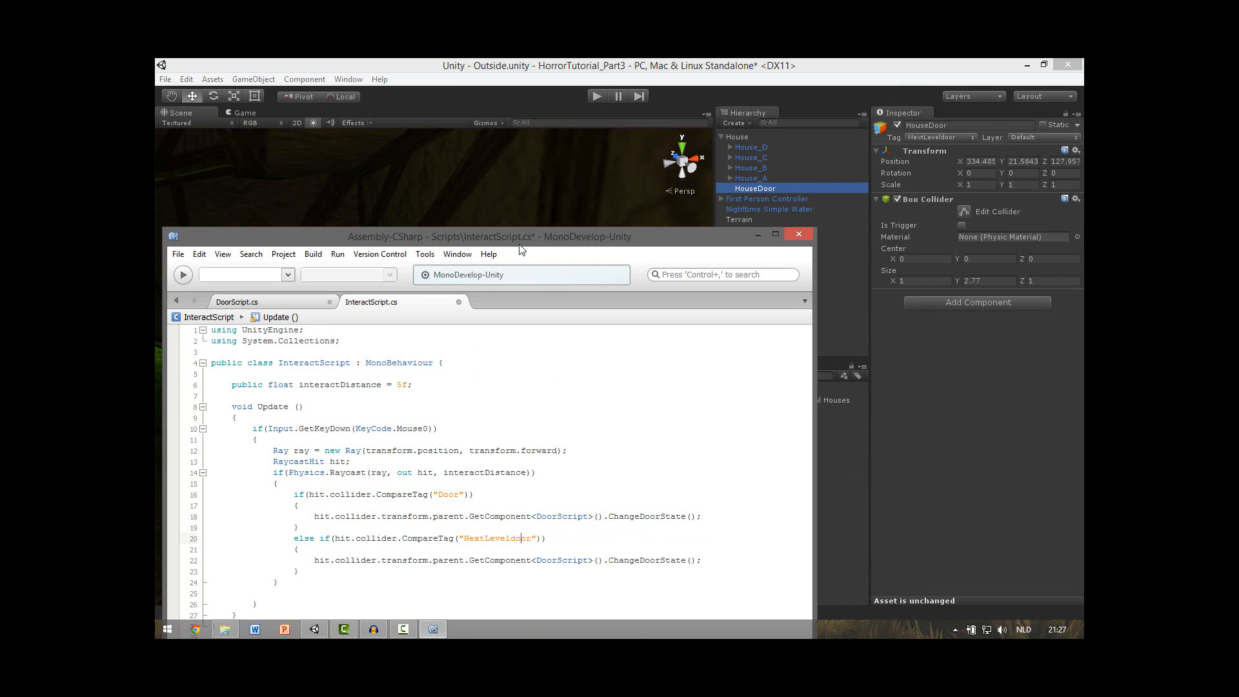
drag(522, 255, 577, 89)
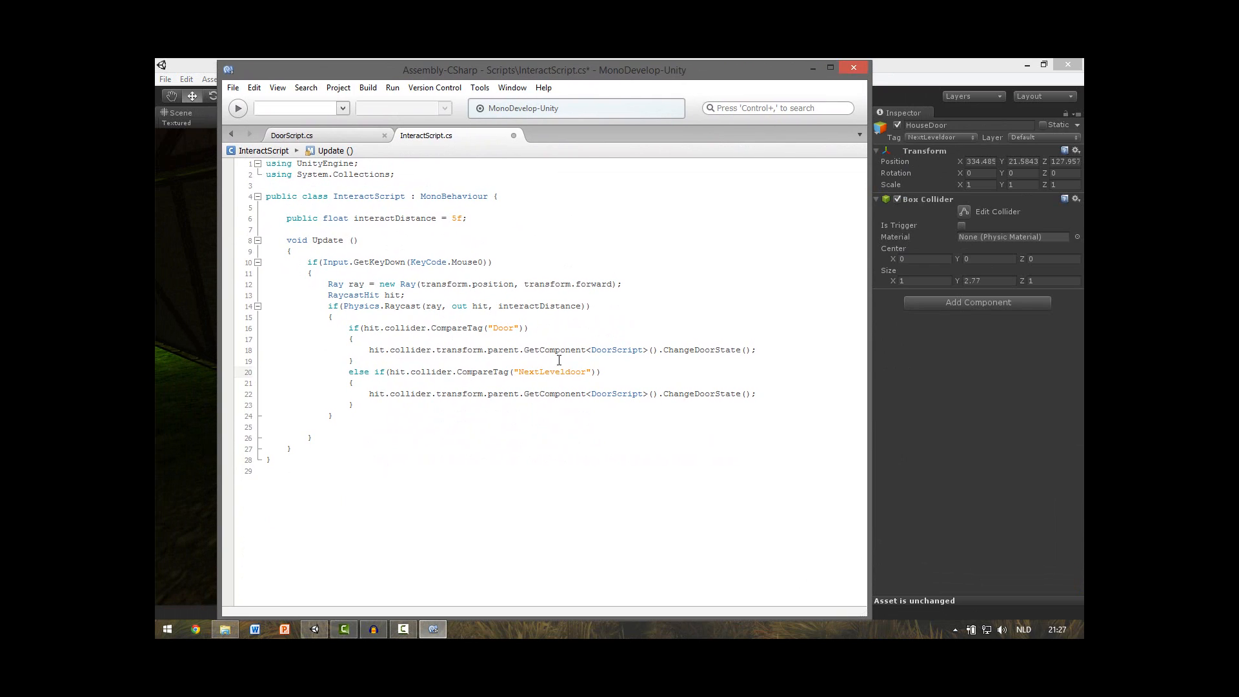
Step: Replace the ChangeDoorState call in the else if branch with Application.LoadLevel(1); and save the script
key(Up)
drag(757, 394, 376, 391)
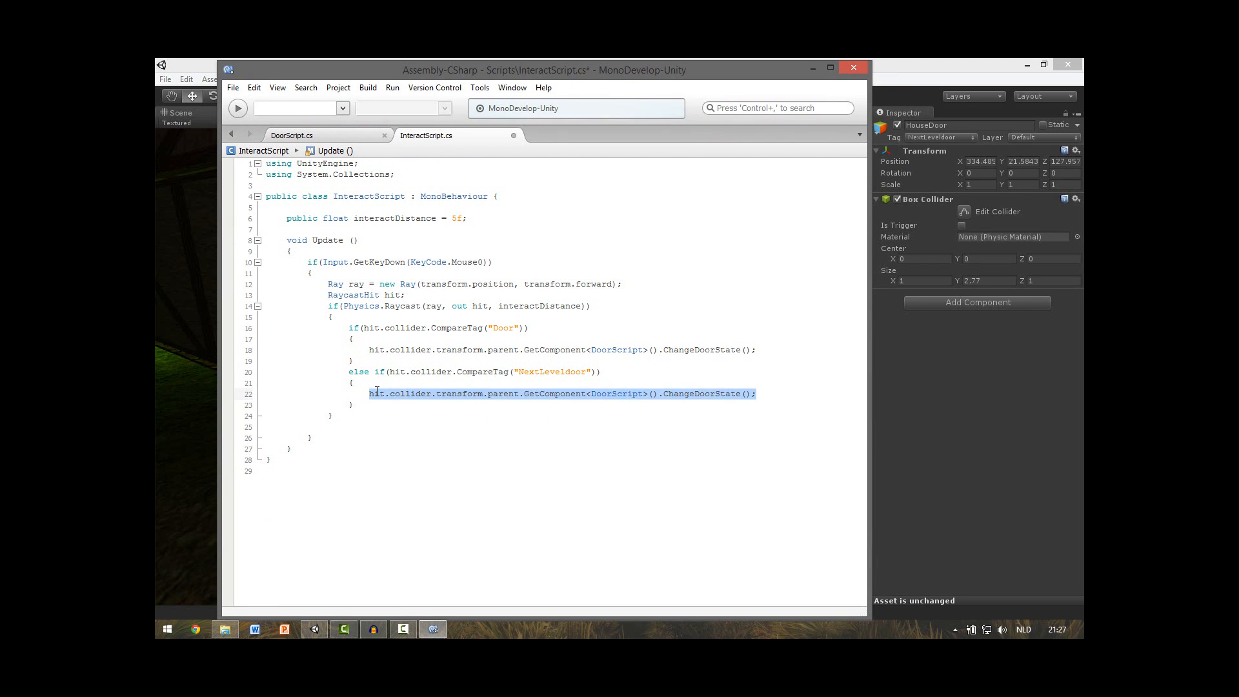
key(Delete)
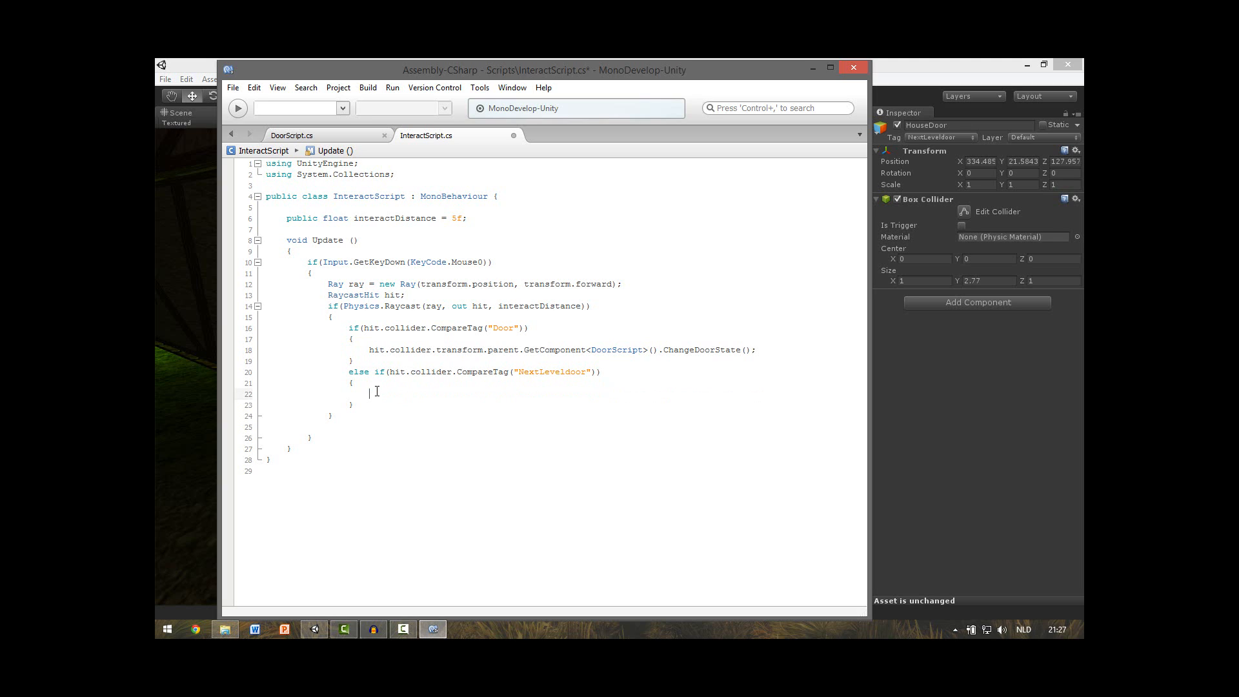
text(Application.)
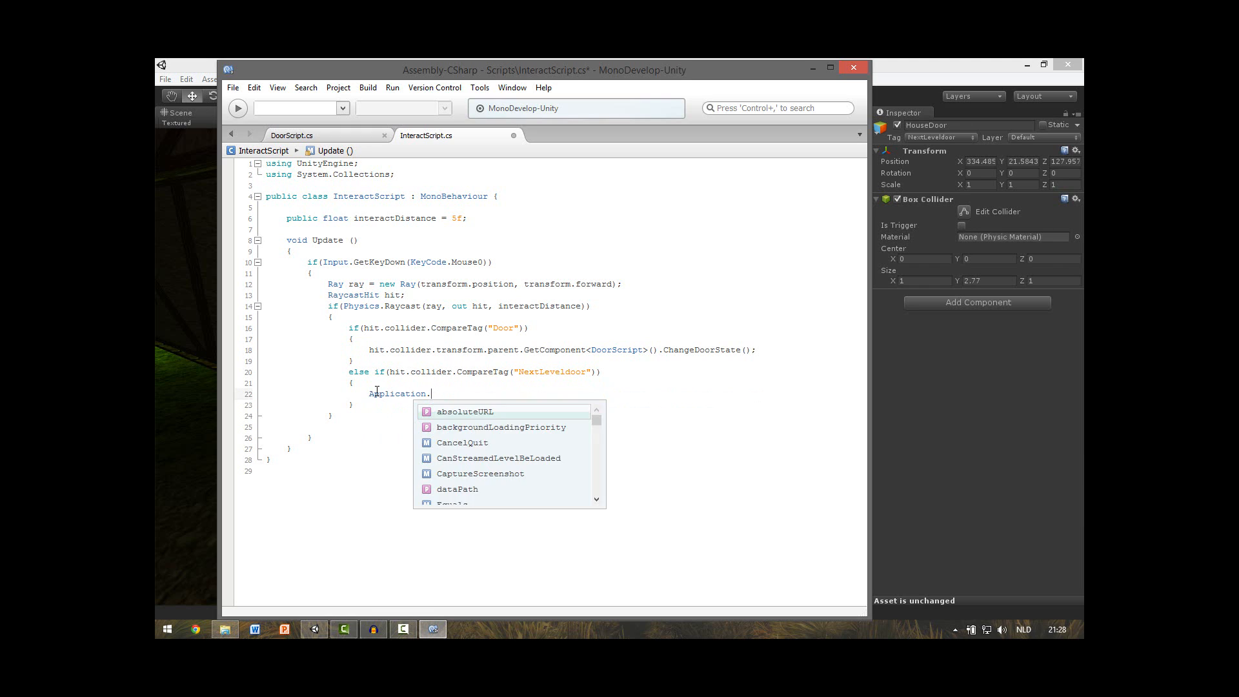
text(LoadLevel)
key(Down)
key(Down)
key(Return)
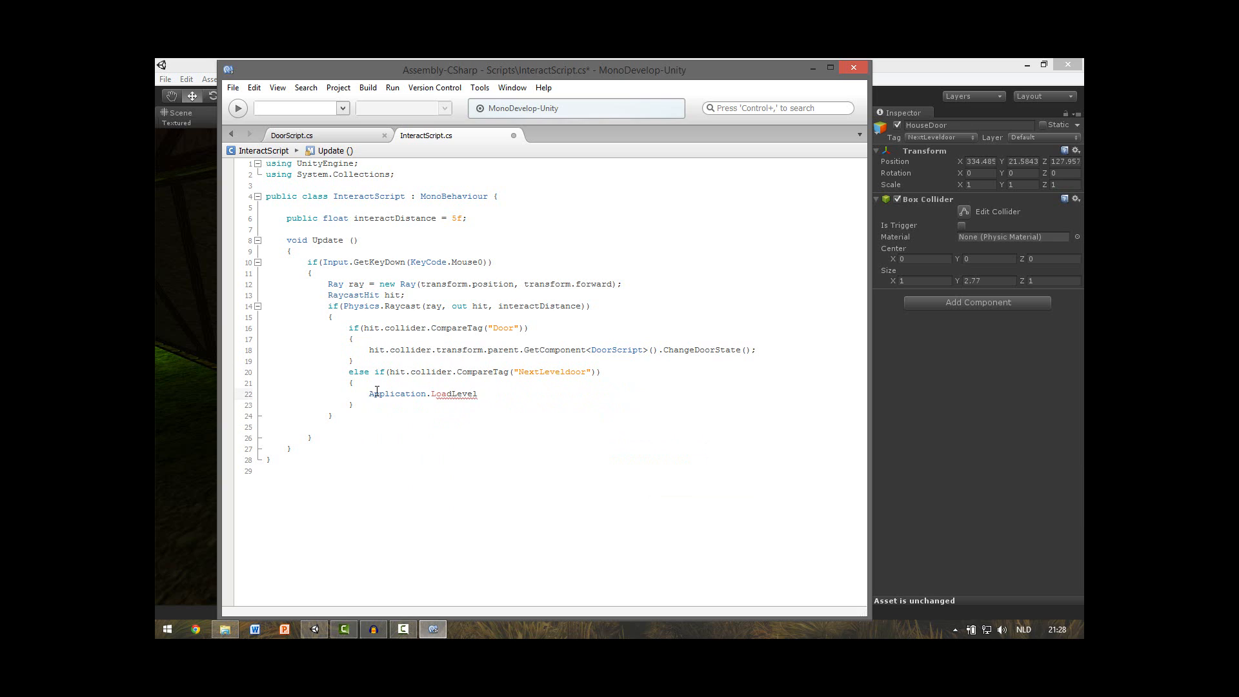
text((1)
key(Right)
key(Right)
key(ctrl+s)
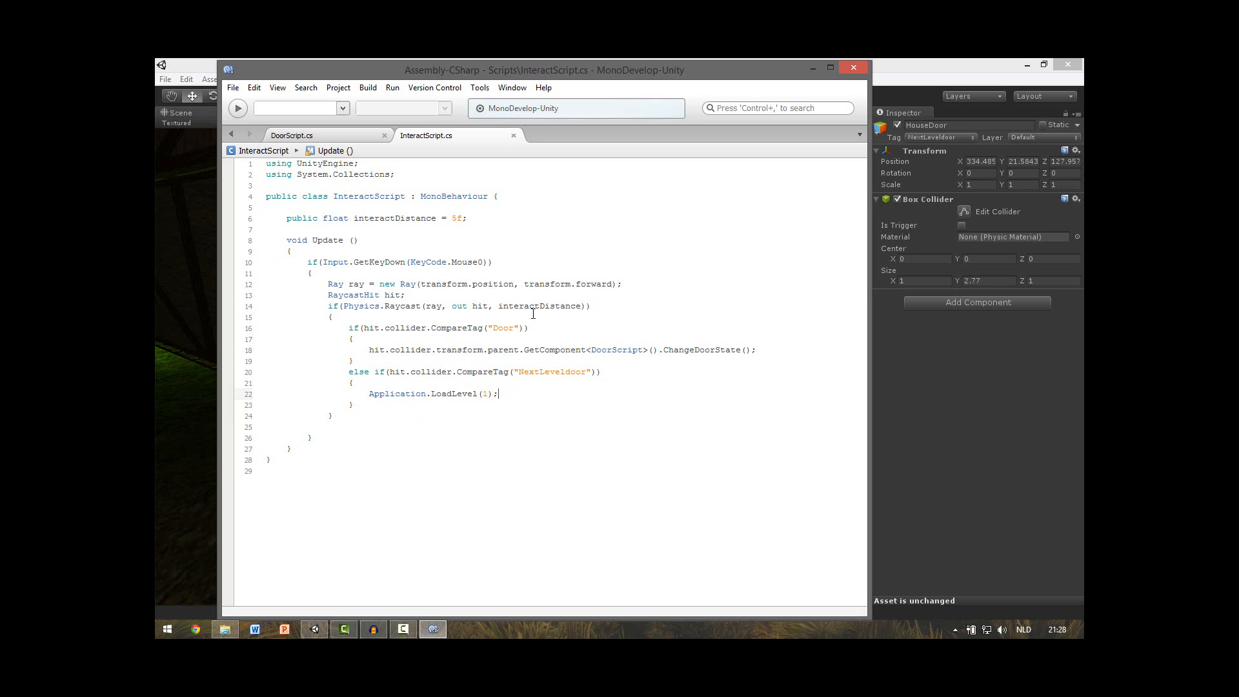
Step: Return to Unity, add the Outside scene to the scenes in the build, and save the scene
click(811, 65)
click(165, 79)
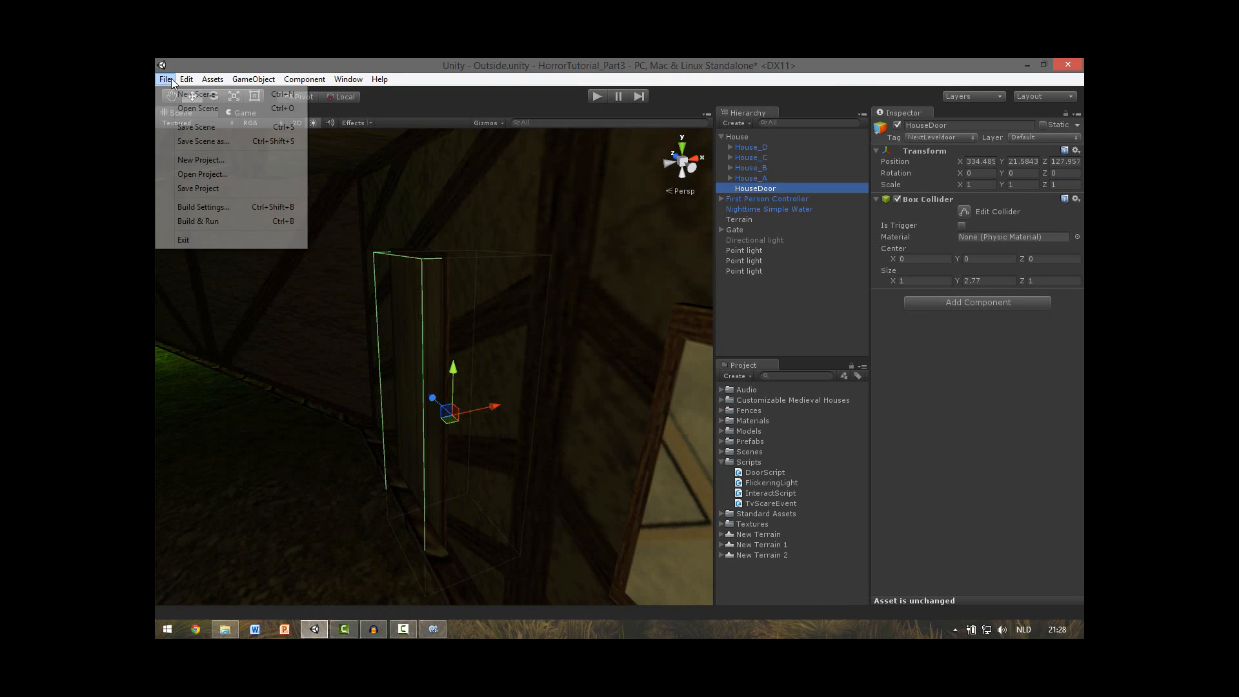
click(205, 207)
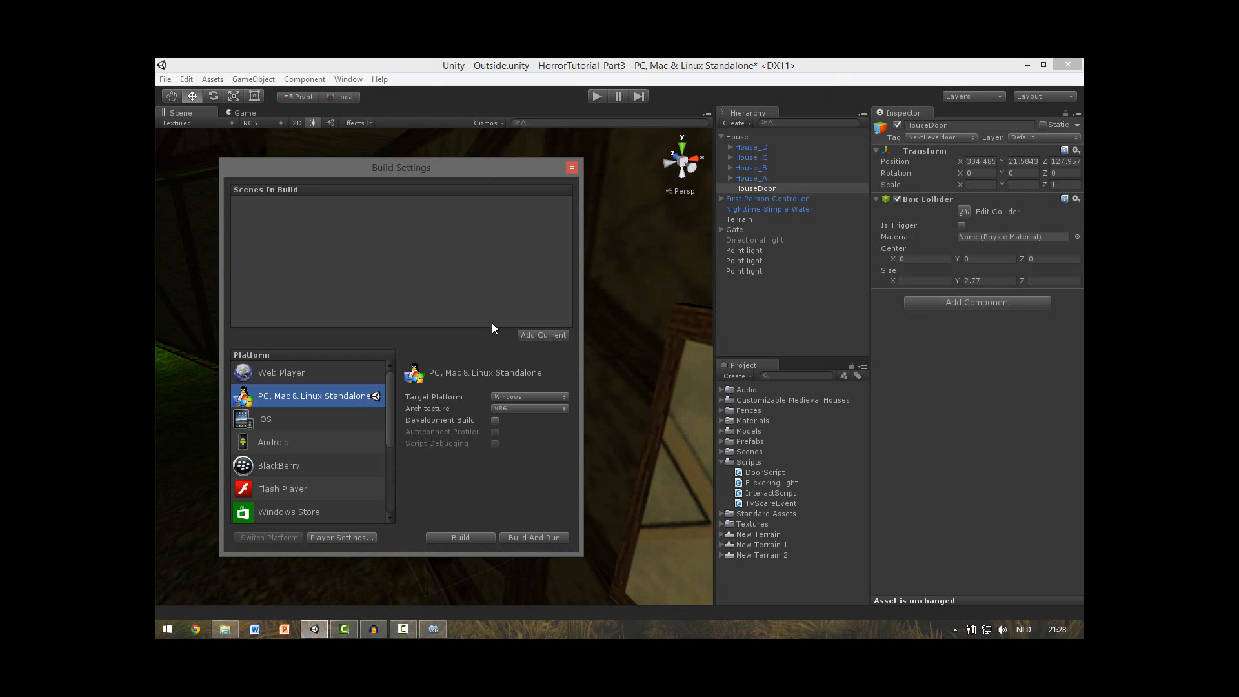
click(540, 338)
click(572, 169)
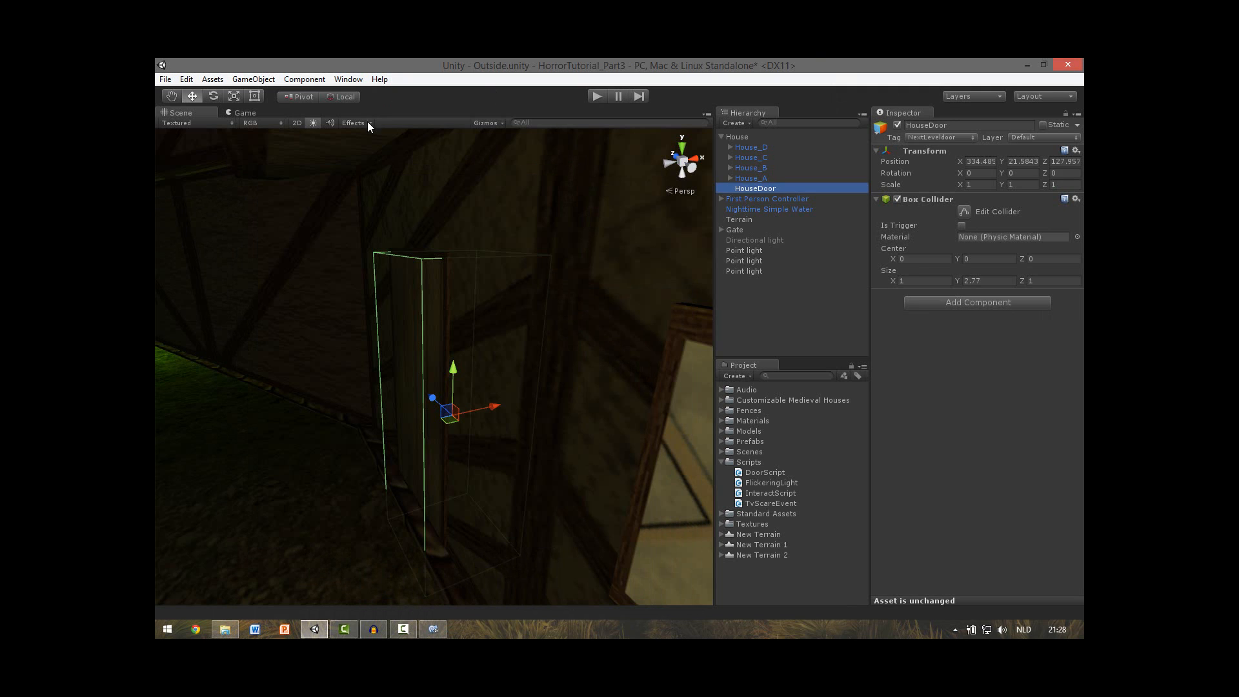
key(ctrl+s)
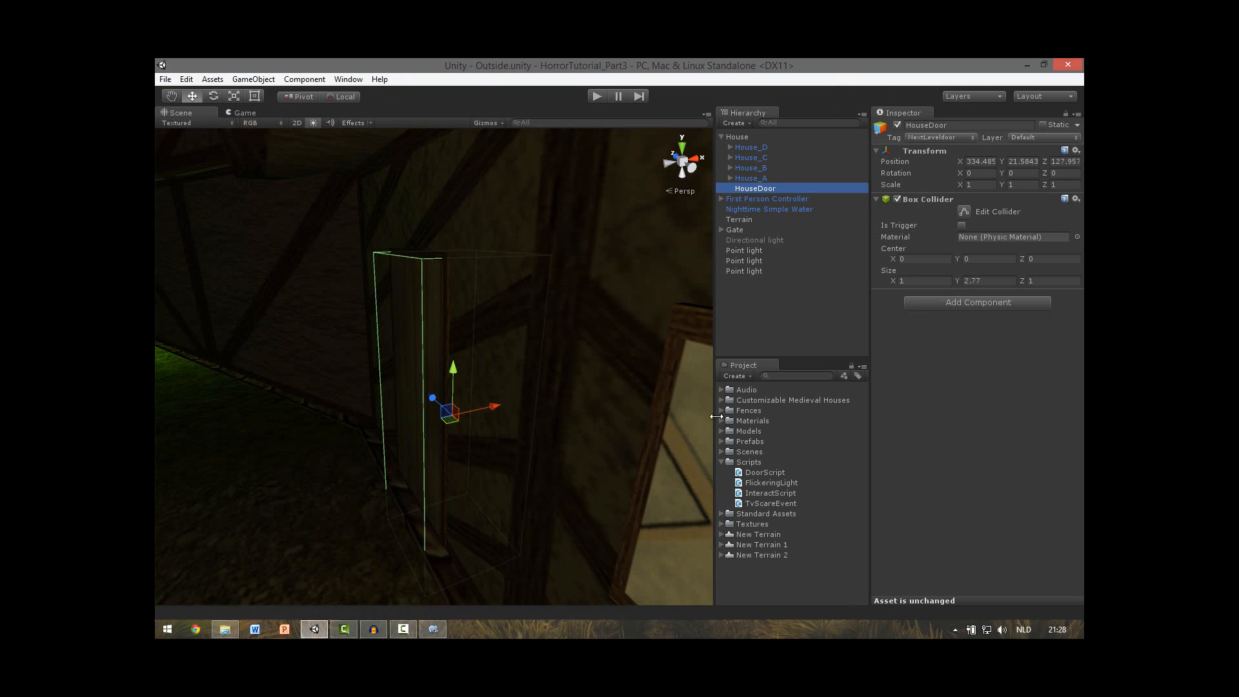
Step: Open the Inside scene from the Scenes folder and add it to the scenes in the build
click(722, 452)
double_click(756, 462)
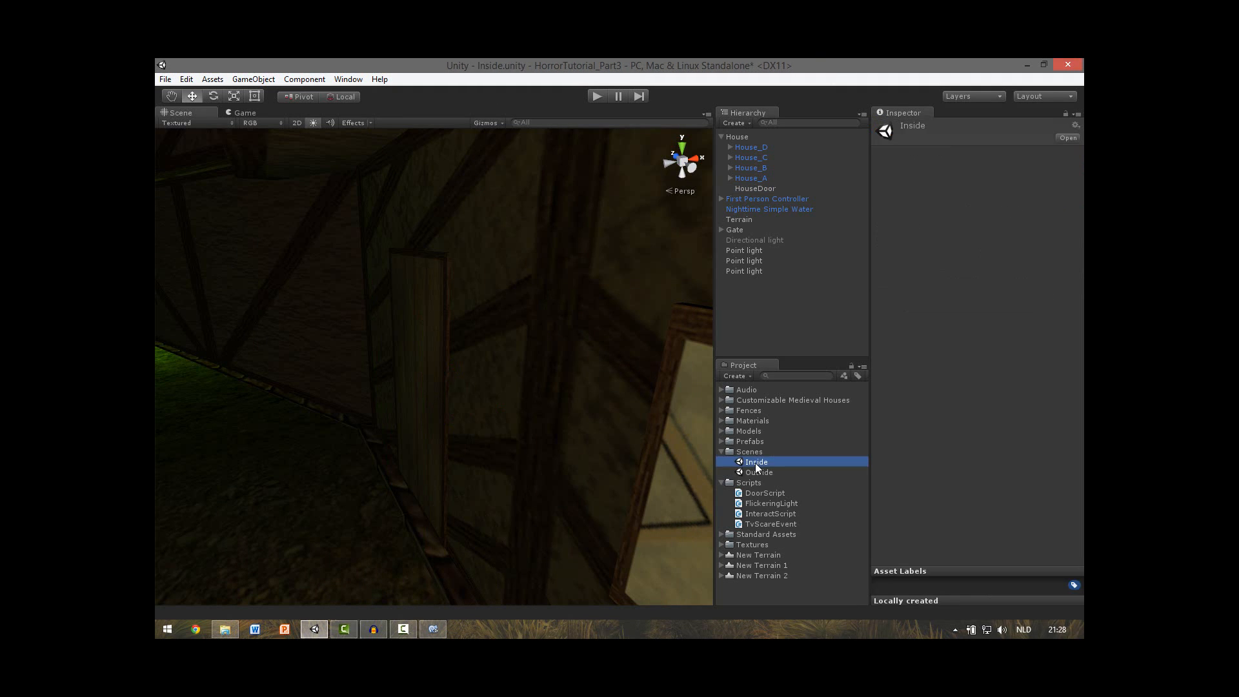
click(165, 80)
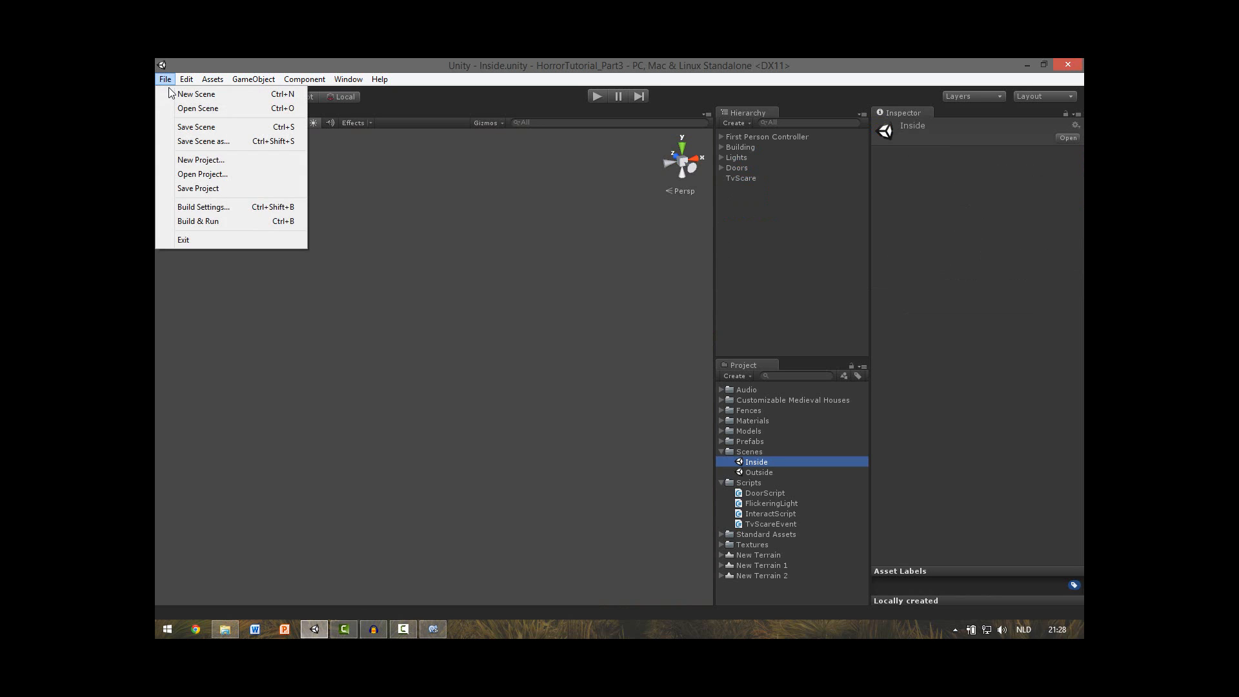
click(218, 207)
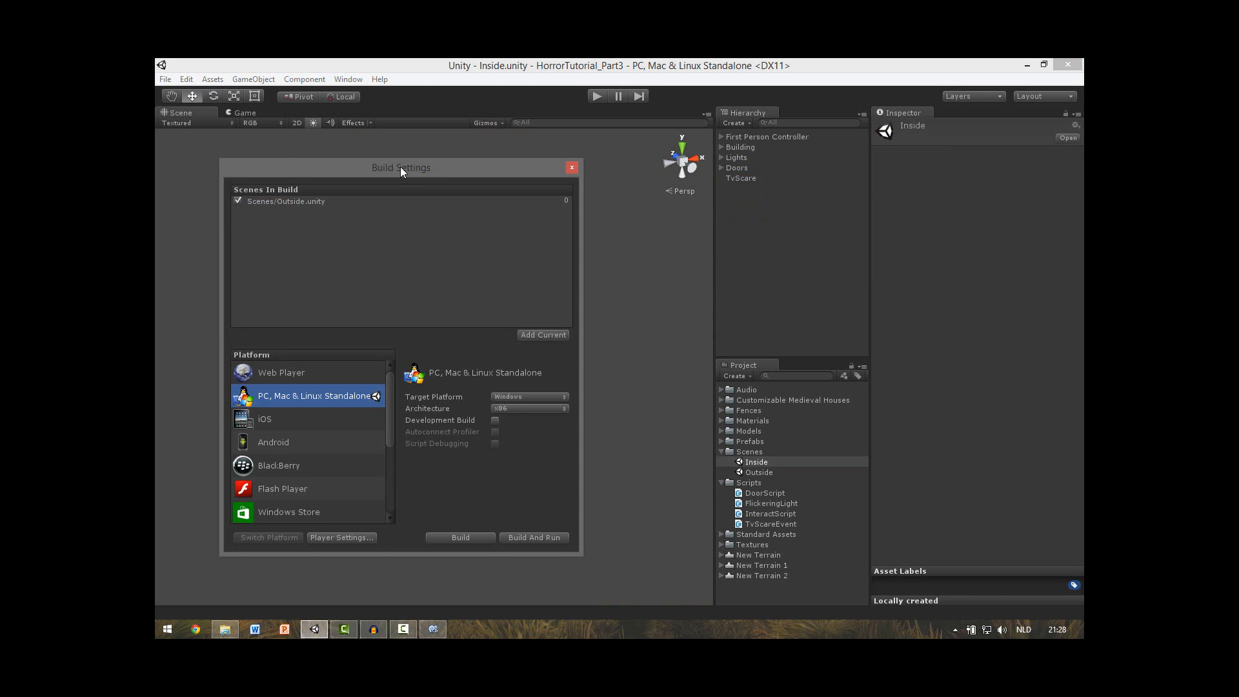
drag(401, 168, 405, 163)
click(538, 332)
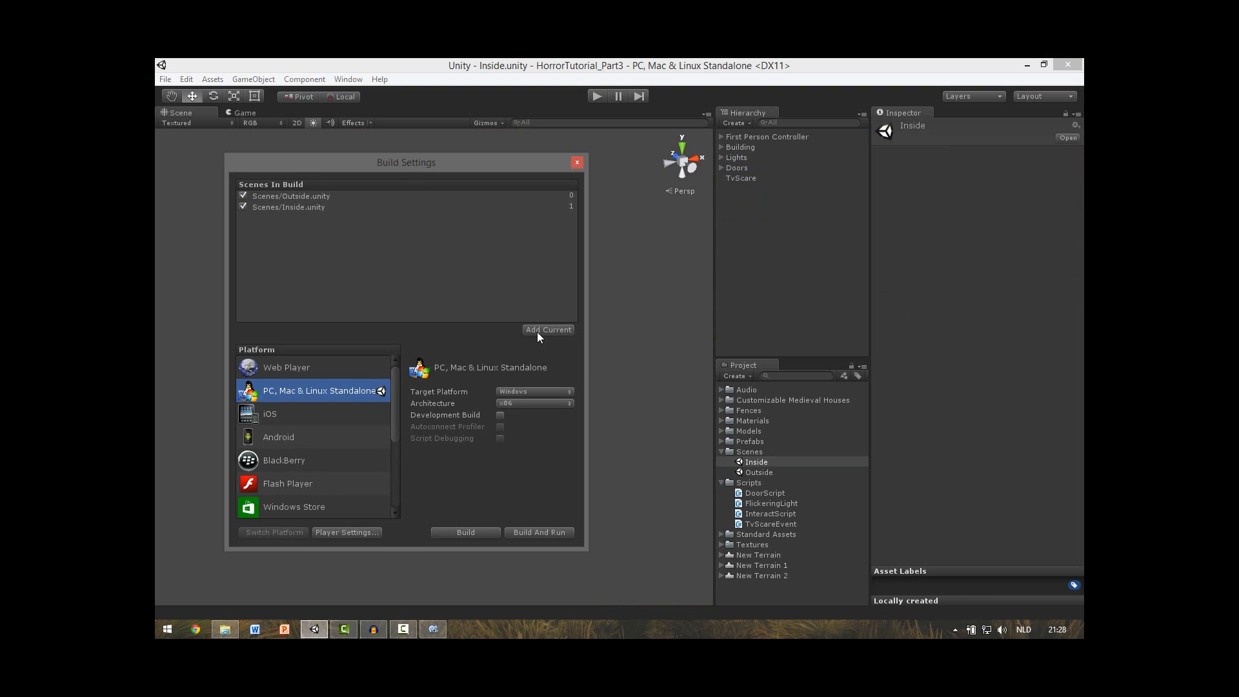
Step: Try placing the Inside scene above Outside in the build order, and restore Outside as 0 and Inside as 1
click(287, 204)
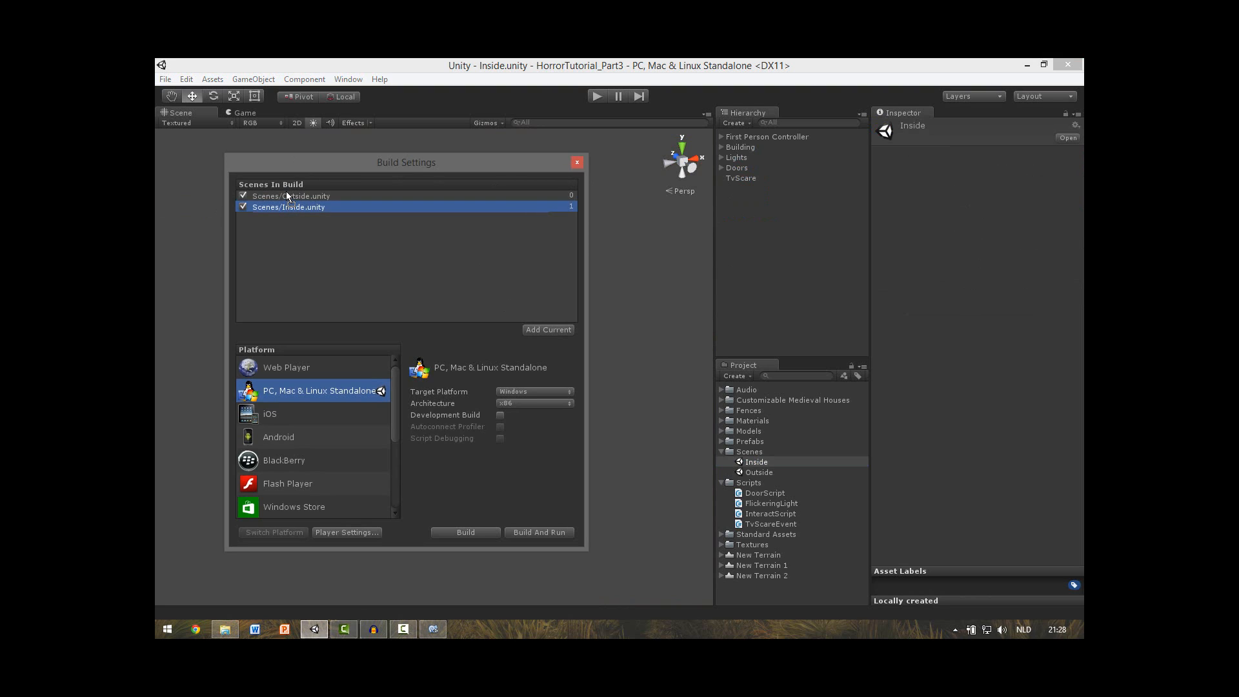
drag(286, 192, 286, 192)
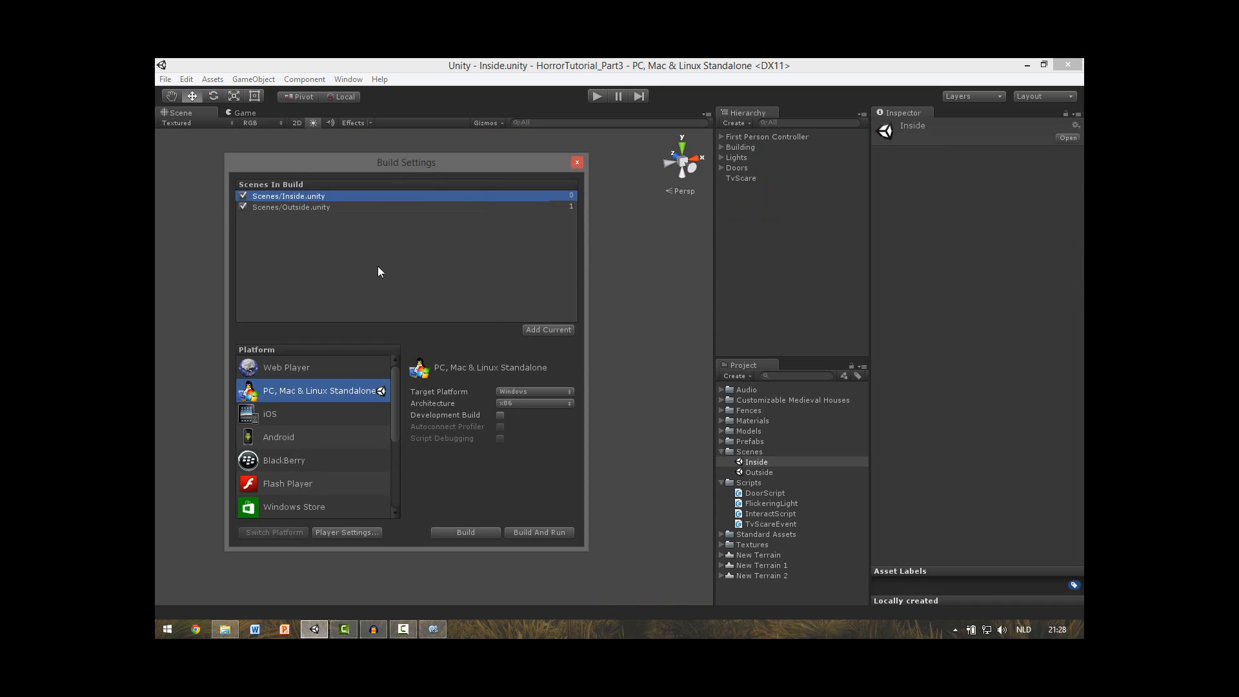
click(305, 208)
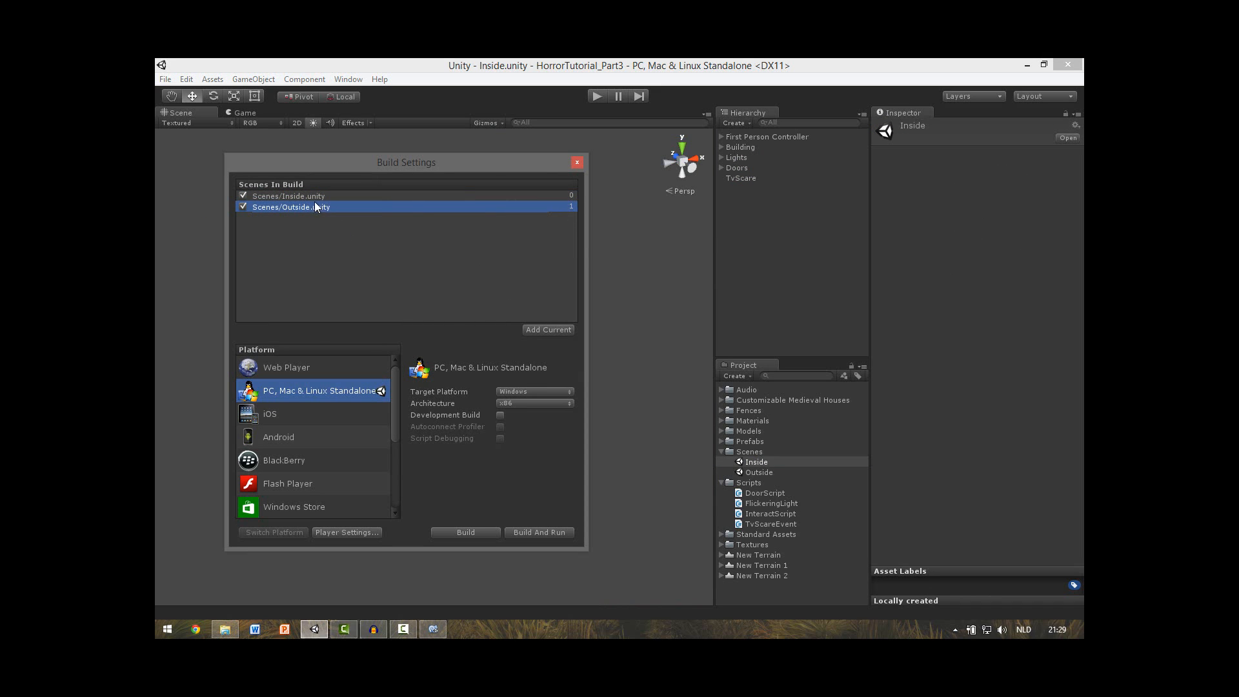
click(314, 198)
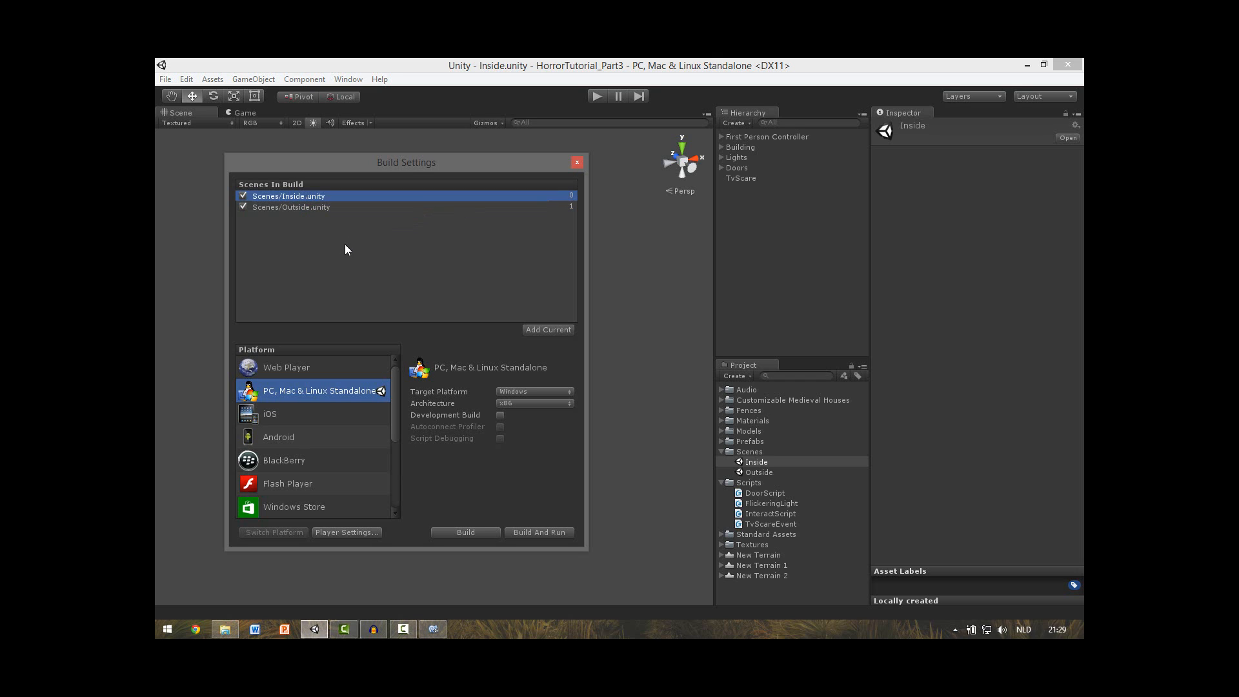
drag(333, 197, 324, 238)
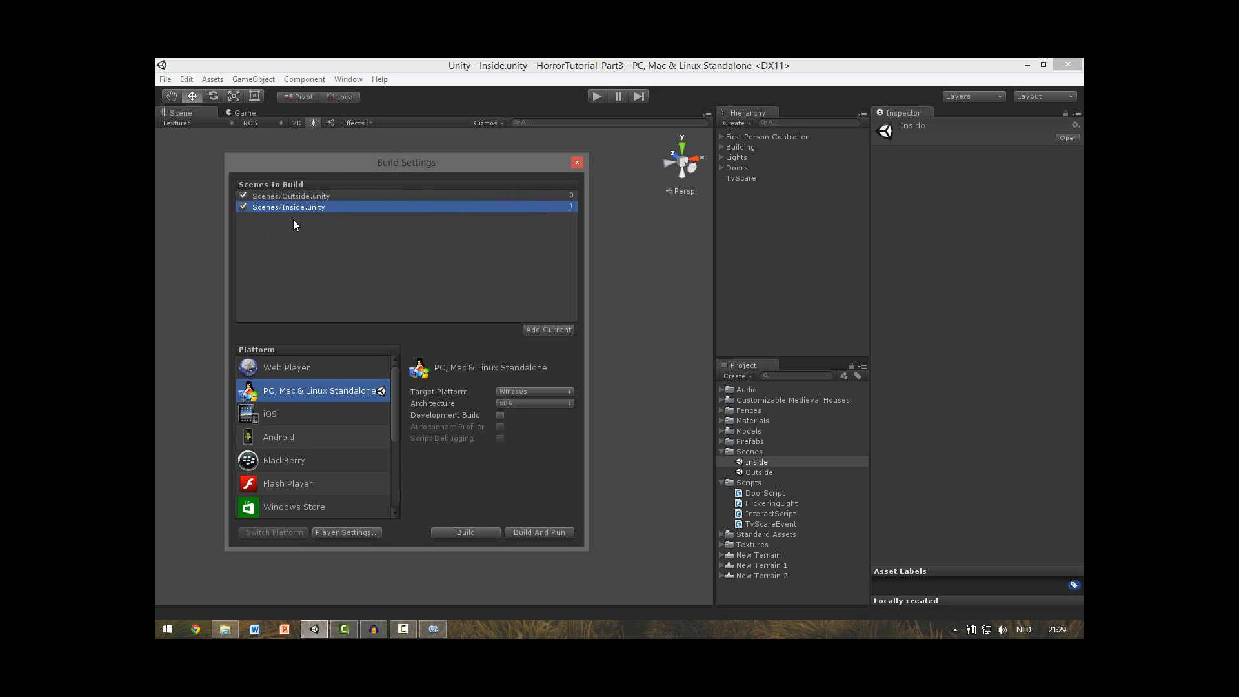
click(325, 196)
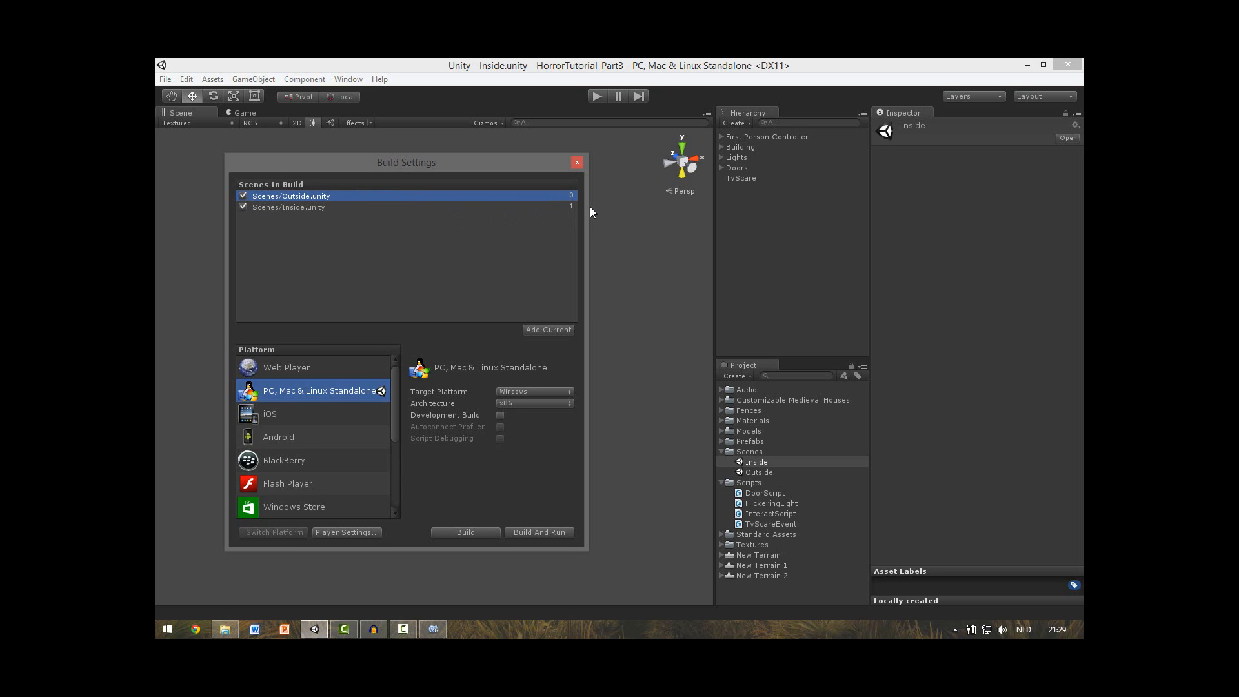
click(571, 208)
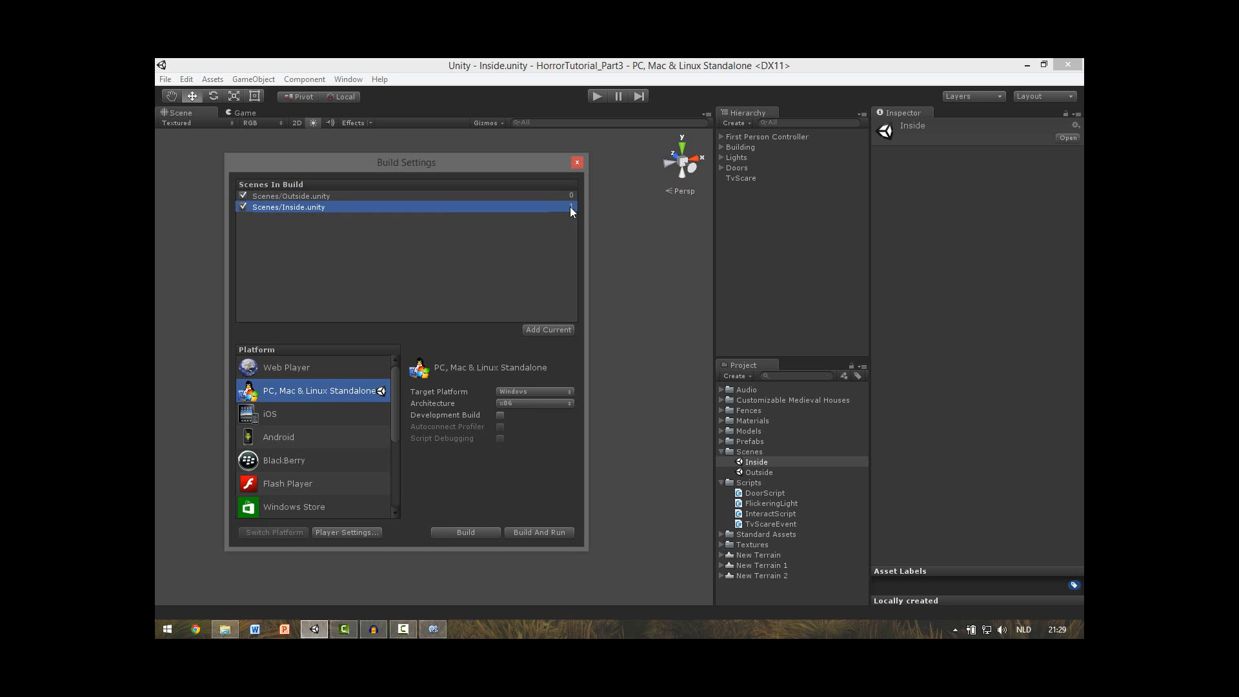
Step: Reopen the Outside scene and move the First Person Controller near the houses, to about X 715.2, Z 375.7
click(578, 161)
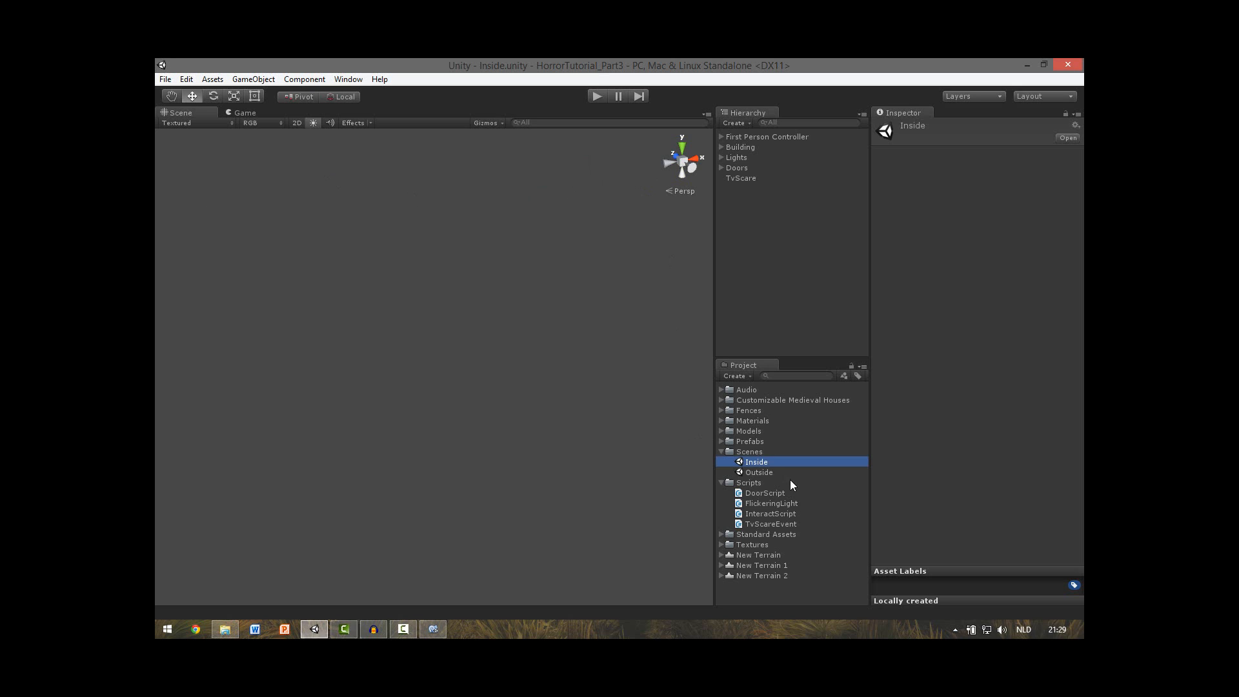
double_click(761, 473)
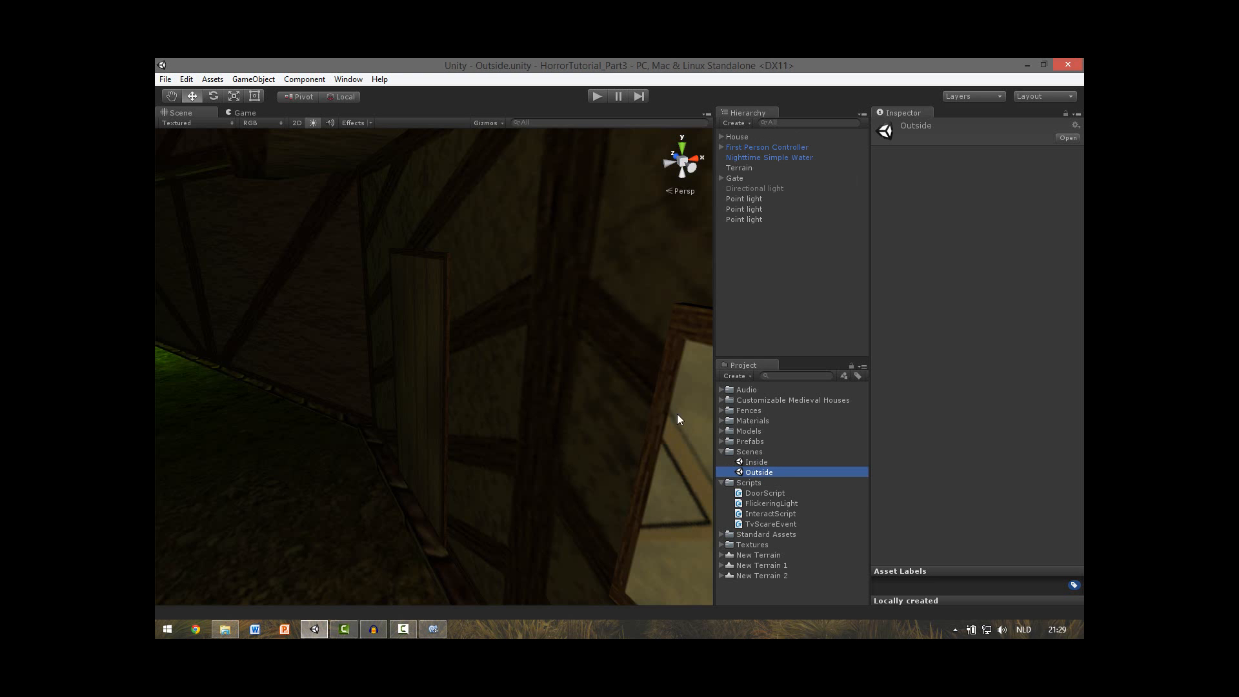
alt+drag(499, 323, 227, 397)
click(759, 147)
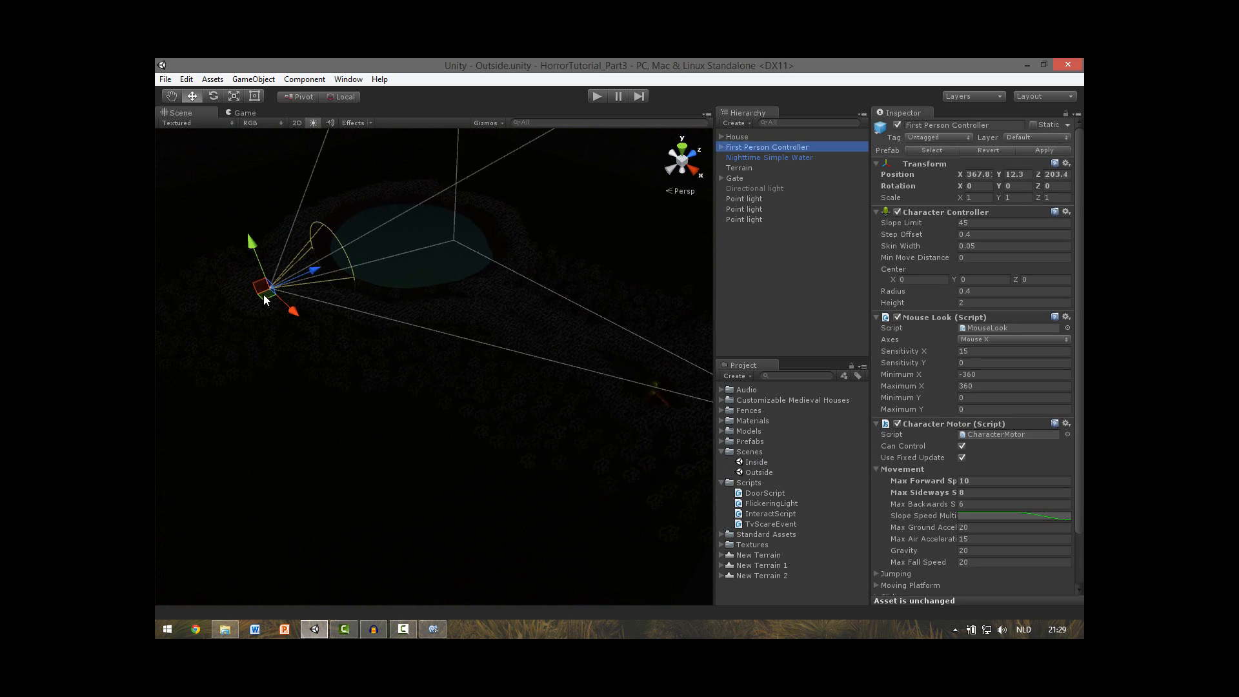
drag(266, 294, 496, 297)
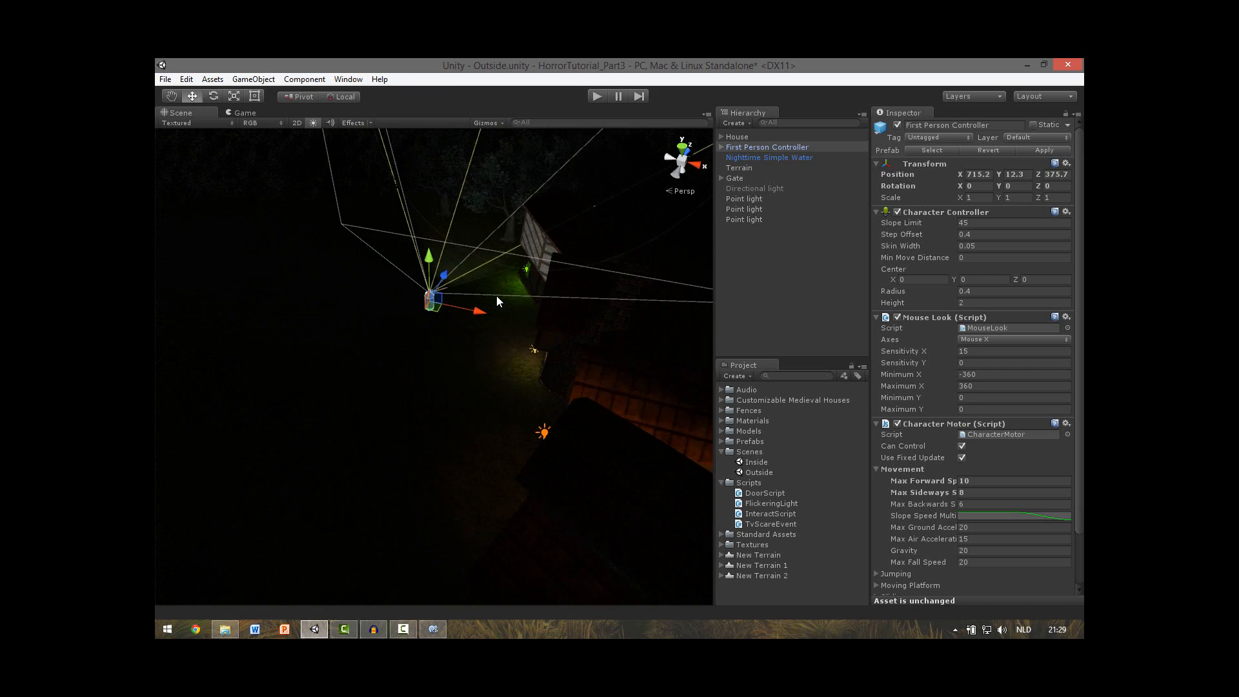
Step: Play-test the Outside scene by walking to the house door and interacting with it to enter the Inside level
click(589, 99)
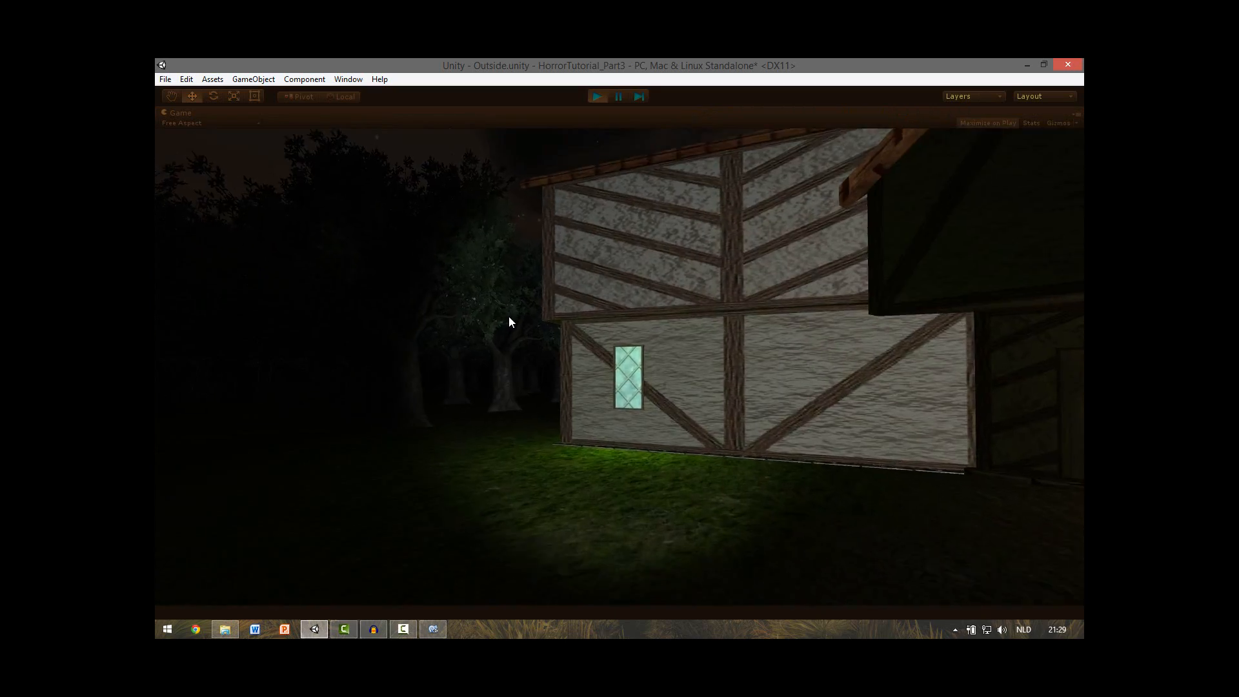
key(w)
key(w)
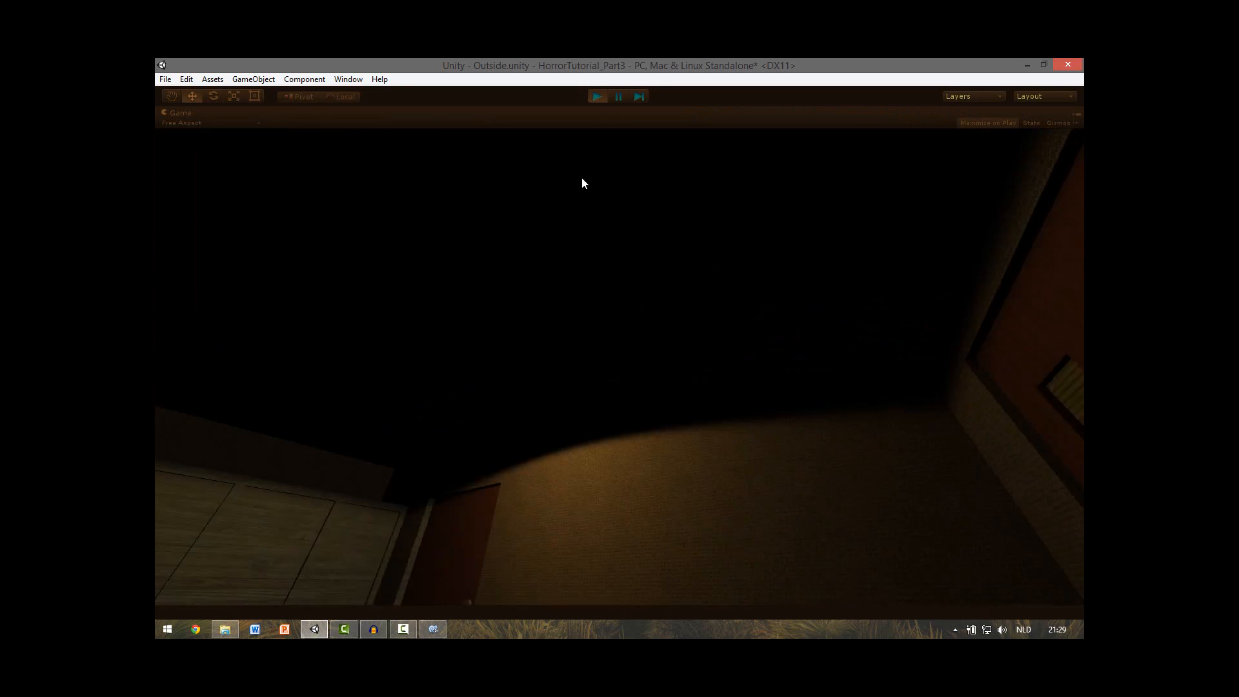
click(594, 97)
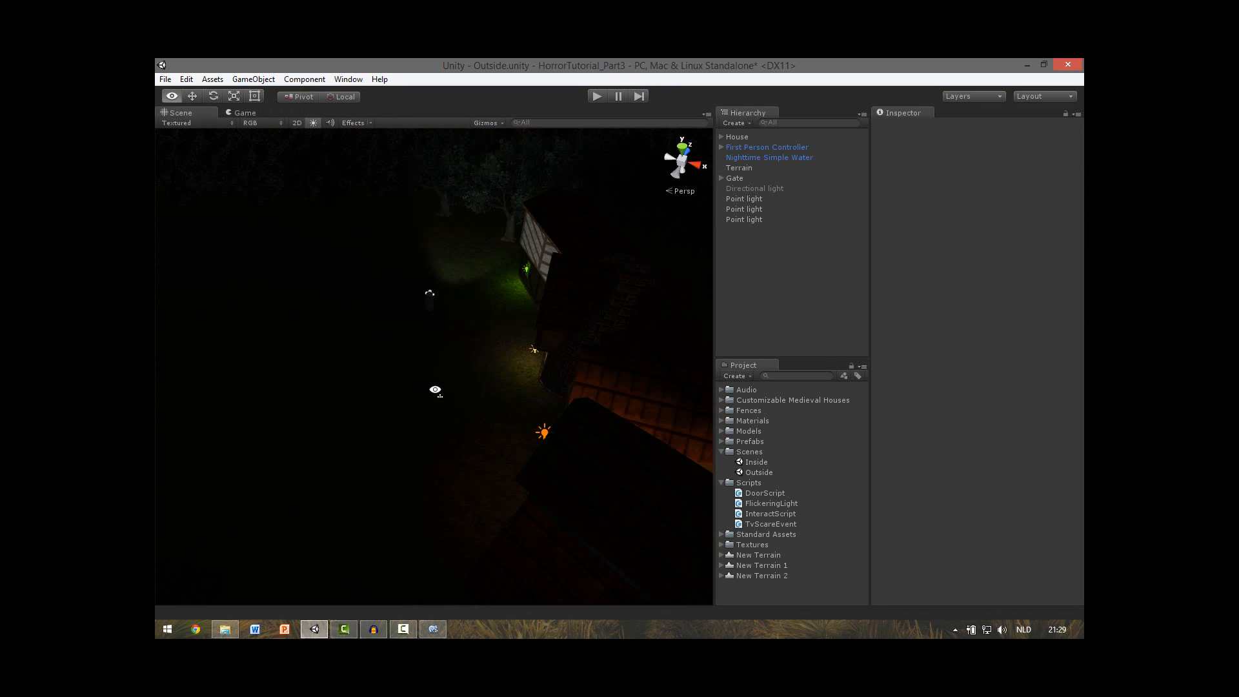
Step: Locate the First Person Controller in the scene and play-test the walk through the trees to the houses and inside
right_drag(434, 390, 402, 393)
scroll(401, 392, down, 5)
double_click(777, 147)
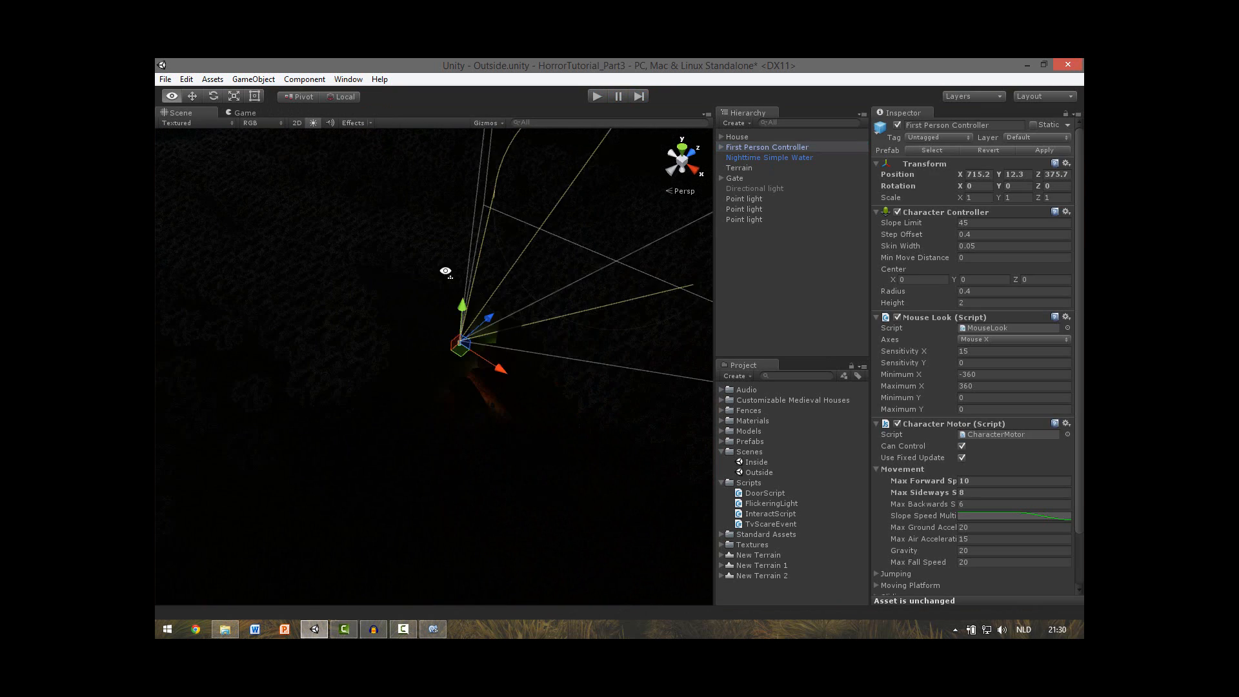
right_drag(442, 269, 620, 331)
key(ctrl+p)
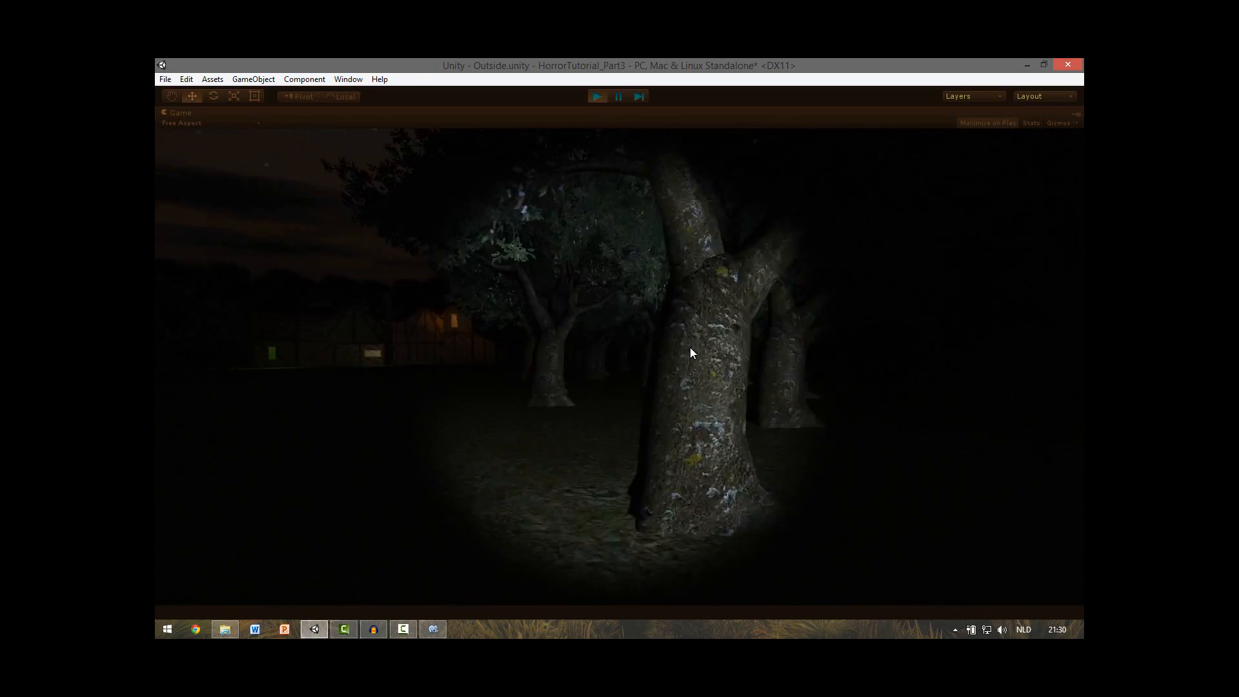
key(w)
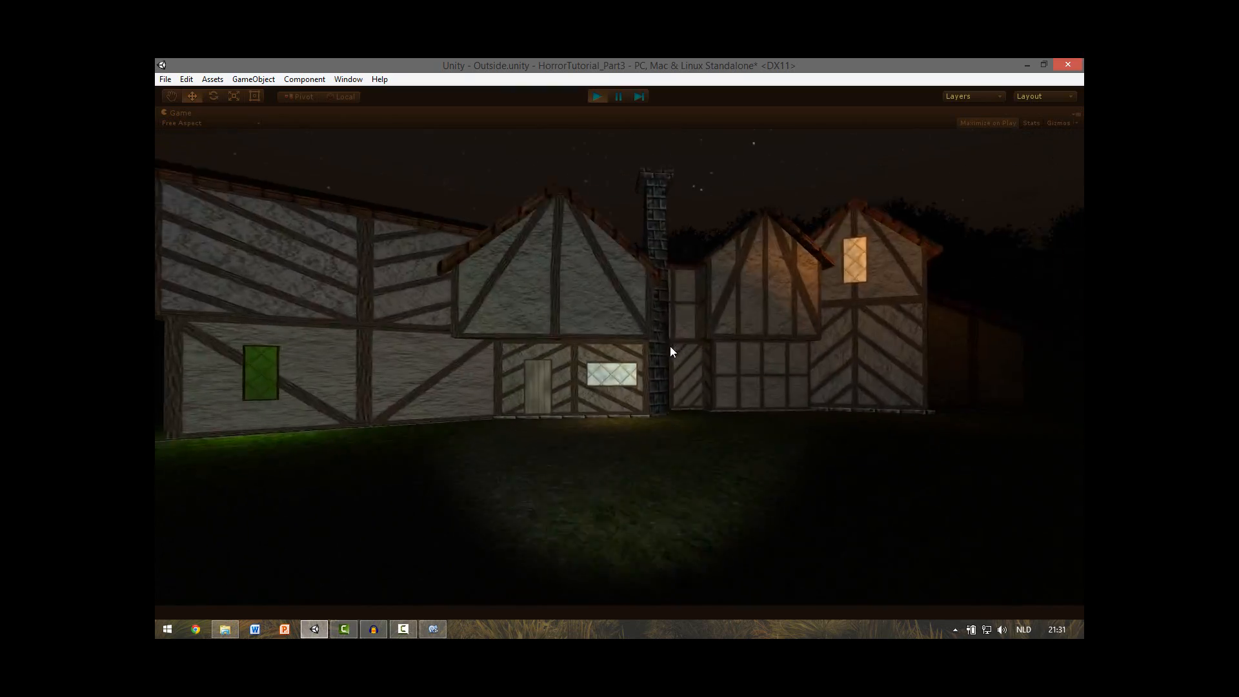
key(w)
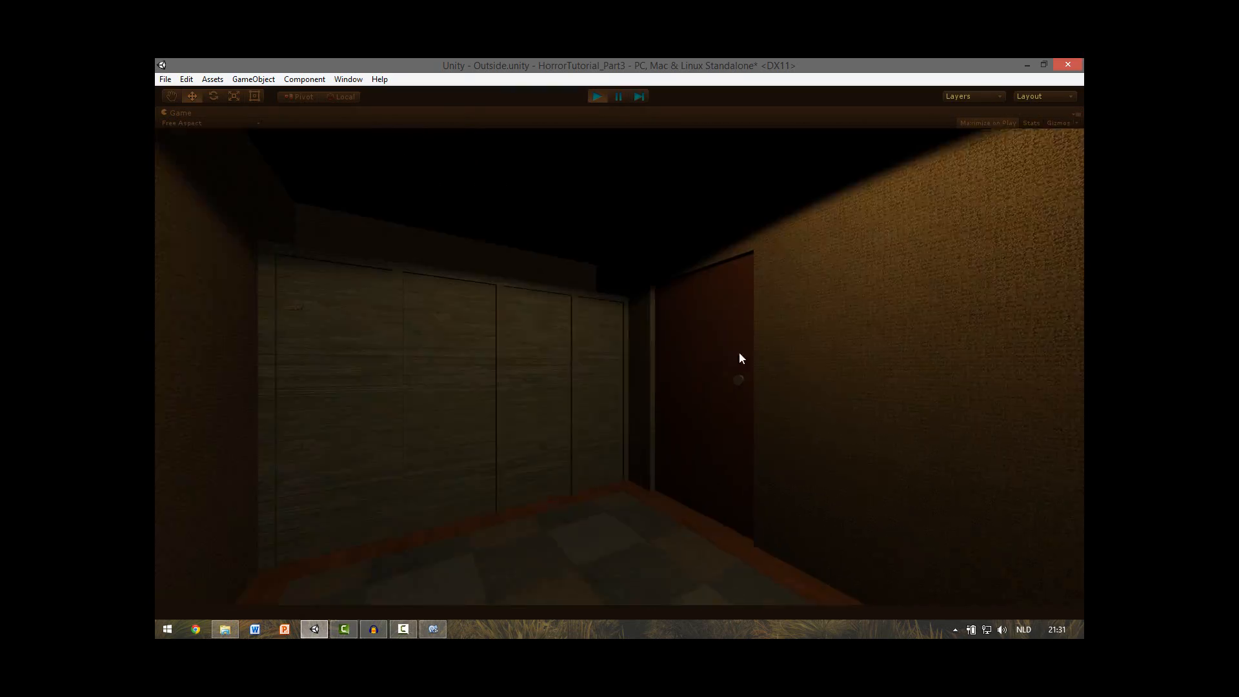